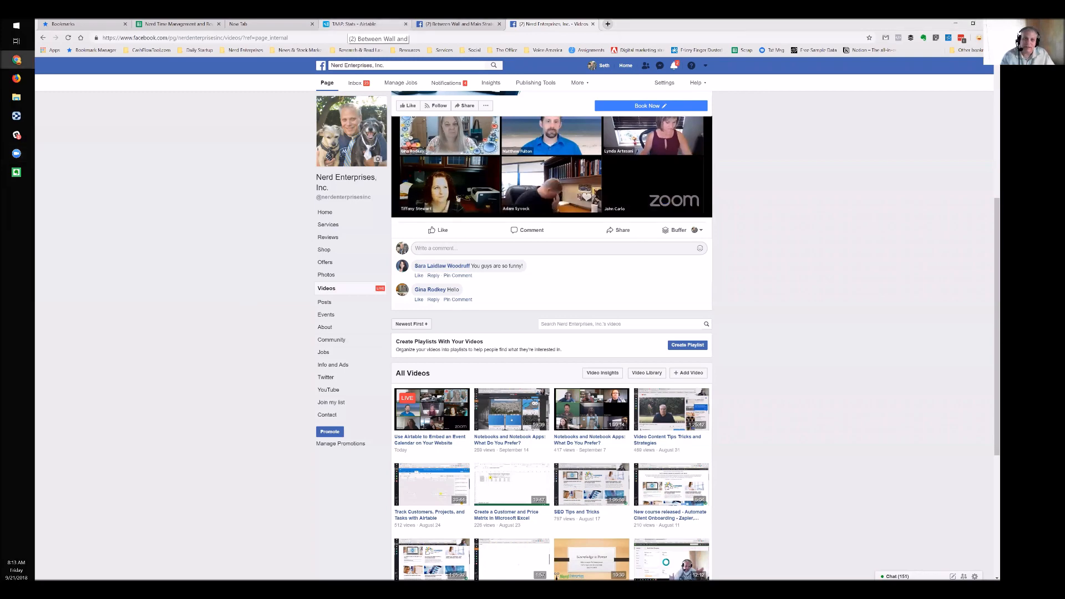
# Bring the 'TAAP: Stats - Airtable' tab forward and move it to the far right of the tab strip
pyautogui.click(355, 24)
pyautogui.moveTo(355, 25); pyautogui.dragTo(542, 25)
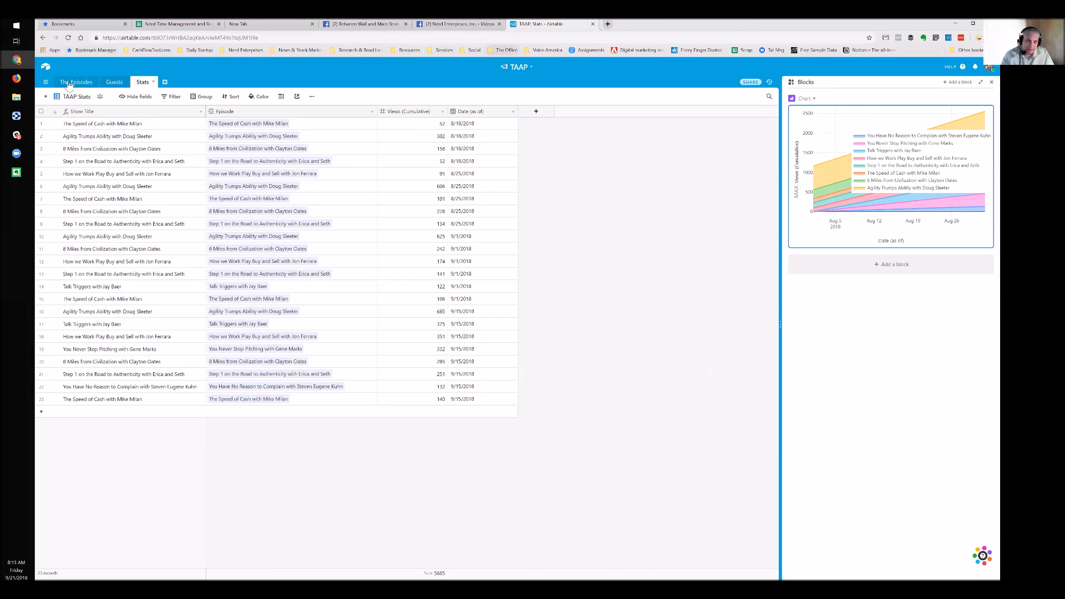
# Open the Nerd's Event Calendar base from the Airtable home page
pyautogui.click(46, 67)
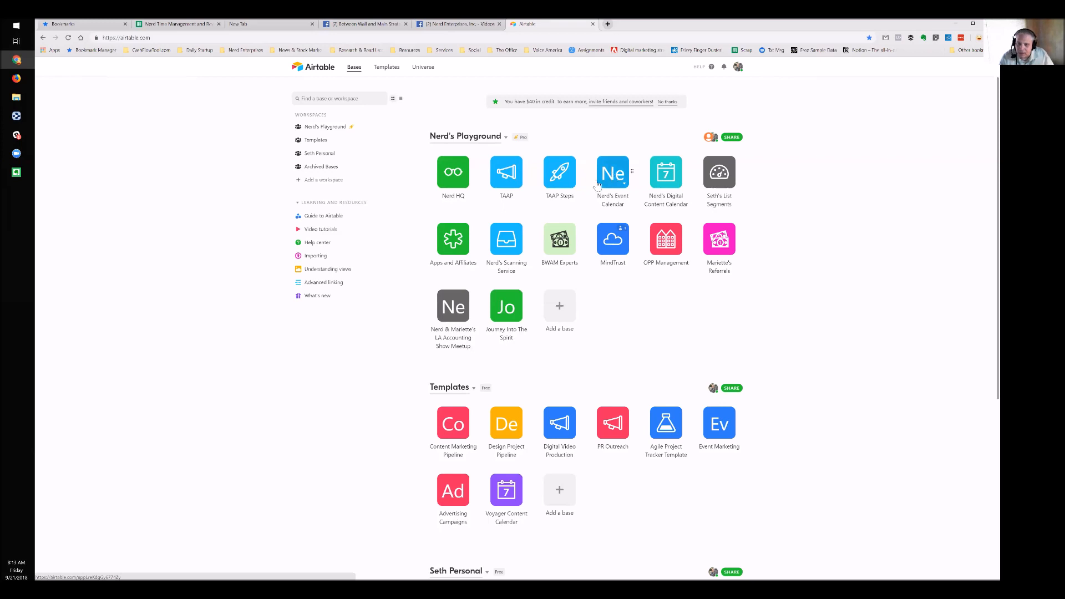
pyautogui.click(560, 309)
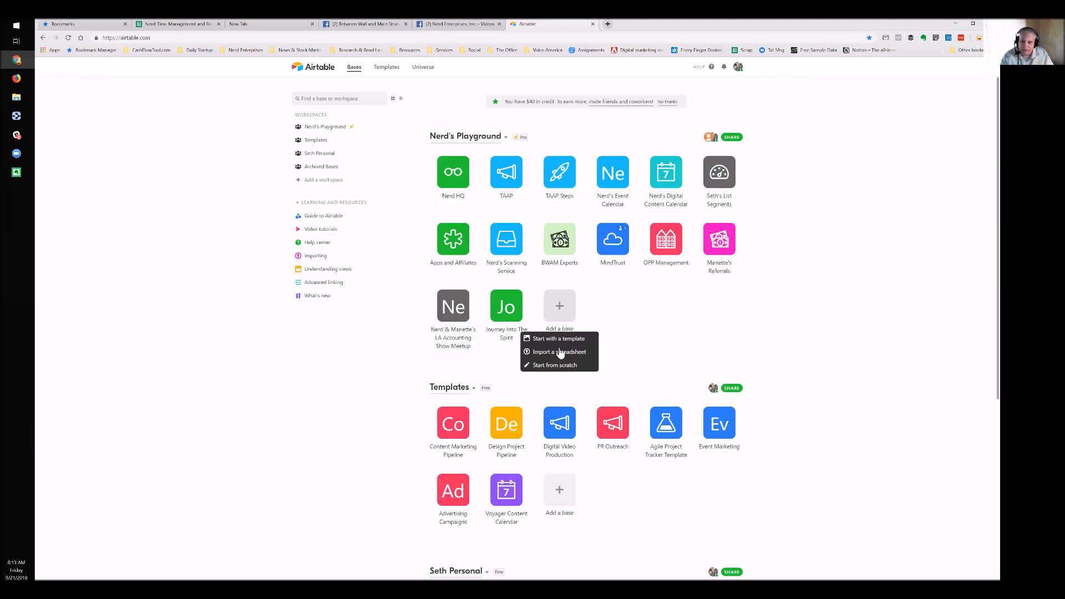
pyautogui.click(613, 175)
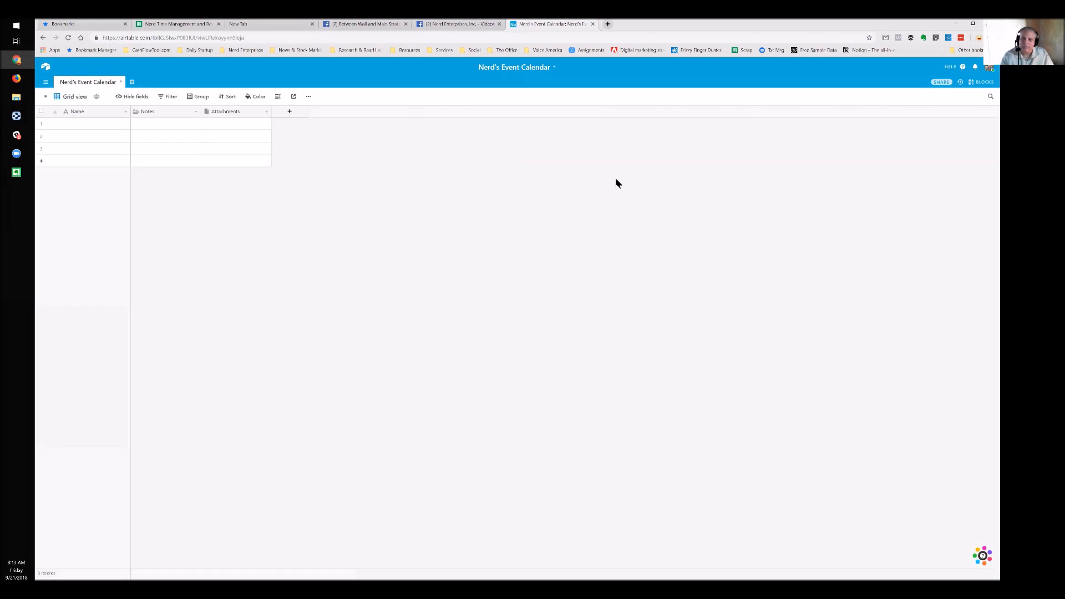
# Duplicate the browser tab, then close the duplicate with Ctrl+W
pyautogui.rightClick(567, 24)
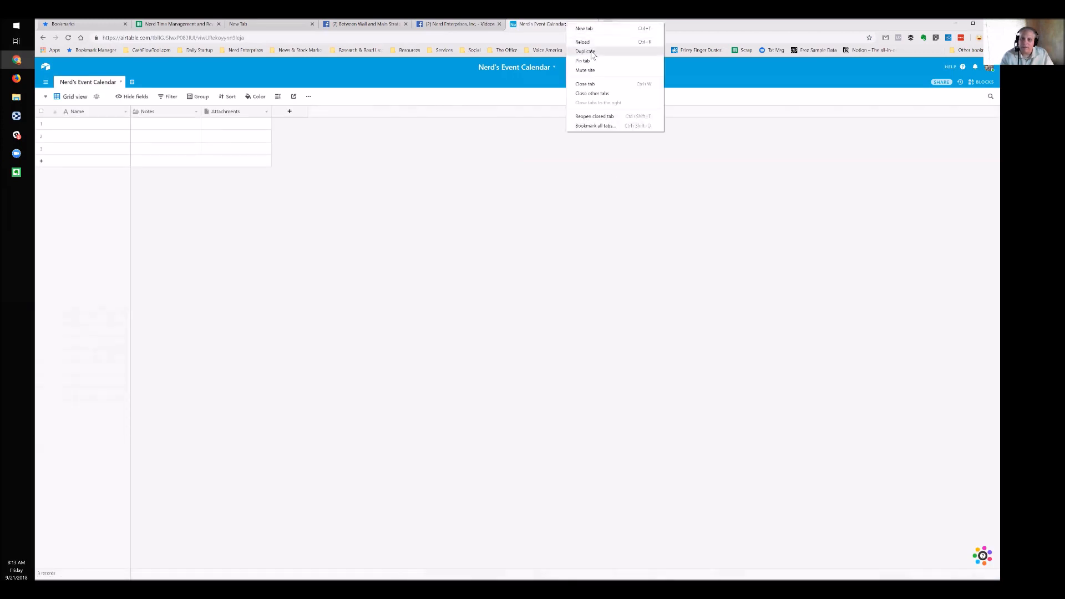
pyautogui.click(593, 51)
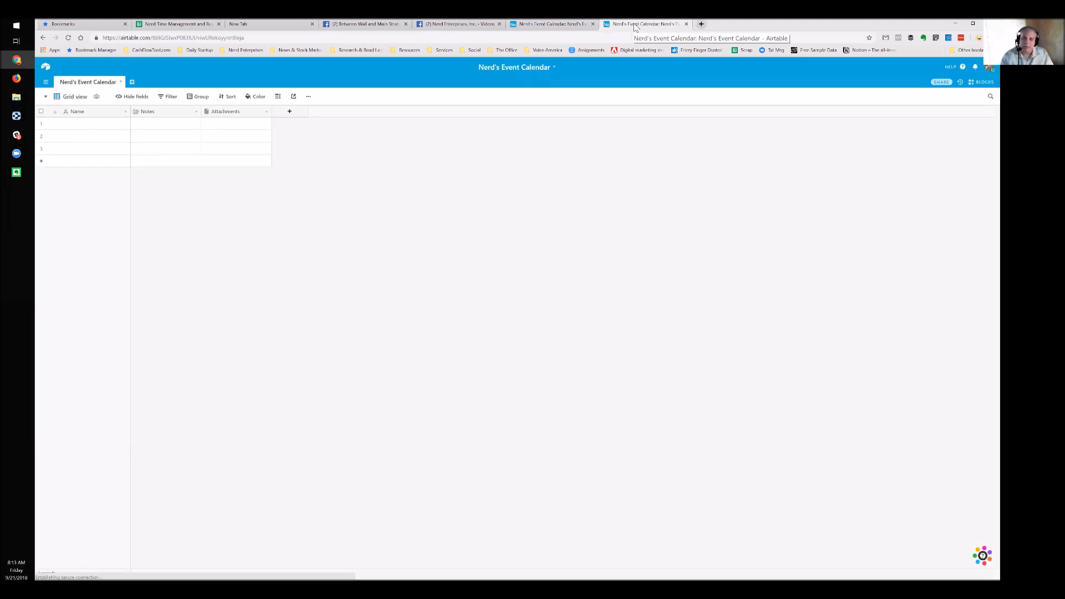
pyautogui.hotkey('ctrl', 'w')
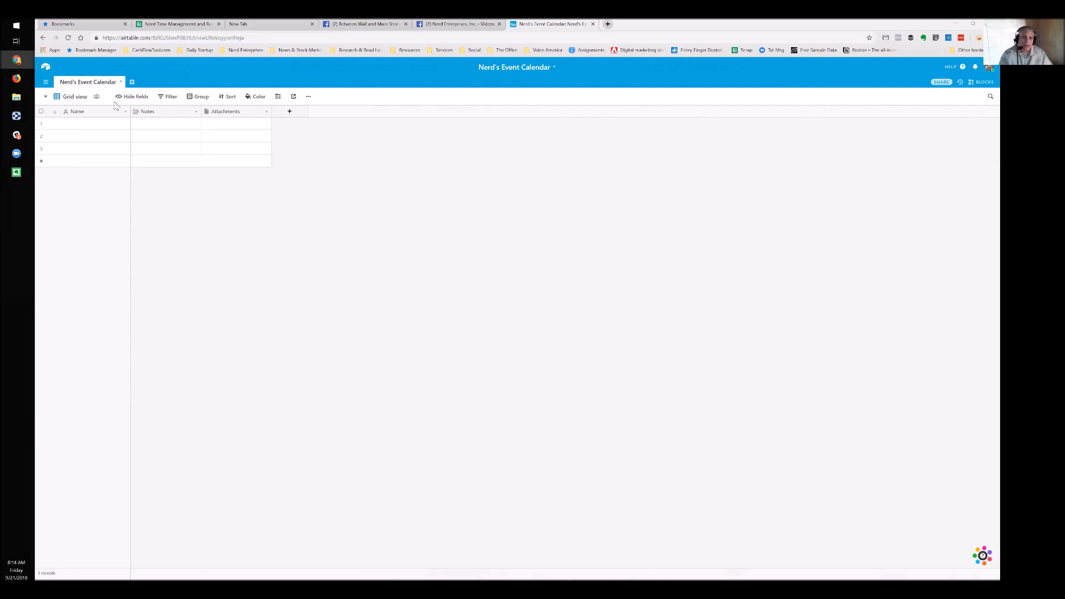
# Rename the Name field to 'Event Title'
pyautogui.click(97, 110)
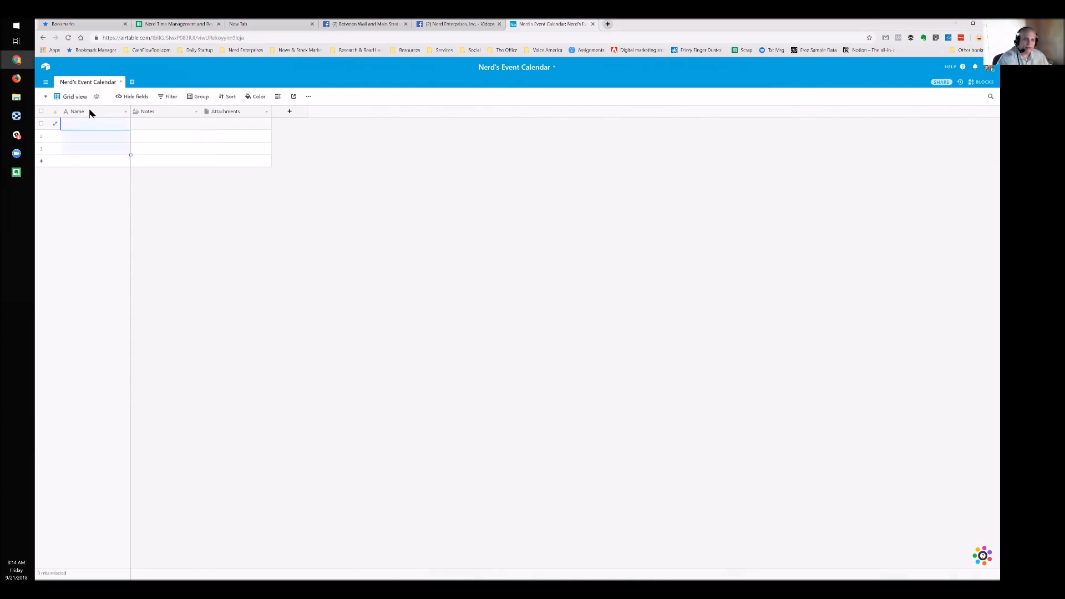
pyautogui.doubleClick(90, 111)
pyautogui.write('Event T')
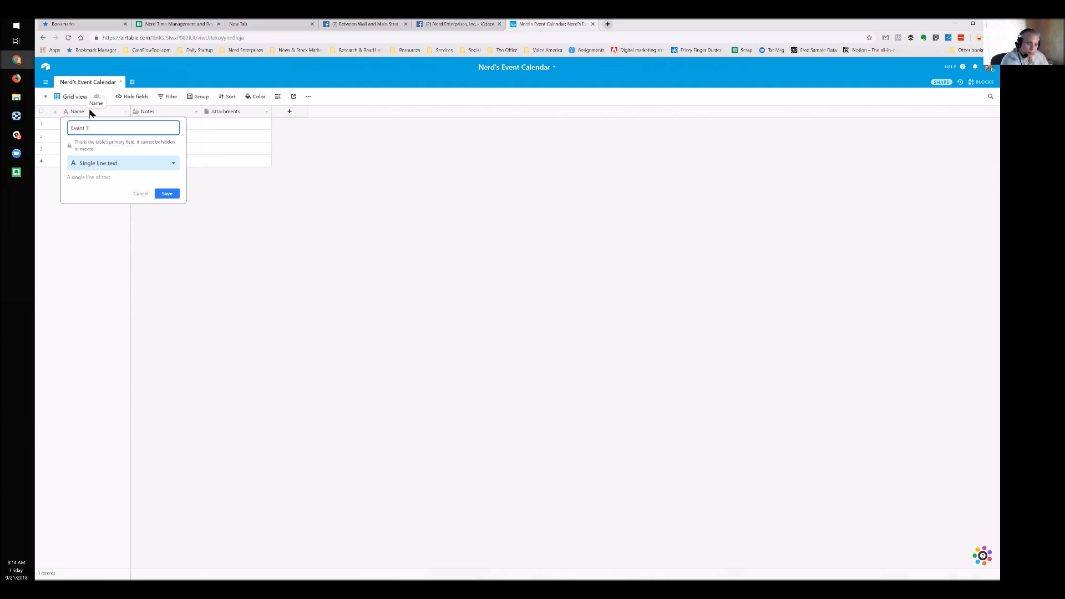
pyautogui.write('ite')
pyautogui.press('BackSpace')
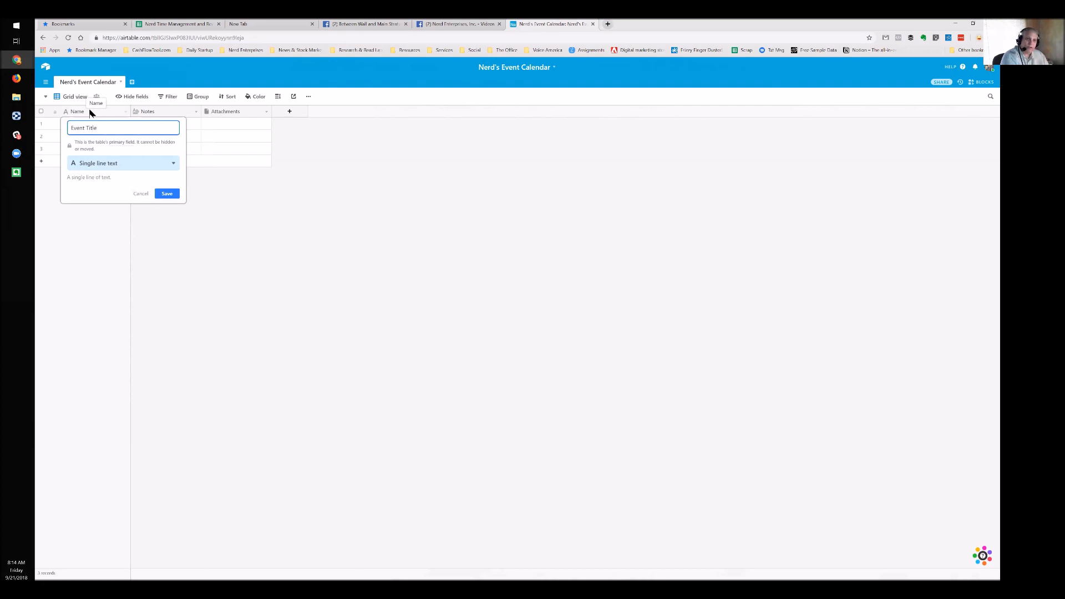
pyautogui.press('Return')
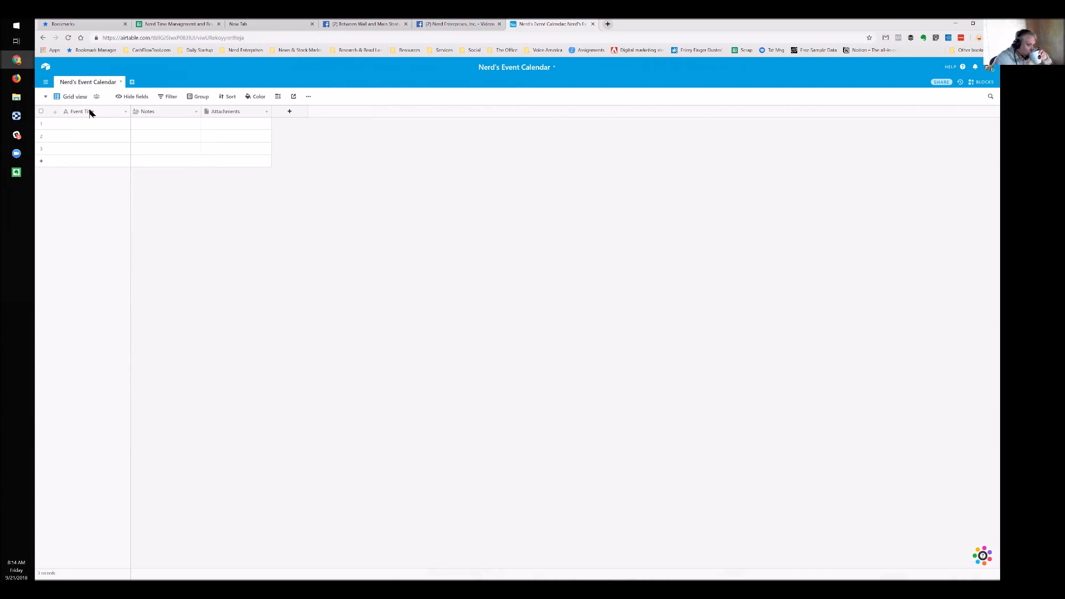
# Hide the Notes and Attachments fields, then show them again
pyautogui.click(164, 113)
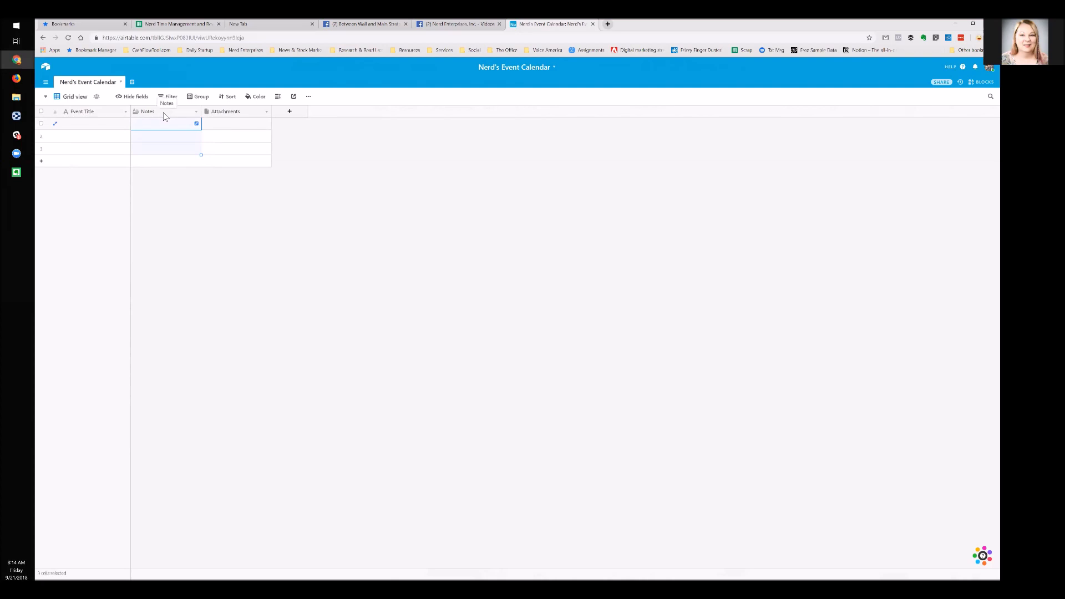
pyautogui.rightClick(163, 114)
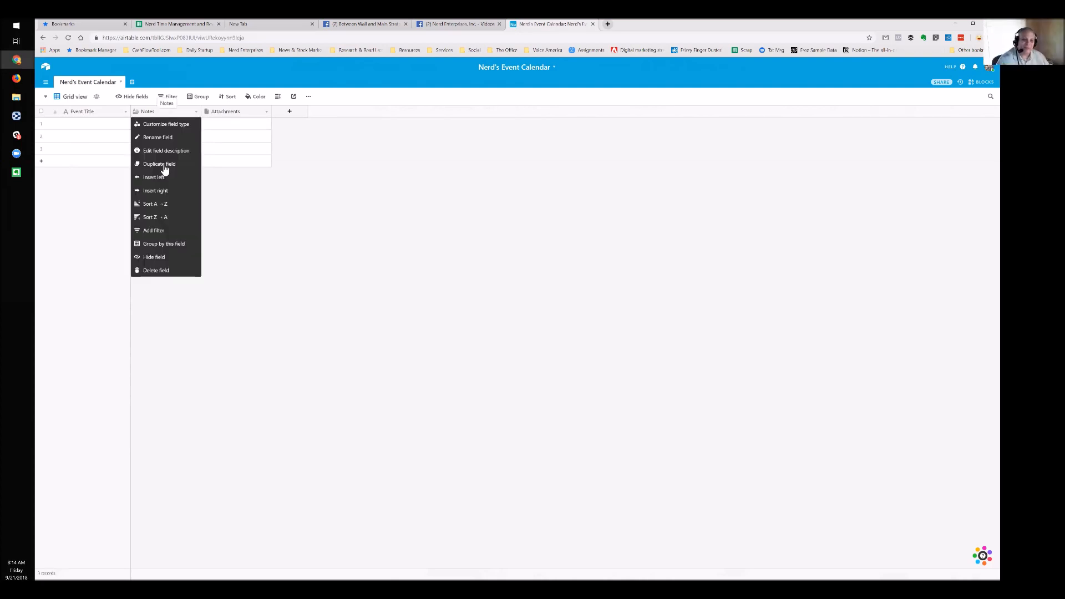
pyautogui.click(154, 257)
pyautogui.rightClick(155, 110)
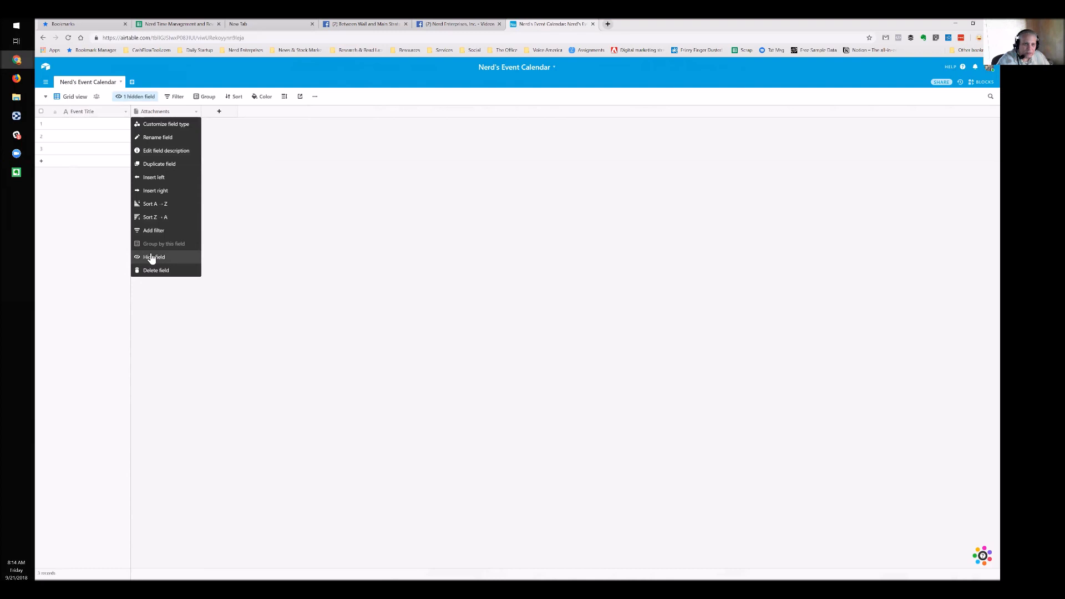
pyautogui.click(132, 98)
pyautogui.click(123, 142)
pyautogui.click(94, 126)
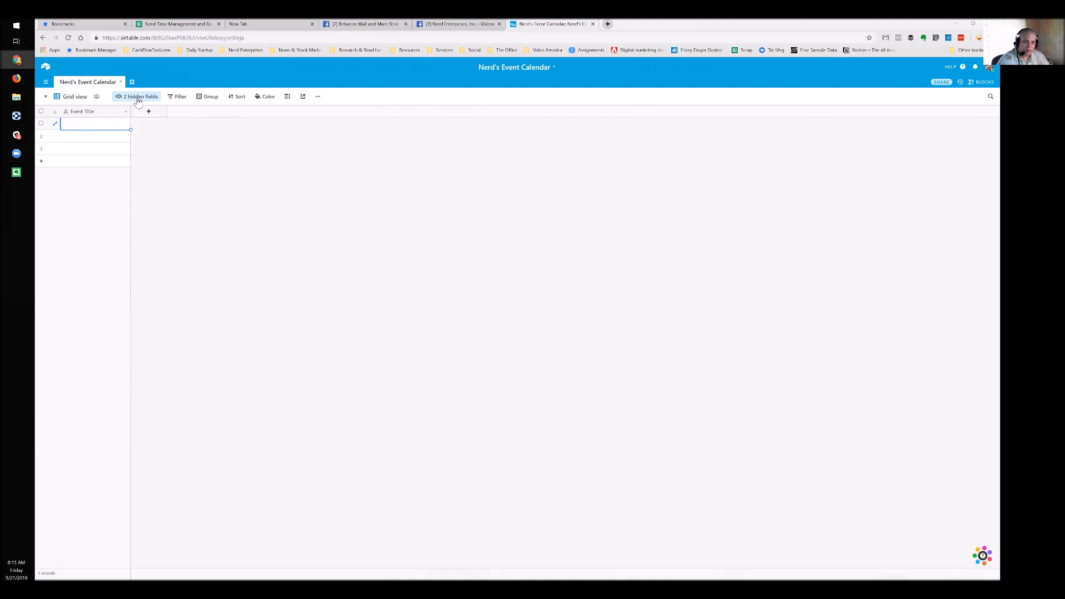
pyautogui.click(139, 99)
pyautogui.click(122, 132)
pyautogui.click(123, 141)
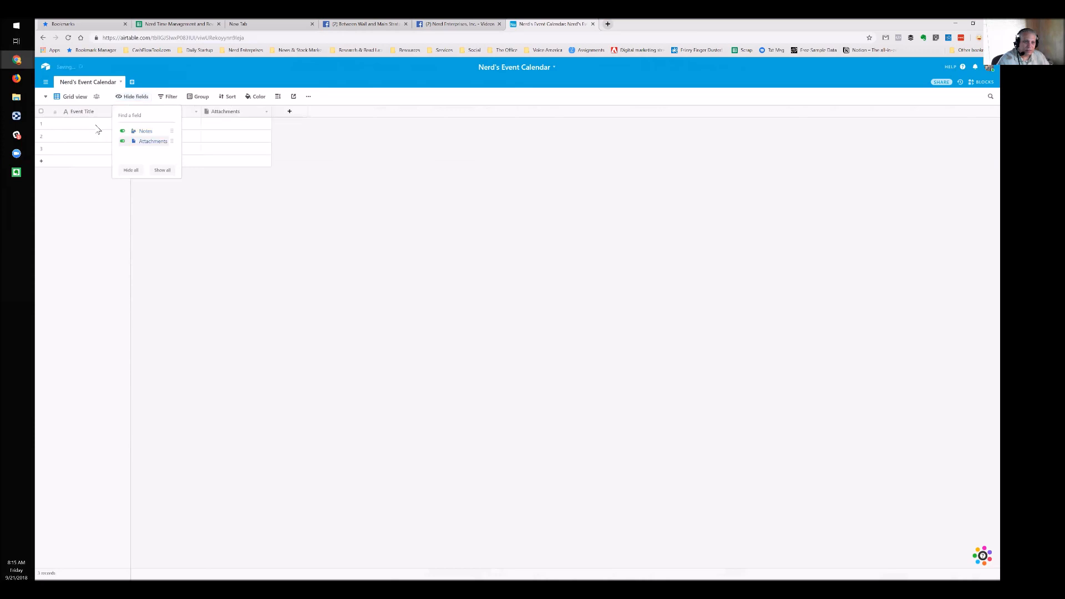
pyautogui.click(185, 118)
# Delete the Notes and Attachments fields, leaving only Event Title
pyautogui.click(168, 115)
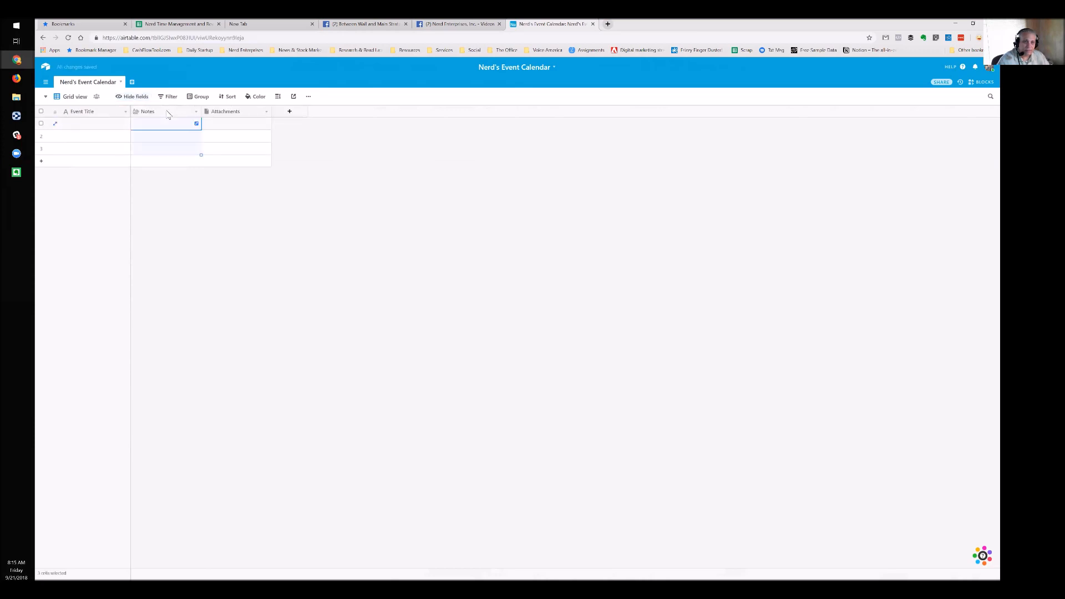
pyautogui.rightClick(169, 114)
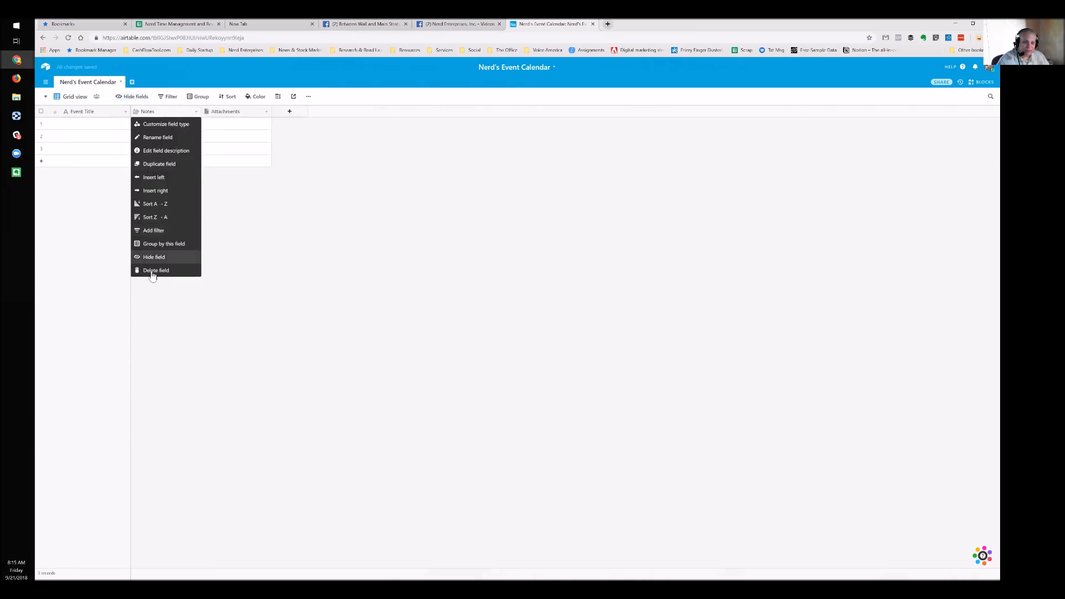
pyautogui.click(152, 271)
pyautogui.rightClick(169, 113)
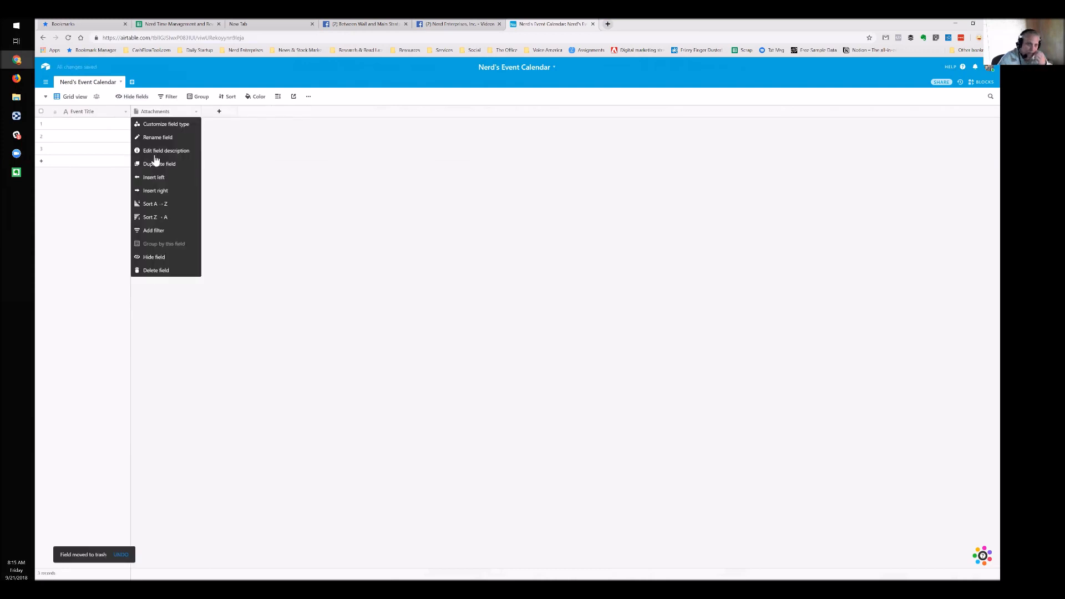
pyautogui.click(155, 270)
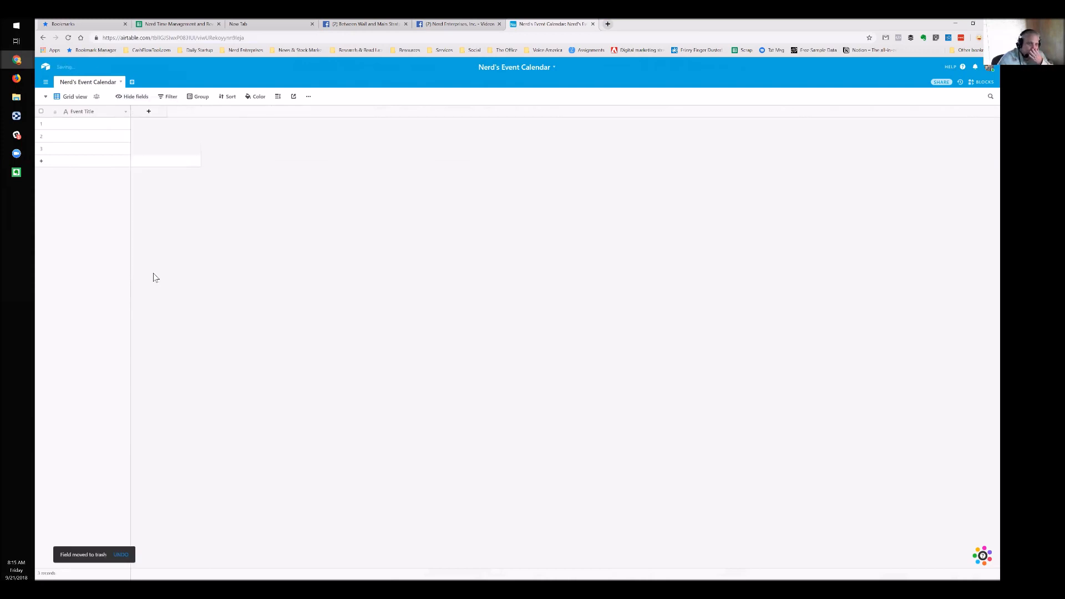
pyautogui.click(104, 123)
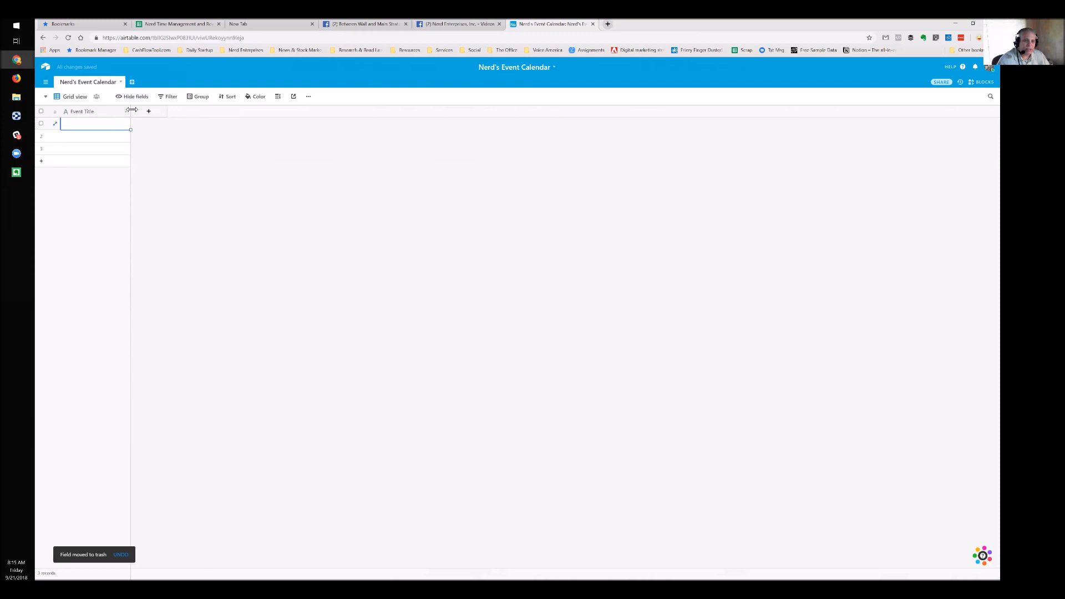
# Widen the Event Title column and check its type, keeping Single line text
pyautogui.moveTo(131, 110); pyautogui.dragTo(181, 113)
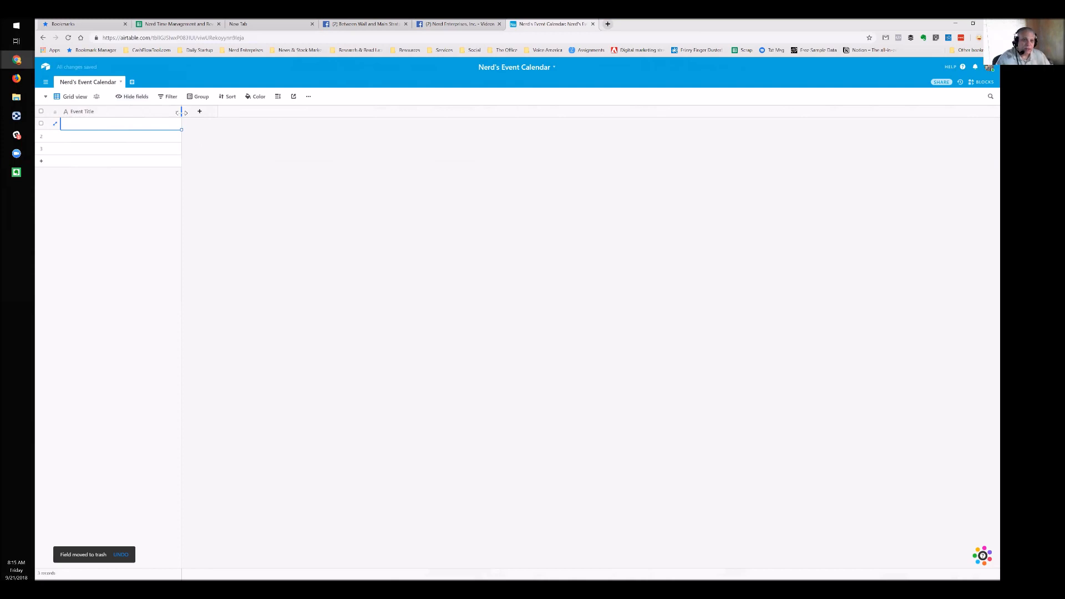
pyautogui.doubleClick(147, 114)
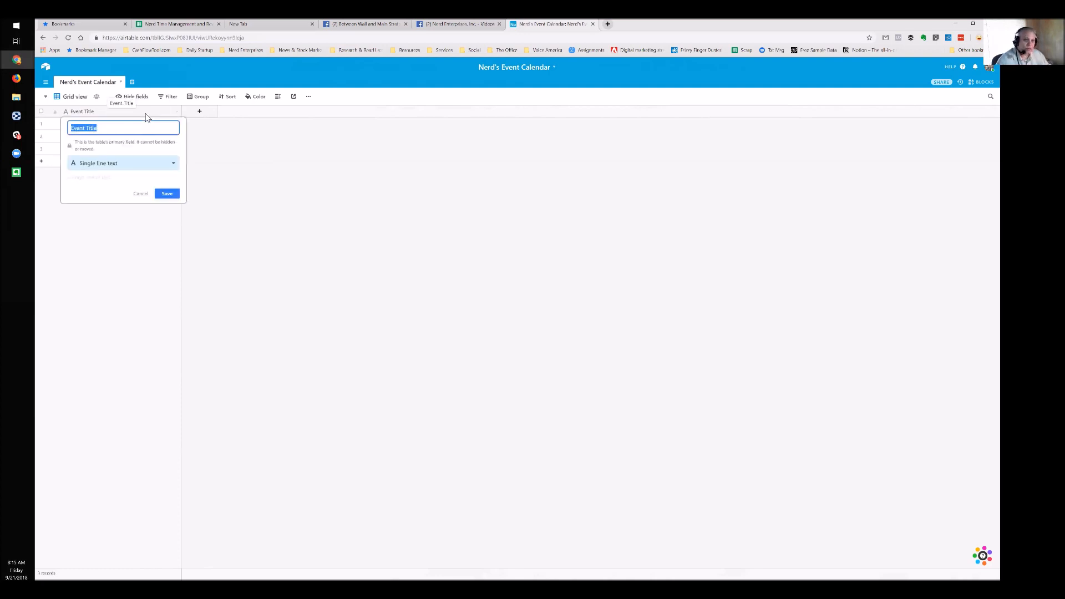
pyautogui.click(140, 165)
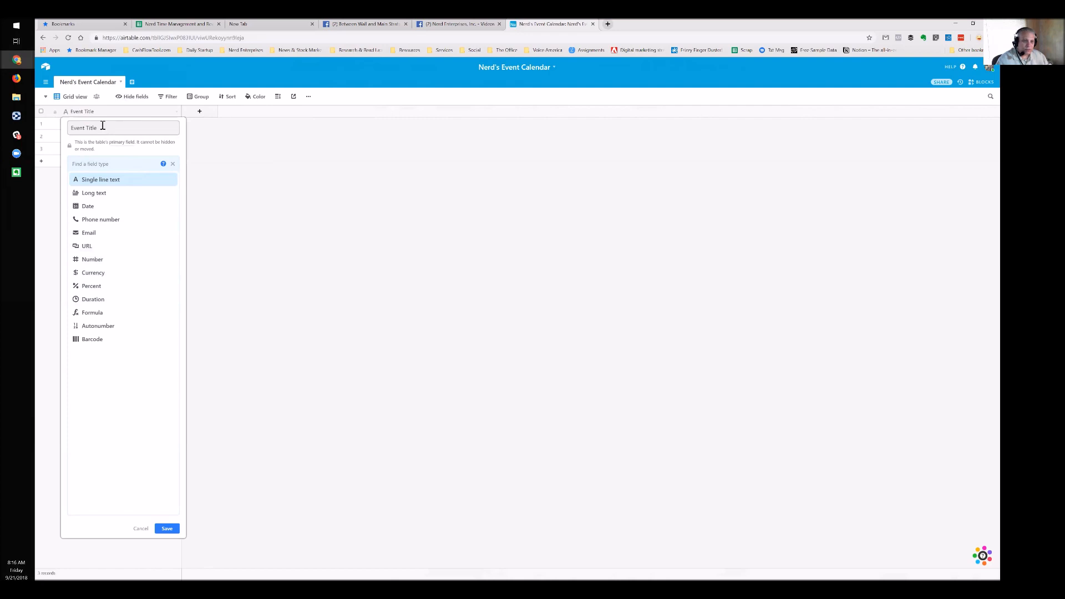
pyautogui.click(93, 155)
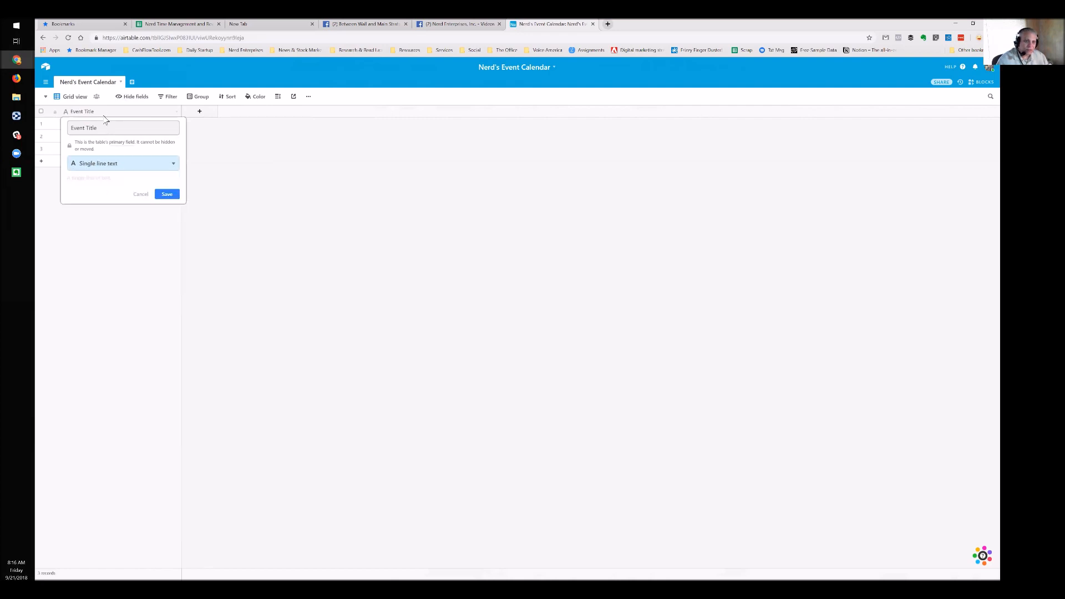
pyautogui.click(190, 130)
pyautogui.click(79, 129)
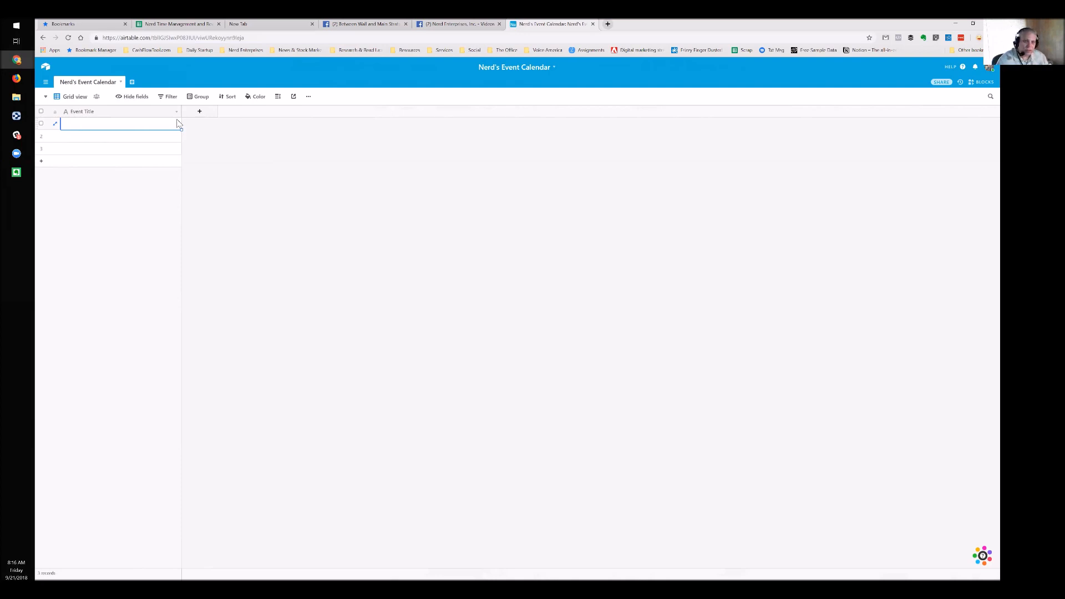
# Add a new field named 'Date' of type Date beside Event Title
pyautogui.click(199, 114)
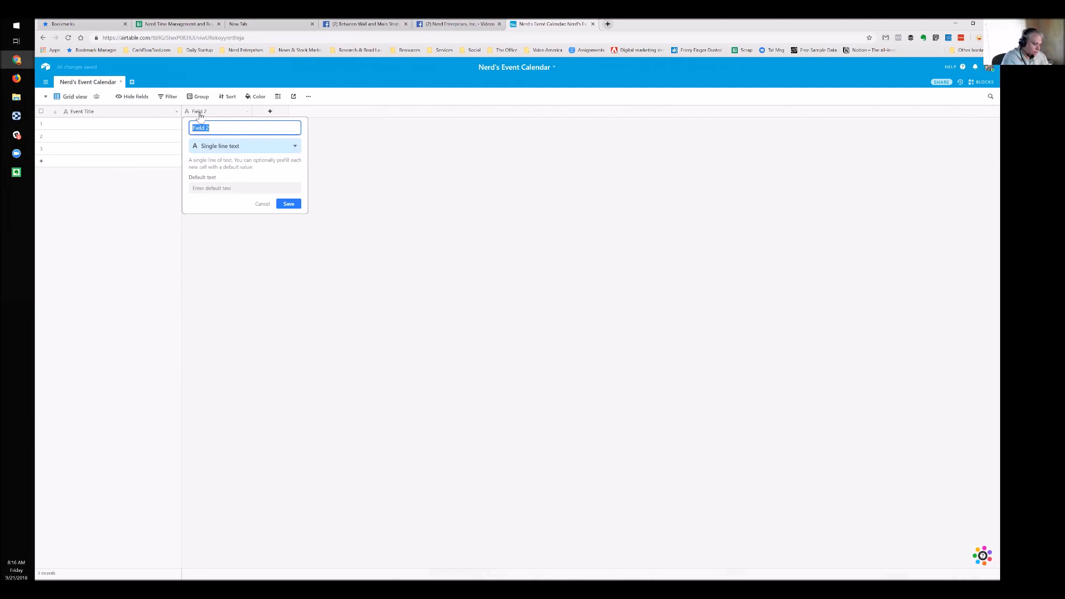
pyautogui.write('Date')
pyautogui.click(216, 147)
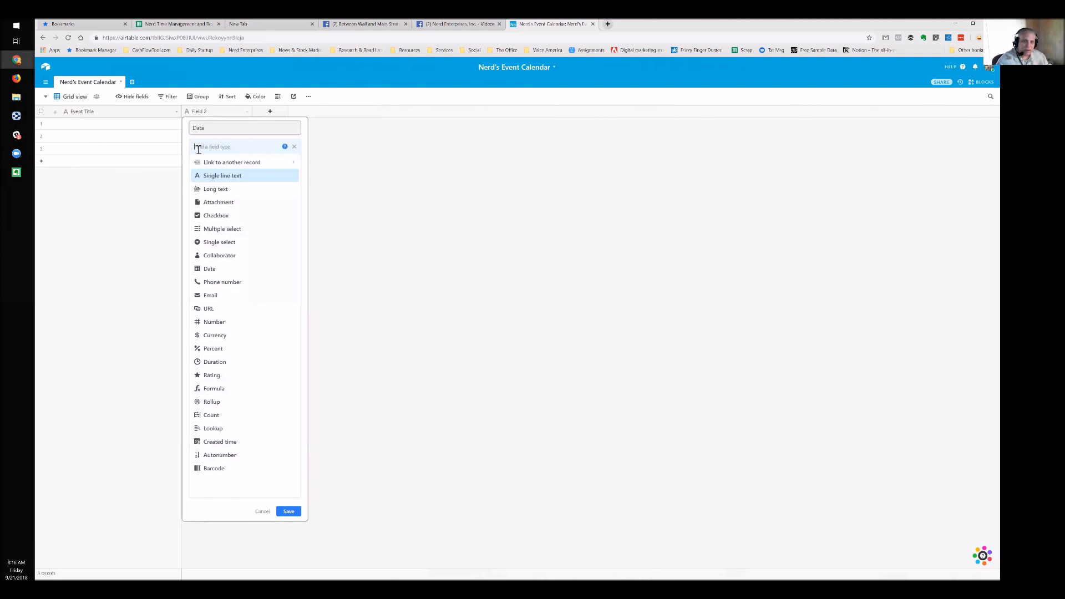
pyautogui.write('Date')
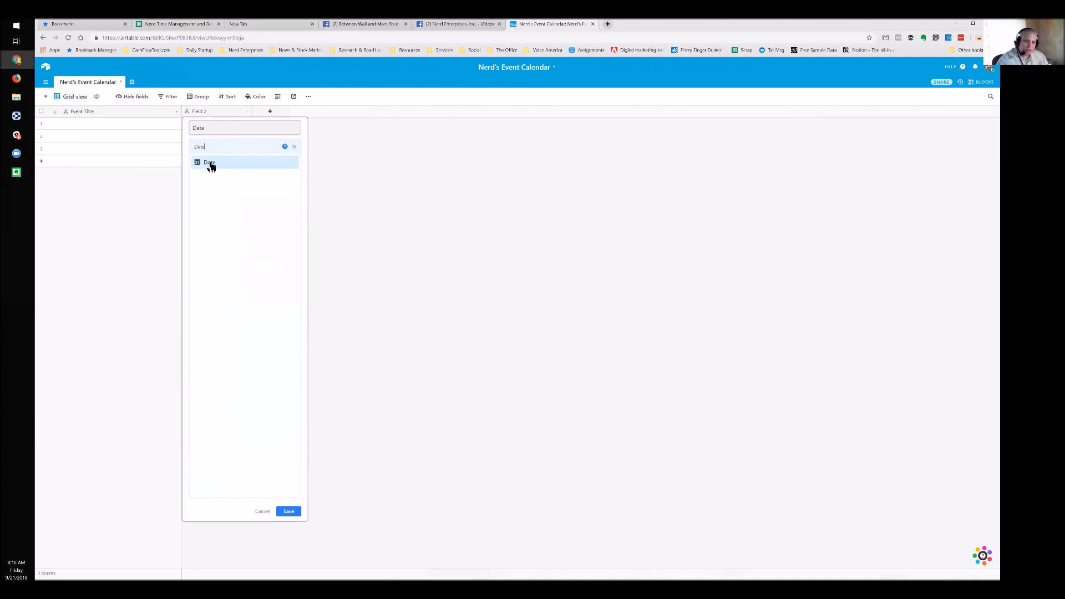
pyautogui.click(210, 164)
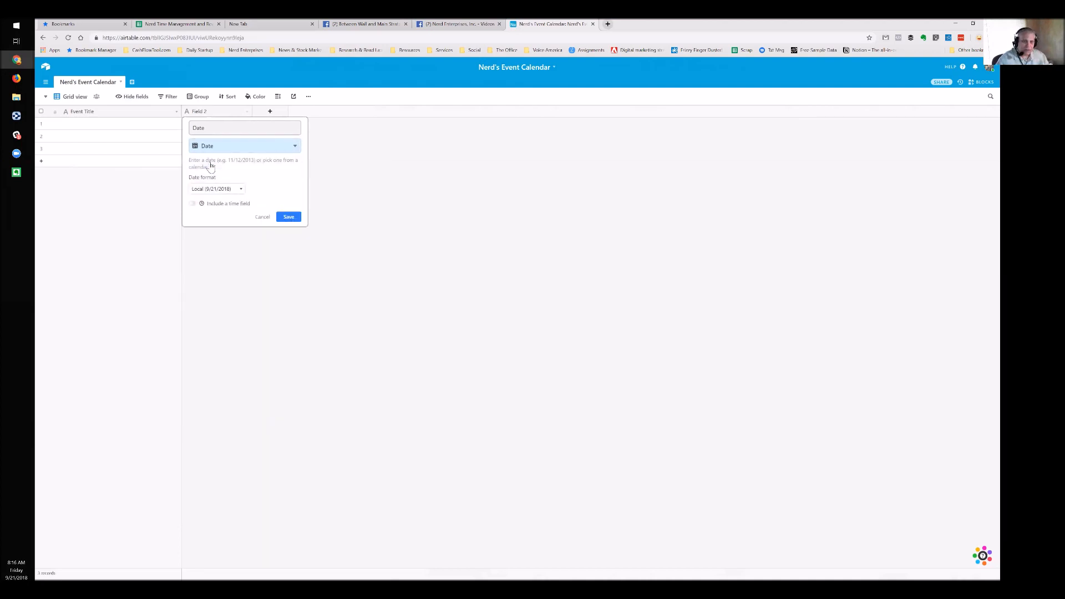
pyautogui.click(286, 217)
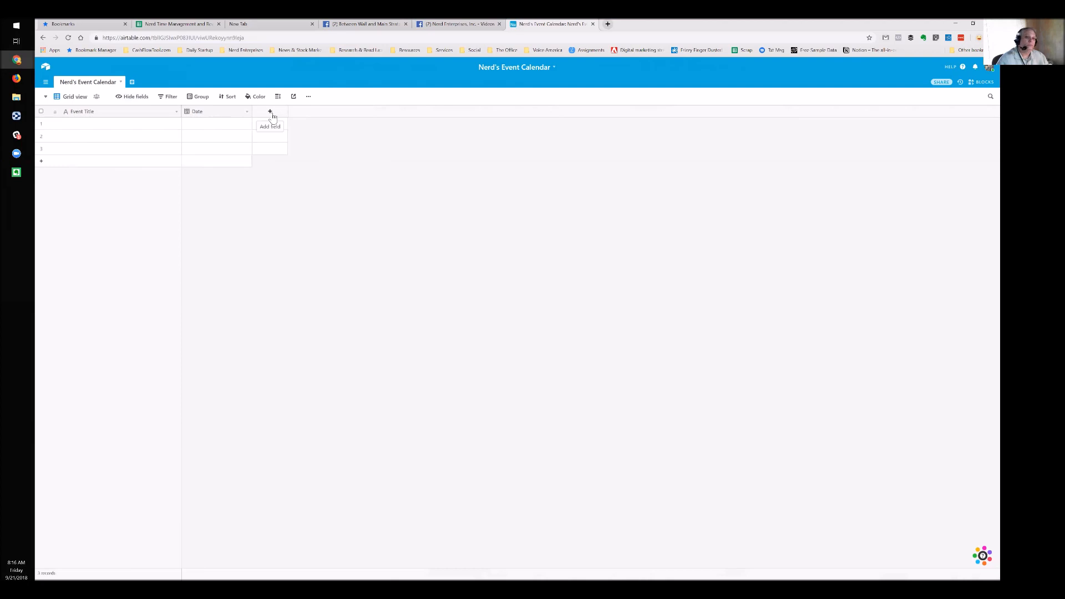
pyautogui.click(157, 129)
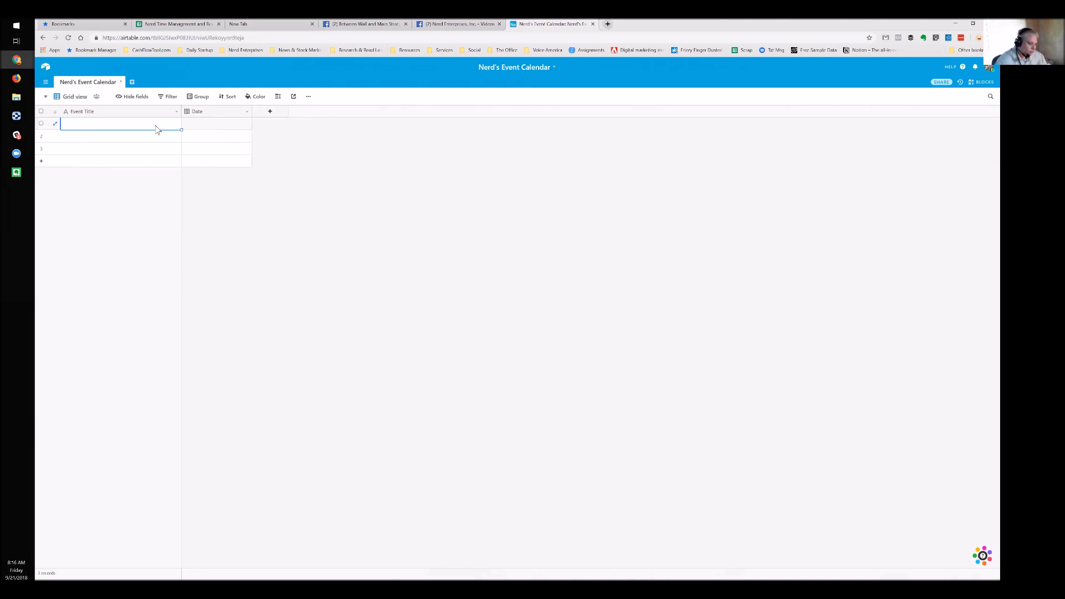
# Enter 'QuickBooks Connect (The Event)' as the first record's Event Title
pyautogui.write('Quick')
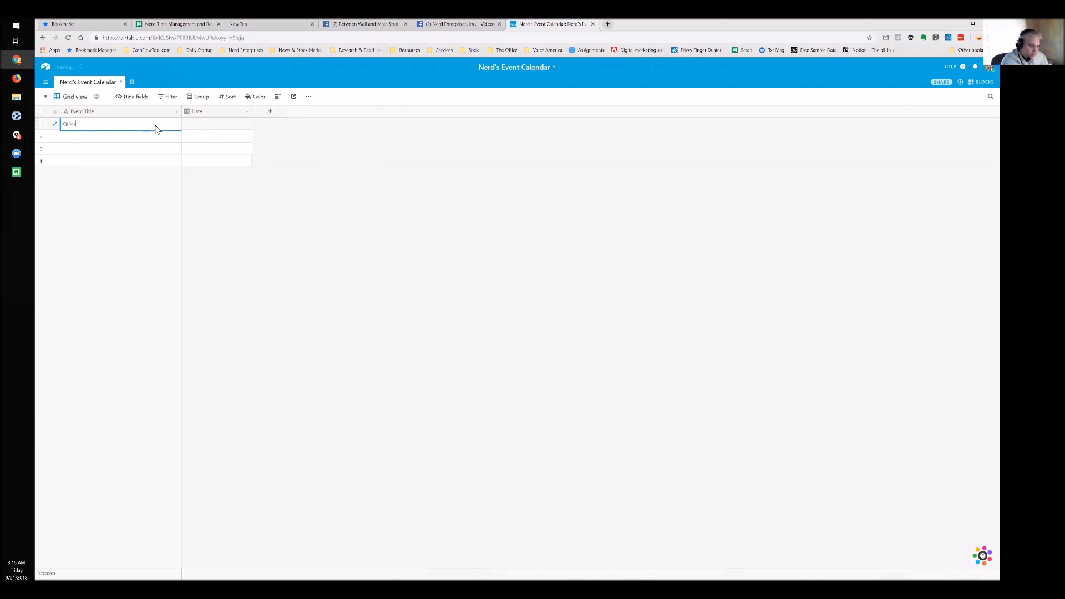
pyautogui.write('Books')
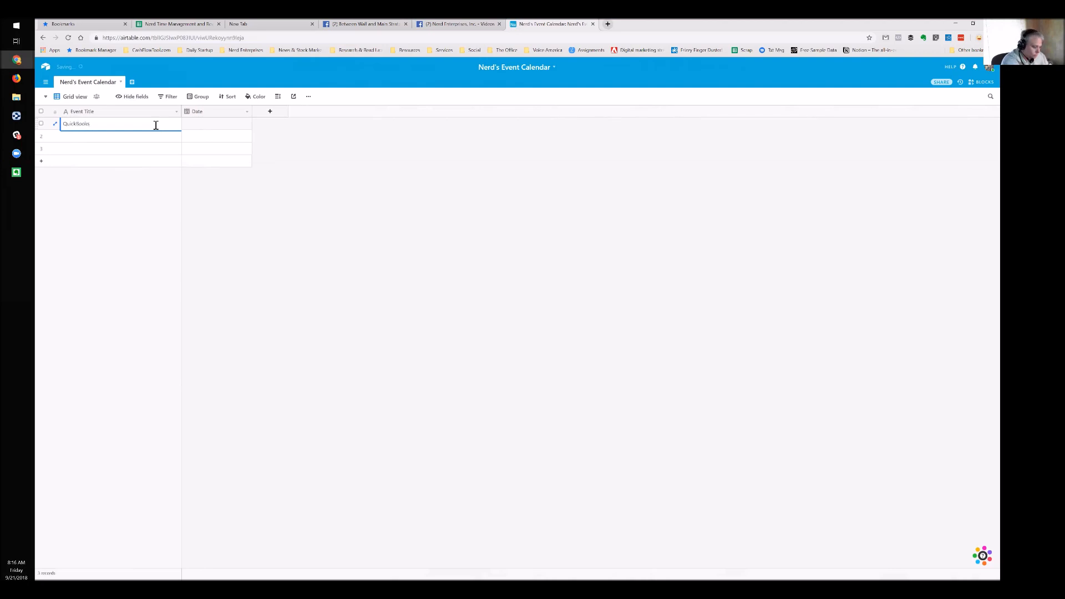
pyautogui.write(' Connect')
pyautogui.press('Tab')
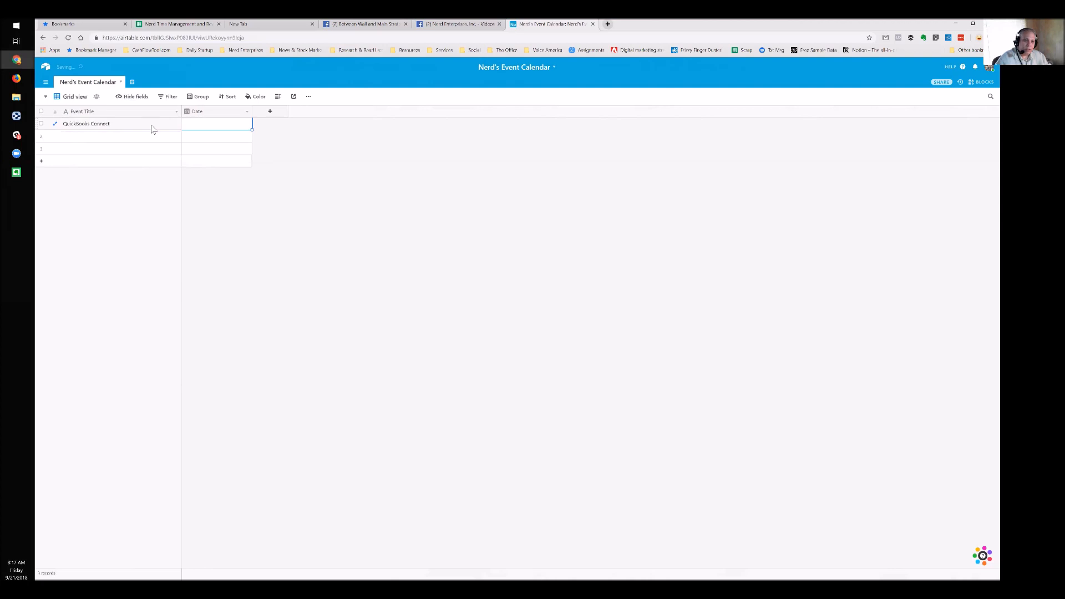
pyautogui.click(146, 124)
pyautogui.click(147, 124)
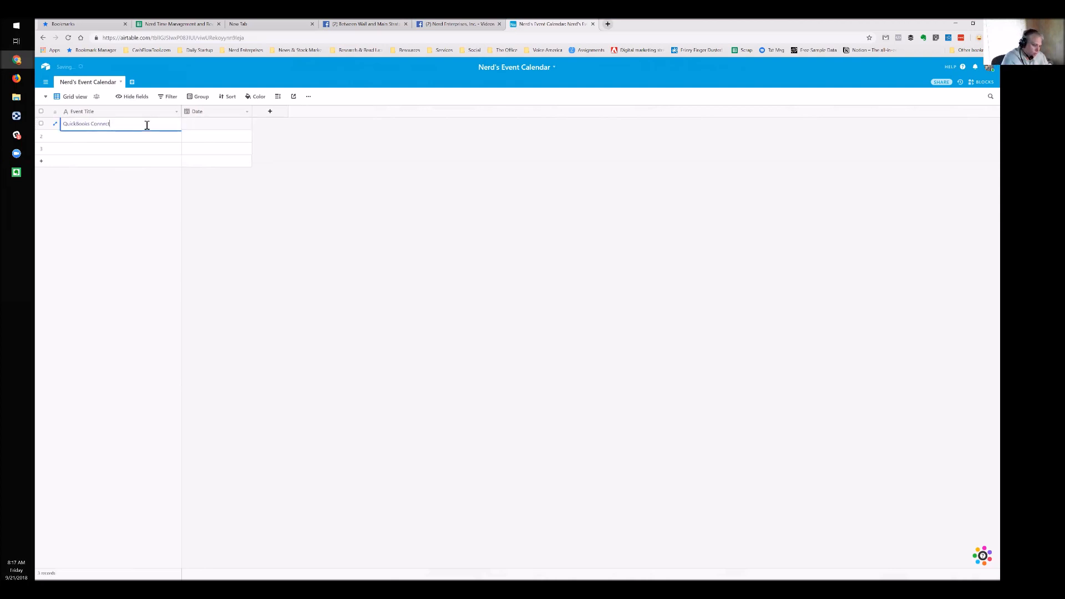
pyautogui.write('(IN')
pyautogui.write('e')
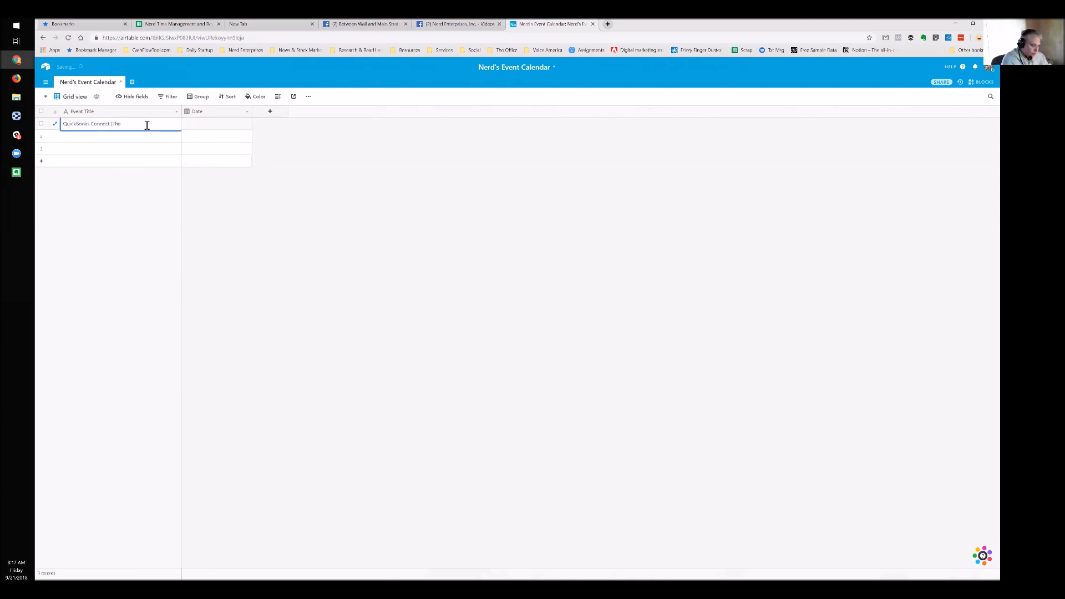
pyautogui.write(' Event')
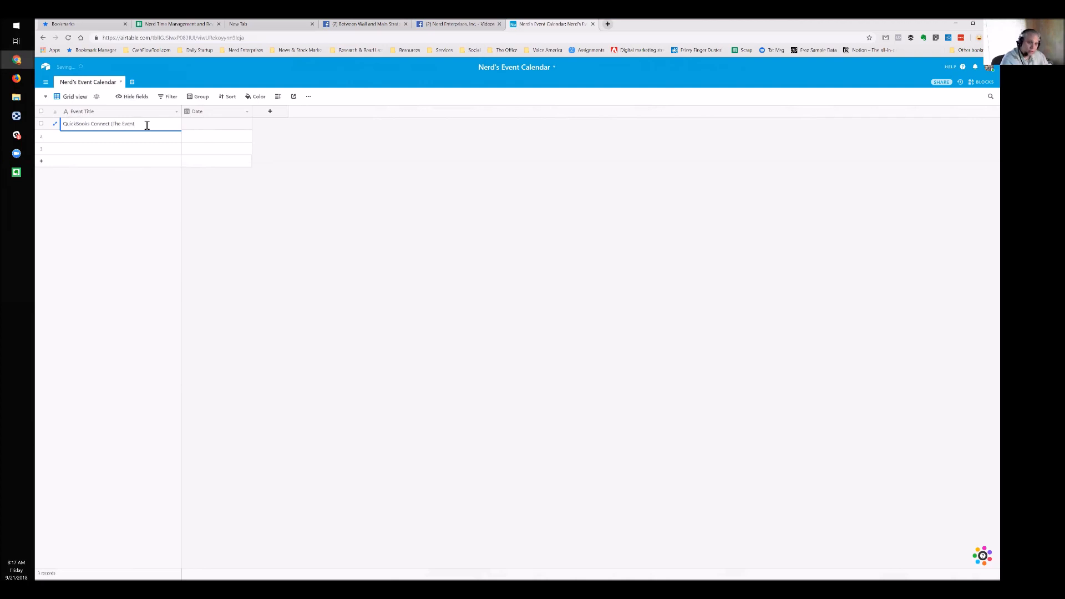
pyautogui.write(')')
pyautogui.press('Return')
# Set the first record's date to November 5, 2018 in the date picker
pyautogui.click(201, 130)
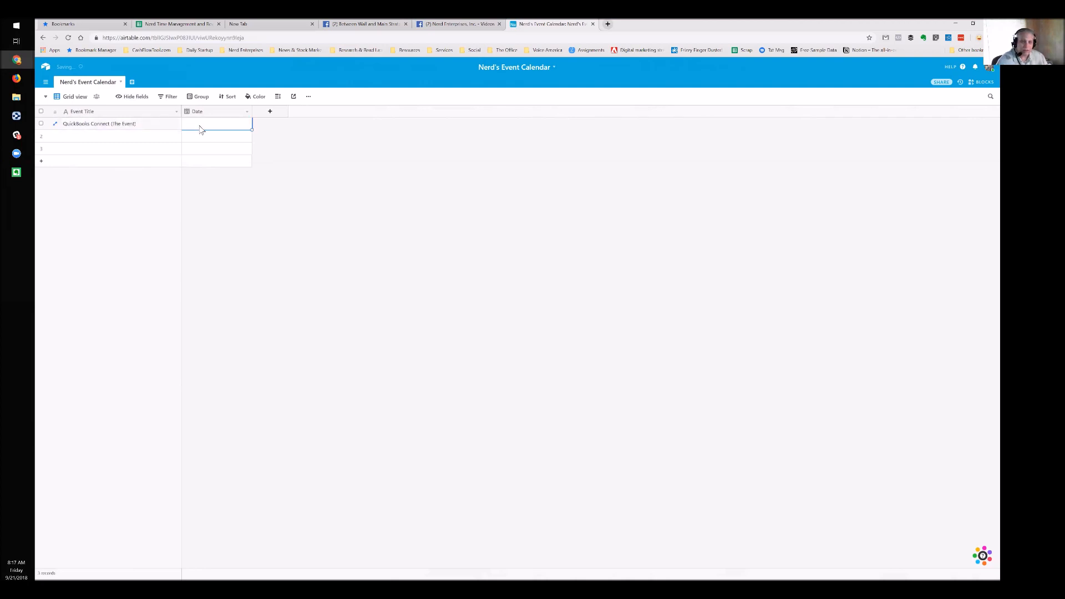
pyautogui.click(216, 127)
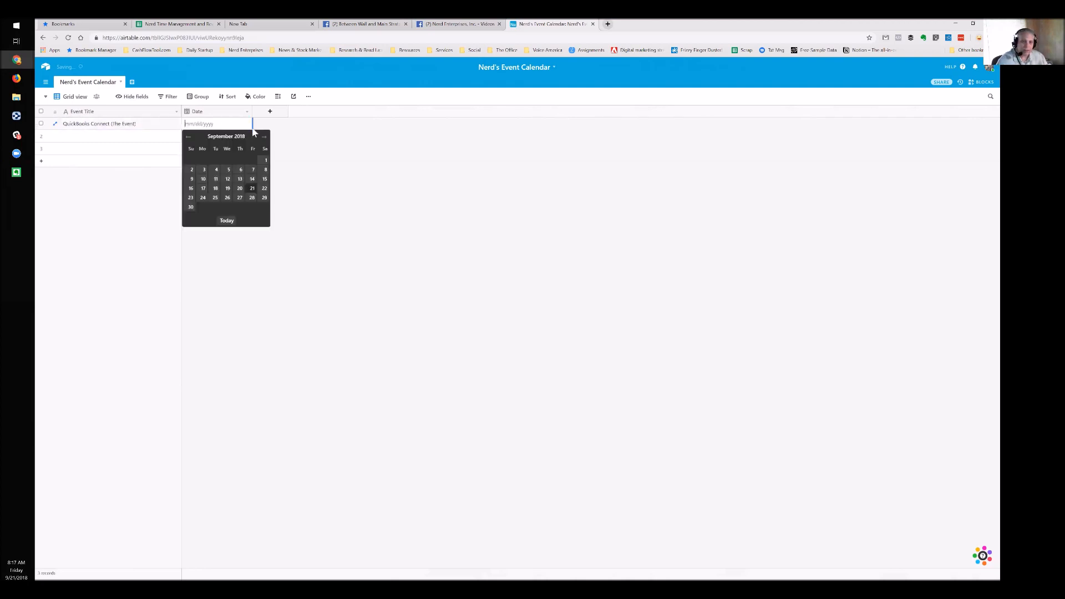
pyautogui.click(266, 138)
pyautogui.click(265, 139)
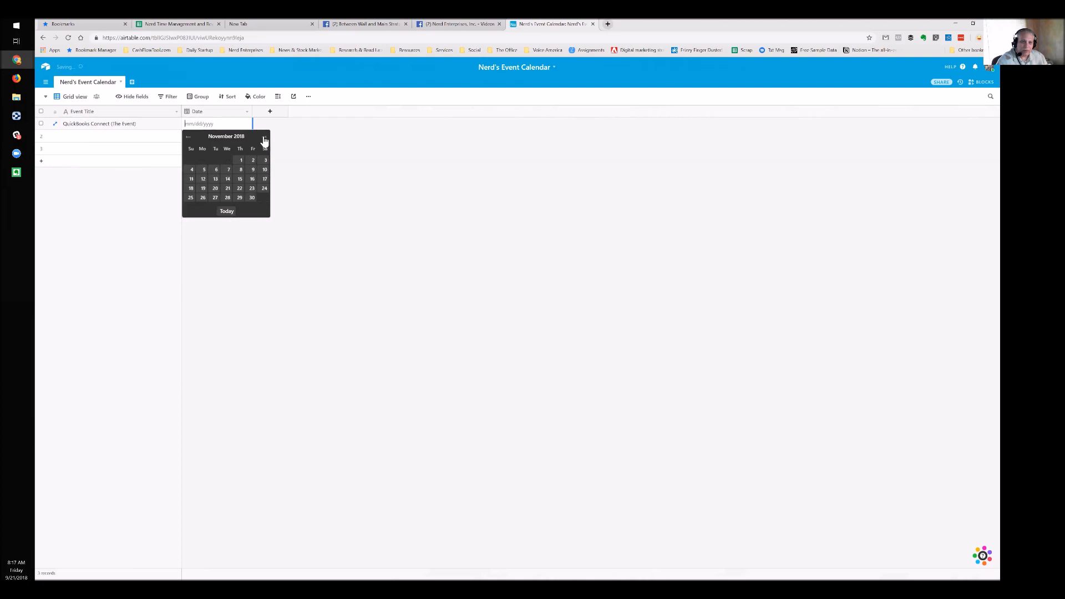
pyautogui.click(203, 169)
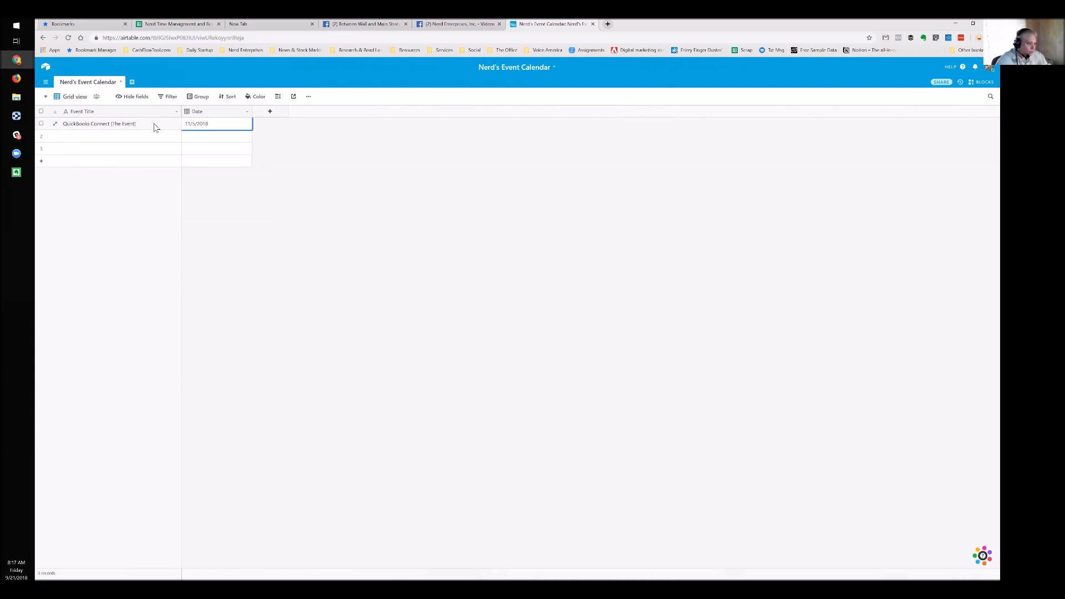
# Rename the Date field to 'Start Date', then rename it again to 'Event'
pyautogui.doubleClick(204, 112)
pyautogui.press('Home')
pyautogui.write('Start')
pyautogui.press('Return')
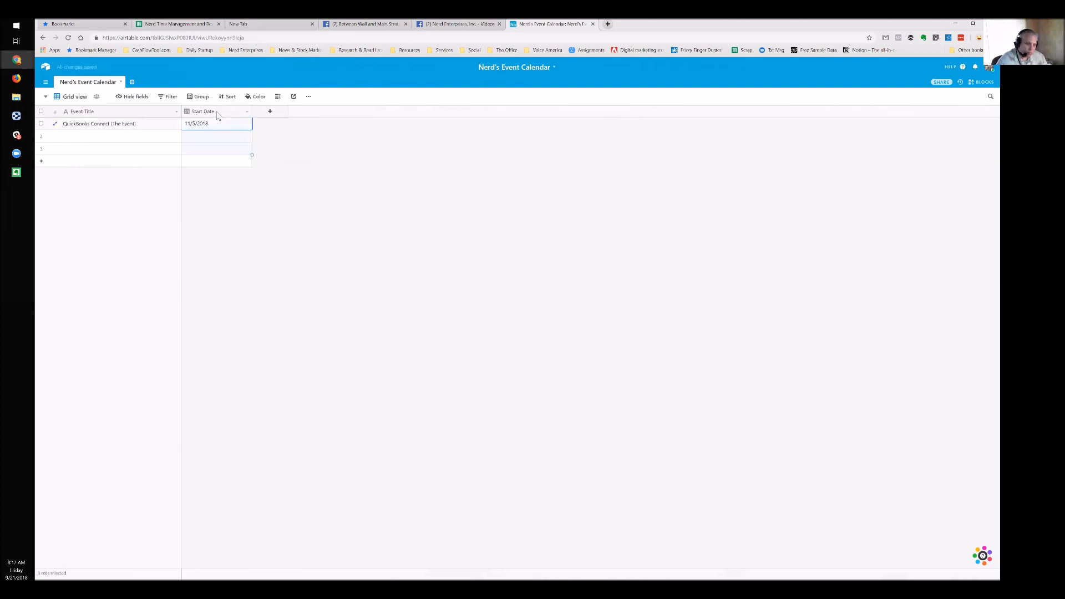
pyautogui.doubleClick(217, 114)
pyautogui.write('Event')
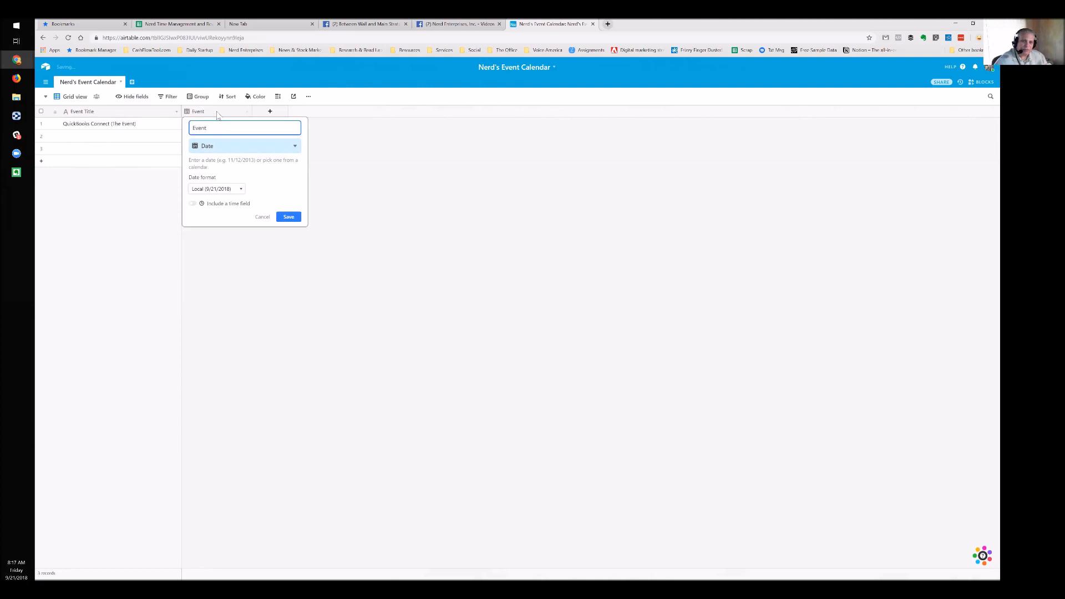
pyautogui.press('Return')
# Retitle the first event 'QuickBooks Connect Day 1'
pyautogui.click(150, 124)
pyautogui.click(147, 124)
pyautogui.moveTo(109, 123); pyautogui.dragTo(136, 123)
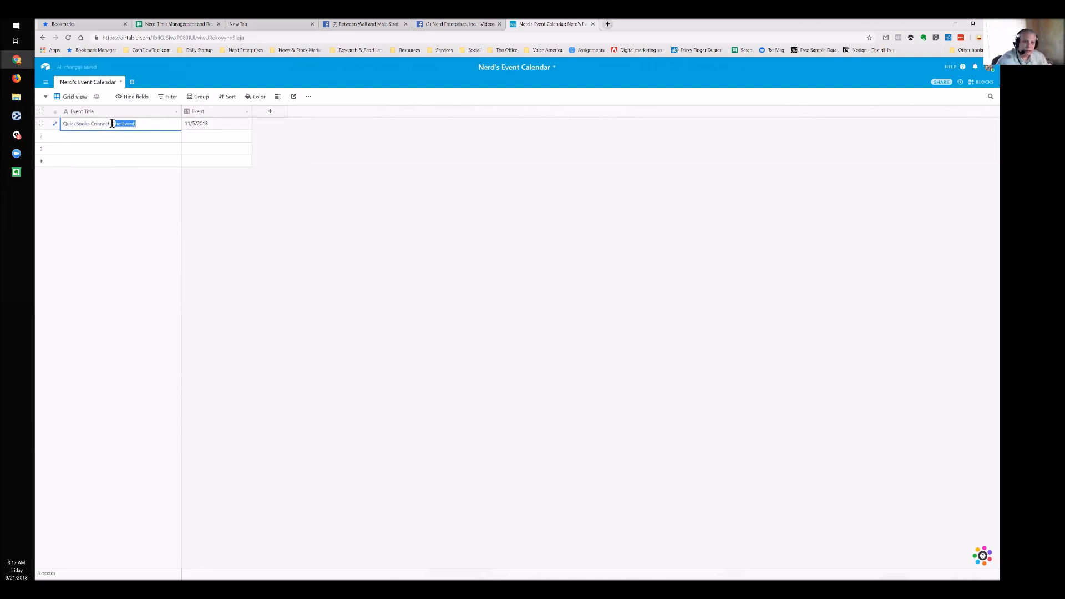
pyautogui.write('Day')
pyautogui.press('Return')
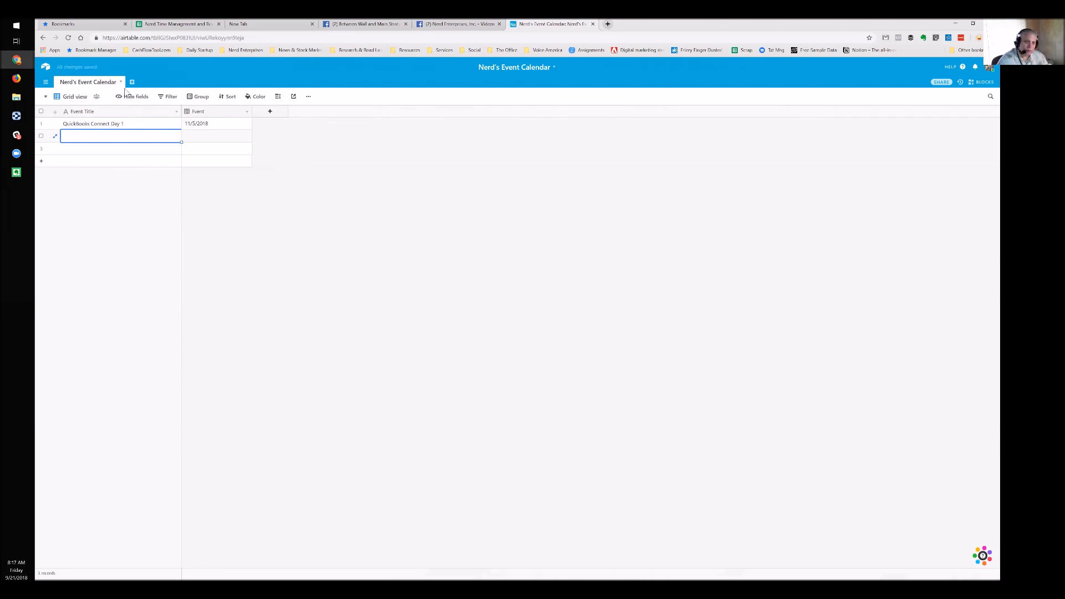
# Add records titled 'QuickBooks Connect Day 2' and 'QuickBooks Connect Day 3'
pyautogui.click(127, 126)
pyautogui.hotkey('ctrl', 'c')
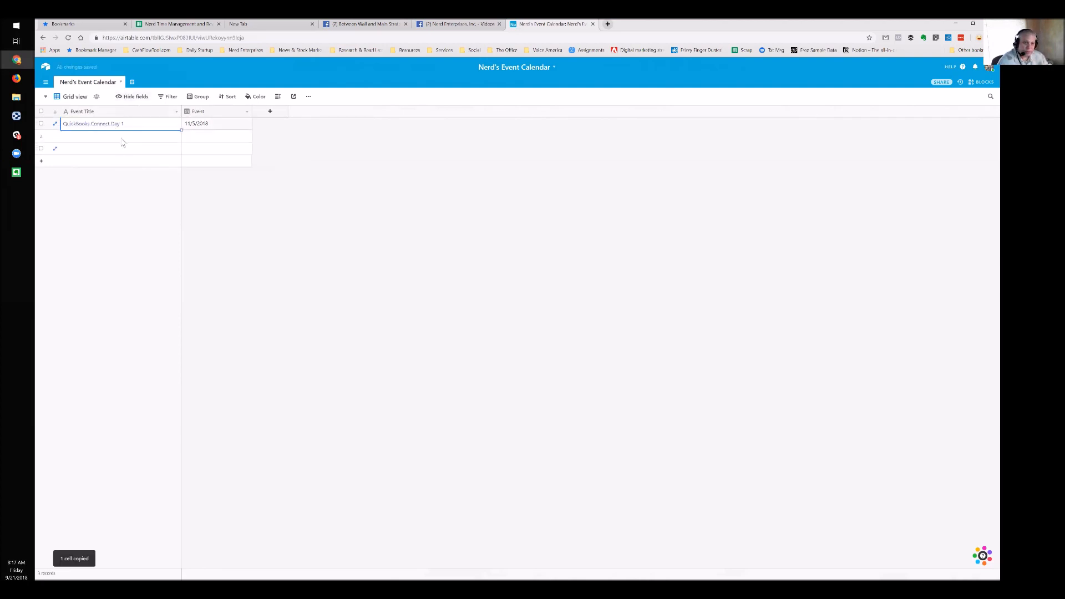
pyautogui.click(122, 139)
pyautogui.hotkey('ctrl', 'v')
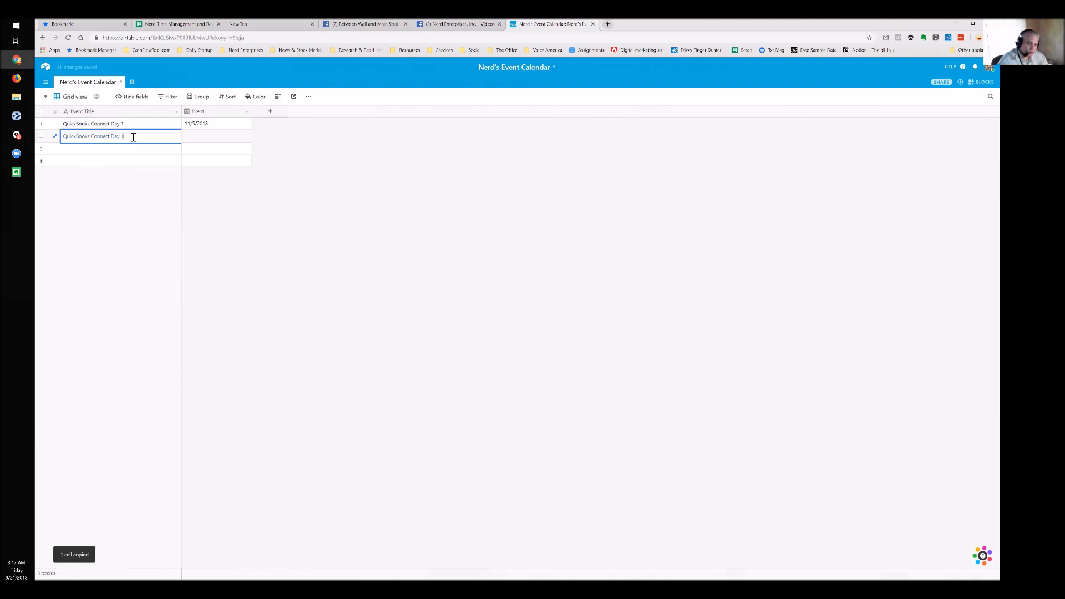
pyautogui.press('BackSpace')
pyautogui.write('2')
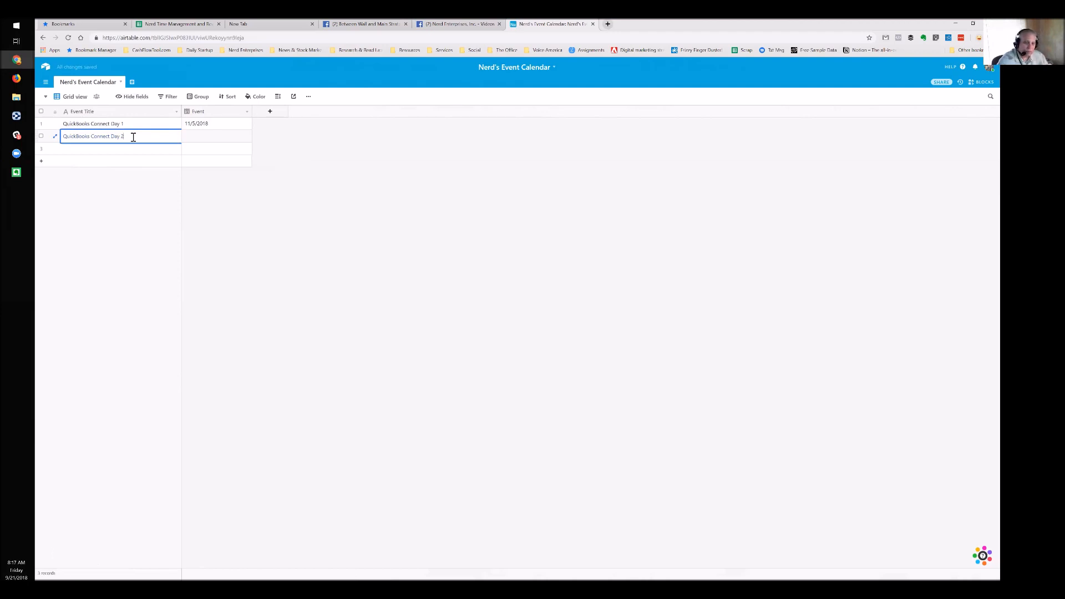
pyautogui.press('Return')
pyautogui.hotkey('ctrl', 'v')
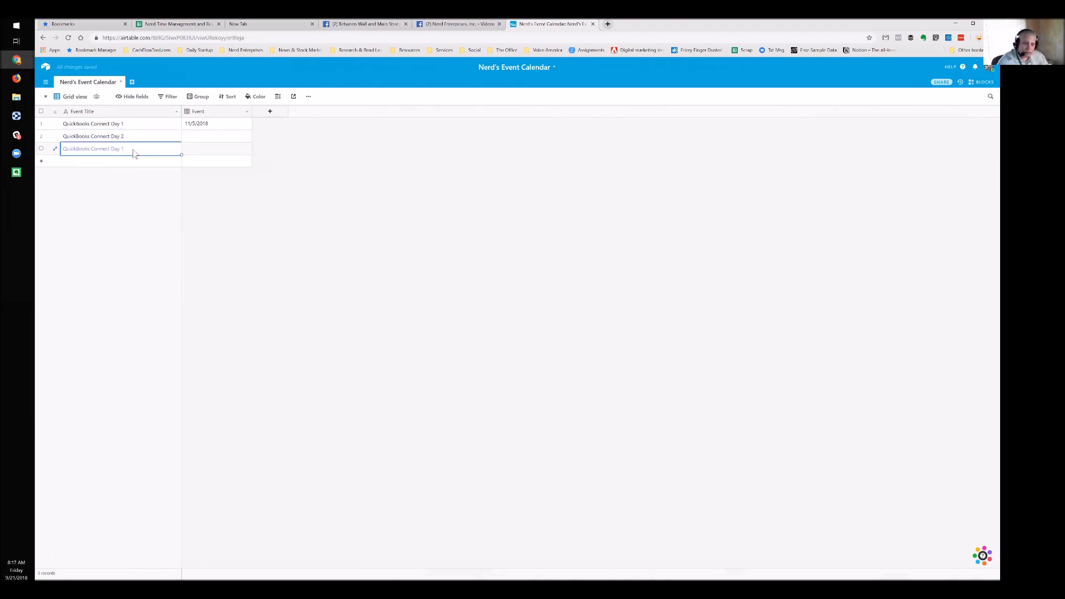
pyautogui.press('BackSpace')
pyautogui.write('3')
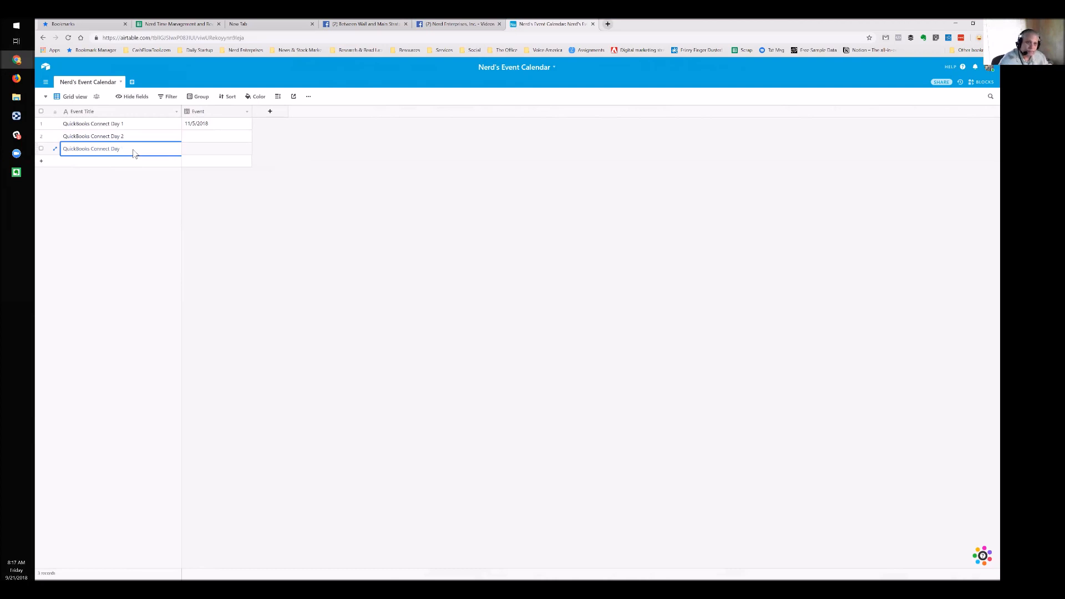
pyautogui.press('Tab')
# Date the Day 2 and Day 3 events 11/6/2018 and 11/7/2018
pyautogui.click(203, 138)
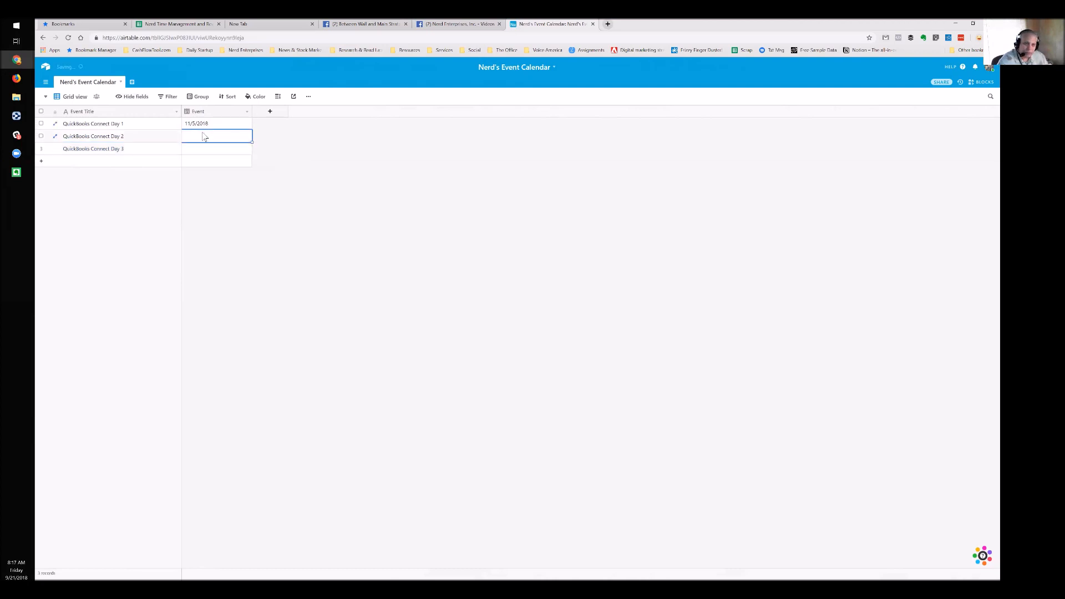
pyautogui.press('Up')
pyautogui.hotkey('ctrl', 'c')
pyautogui.press('Down')
pyautogui.hotkey('ctrl', 'v')
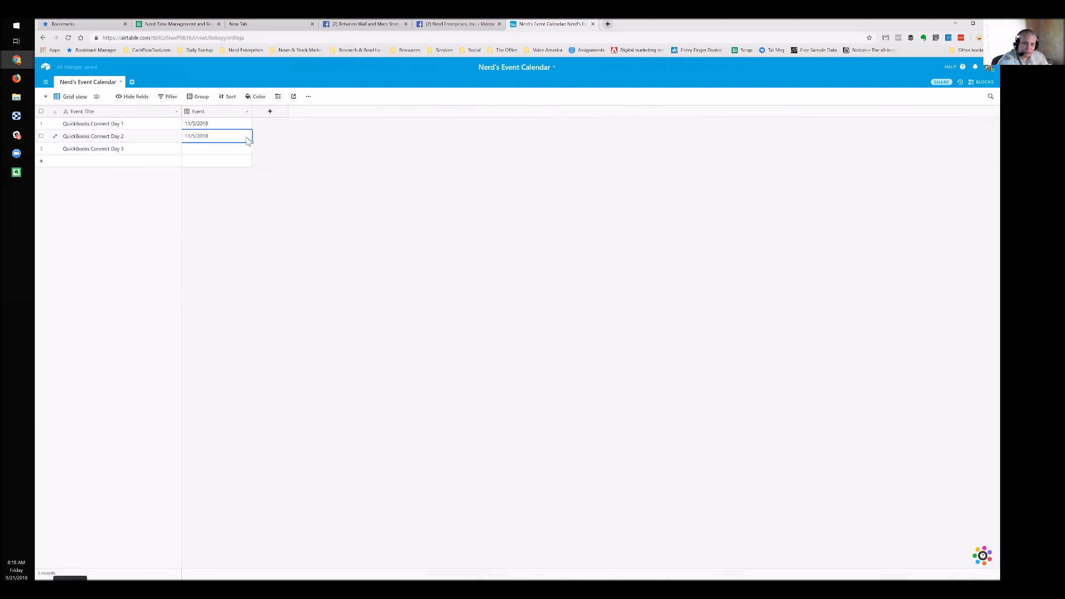
pyautogui.click(248, 140)
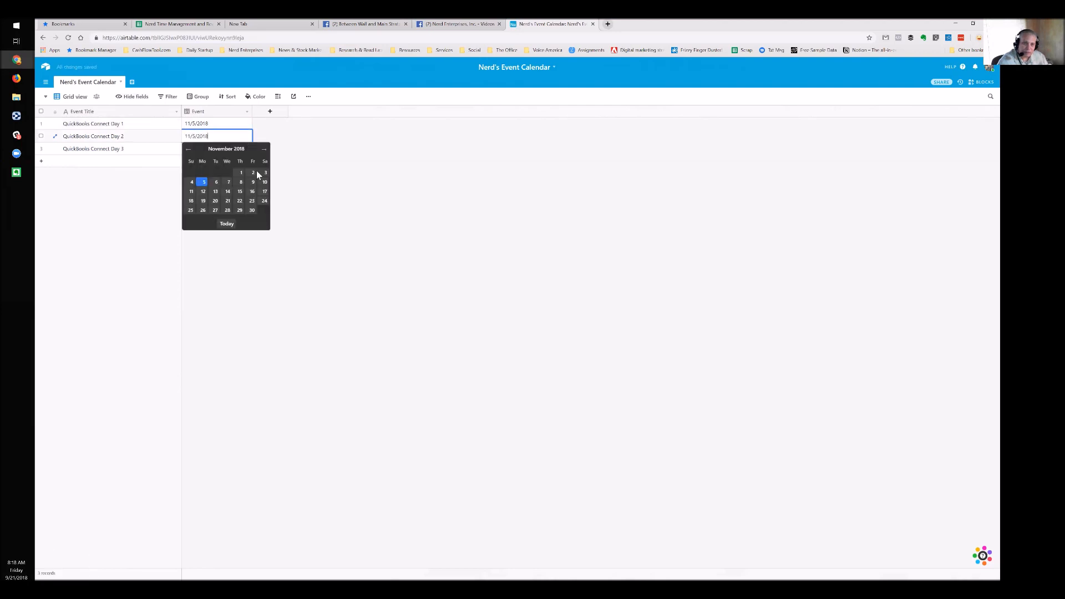
pyautogui.click(218, 188)
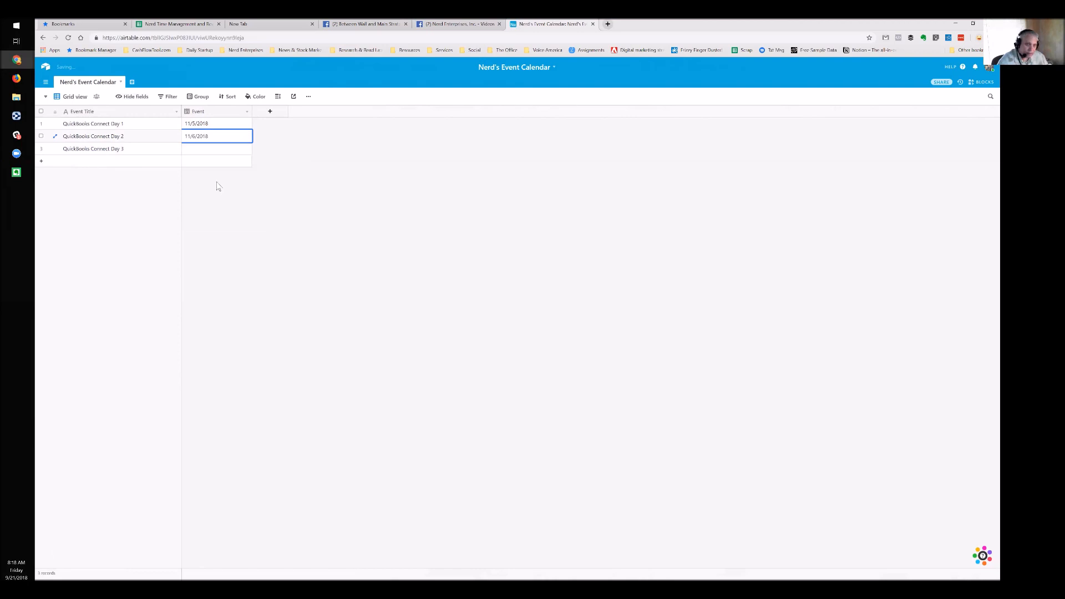
pyautogui.hotkey('ctrl', 'c')
pyautogui.click(209, 151)
pyautogui.hotkey('ctrl', 'v')
pyautogui.press('Return')
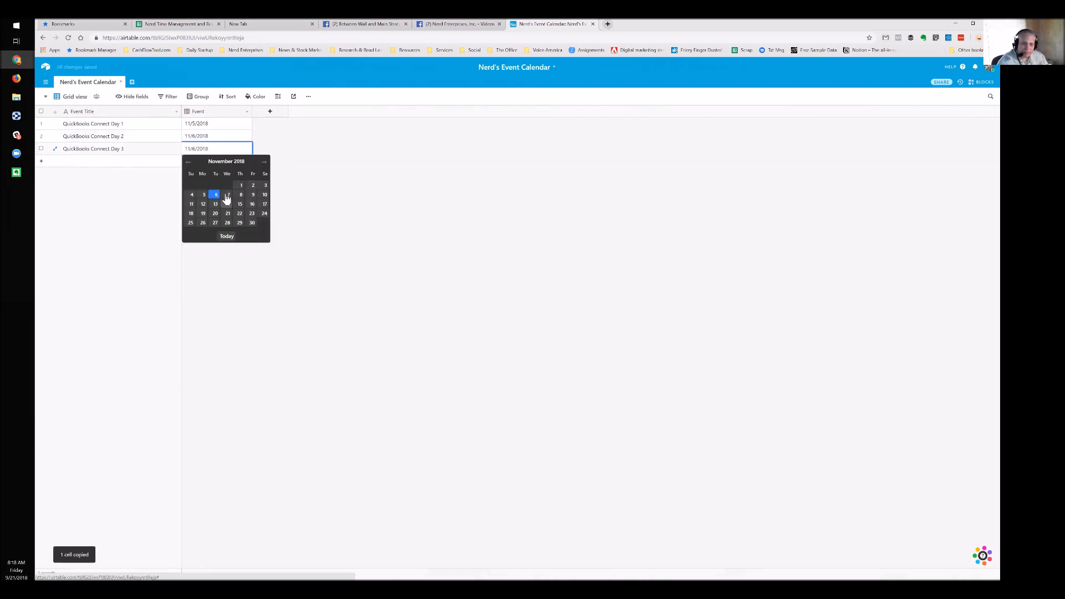
pyautogui.click(228, 195)
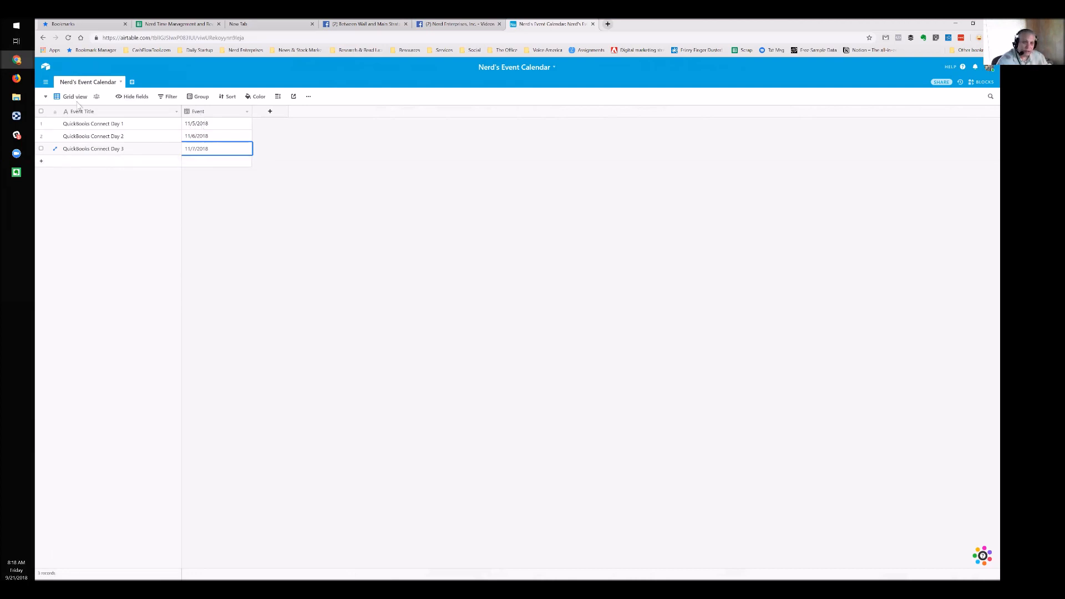
pyautogui.click(46, 98)
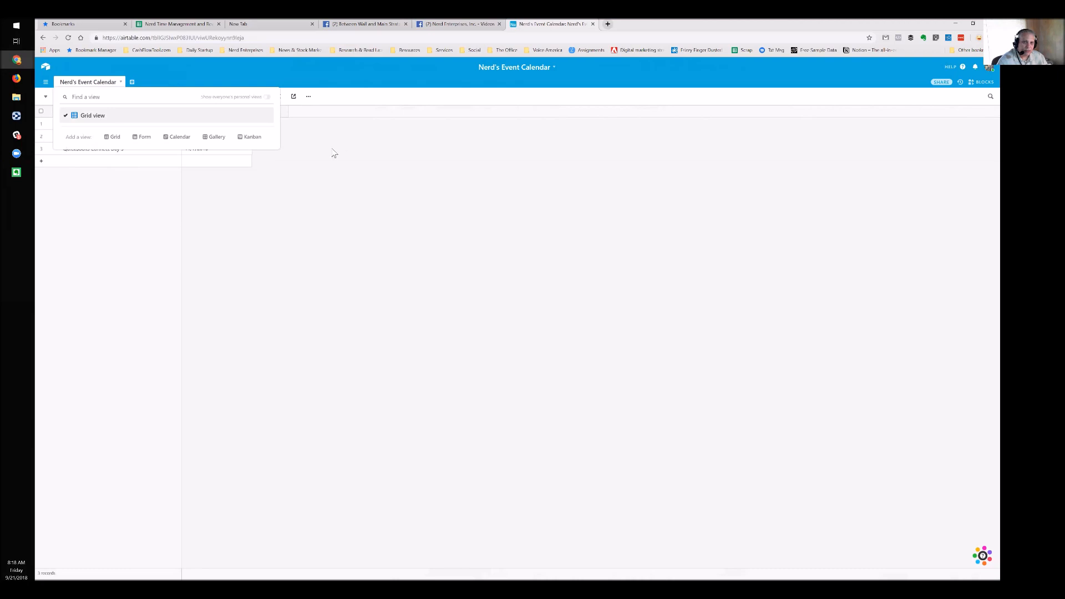
# Rename the Grid view to 'Event Grid'
pyautogui.click(318, 130)
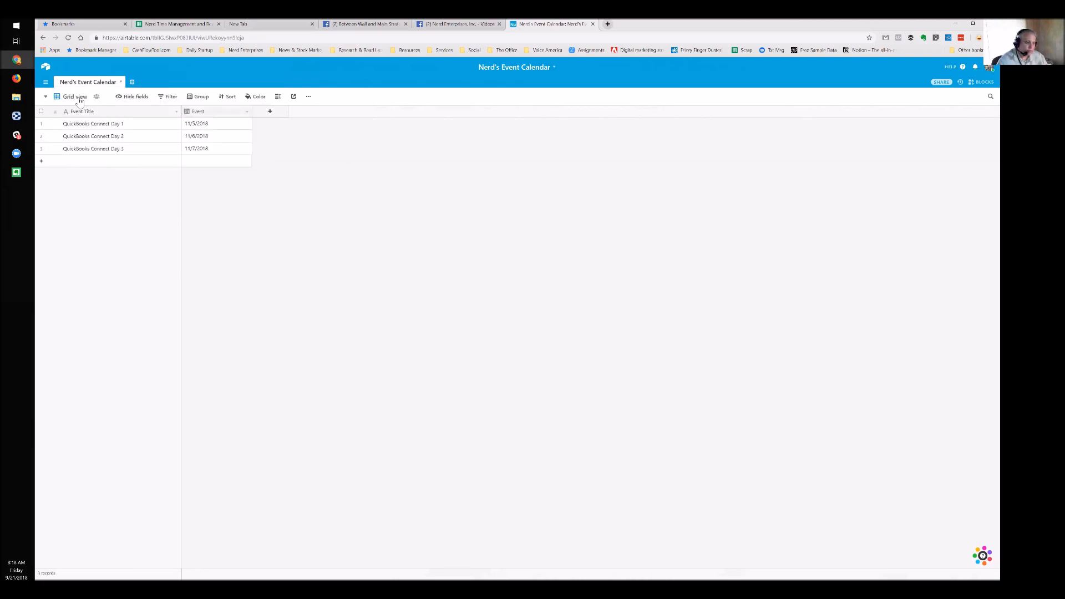
pyautogui.doubleClick(79, 98)
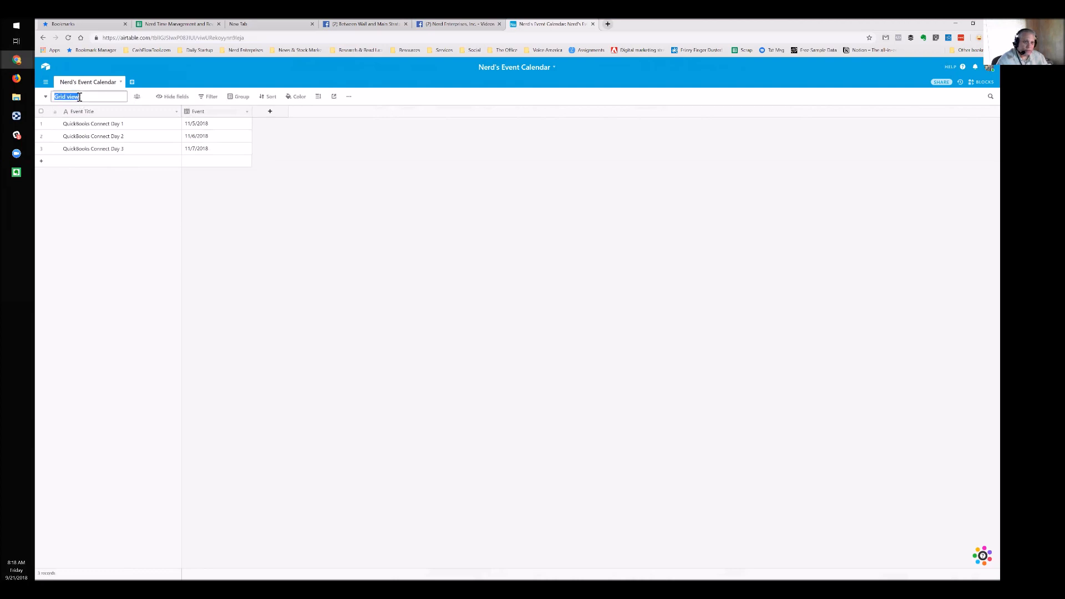
pyautogui.write('E')
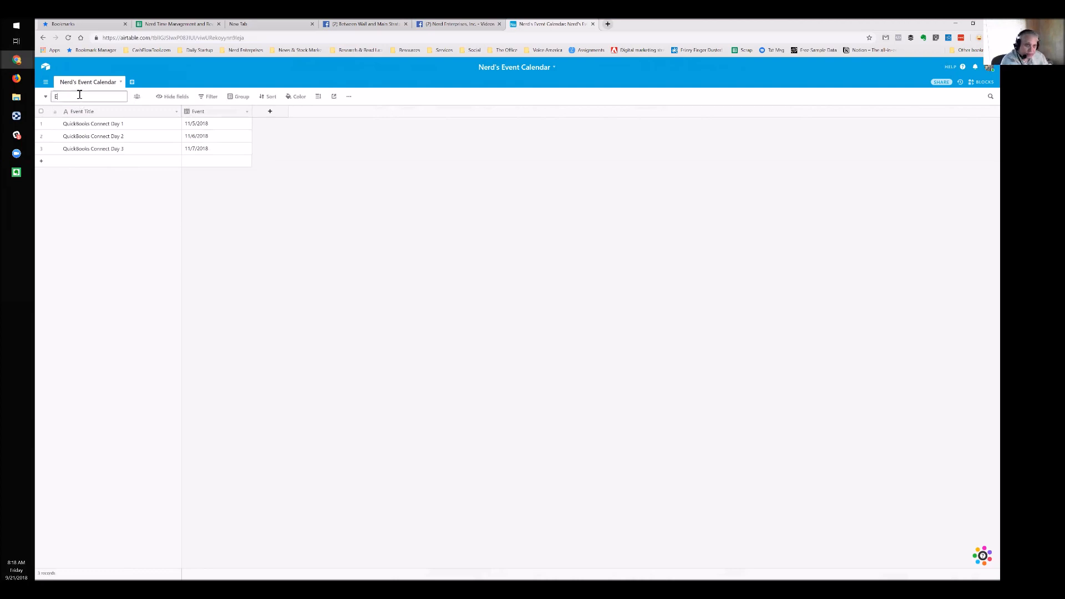
pyautogui.write('vent Grid')
pyautogui.press('Return')
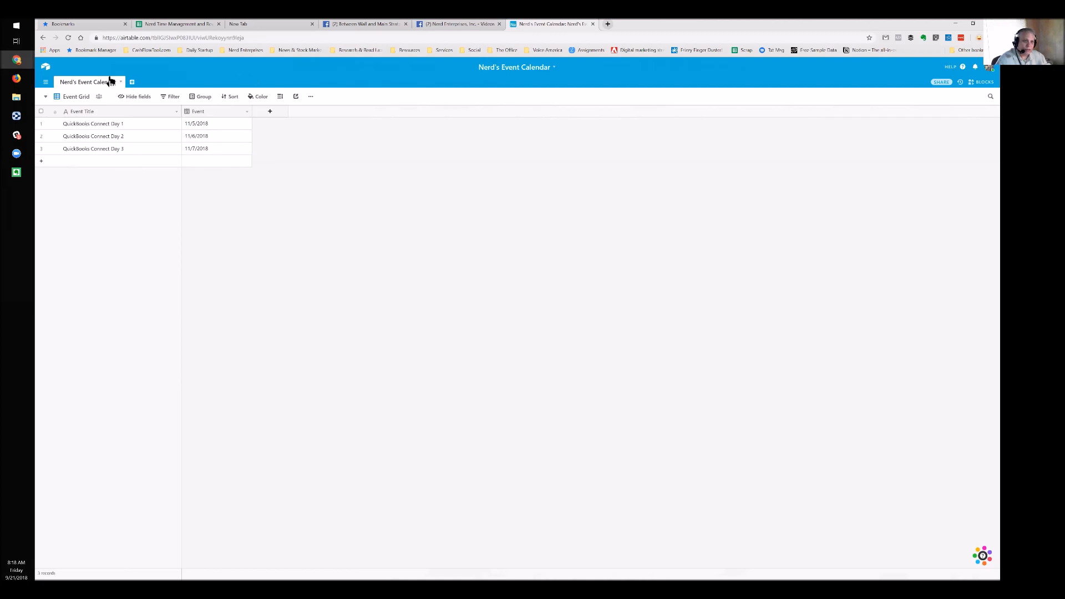
# Create a Calendar view based on the Event date field
pyautogui.click(46, 99)
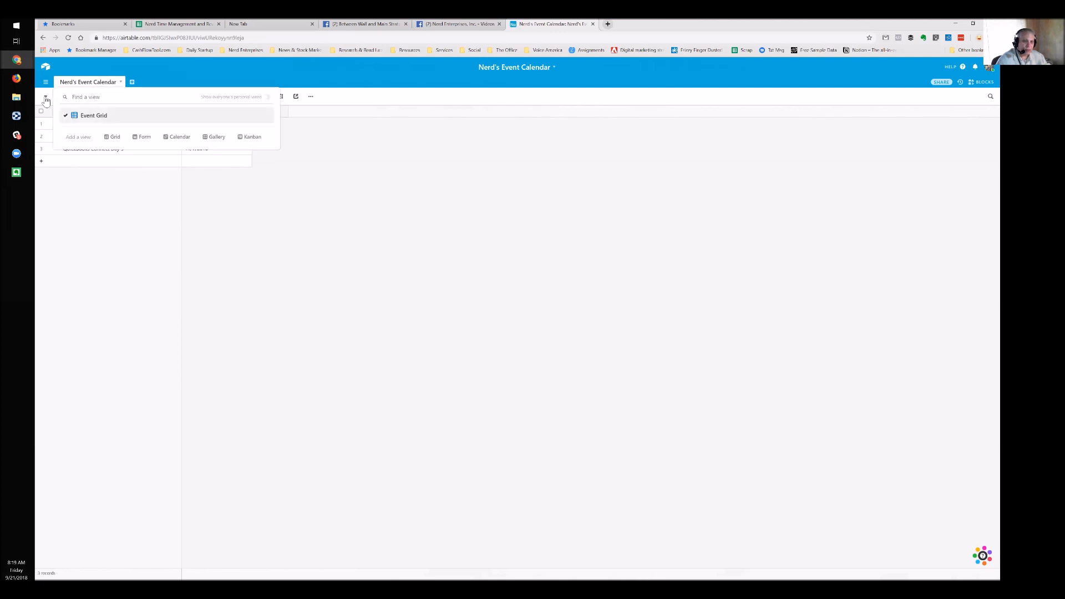
pyautogui.moveTo(180, 142)
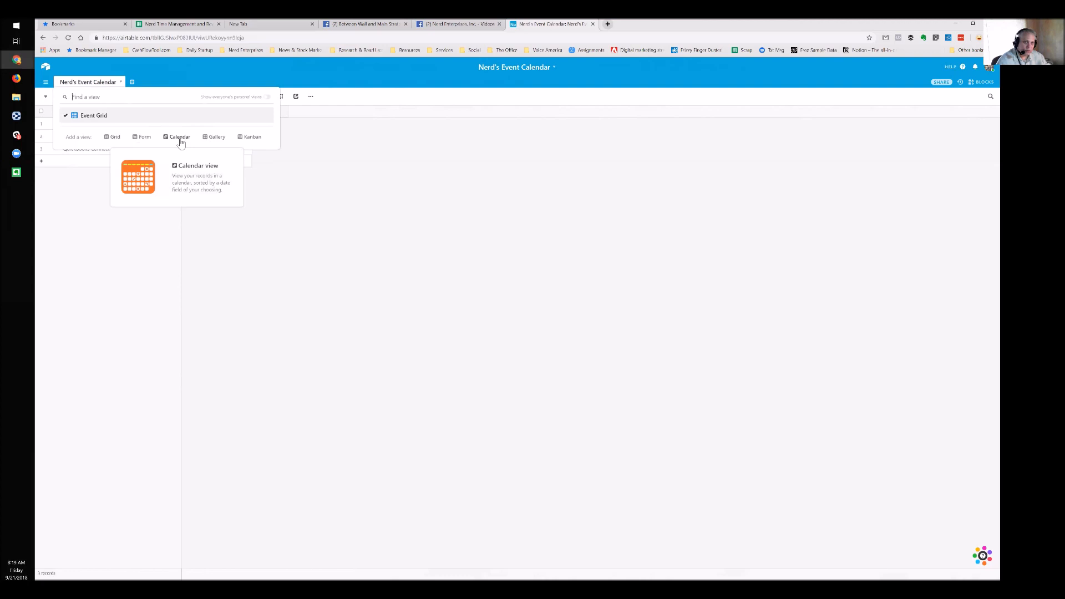
pyautogui.click(181, 138)
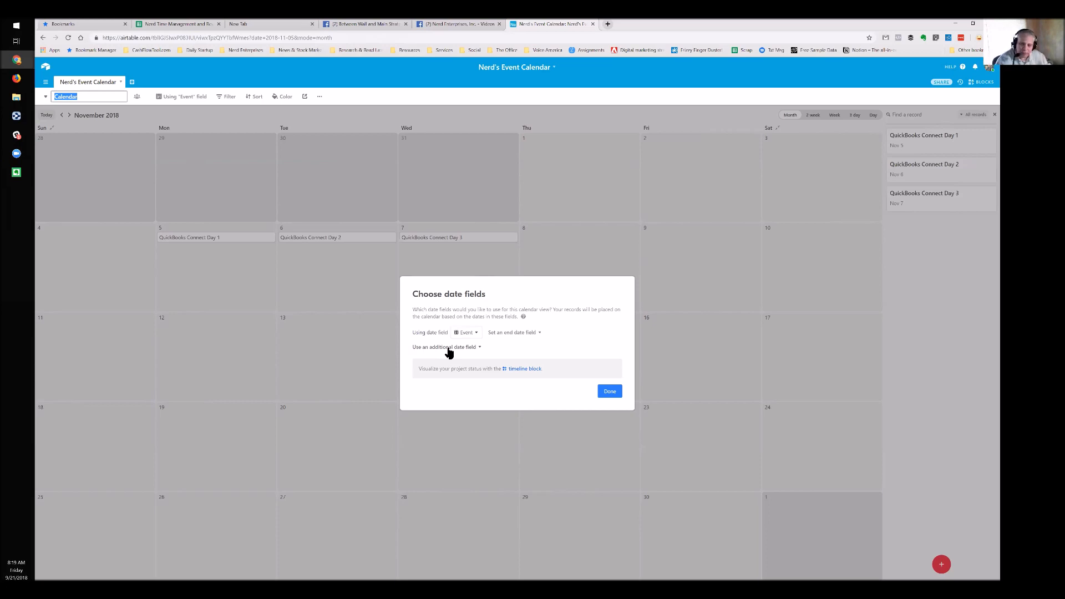
pyautogui.click(609, 392)
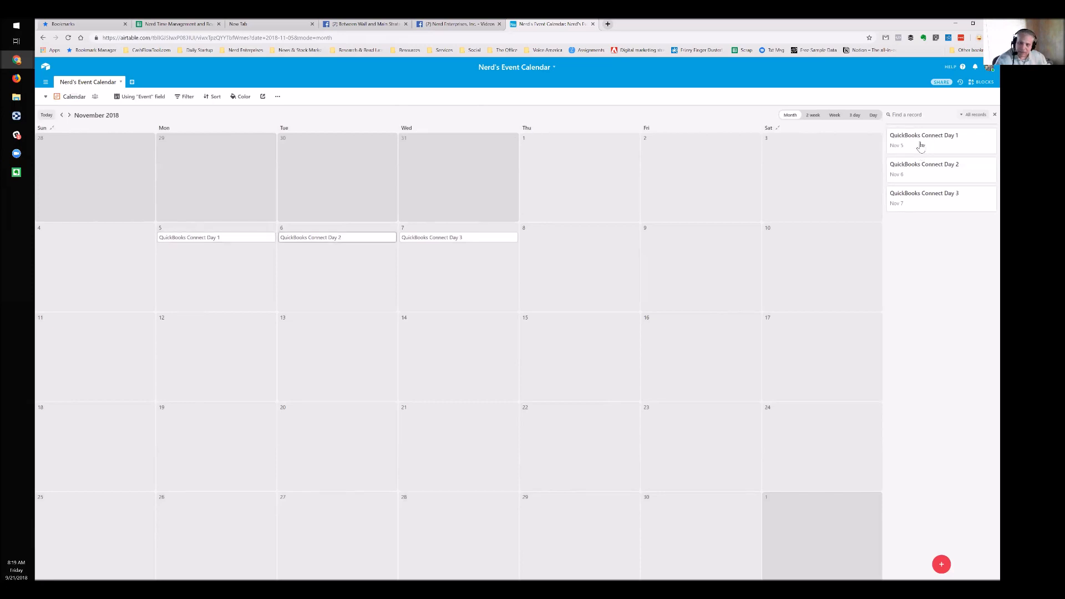
# Open the November 5 event, then switch back to the Event Grid view
pyautogui.click(215, 239)
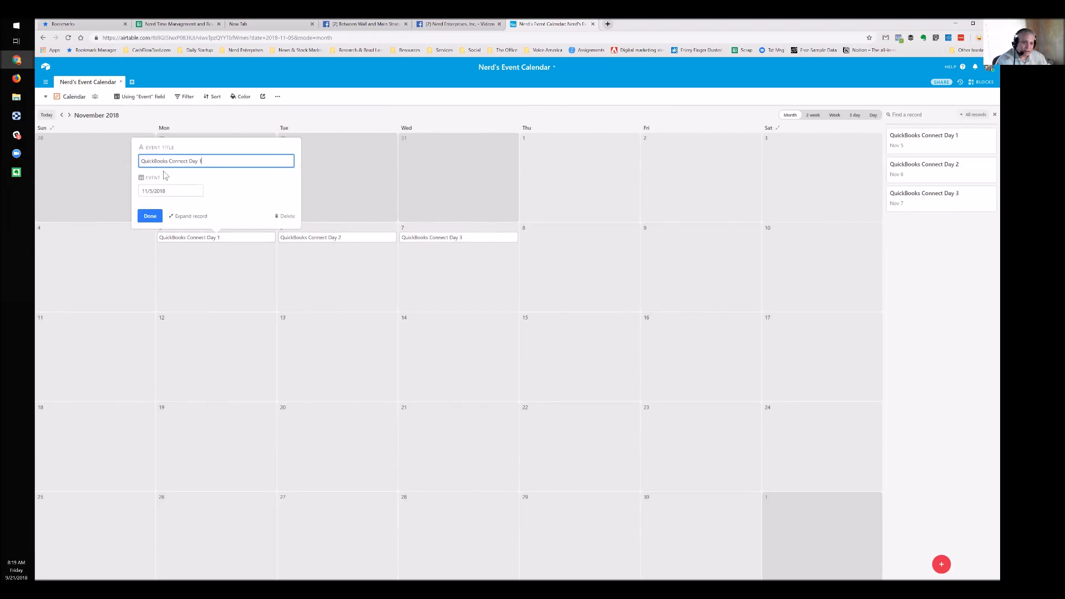
pyautogui.click(45, 97)
pyautogui.click(95, 116)
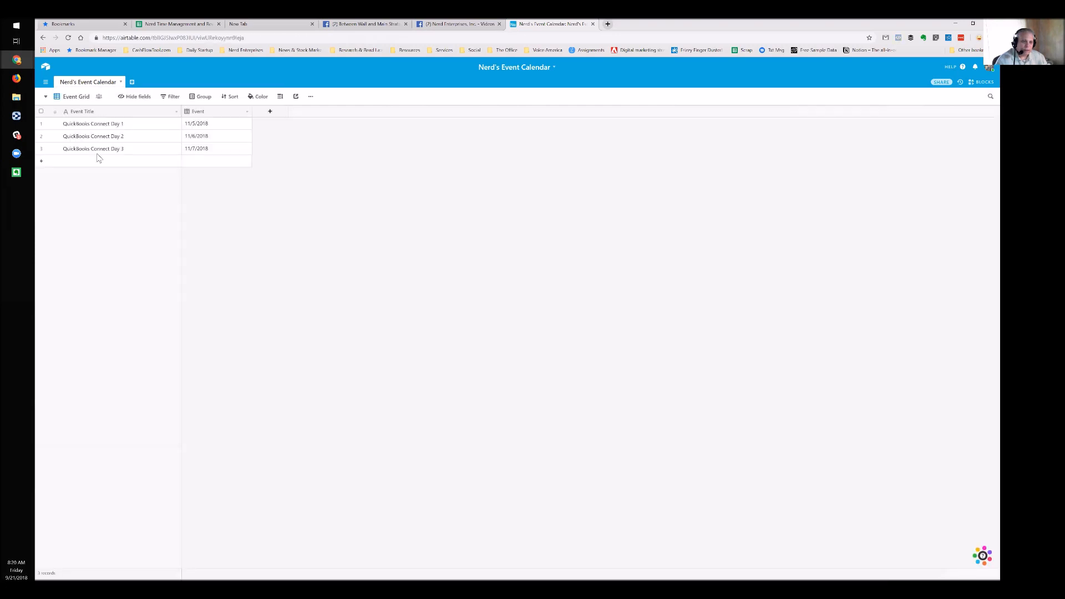
# Add a long-text field named Details and widen its column
pyautogui.click(270, 111)
pyautogui.write('Details')
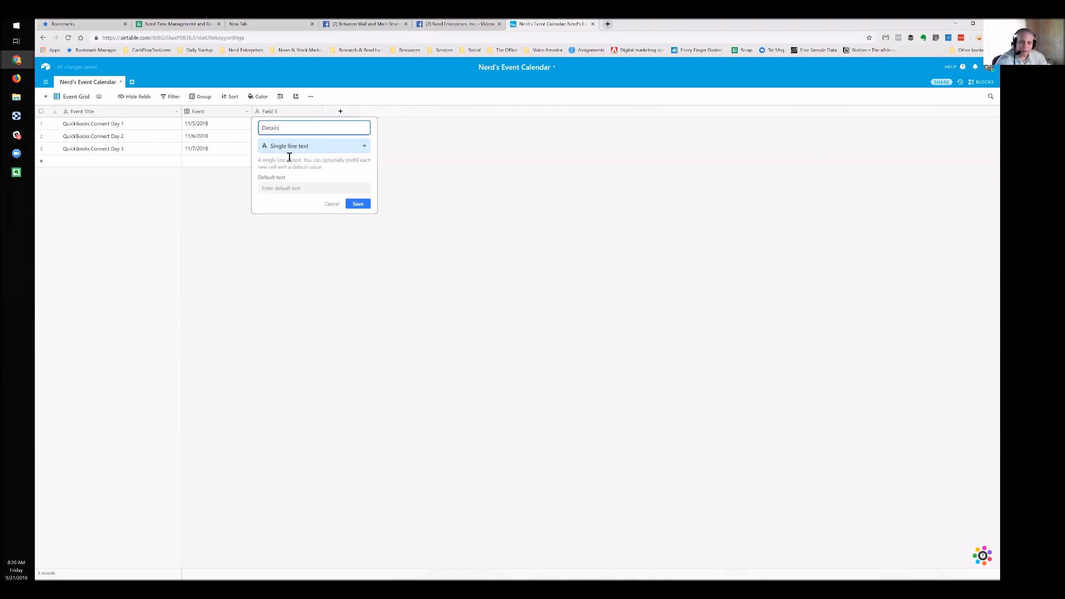
pyautogui.click(288, 147)
pyautogui.click(285, 189)
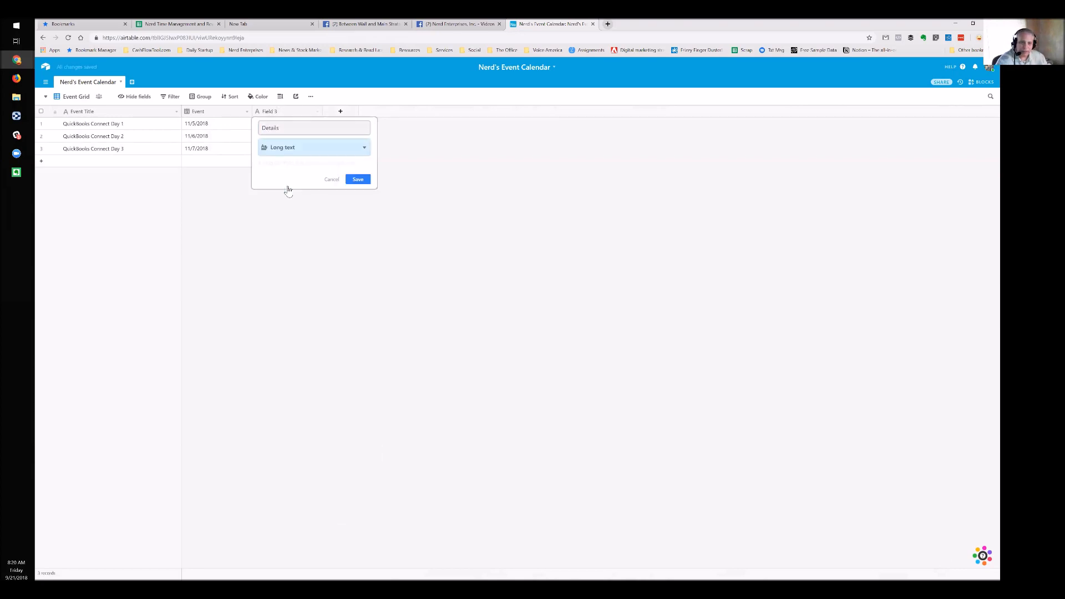
pyautogui.click(358, 176)
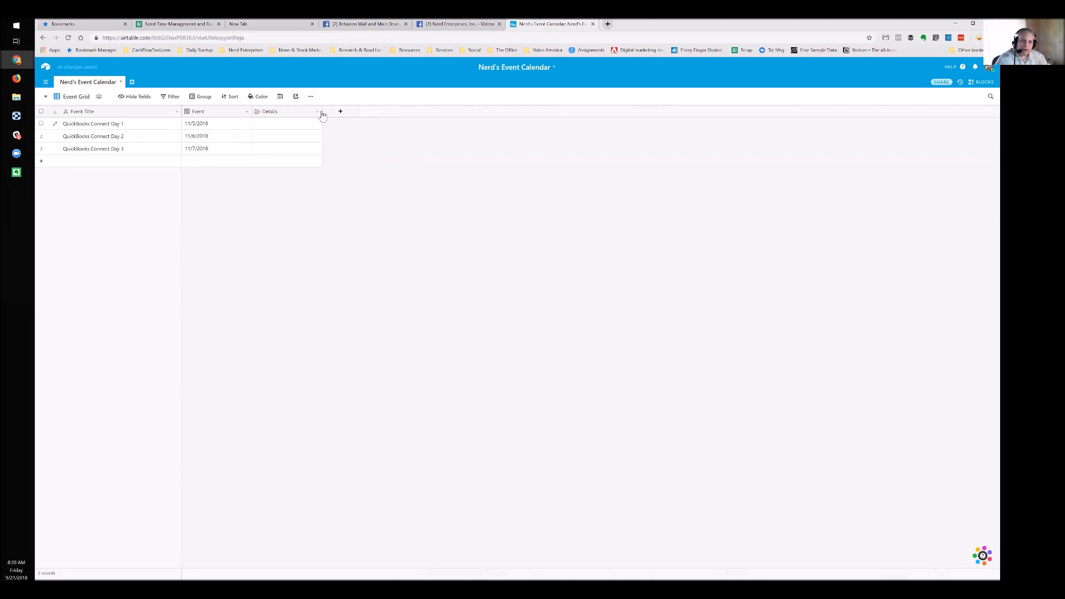
pyautogui.moveTo(322, 114); pyautogui.dragTo(382, 111)
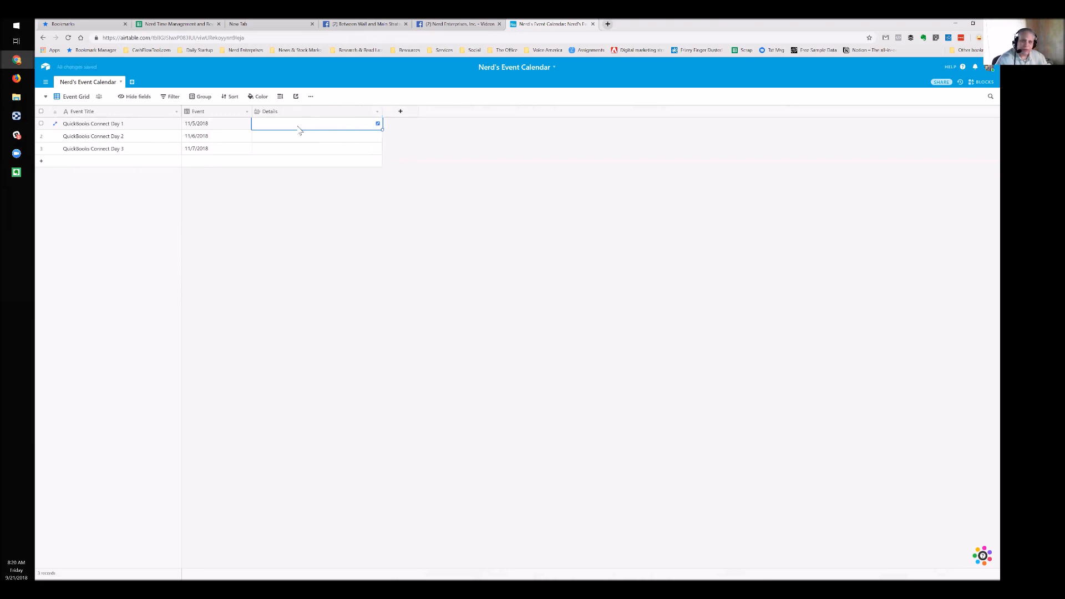
# Give Day 1 the Details note 'This is Accountant Day.' and a second line about presenting twice
pyautogui.click(378, 125)
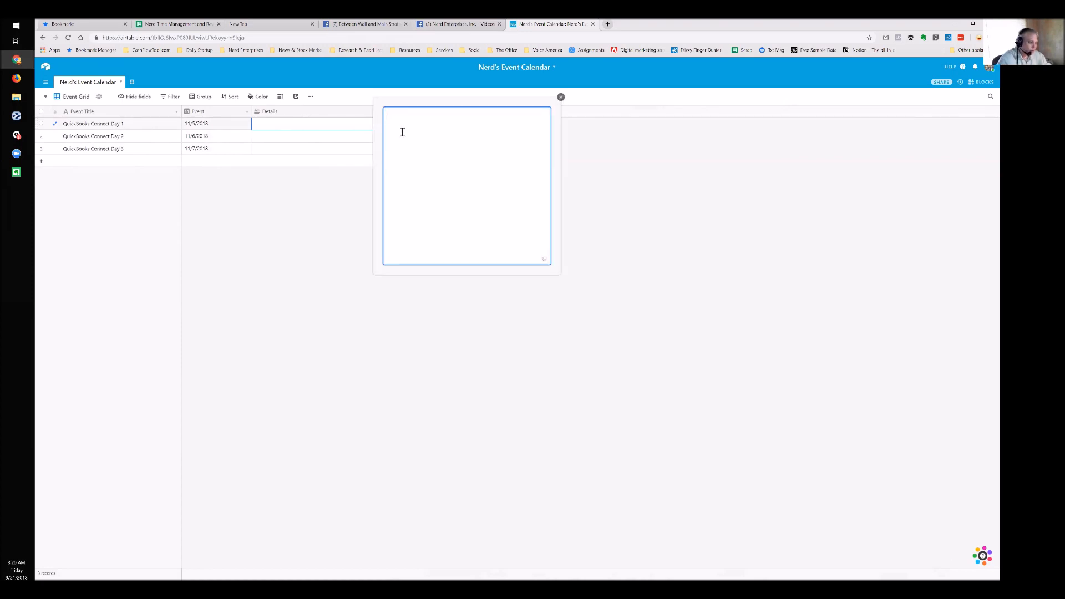
pyautogui.write('This is Accountant Day')
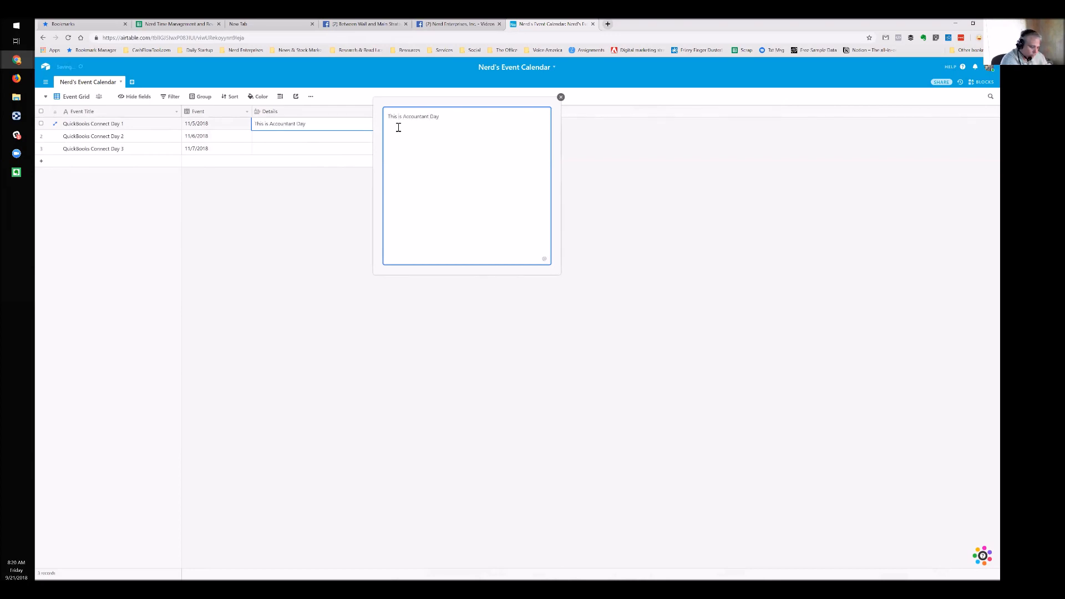
pyautogui.write('.')
pyautogui.press('Return')
pyautogui.write('All you need to know')
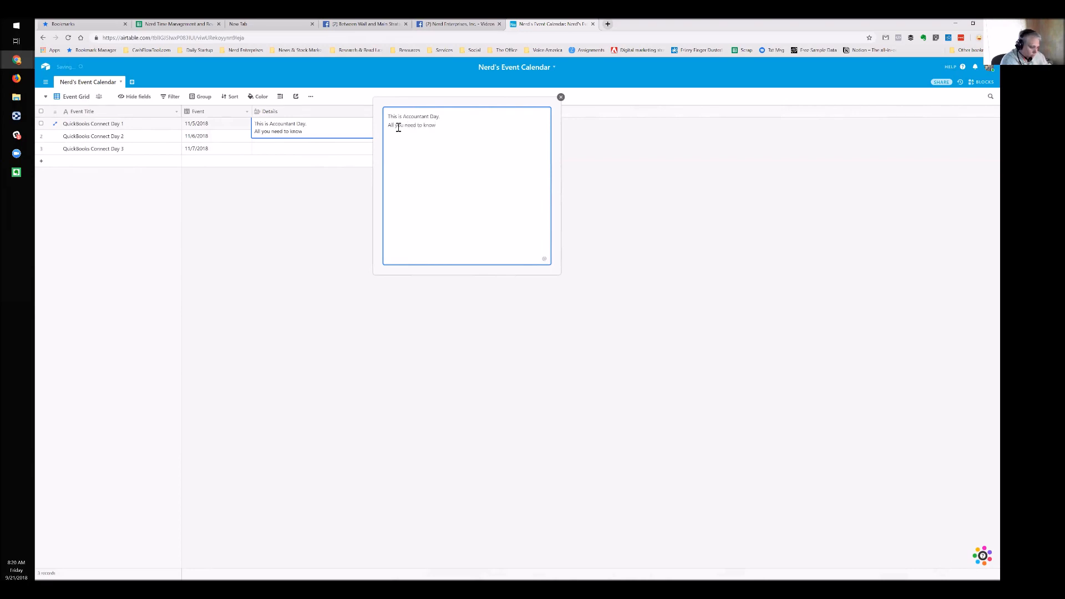
pyautogui.write(' is that I am presenting twice on ths day!')
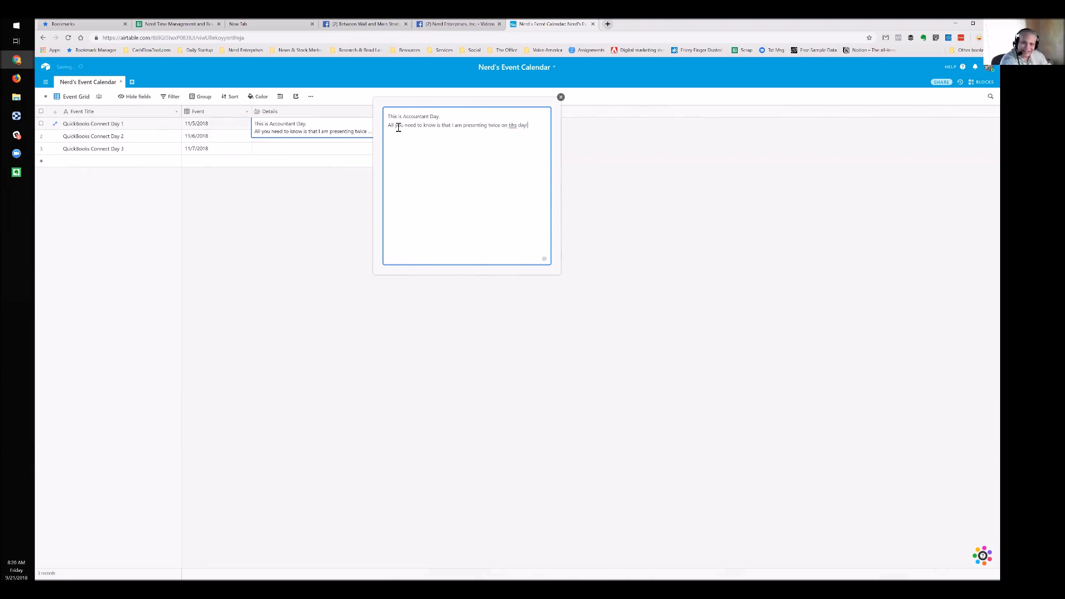
pyautogui.hotkey('ctrl', 'shift', 'Left')
pyautogui.write('this')
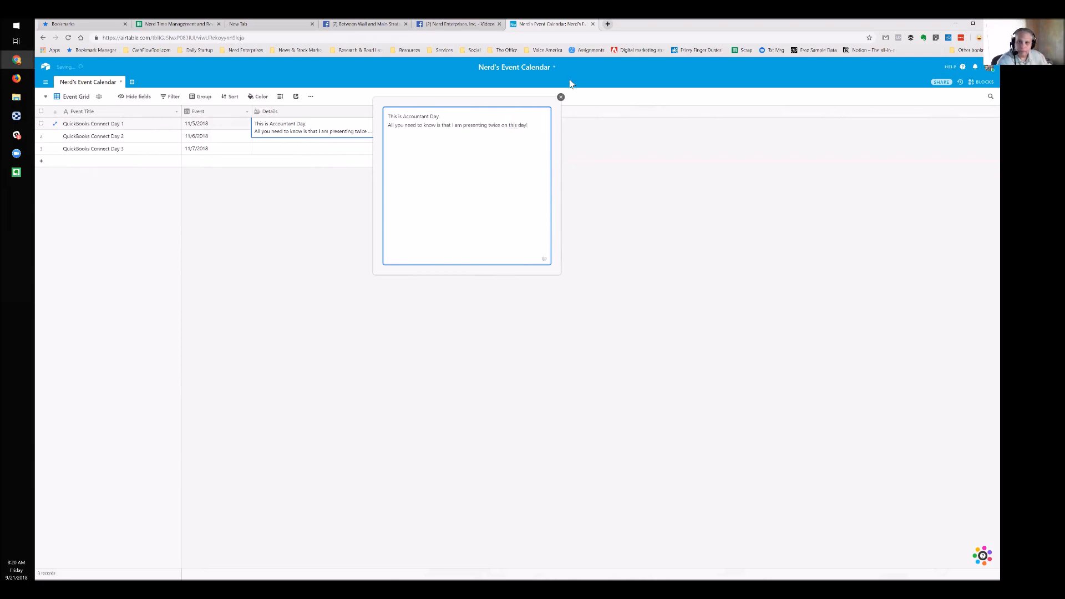
pyautogui.click(561, 97)
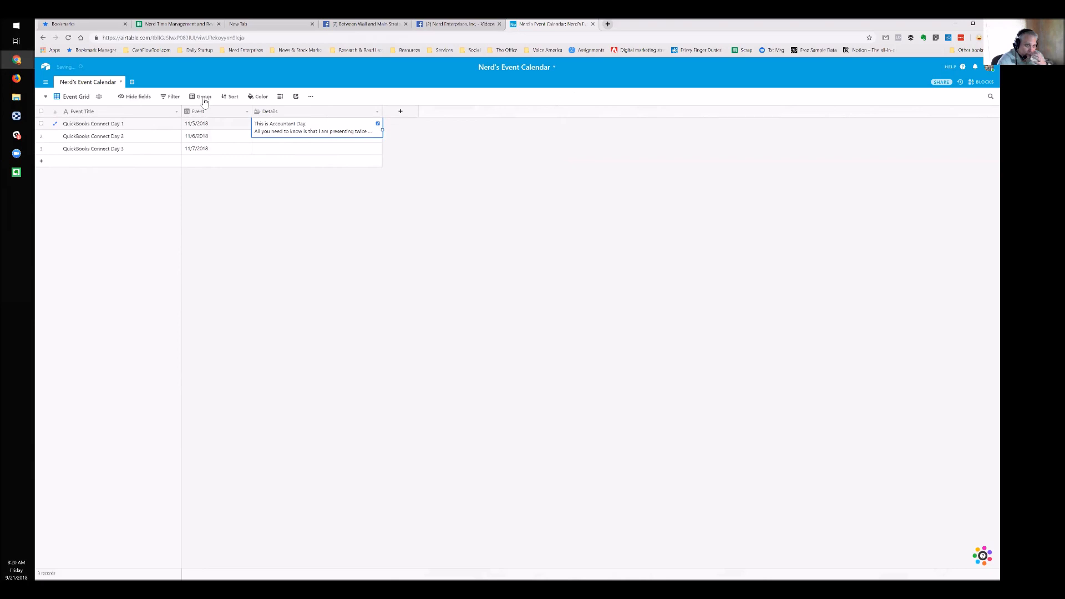
pyautogui.click(47, 99)
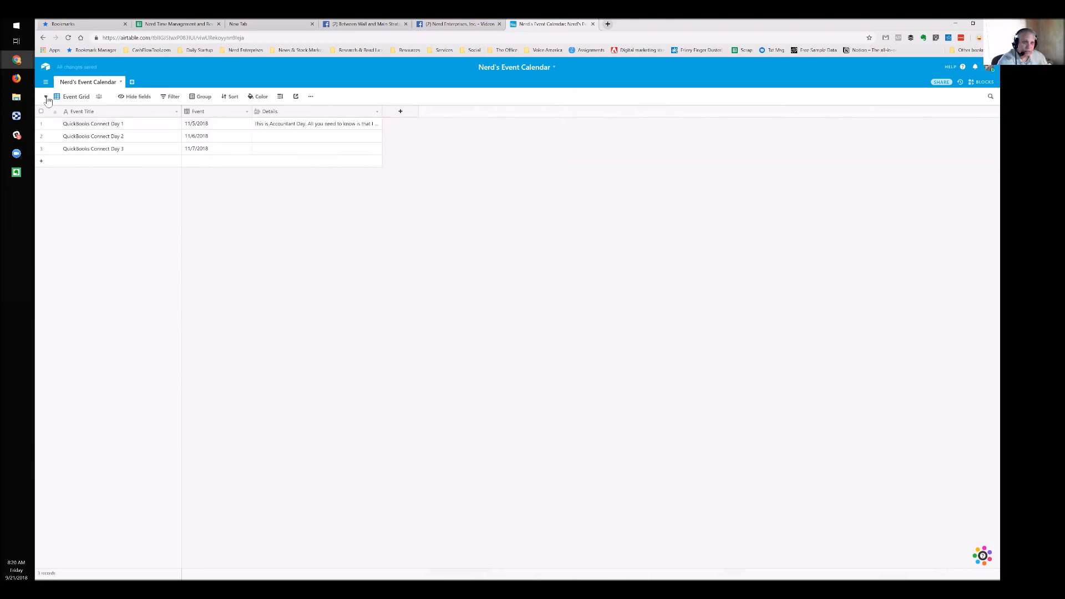
pyautogui.click(84, 129)
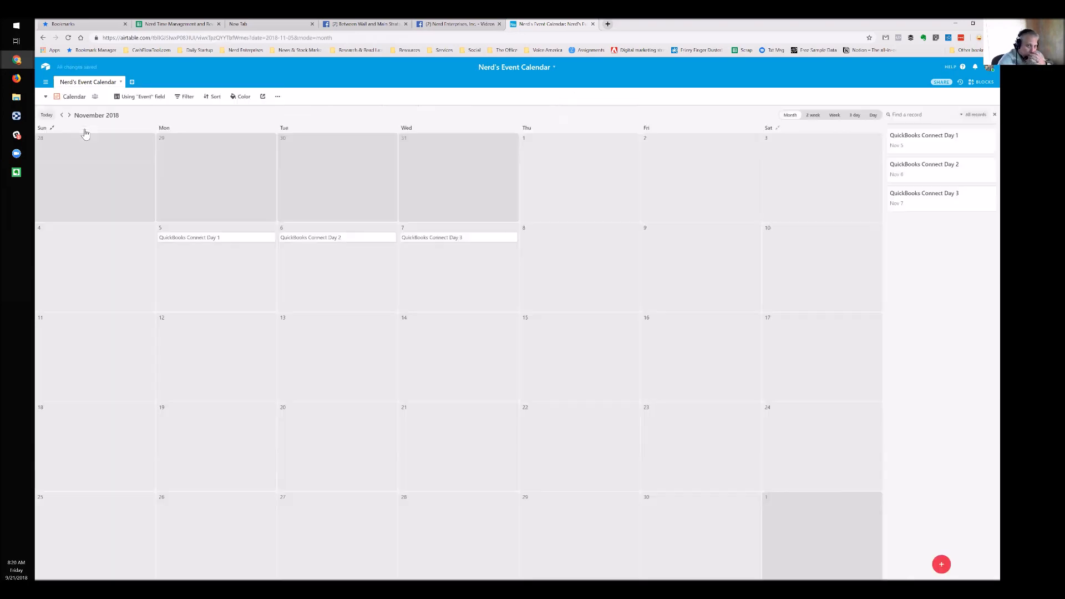
pyautogui.click(190, 242)
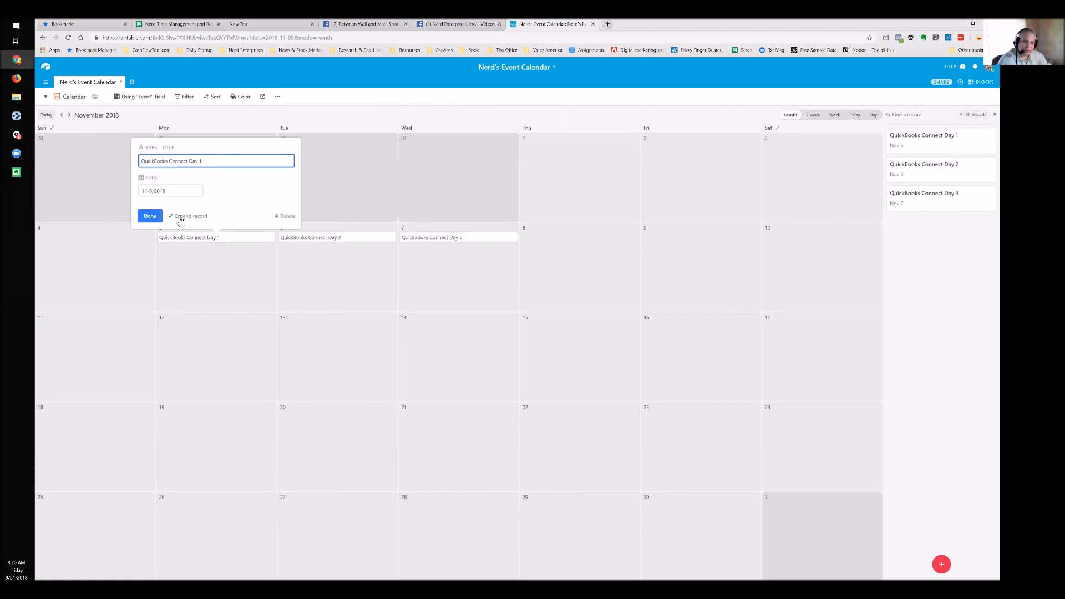
pyautogui.click(183, 216)
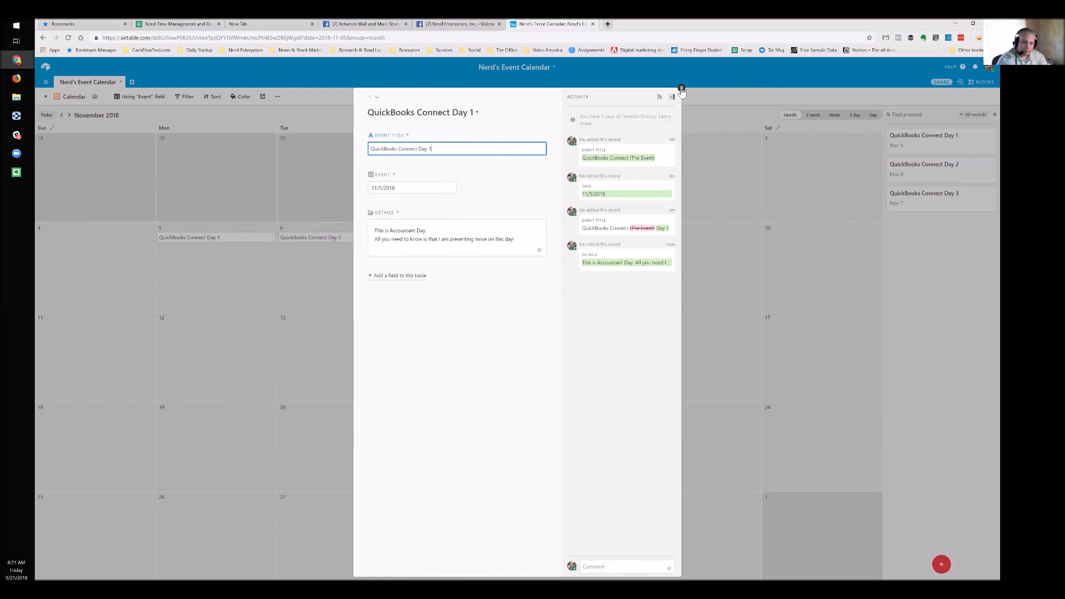
pyautogui.click(682, 89)
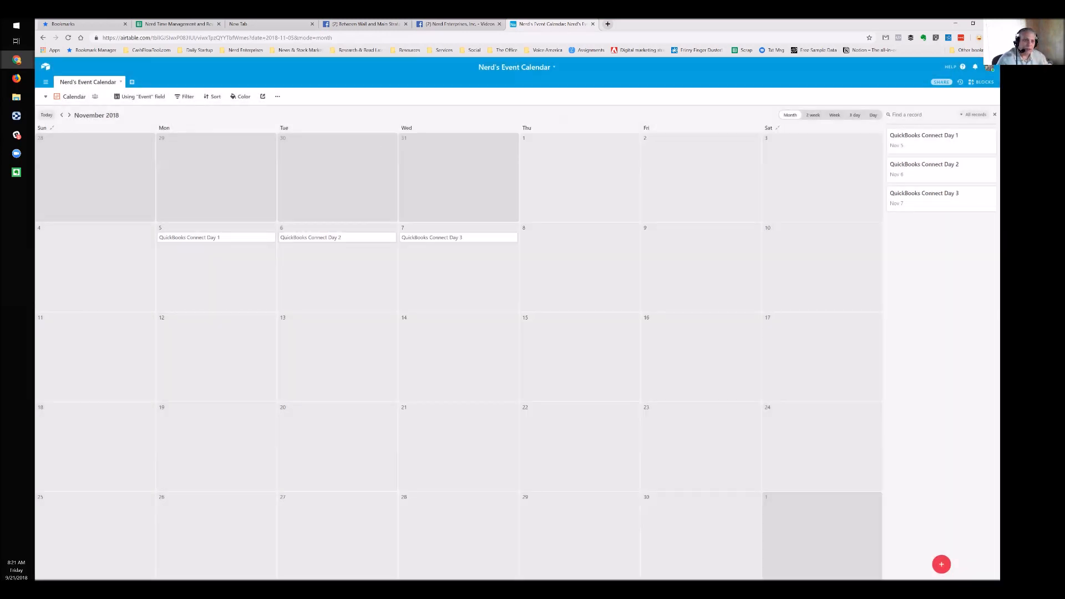
pyautogui.click(46, 97)
pyautogui.click(89, 117)
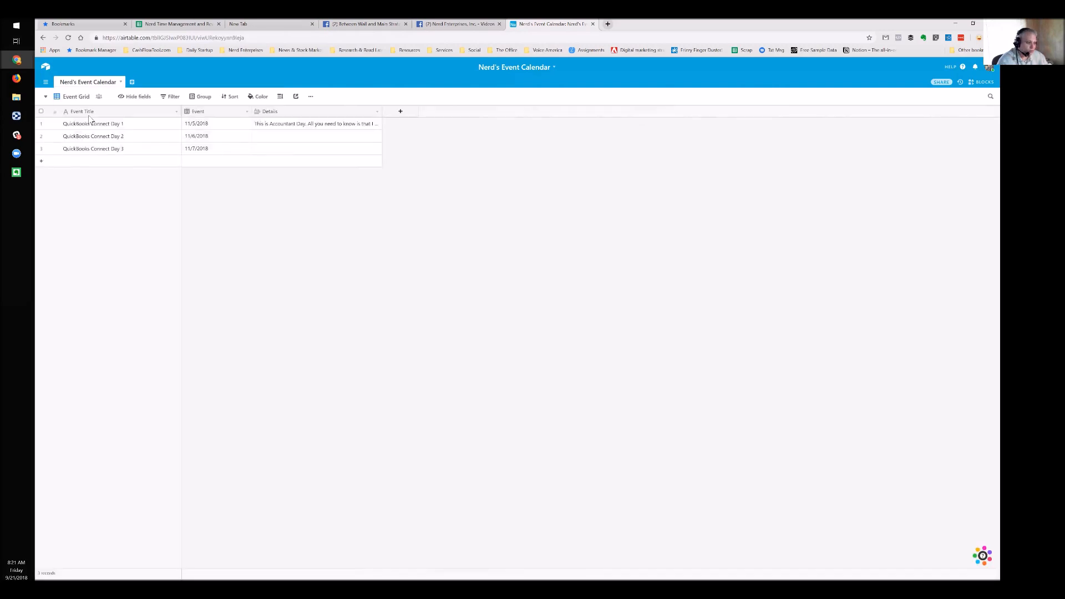
# Insert a single-line text field named Event URL left of Details, then start typing the QuickBooks address in a new tab
pyautogui.rightClick(287, 115)
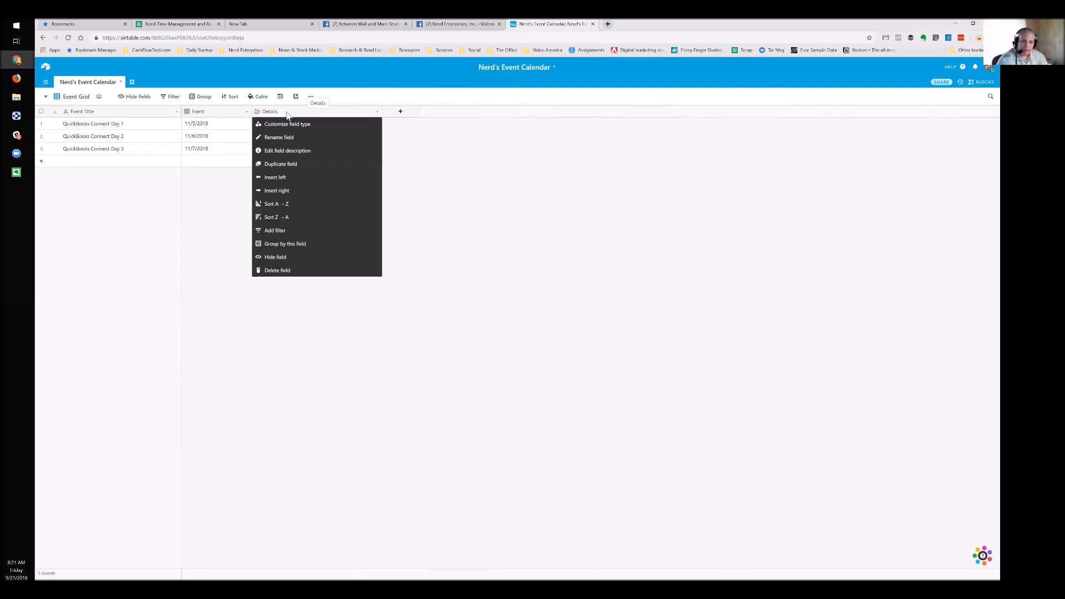
pyautogui.click(289, 181)
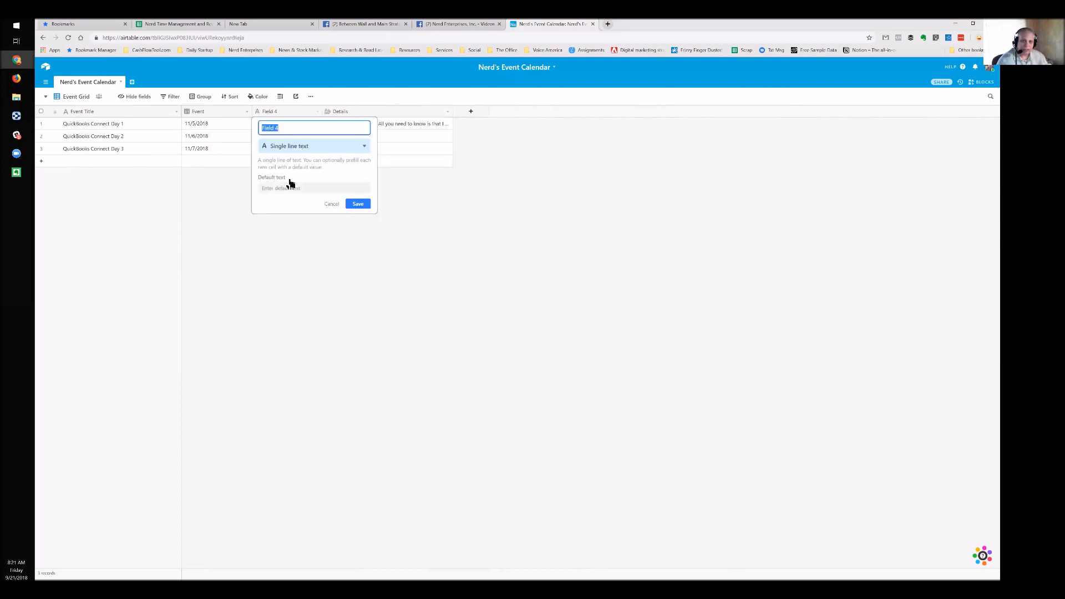
pyautogui.write('URL')
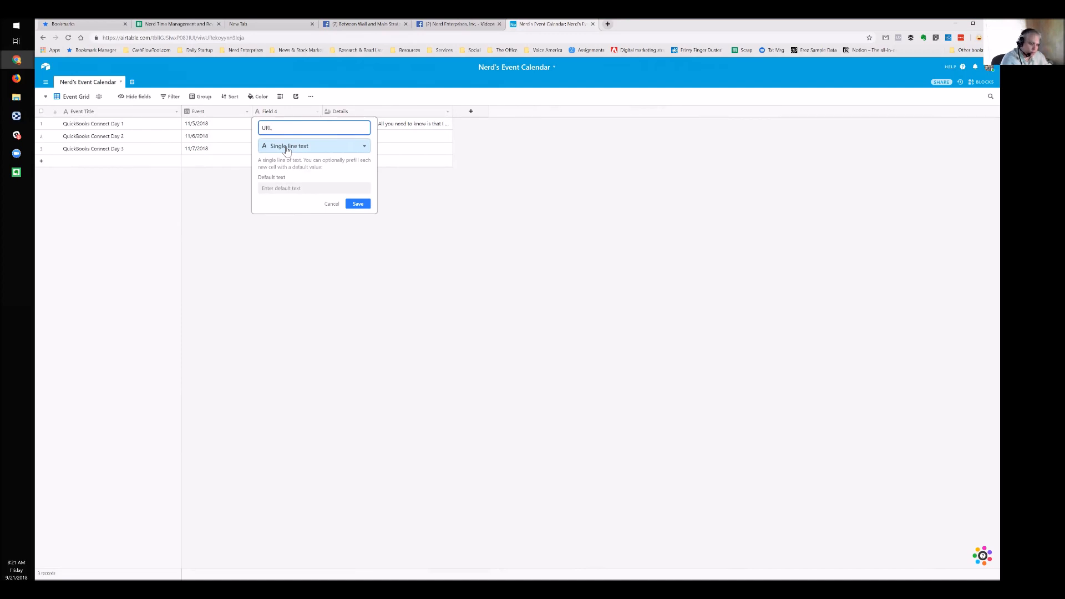
pyautogui.hotkey('ctrl', 'a')
pyautogui.write('Event U')
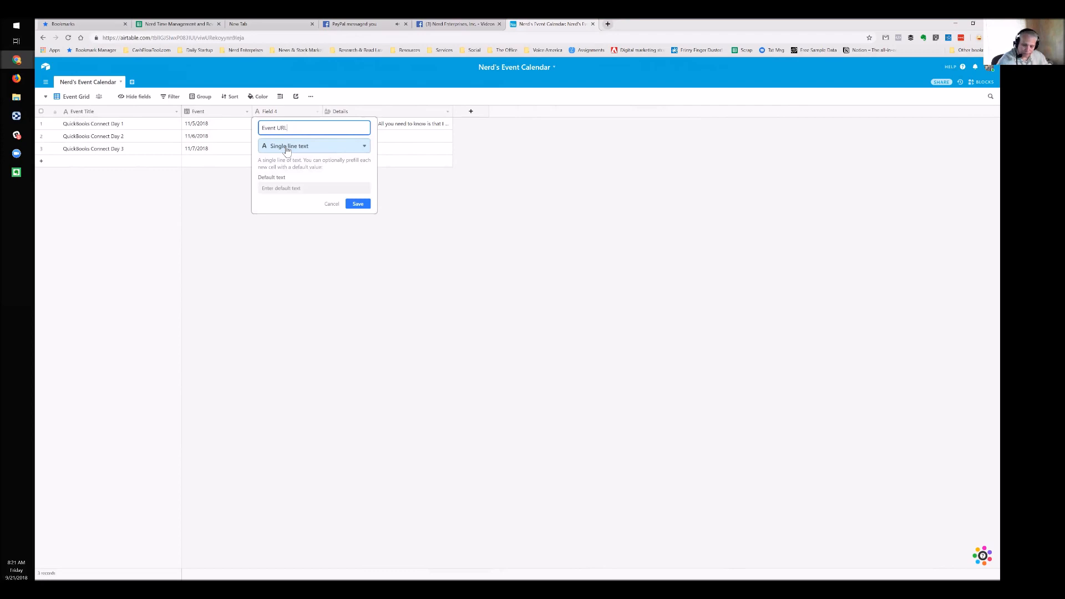
pyautogui.click(358, 204)
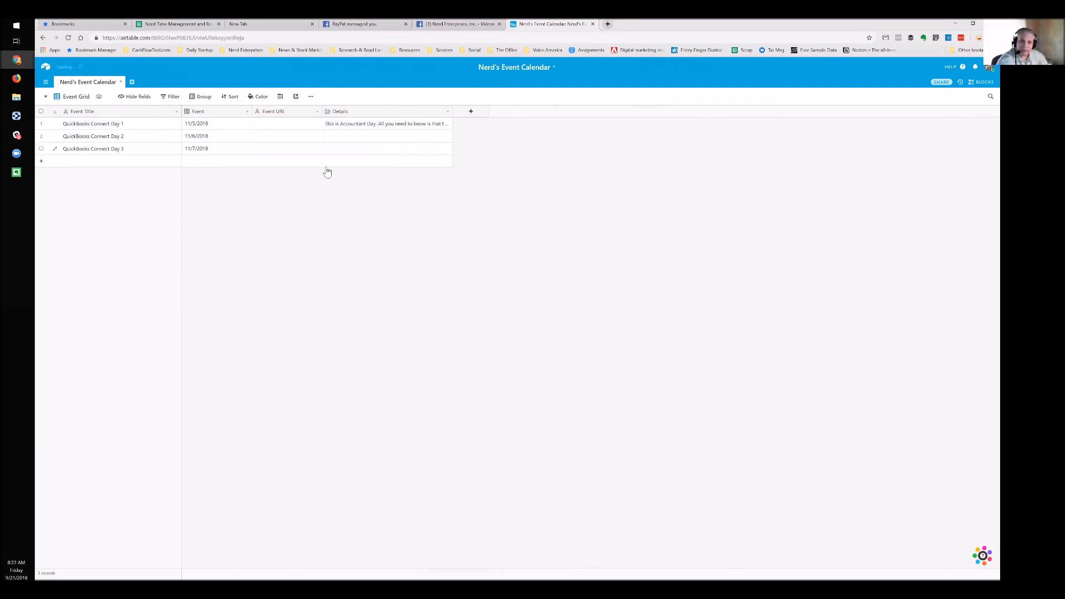
pyautogui.click(608, 24)
pyautogui.write('quickbooksconnect.com')
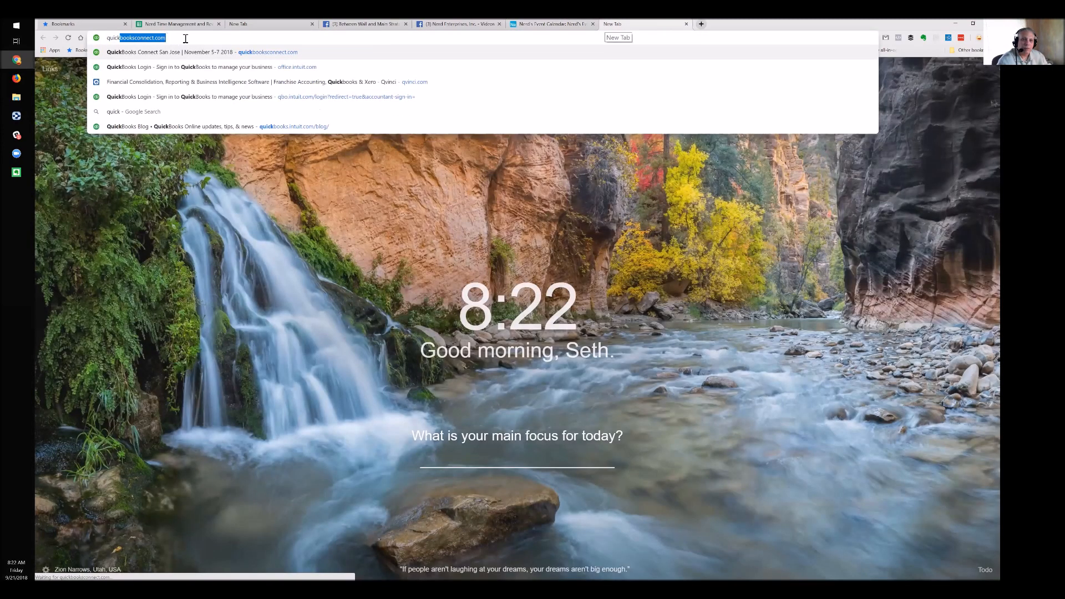
# Load quickbooksconnect.com, close the Facebook tab, and go back to the Airtable event base
pyautogui.press('Return')
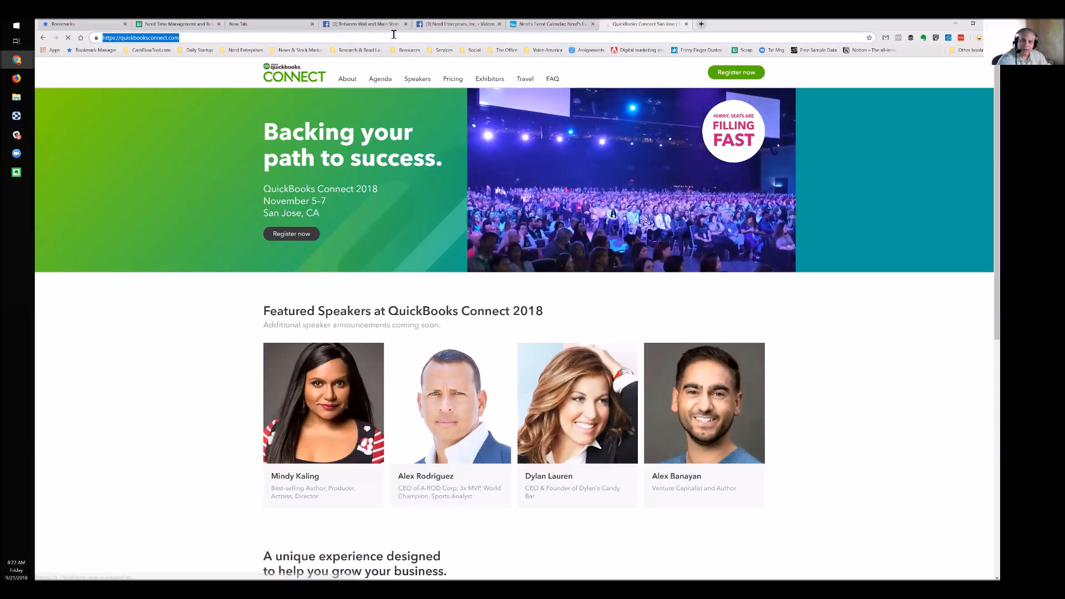
pyautogui.middleClick(394, 26)
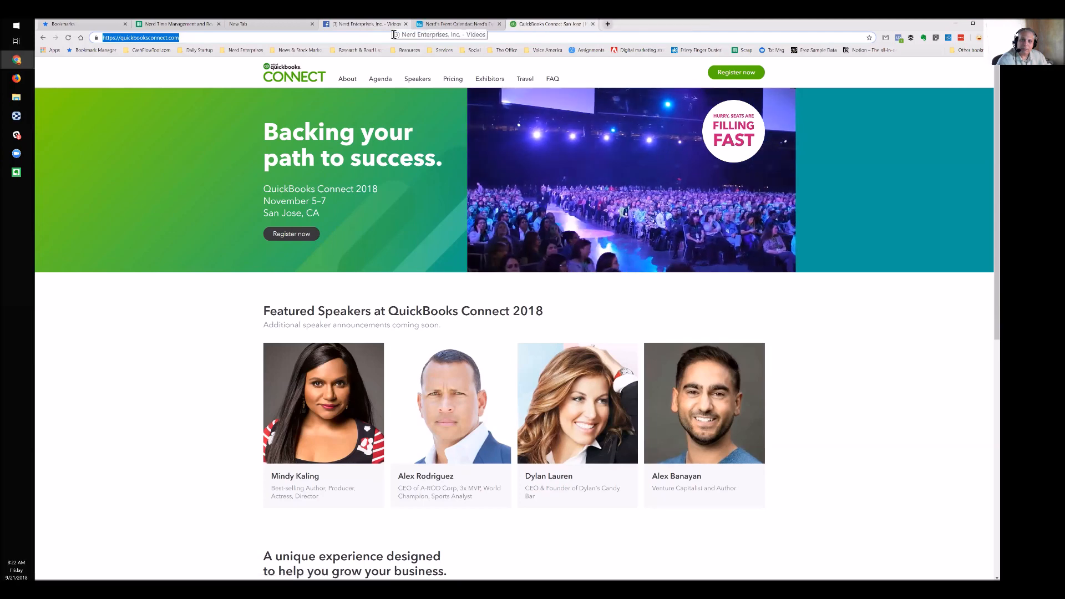
pyautogui.click(455, 23)
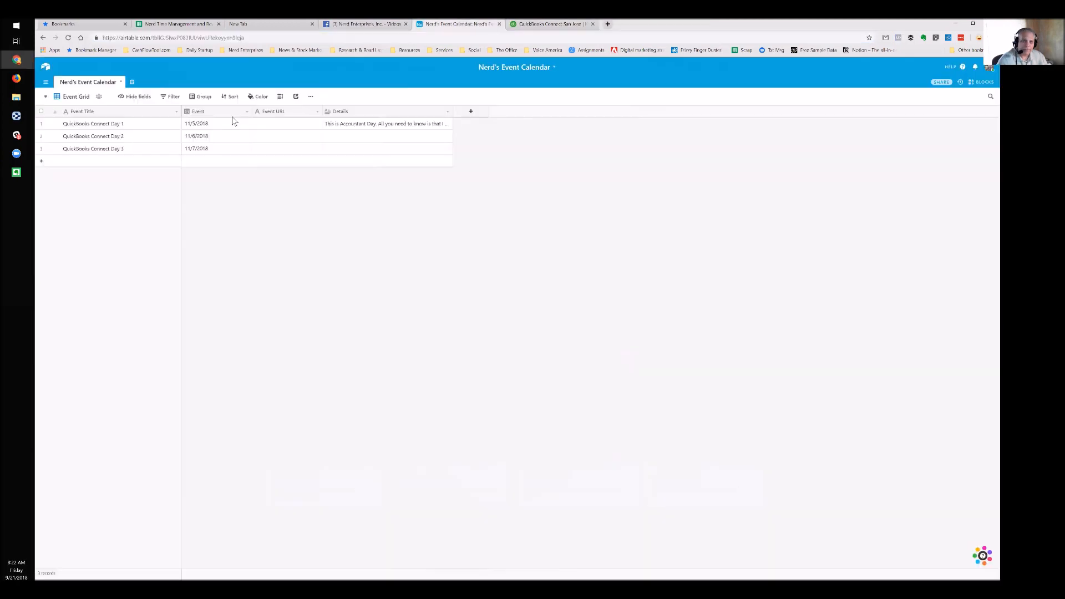
# Paste the QuickBooks Connect link into Day 1's Event URL and adjust the column width
pyautogui.click(275, 128)
pyautogui.hotkey('ctrl', 'v')
pyautogui.press('Tab')
pyautogui.moveTo(322, 112); pyautogui.dragTo(385, 108)
pyautogui.click(292, 145)
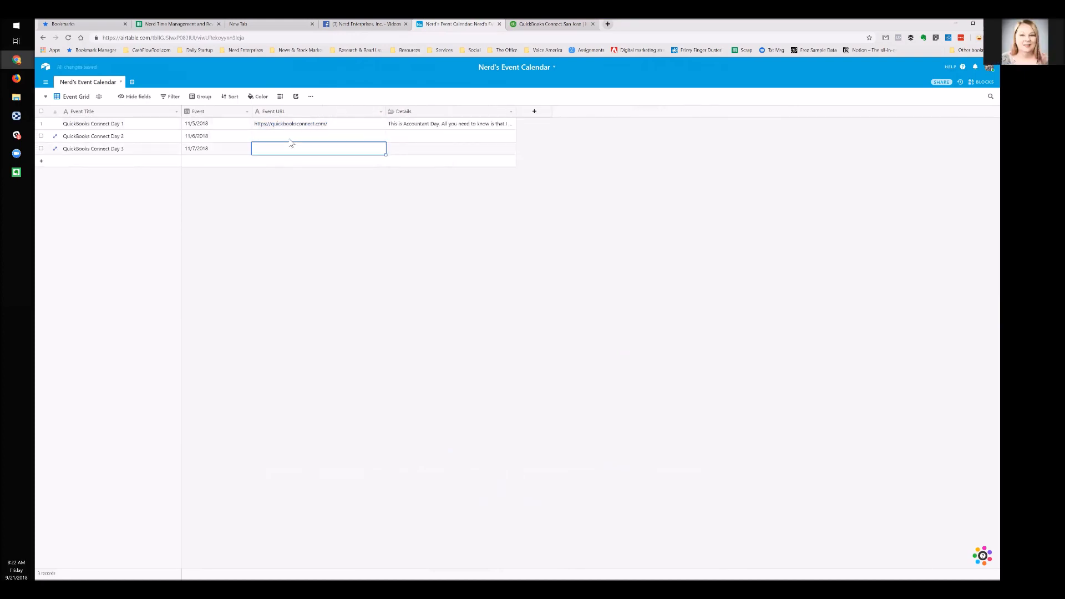
pyautogui.click(286, 139)
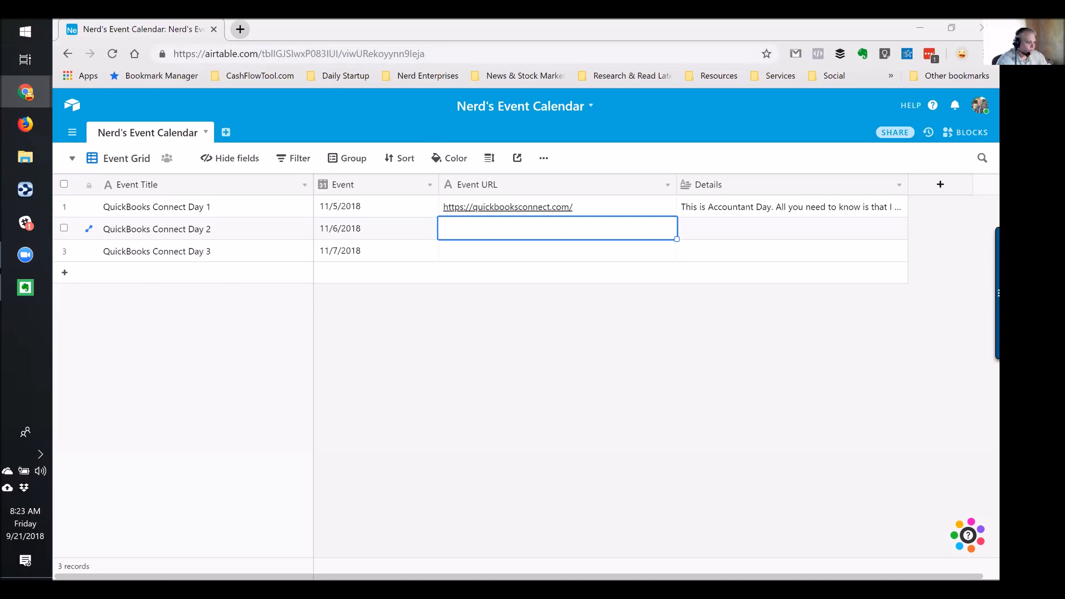
pyautogui.moveTo(673, 185); pyautogui.dragTo(613, 186)
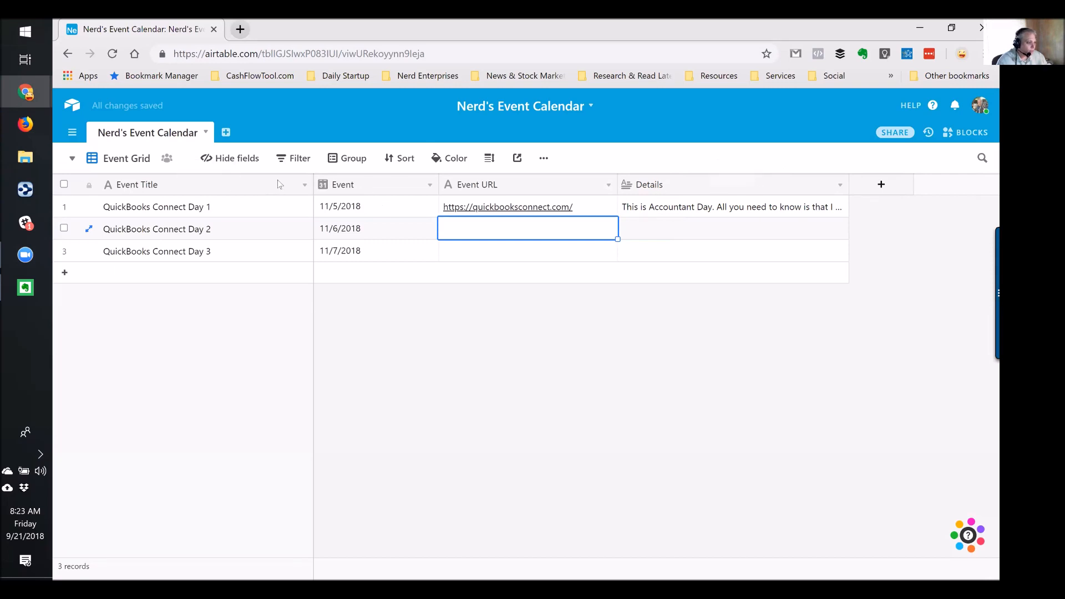
# Rename the Event column to Event Date
pyautogui.click(205, 204)
pyautogui.click(358, 191)
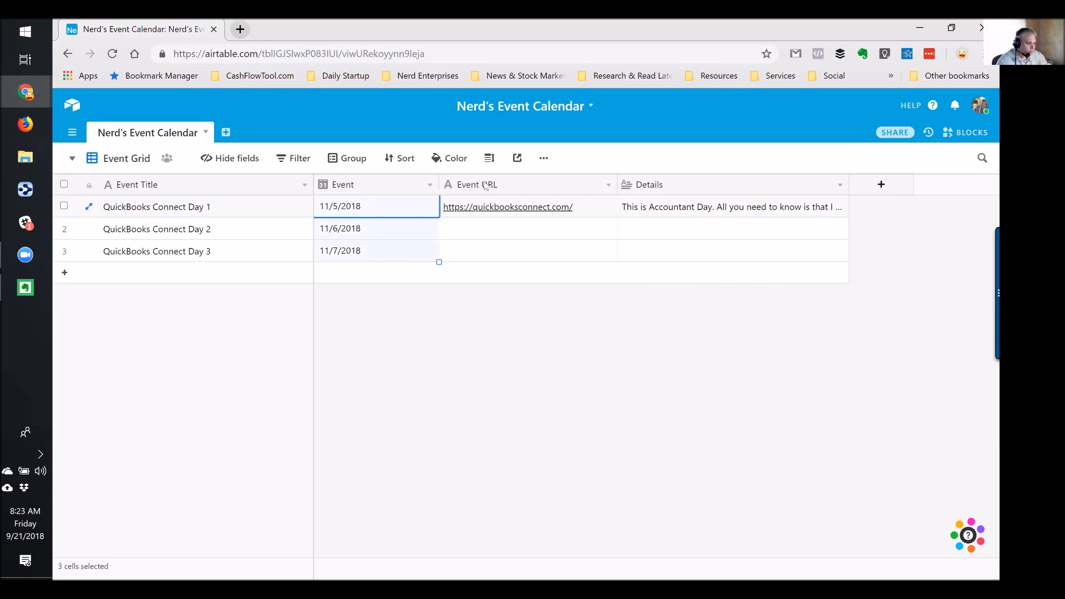
pyautogui.doubleClick(361, 188)
pyautogui.click(360, 214)
pyautogui.write('Date')
pyautogui.press('Return')
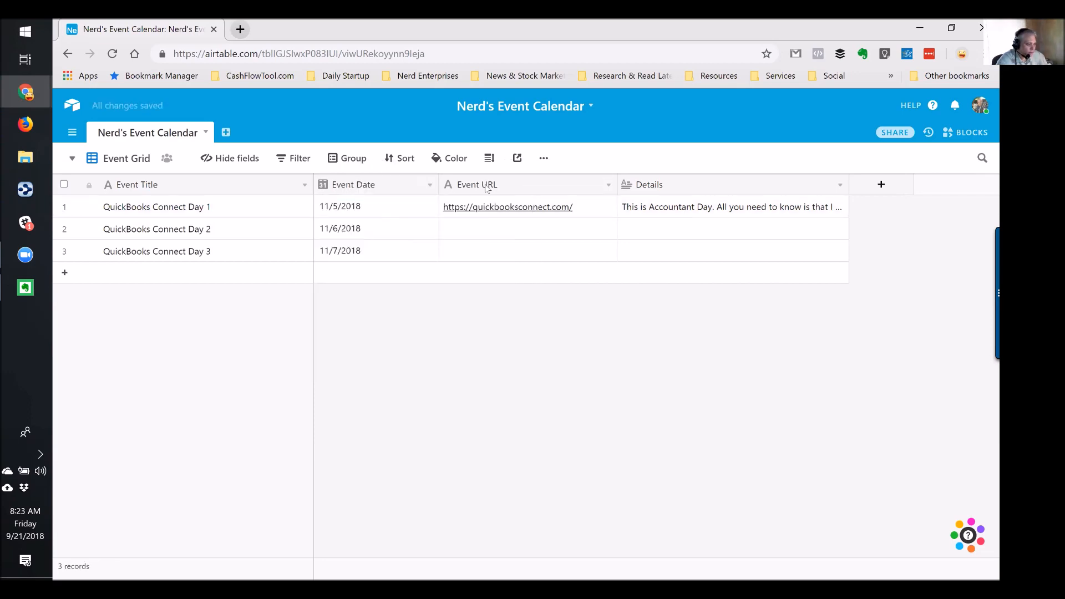
pyautogui.click(663, 188)
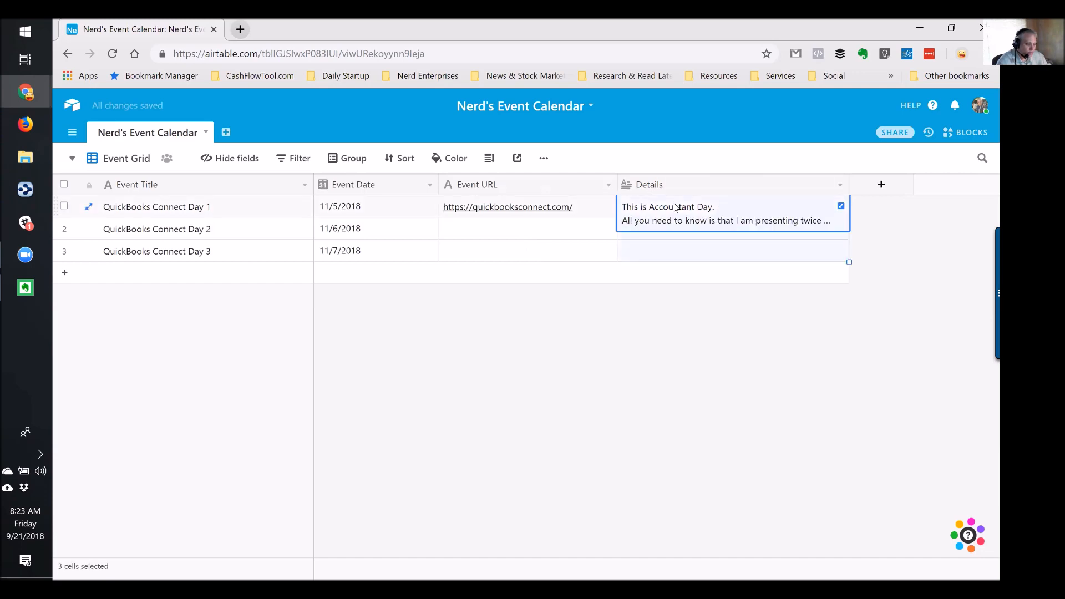
pyautogui.click(595, 213)
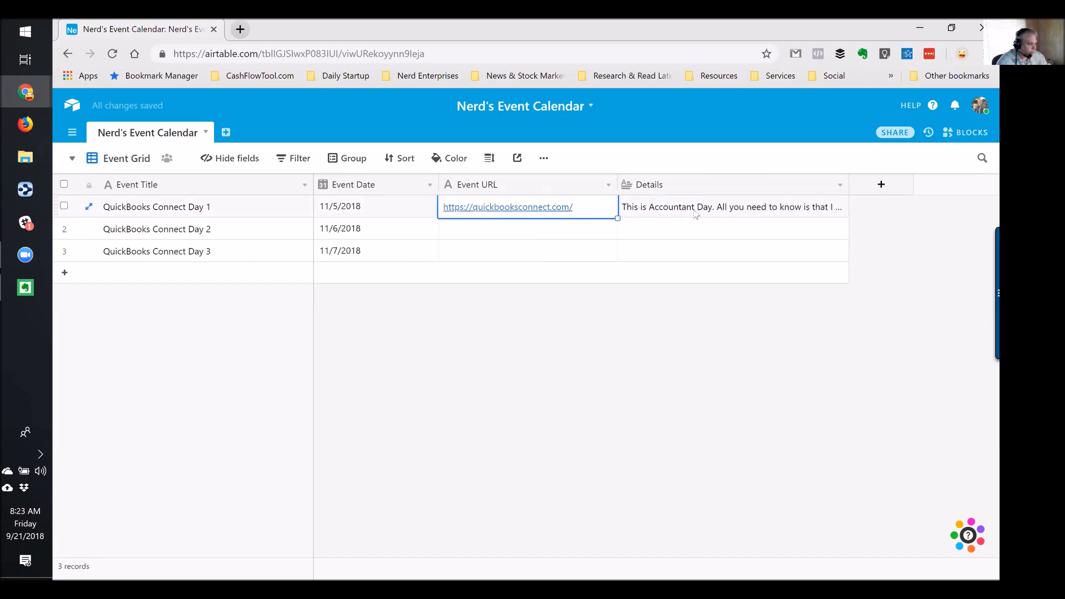
pyautogui.click(69, 160)
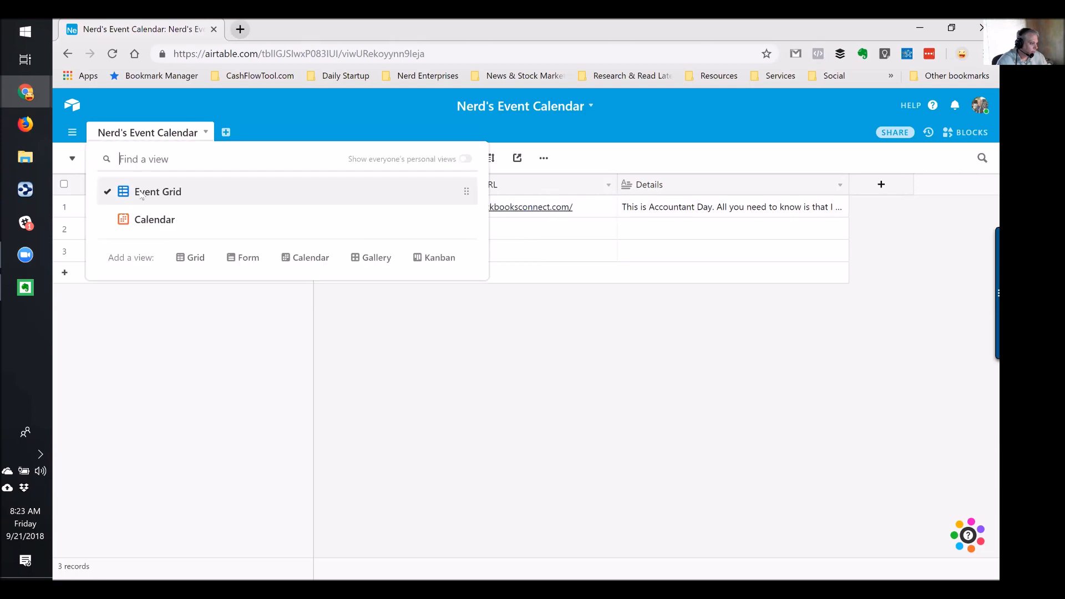
pyautogui.click(161, 217)
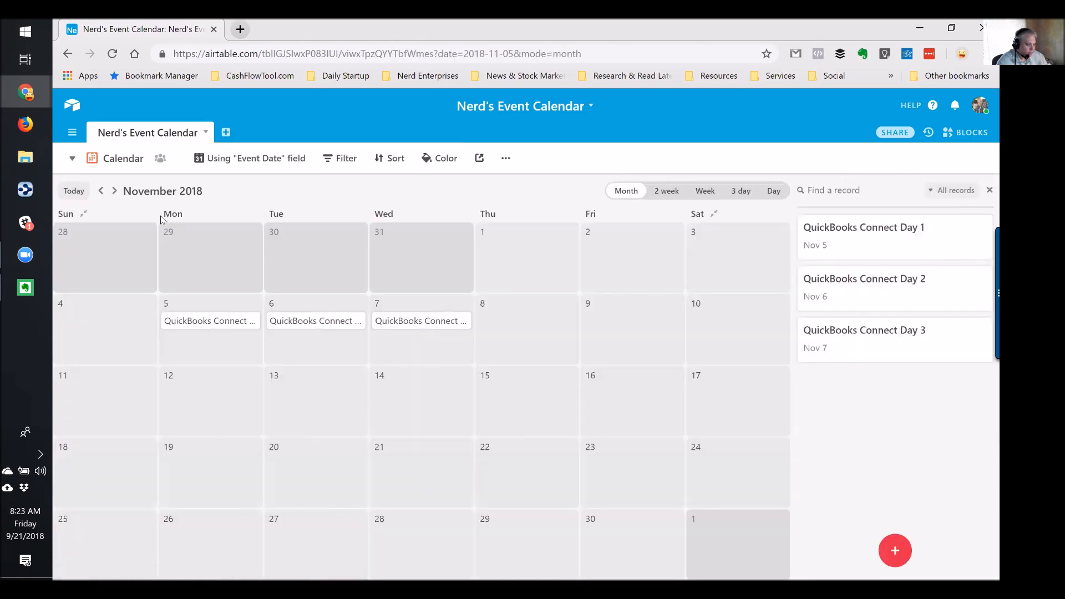
pyautogui.click(197, 323)
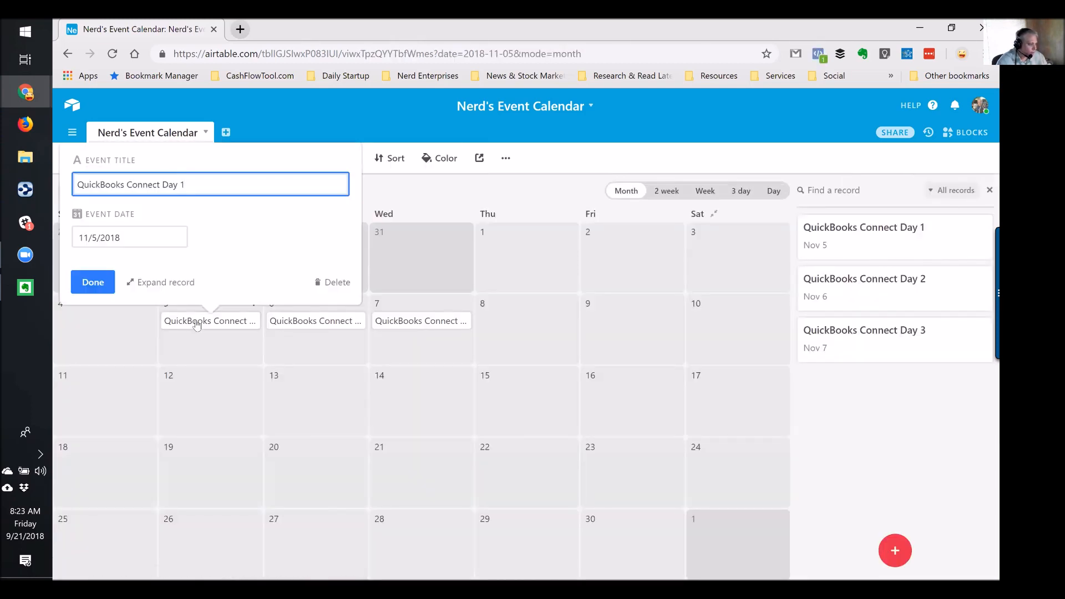
pyautogui.click(164, 282)
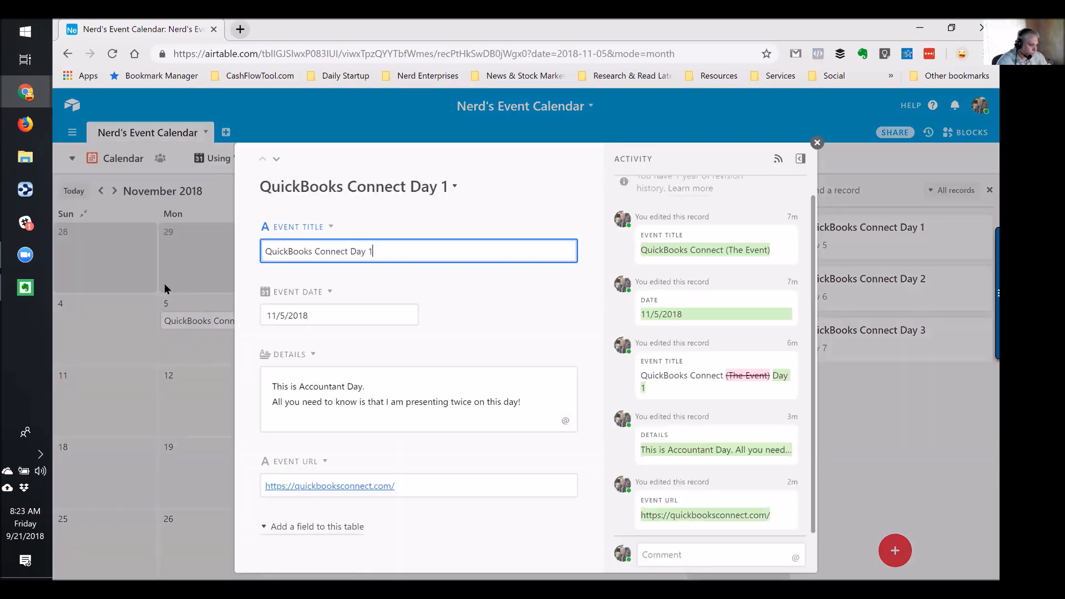
pyautogui.click(359, 488)
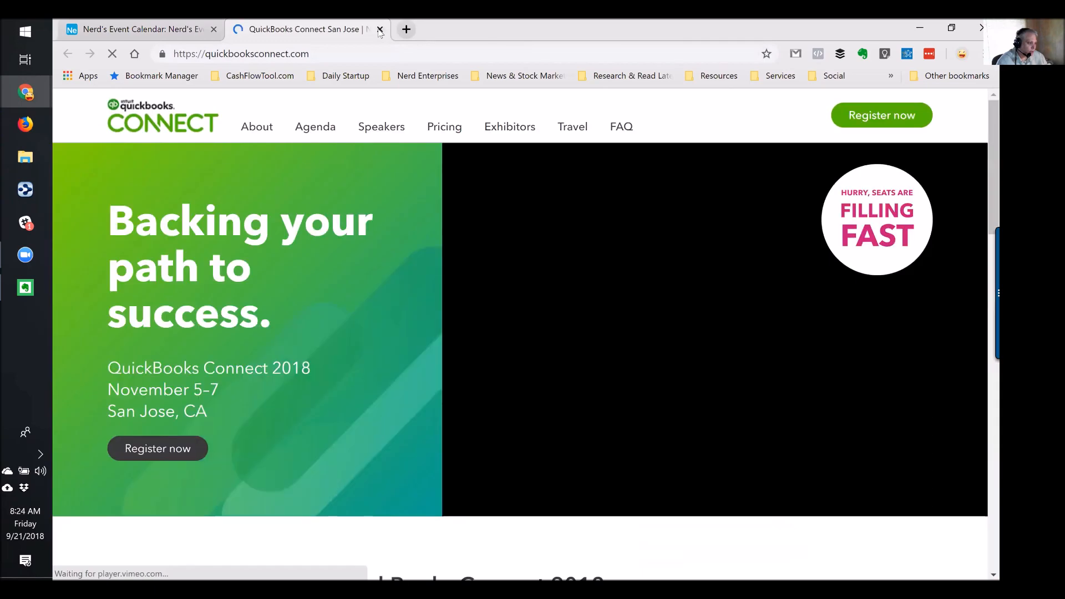
pyautogui.click(380, 31)
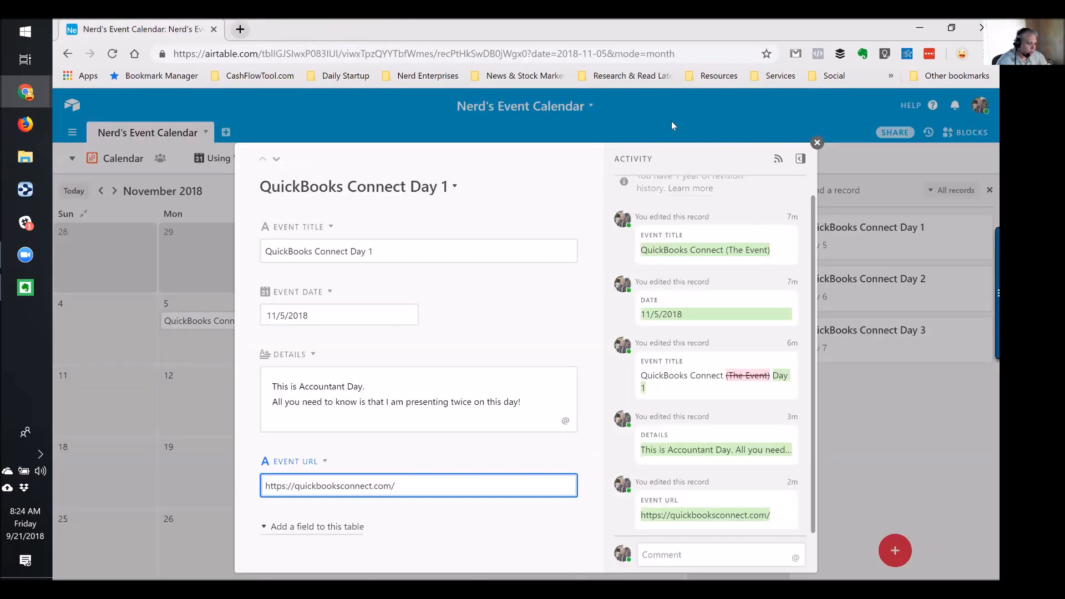
pyautogui.click(816, 143)
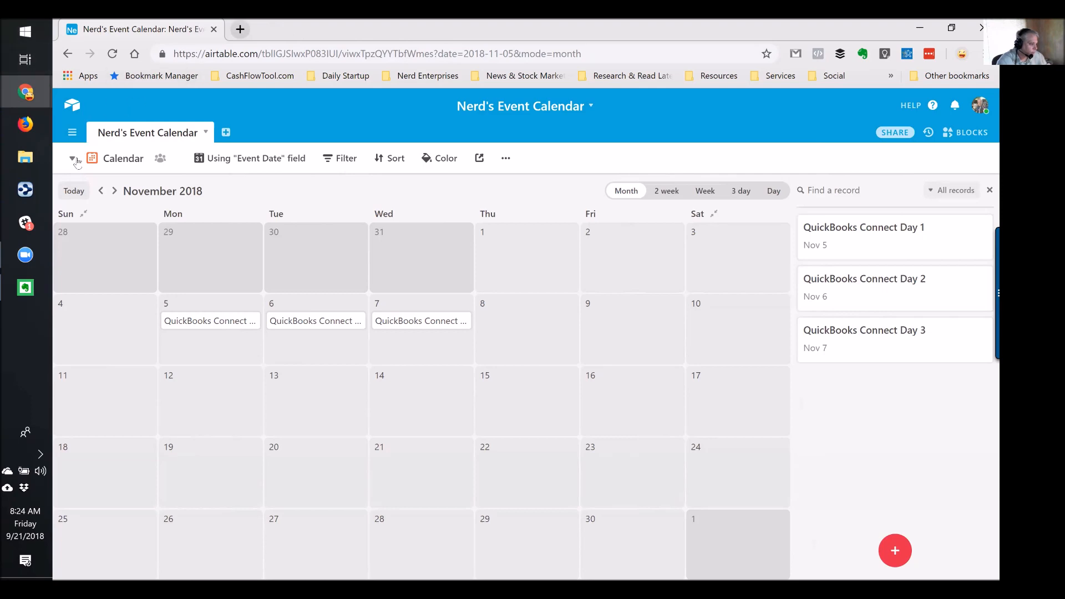
pyautogui.click(121, 158)
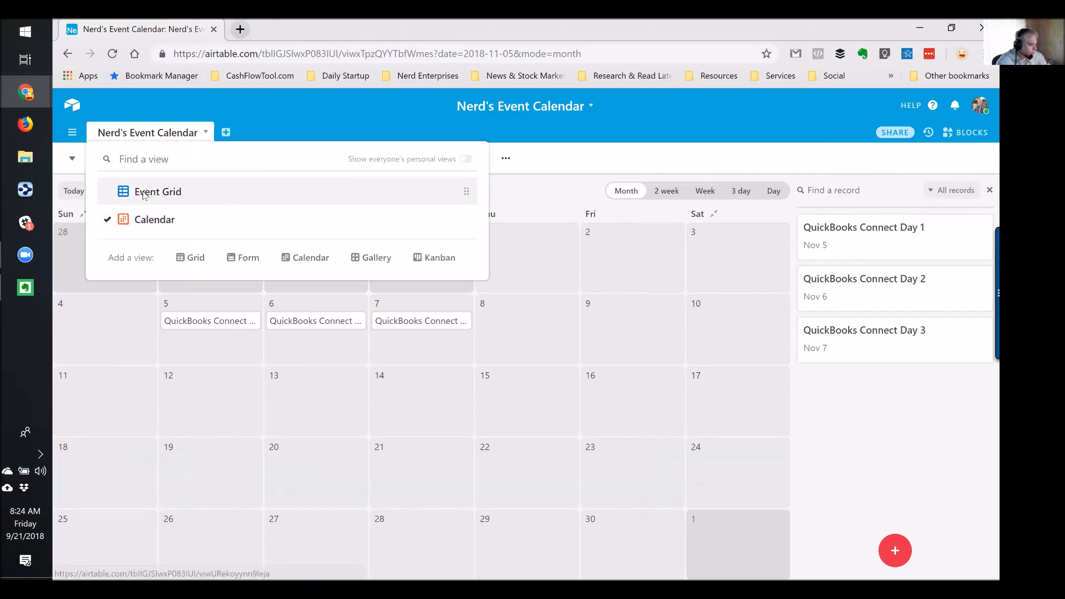
pyautogui.click(142, 191)
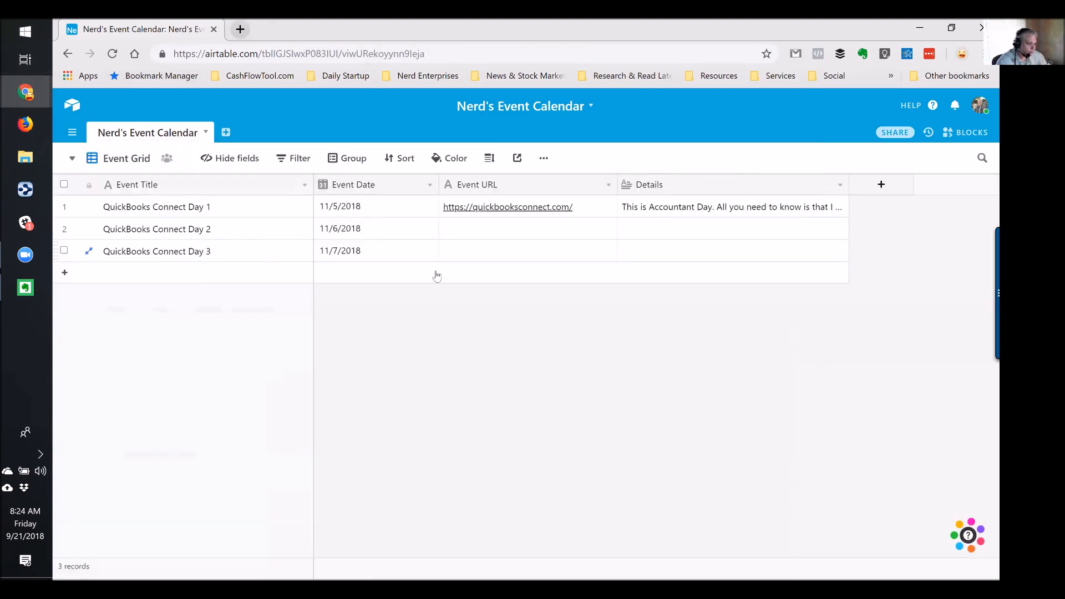
# Copy Day 1's Event URL into the Day 2 and Day 3 records
pyautogui.click(581, 211)
pyautogui.hotkey('ctrl', 'c')
pyautogui.click(553, 236)
pyautogui.hotkey('ctrl', 'v')
pyautogui.click(512, 254)
pyautogui.hotkey('ctrl', 'v')
# Add a record titled 'QuickBooks Connect - Accounting for eCommerce' dated 11/5/2018
pyautogui.click(219, 276)
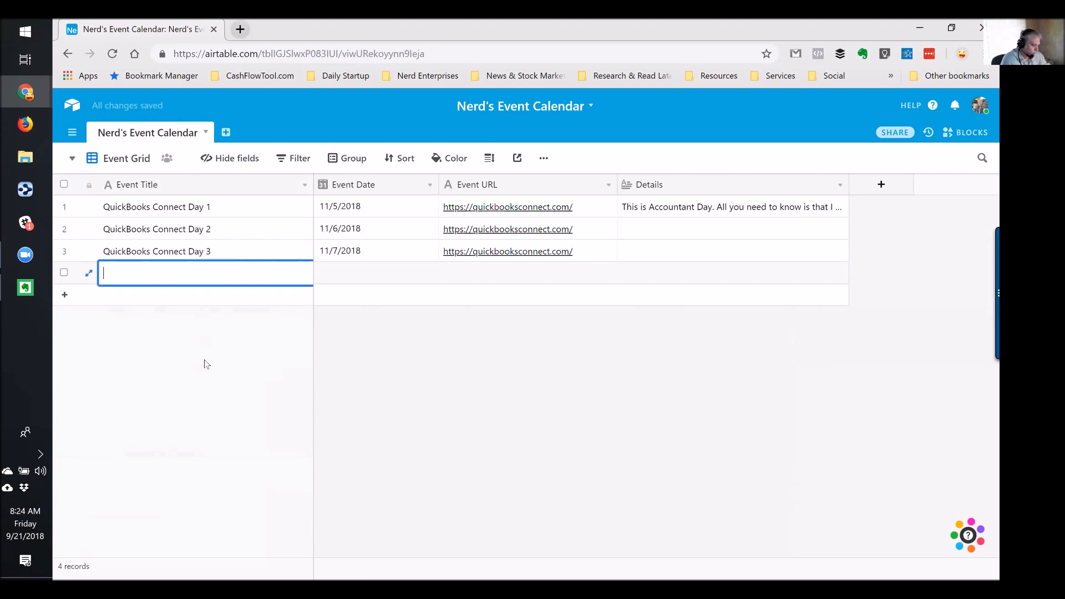
pyautogui.write('acc')
pyautogui.press('BackSpace')
pyautogui.press('BackSpace')
pyautogui.press('BackSpace')
pyautogui.write('Qui')
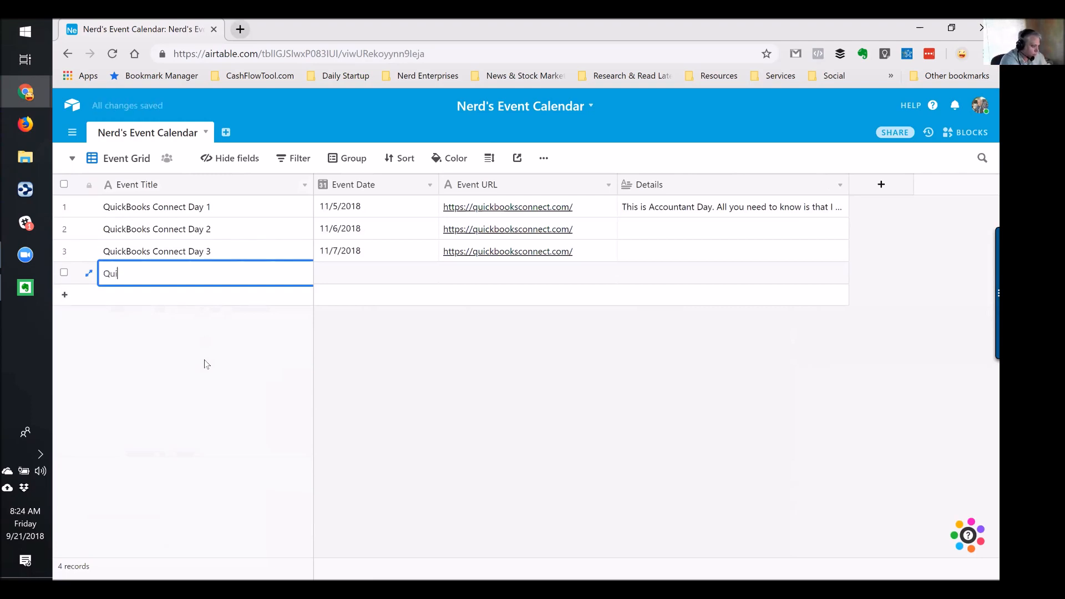
pyautogui.write('ckBooks Connect')
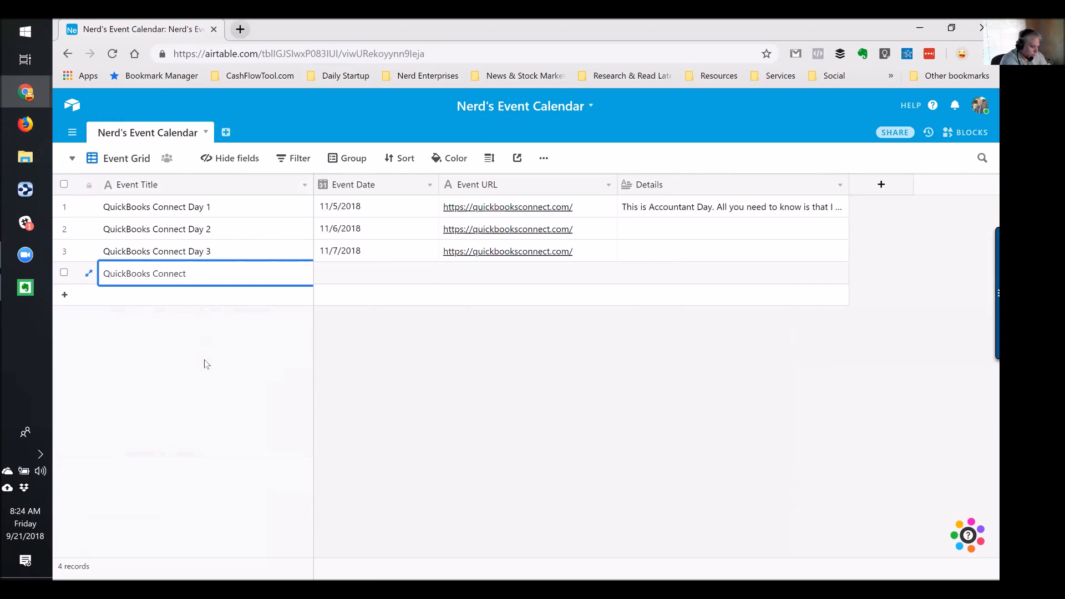
pyautogui.write(' - Accounting for eCo')
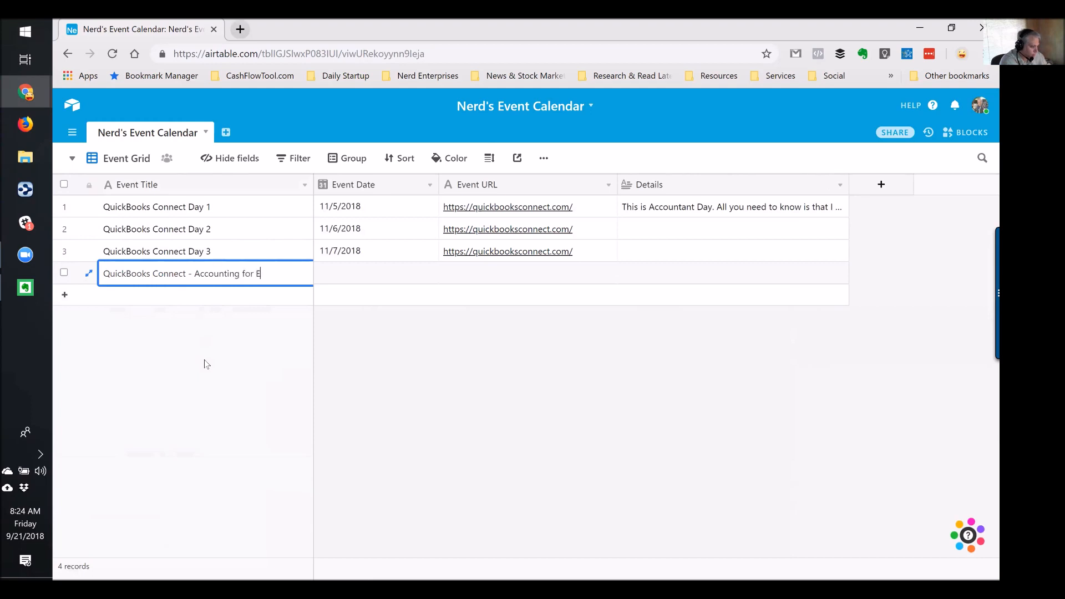
pyautogui.write('mmerce')
pyautogui.press('Tab')
pyautogui.write('11')
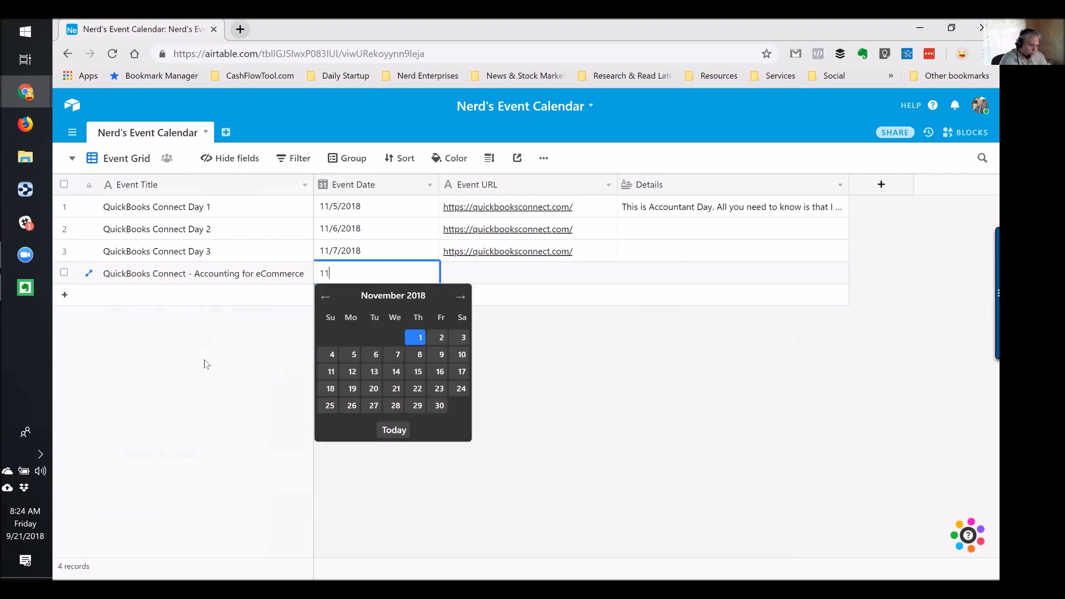
pyautogui.write('/5/2018')
pyautogui.press('Tab')
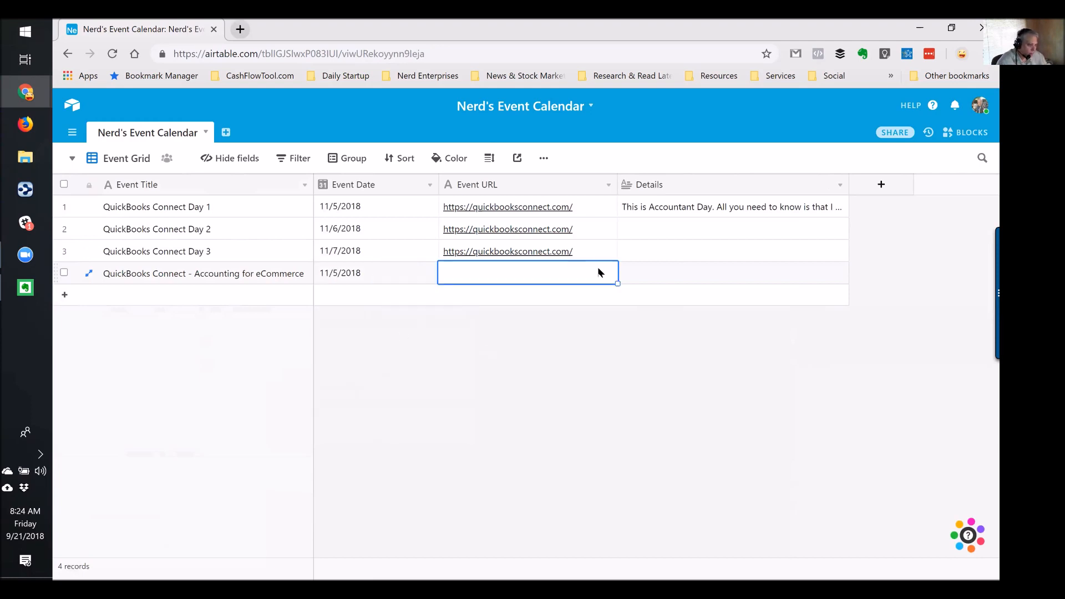
# Paste the quickbooksconnect.com URL into the new eCommerce event's Event URL
pyautogui.click(589, 254)
pyautogui.hotkey('ctrl', 'c')
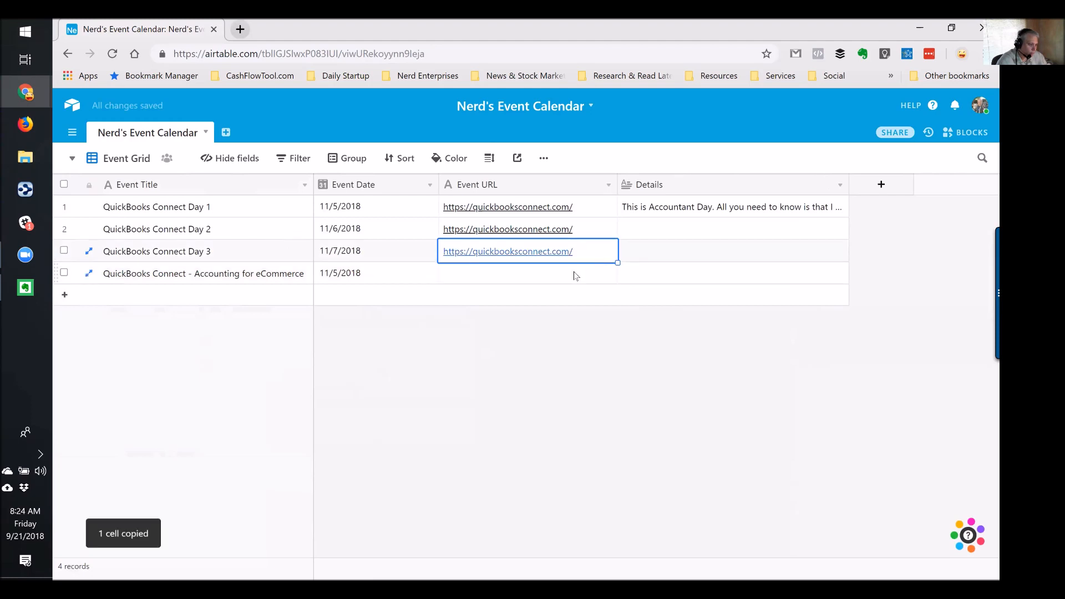
pyautogui.click(610, 272)
pyautogui.hotkey('ctrl', 'v')
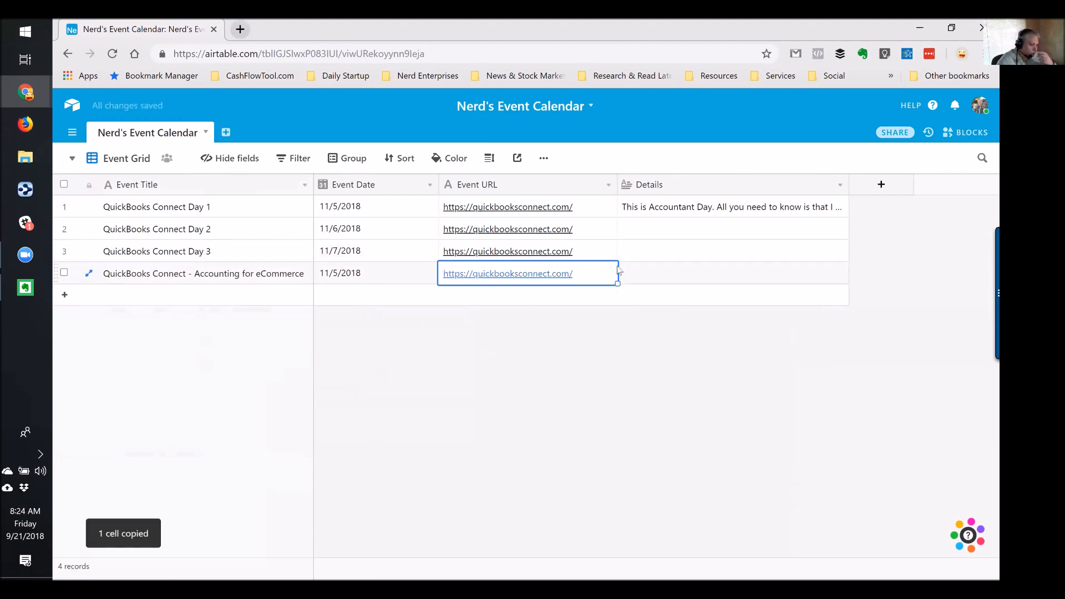
pyautogui.click(644, 272)
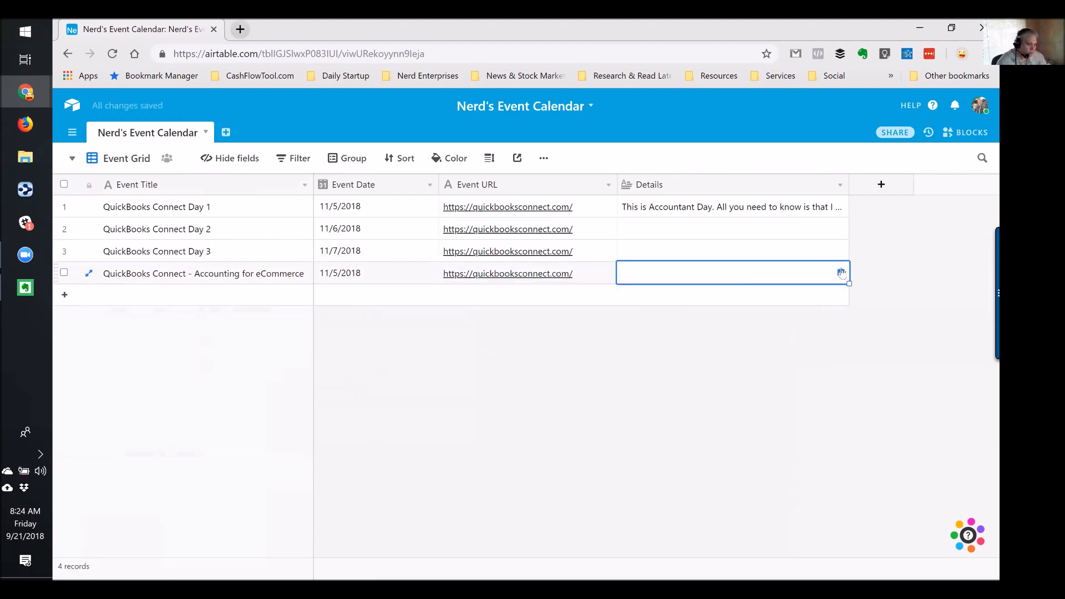
# Write the eCommerce event's Details note about the data-flow talk, import techniques and an efficient chart of accounts
pyautogui.click(841, 272)
pyautogui.click(401, 220)
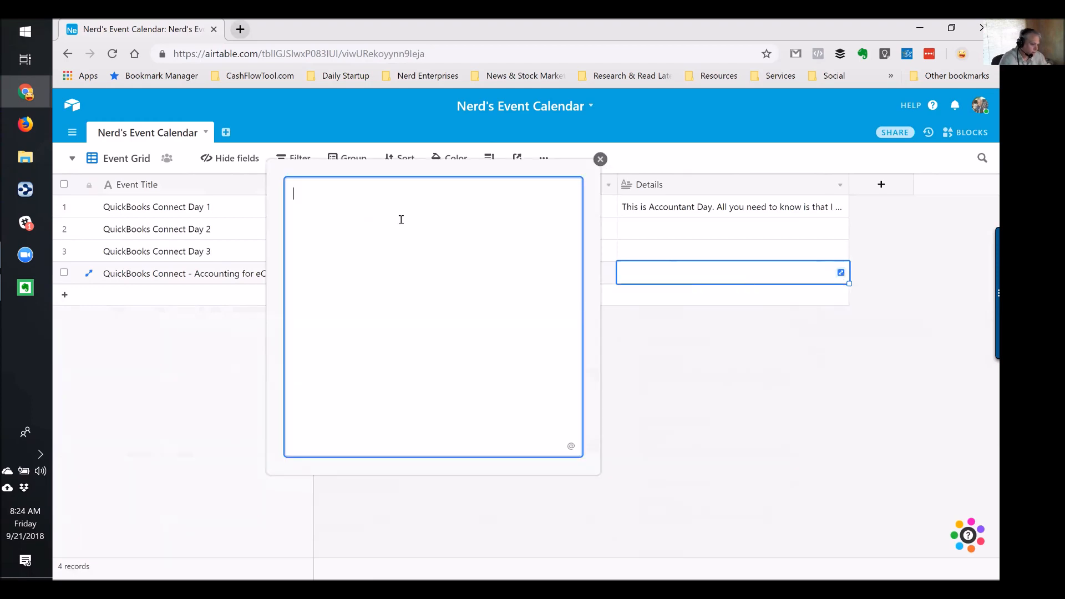
pyautogui.write("I'll be ")
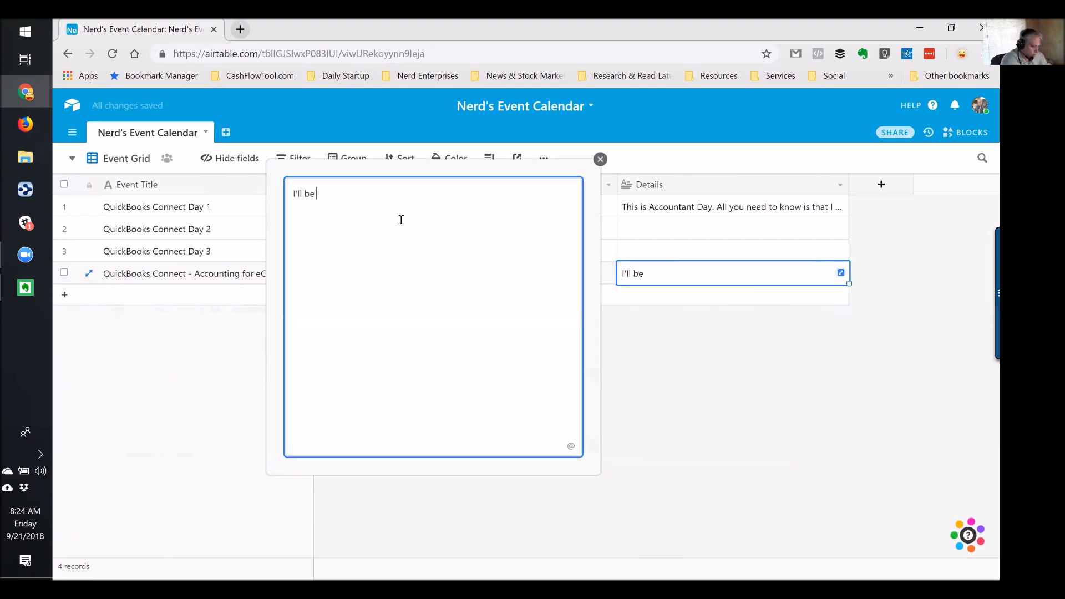
pyautogui.write('giving')
pyautogui.write(' a tla')
pyautogui.press('BackSpace')
pyautogui.write('alk oo')
pyautogui.write(' ho w')
pyautogui.write(' the data')
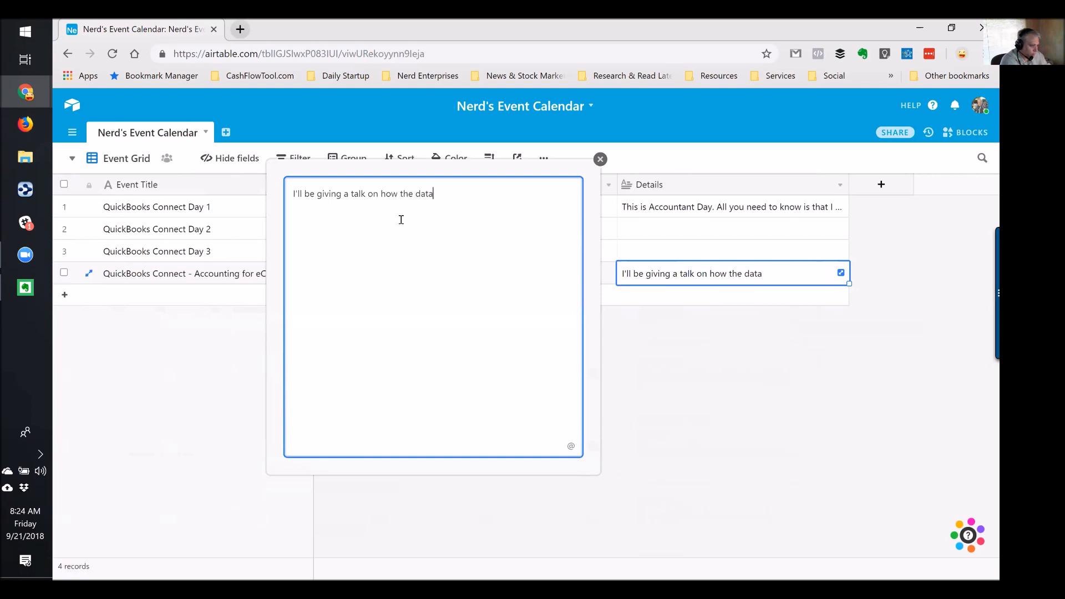
pyautogui.write(' flows, a')
pyautogui.press('BackSpace')
pyautogui.write('so you can book it in a')
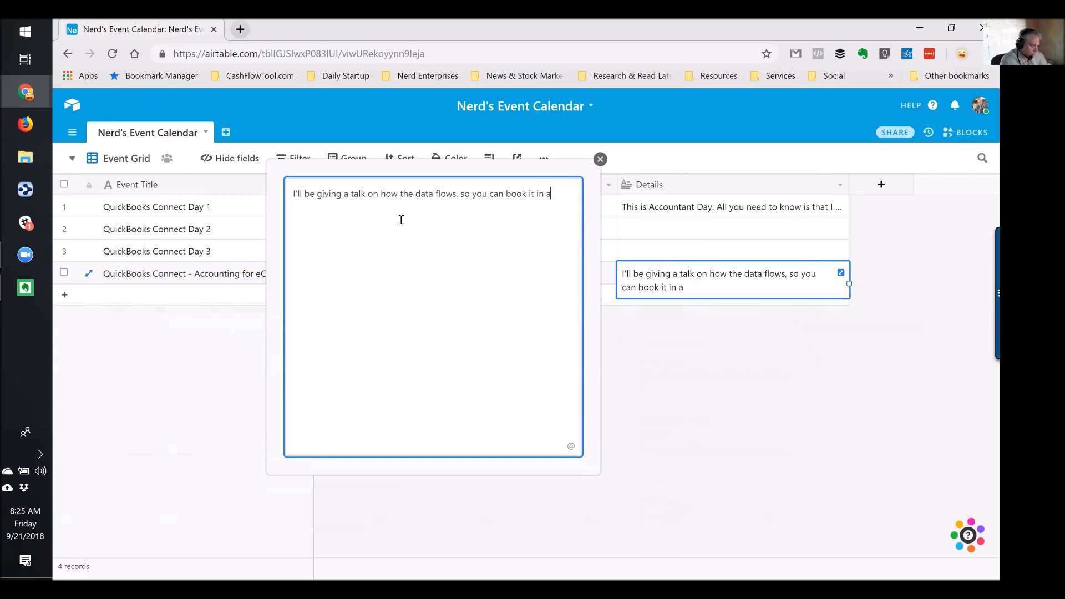
pyautogui.write(' super efficie')
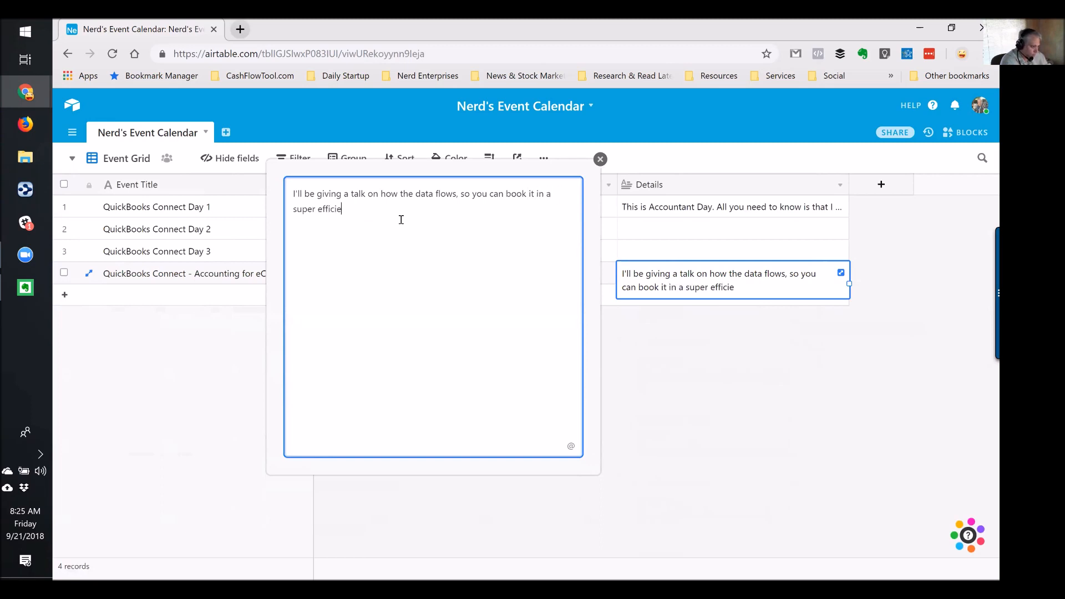
pyautogui.write("nt process. You'll learn data import techniq")
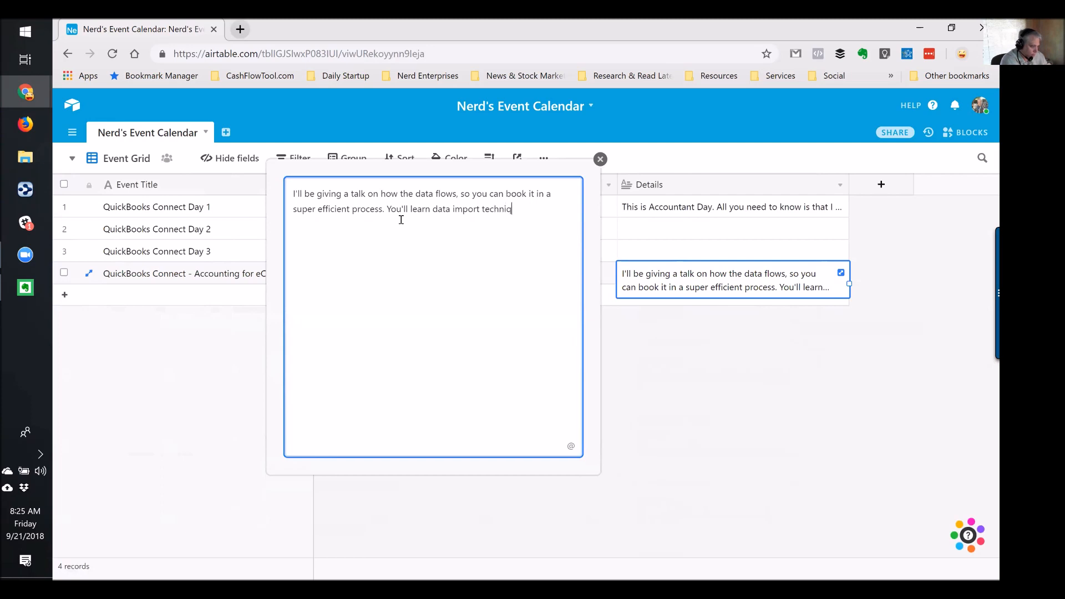
pyautogui.write('ues and tools, as well as how to bui')
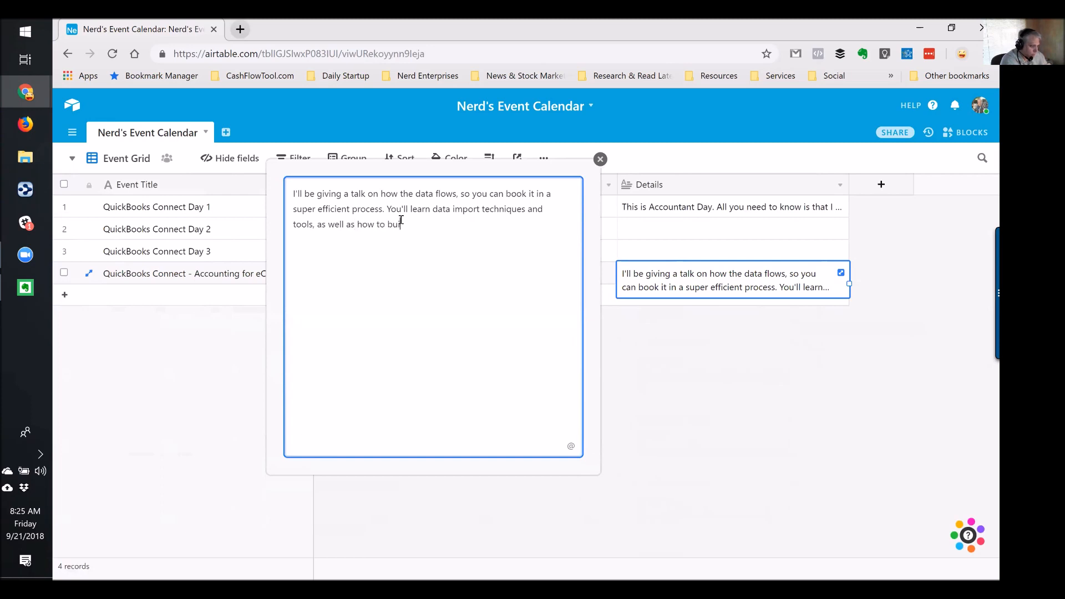
pyautogui.write('ld an efficient chart of accounts, and what that means.')
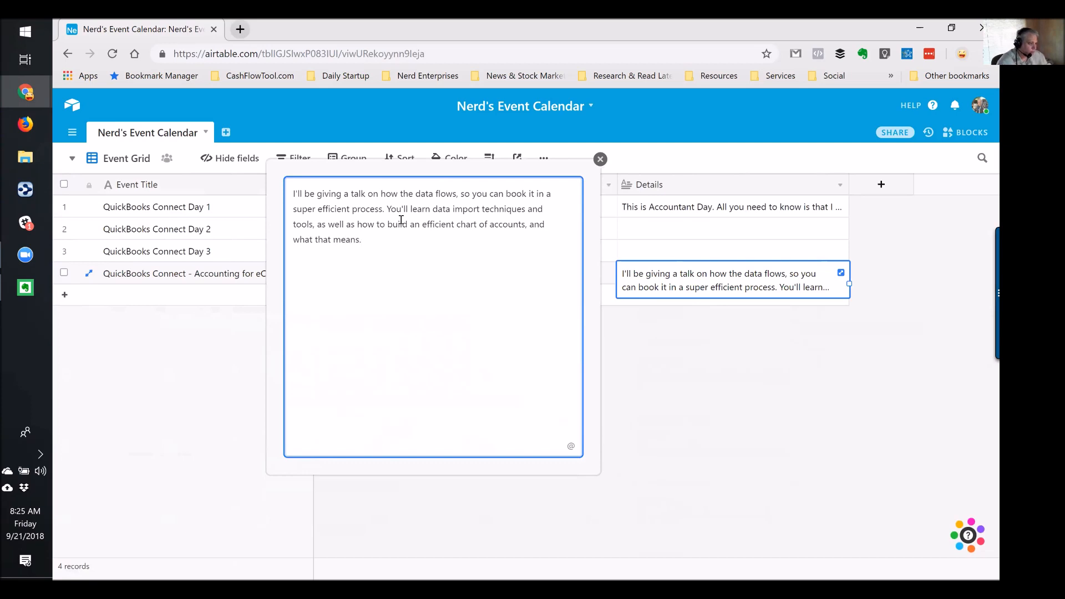
pyautogui.click(600, 159)
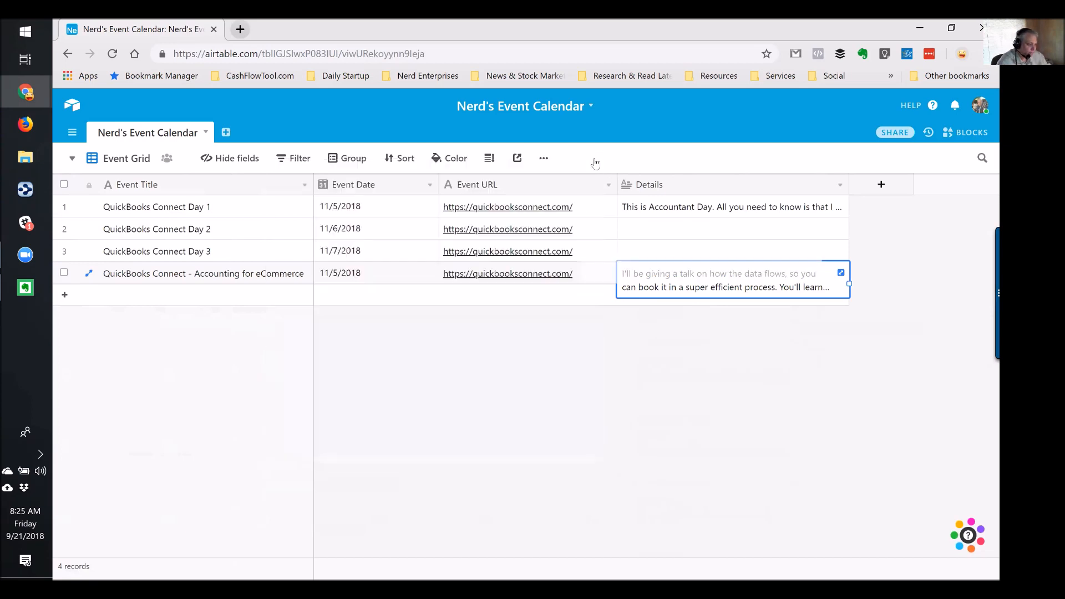
# Switch to the Calendar view and inspect the second Nov 5 event's full record
pyautogui.click(659, 252)
pyautogui.click(689, 287)
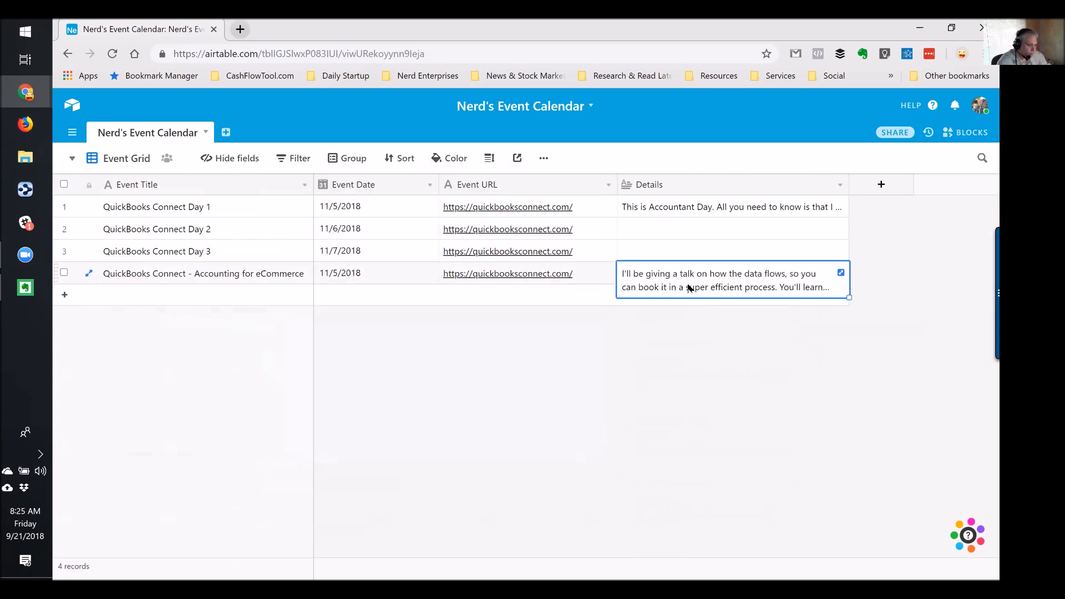
pyautogui.click(127, 158)
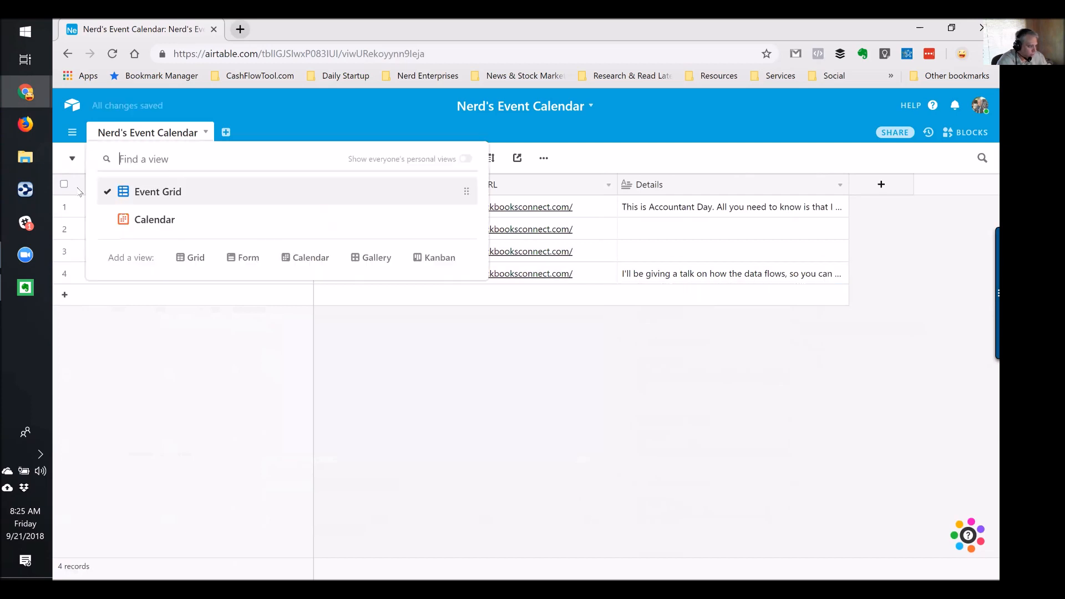
pyautogui.click(158, 222)
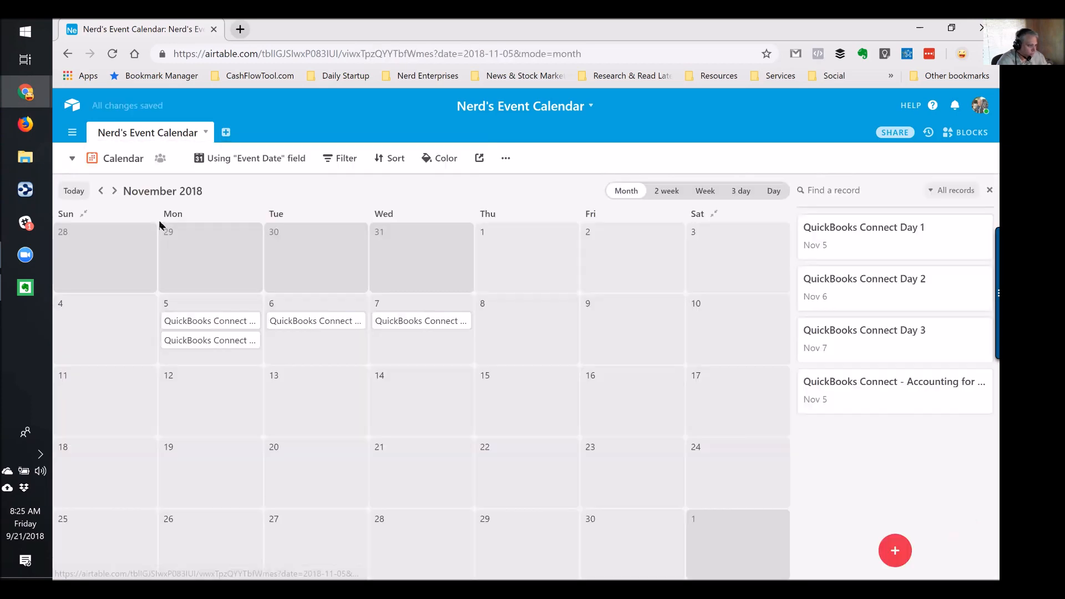
pyautogui.click(205, 342)
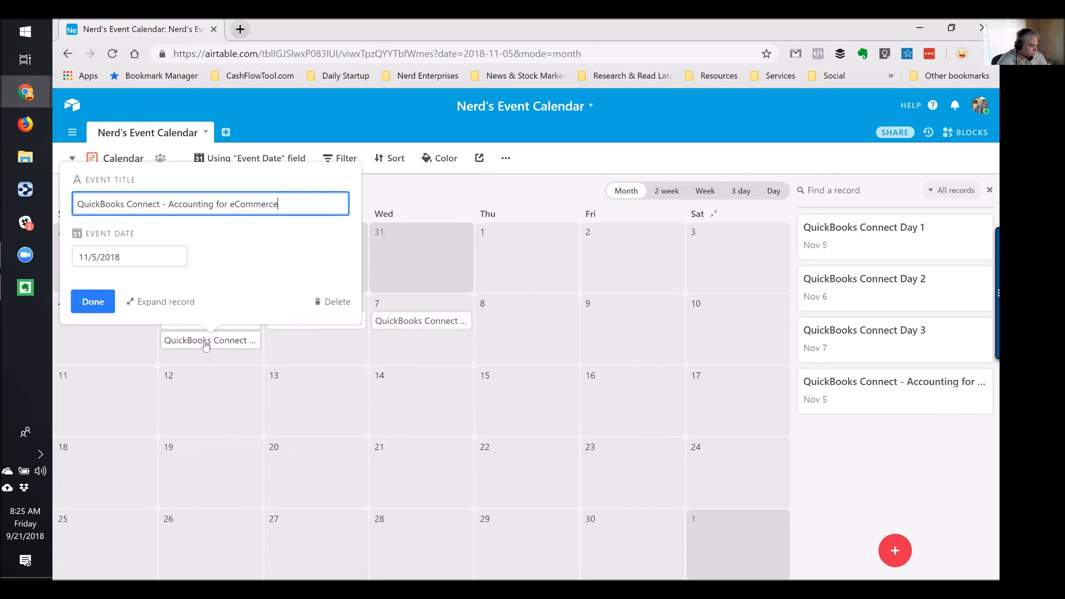
pyautogui.click(176, 301)
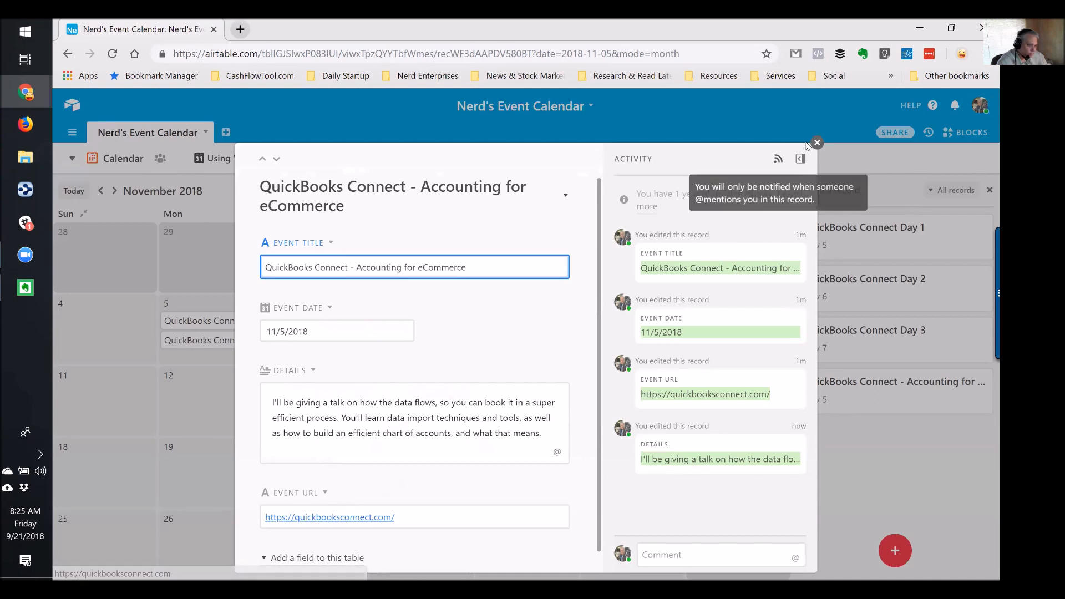
pyautogui.click(817, 143)
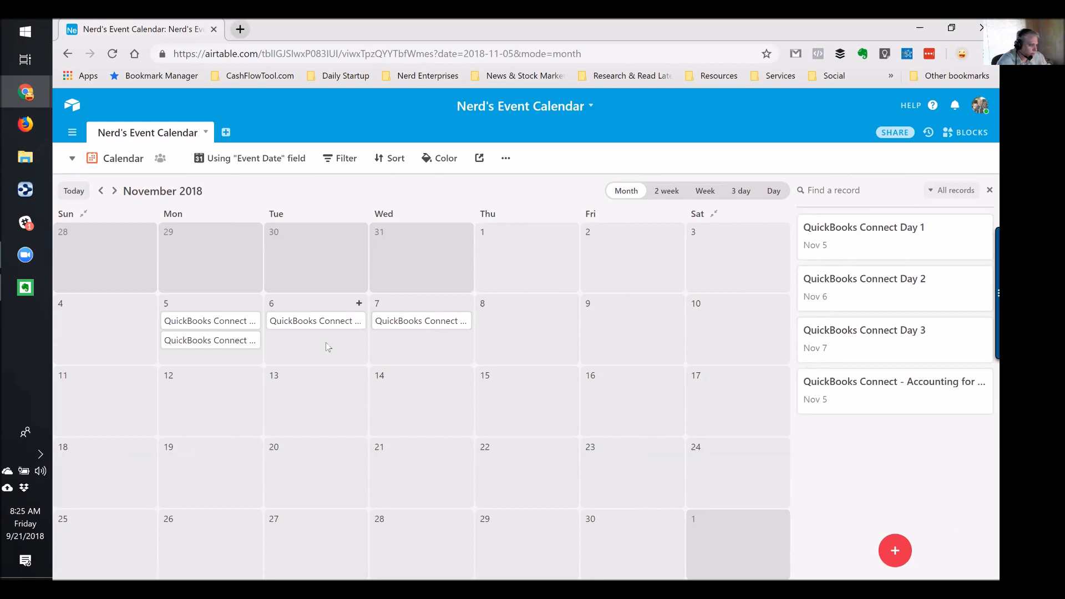
# Try the Week, 2 week and 3 day layouts, return to Month, and collapse weekends
pyautogui.click(705, 190)
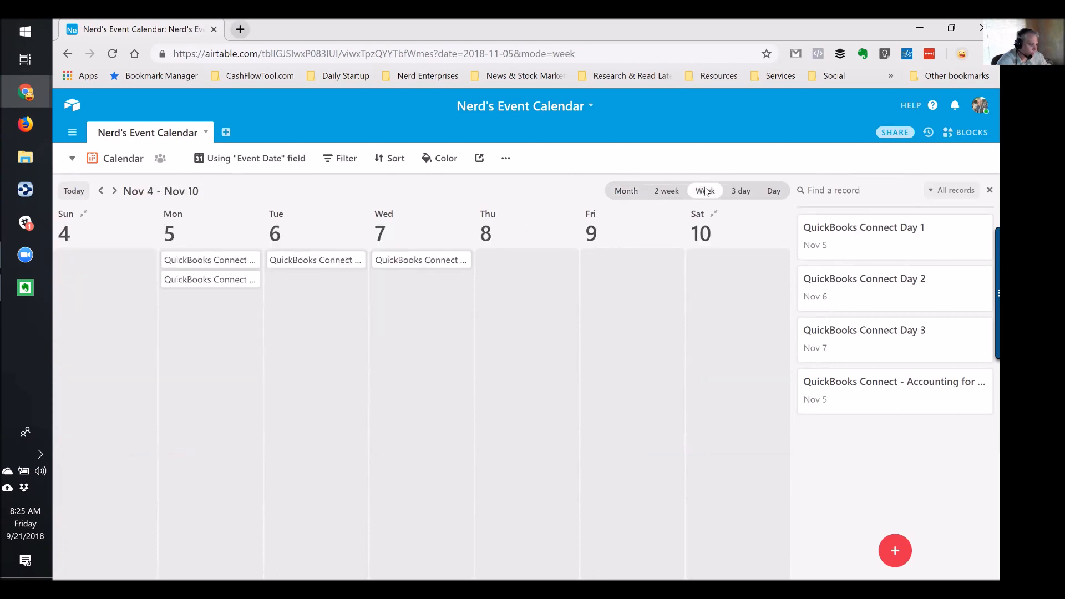
pyautogui.click(667, 191)
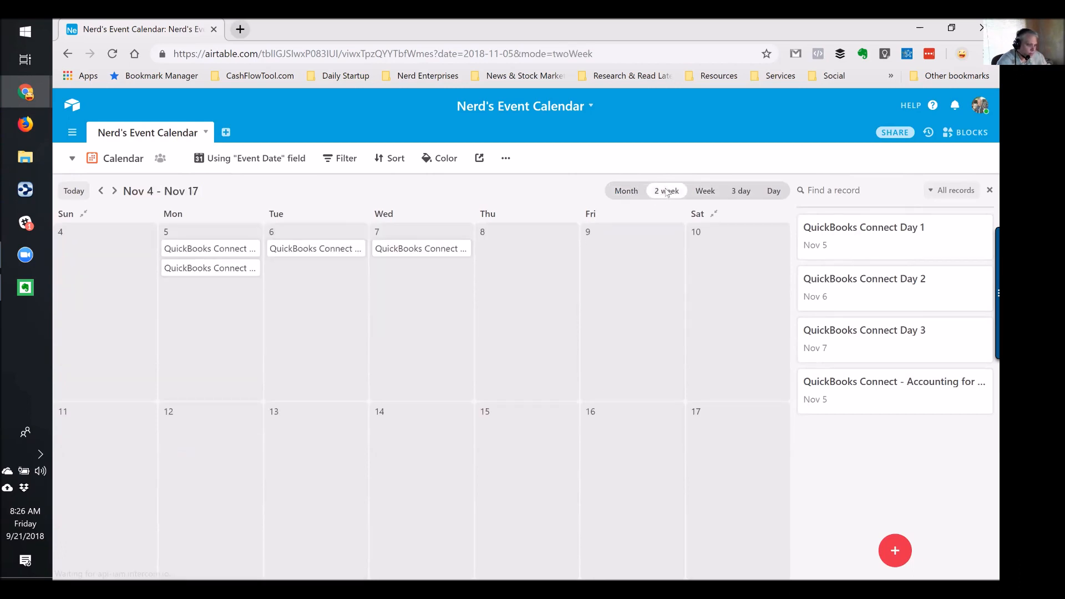
pyautogui.click(740, 191)
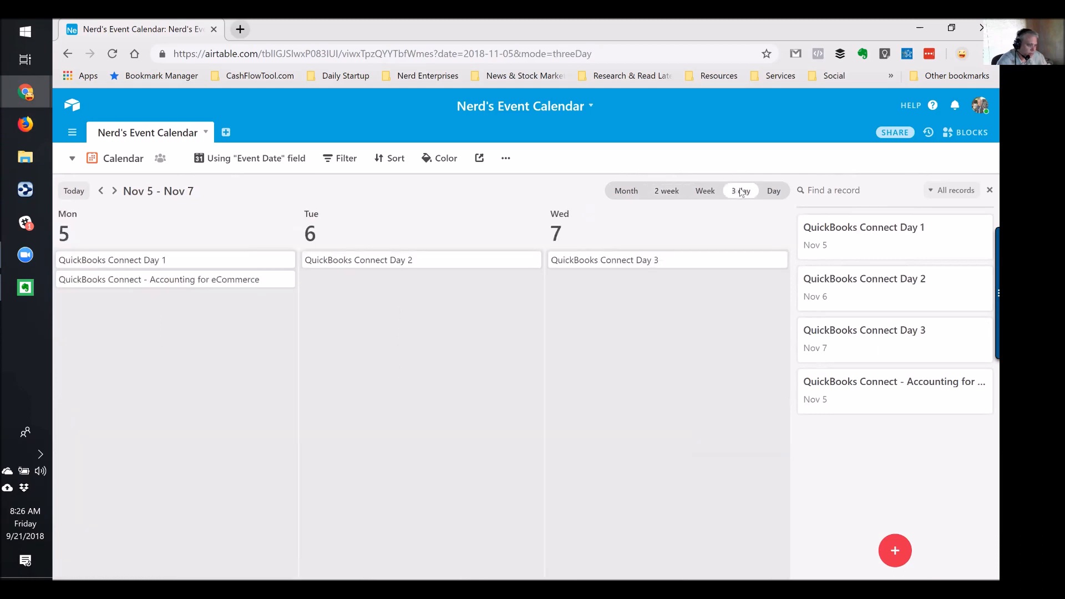
pyautogui.click(624, 191)
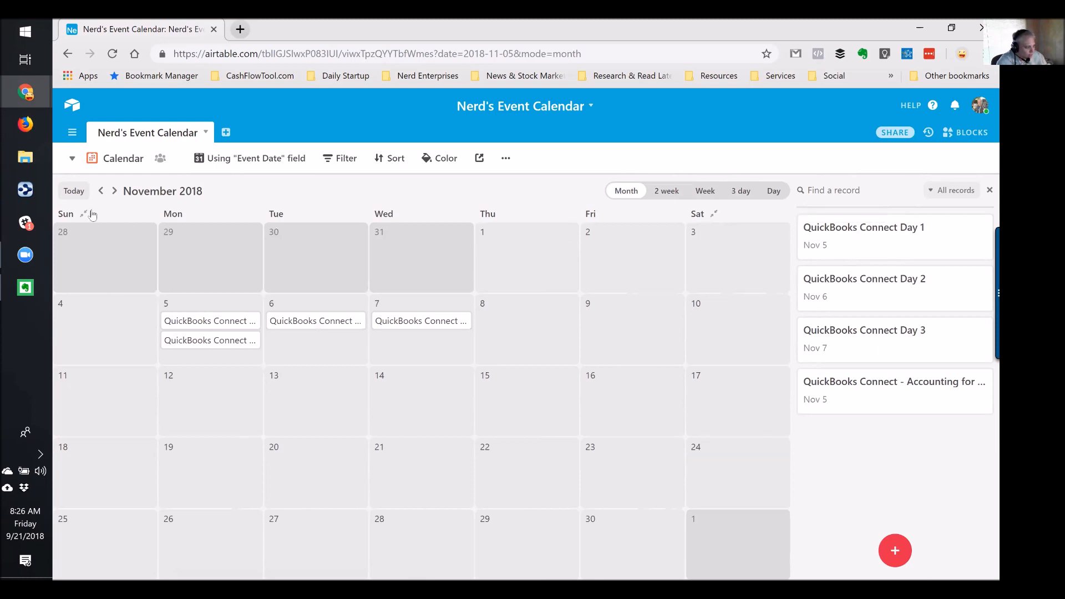
pyautogui.click(713, 214)
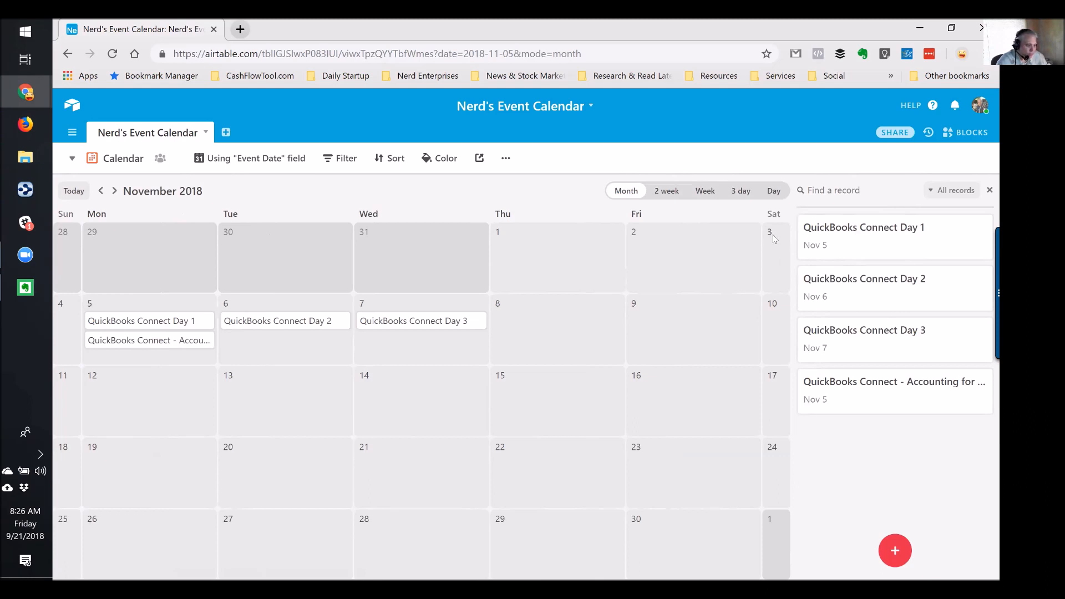
# Create a blank event on Saturday Nov 3, expand weekends again, and switch to Event Grid
pyautogui.doubleClick(773, 239)
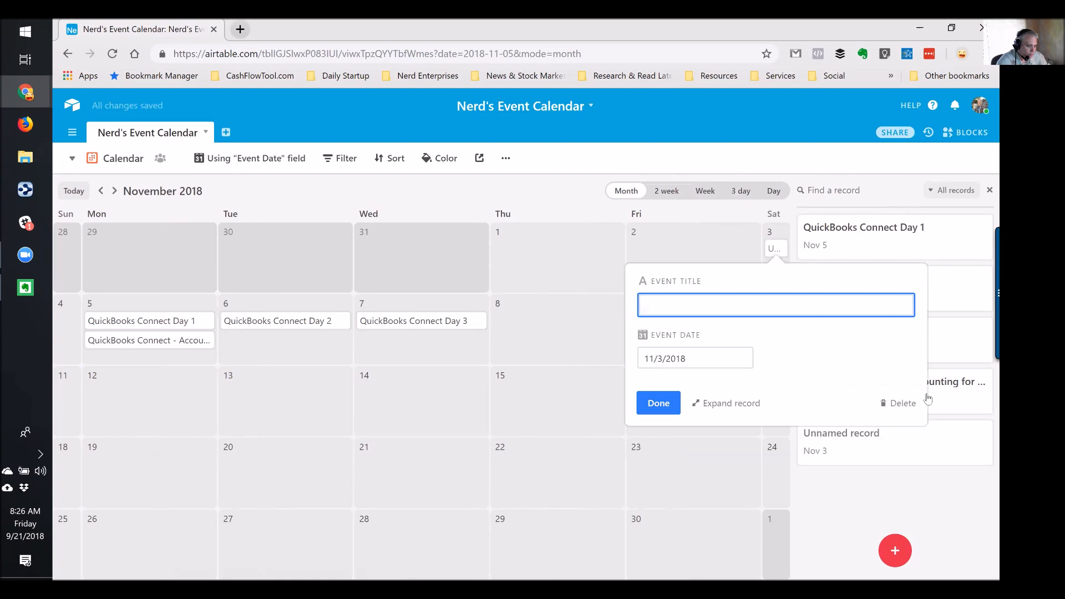
pyautogui.click(550, 191)
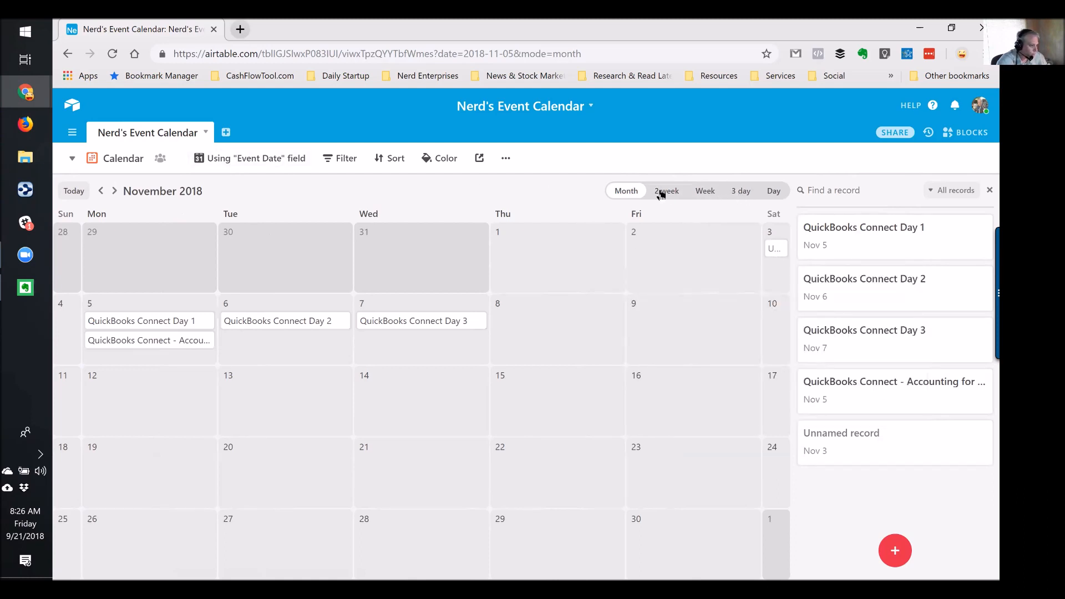
pyautogui.click(777, 217)
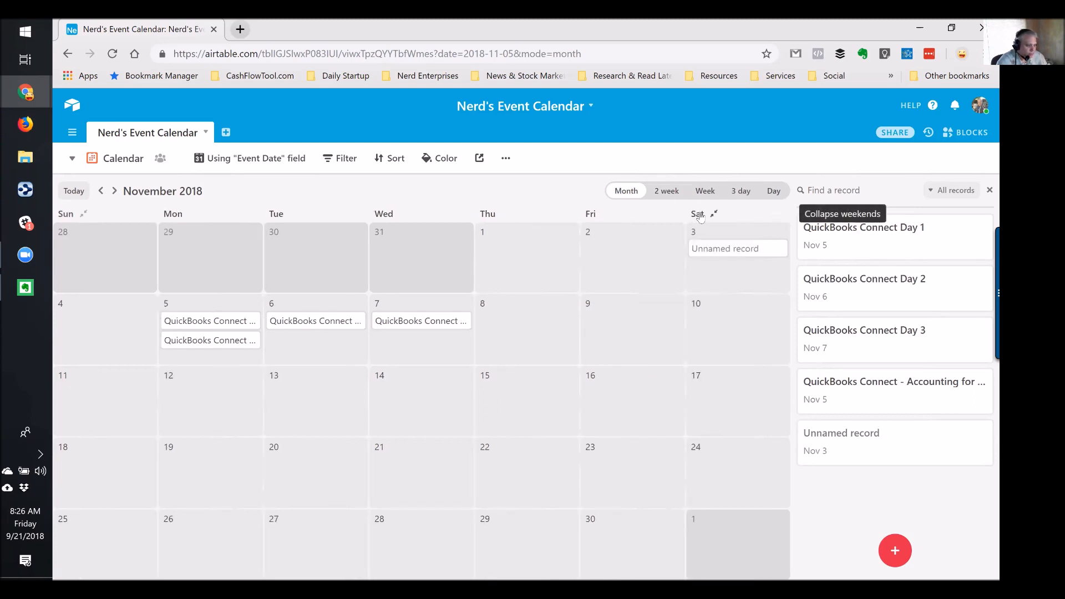
pyautogui.click(72, 159)
pyautogui.click(153, 195)
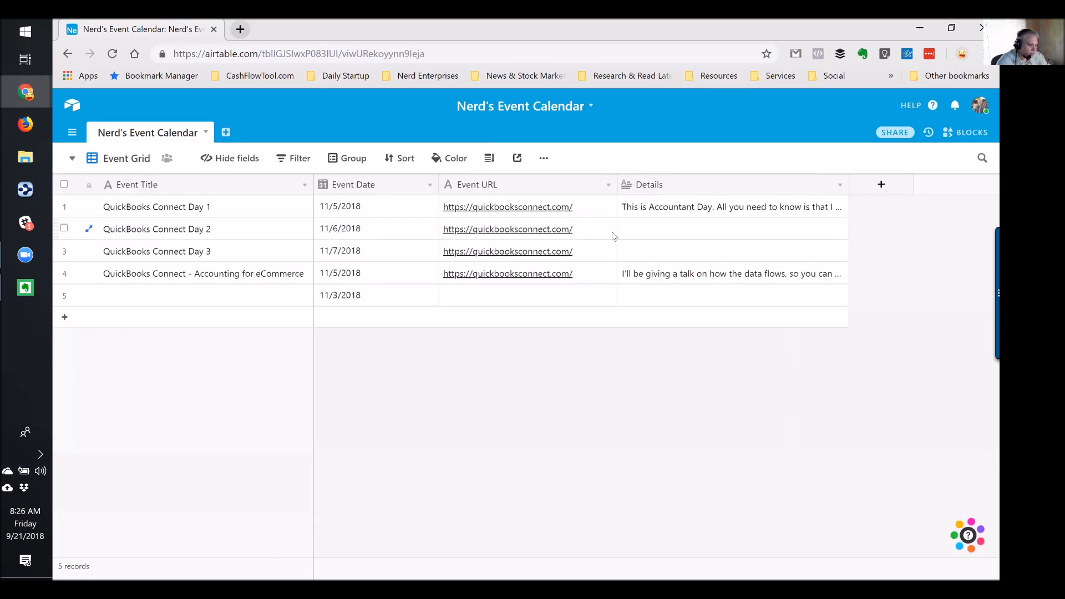
# Delete the 11/3/2018 date from row 5's Event Date cell, leaving the fifth record empty
pyautogui.click(687, 231)
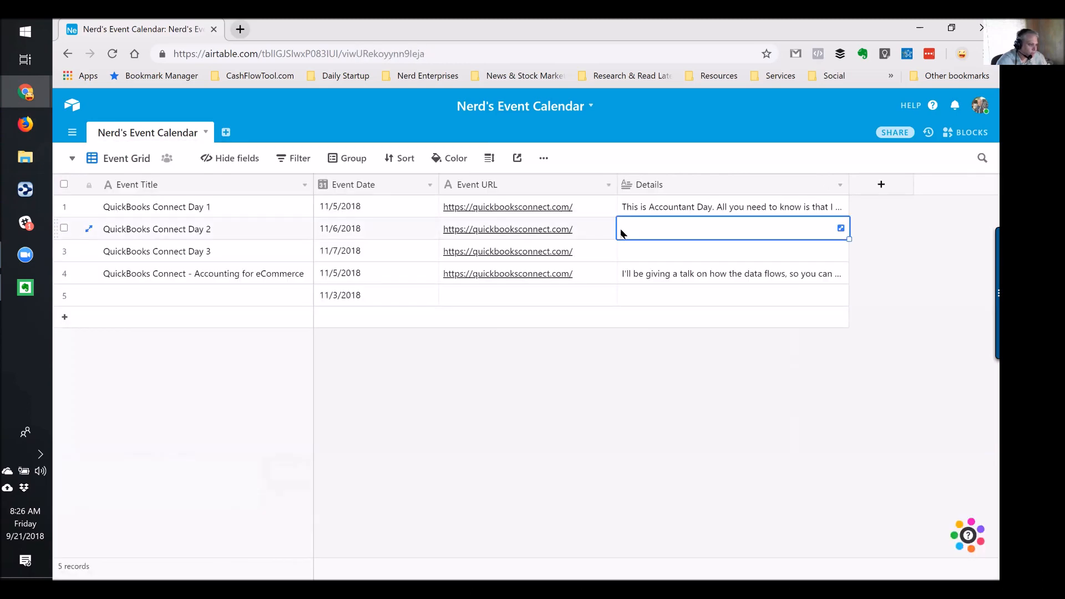
pyautogui.click(286, 298)
pyautogui.press('Tab')
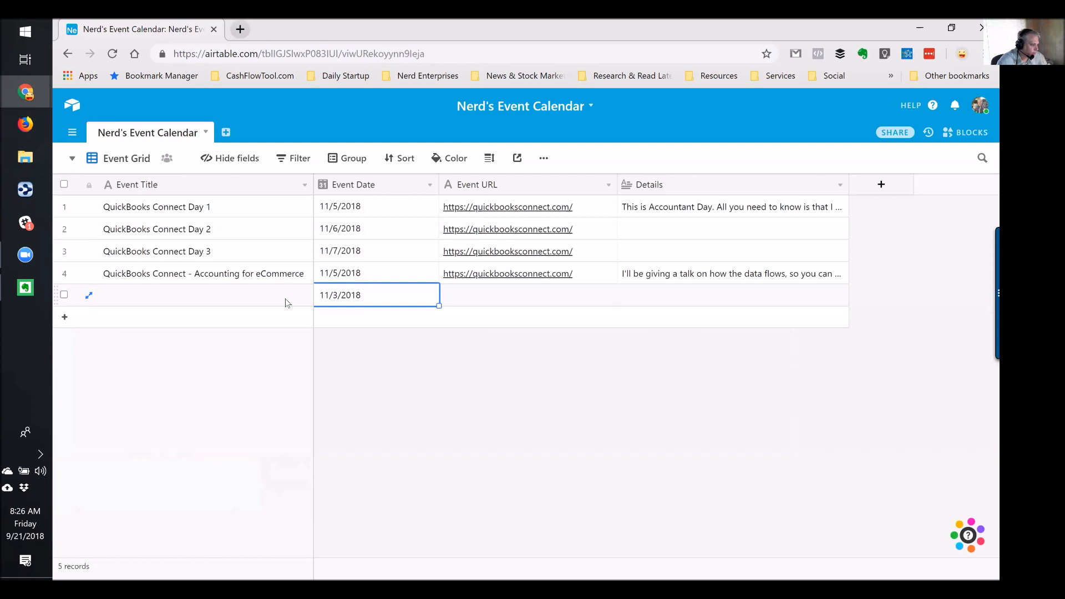
pyautogui.press('Delete')
pyautogui.hotkey('shift', 'Tab')
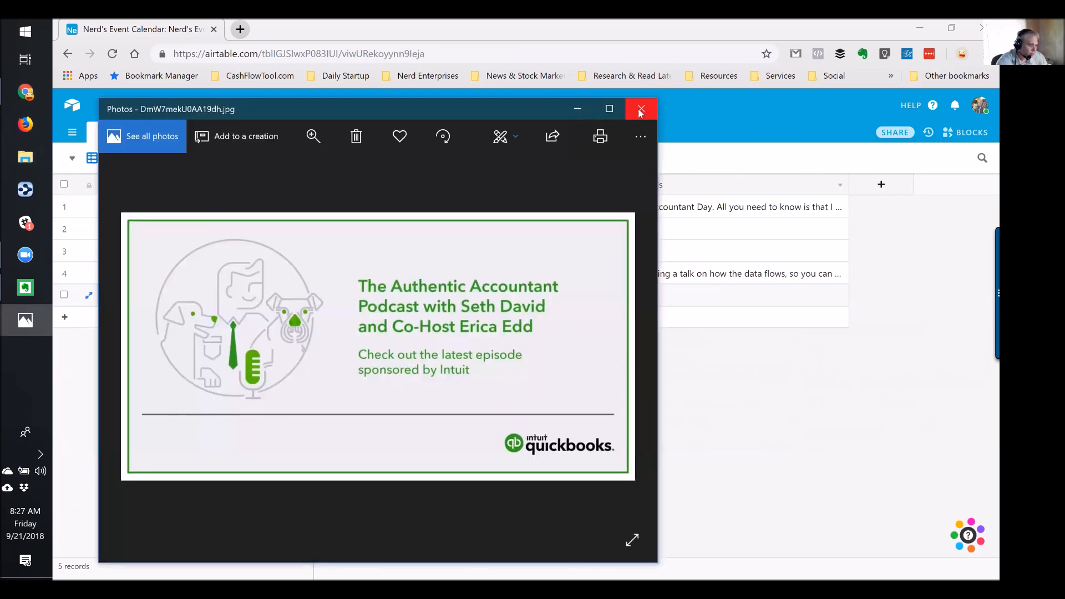
# Close the podcast image window and title row 5 'The Authentic Accountant Podcast'
pyautogui.click(640, 110)
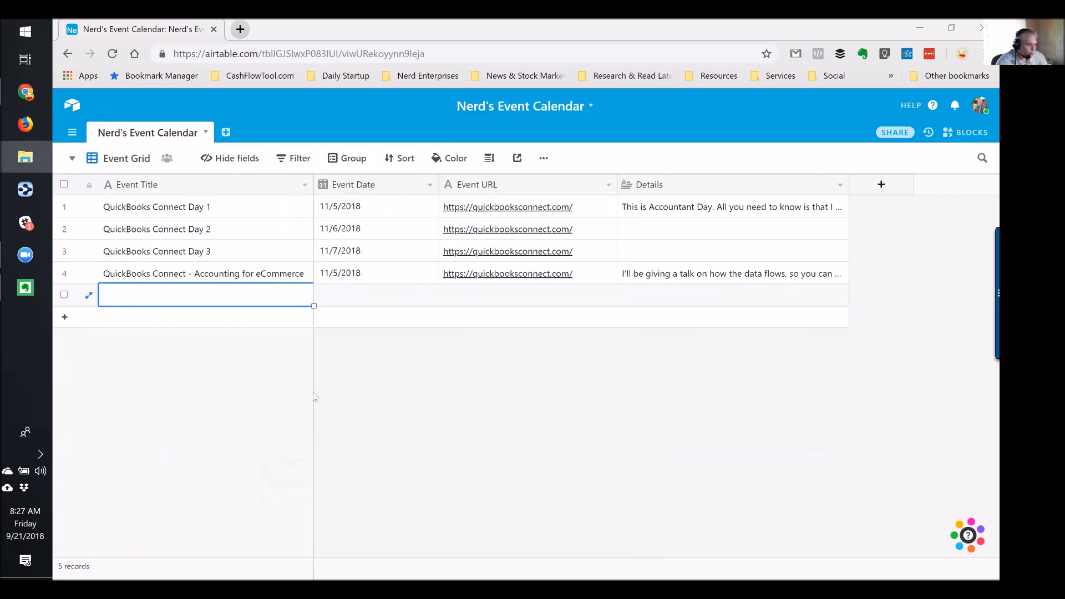
pyautogui.write('The Authentic Accountant Podcast')
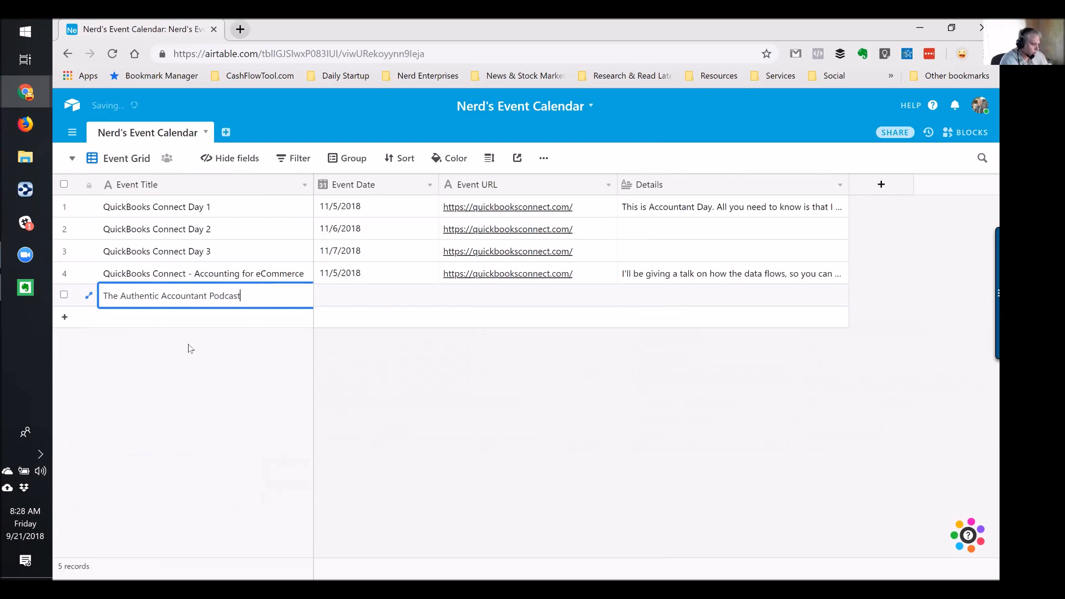
pyautogui.press('Tab')
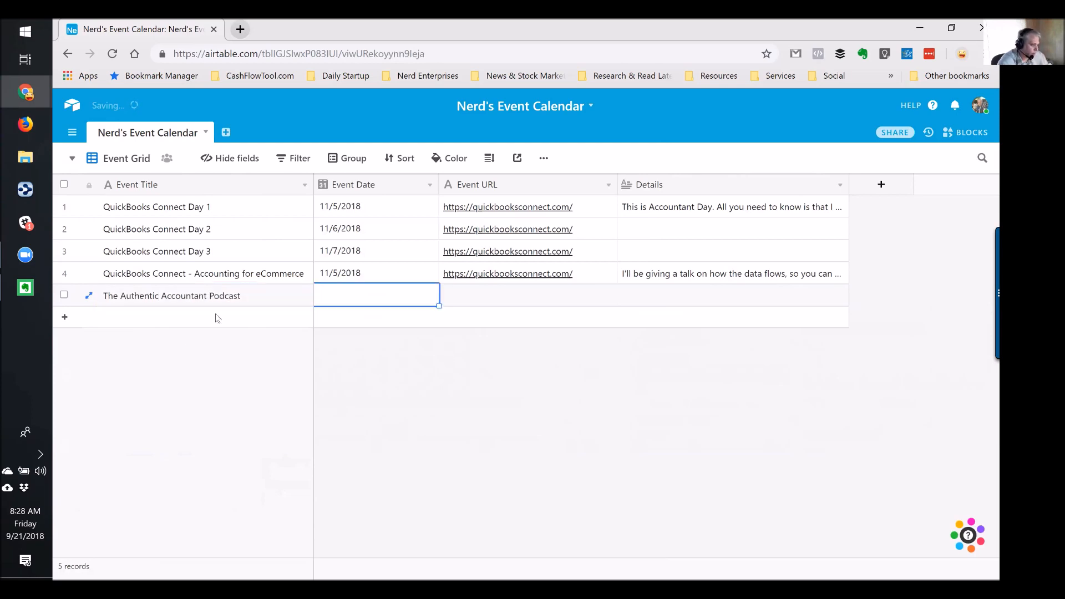
# Date the podcast 9/25/2018 and set its Event URL to TBD
pyautogui.click(340, 300)
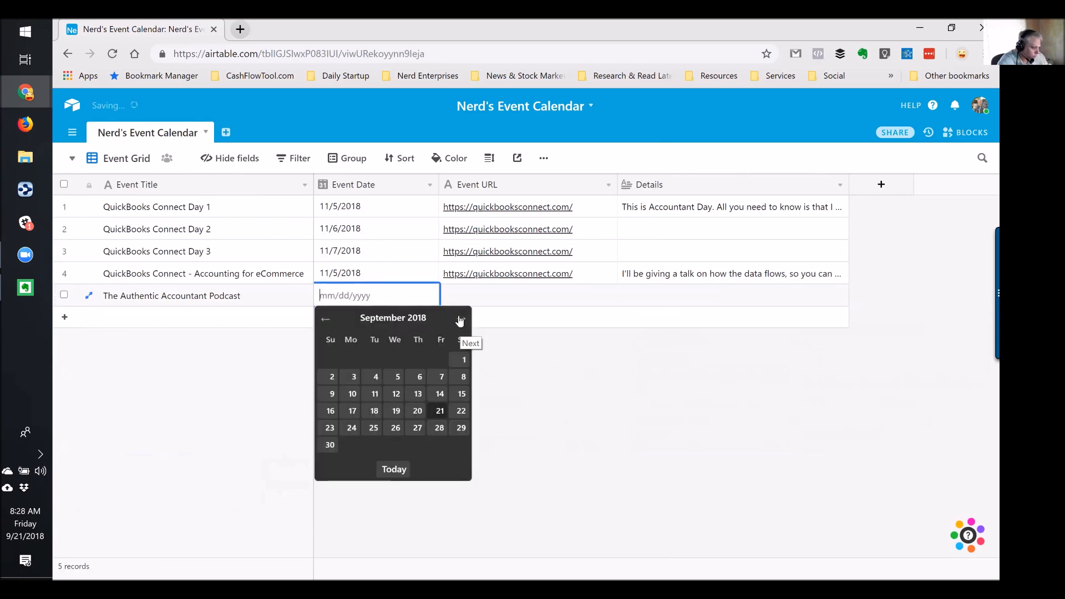
pyautogui.click(460, 321)
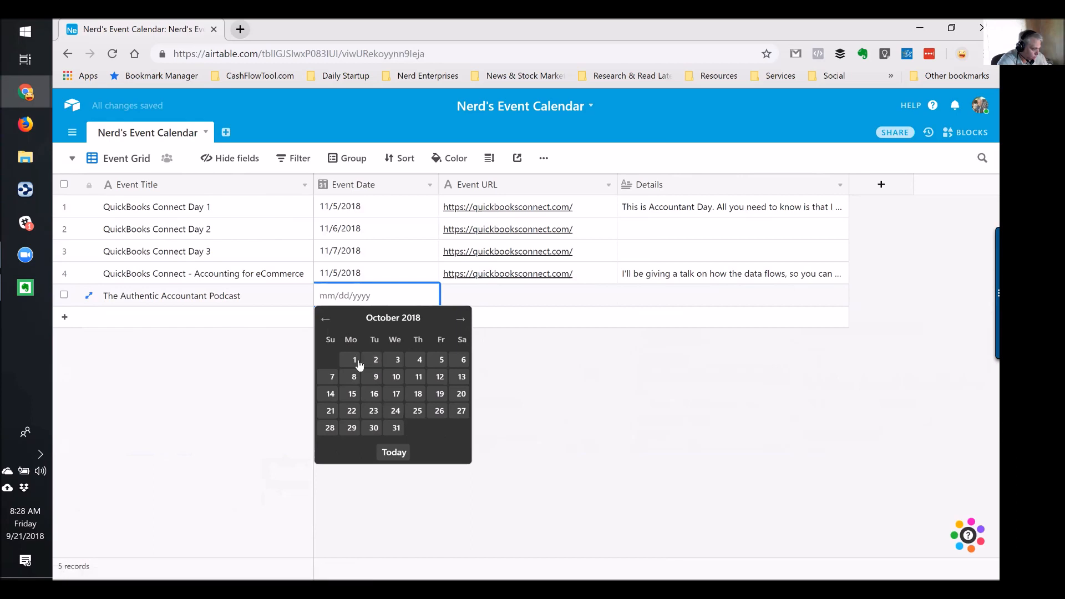
pyautogui.click(325, 319)
pyautogui.click(370, 428)
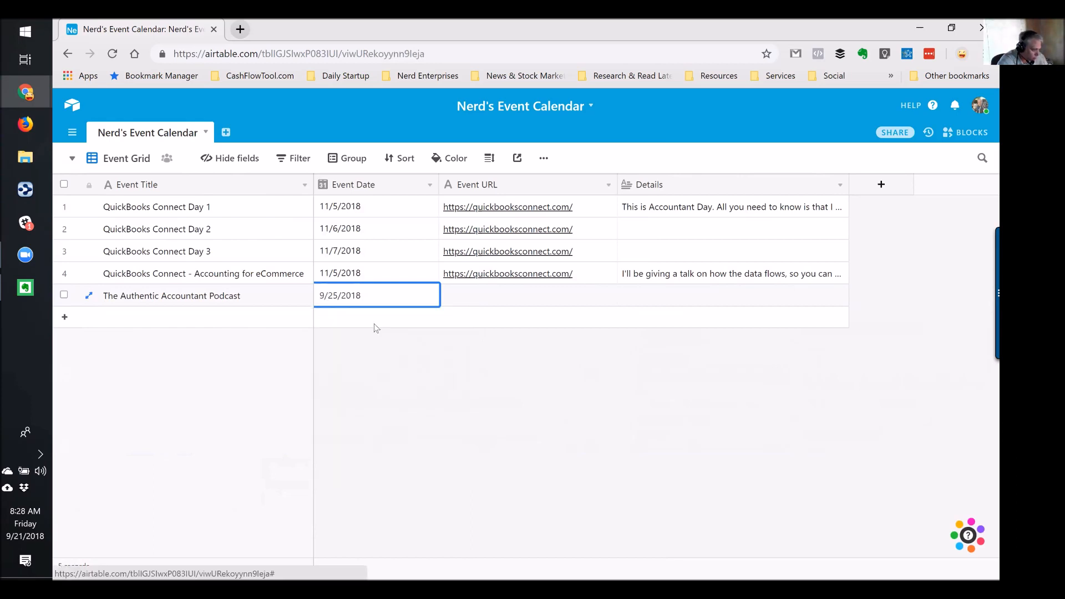
pyautogui.click(468, 303)
pyautogui.write('TBD')
pyautogui.press('Tab')
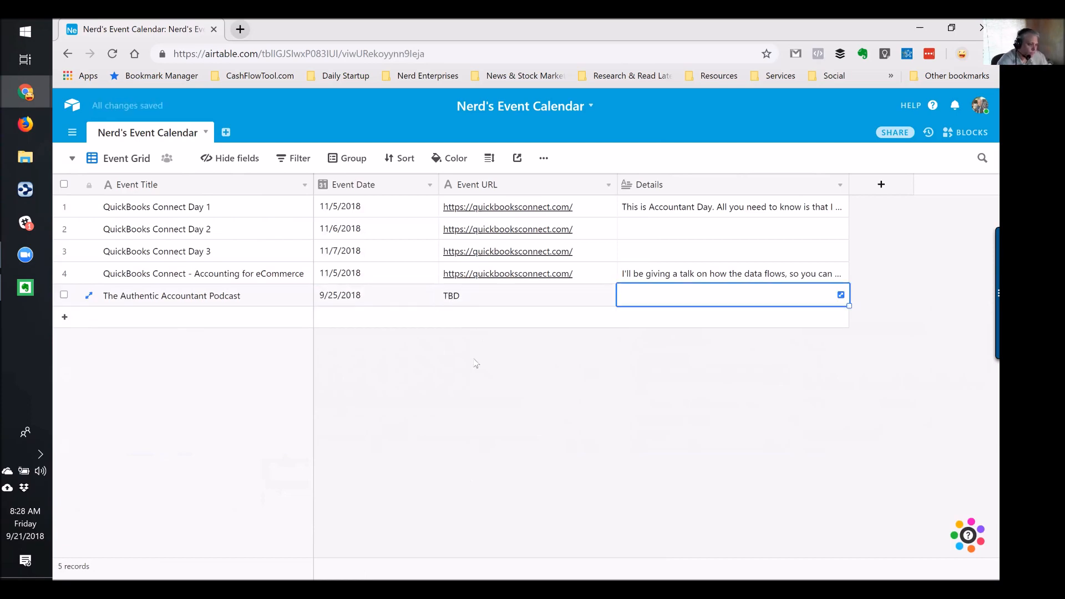
# Add an Attachment field named Image and widen the Details column
pyautogui.click(880, 185)
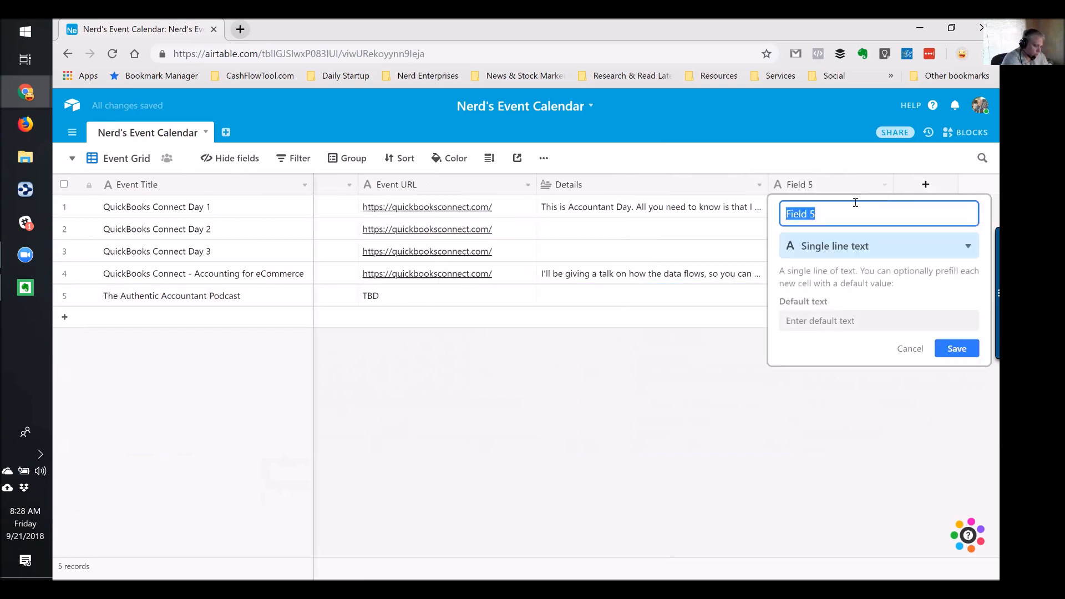
pyautogui.write('Im')
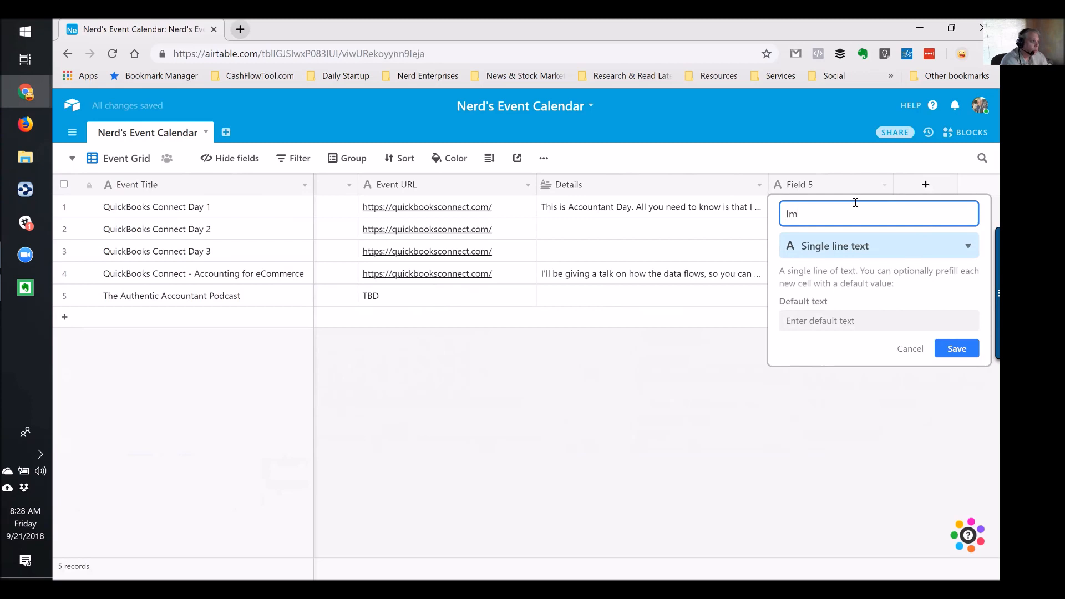
pyautogui.write('age')
pyautogui.click(849, 240)
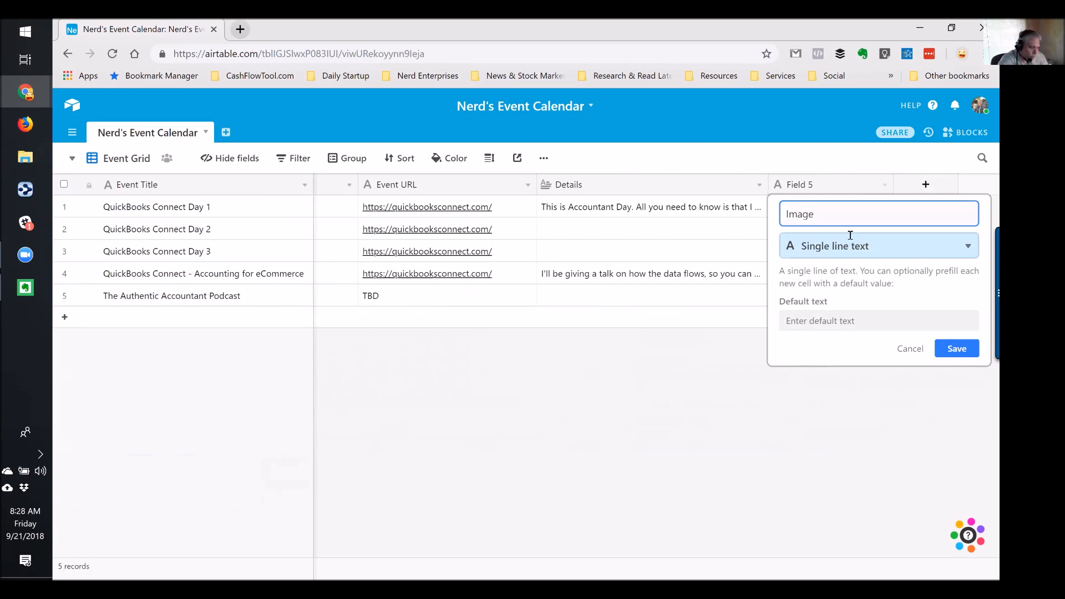
pyautogui.write('att')
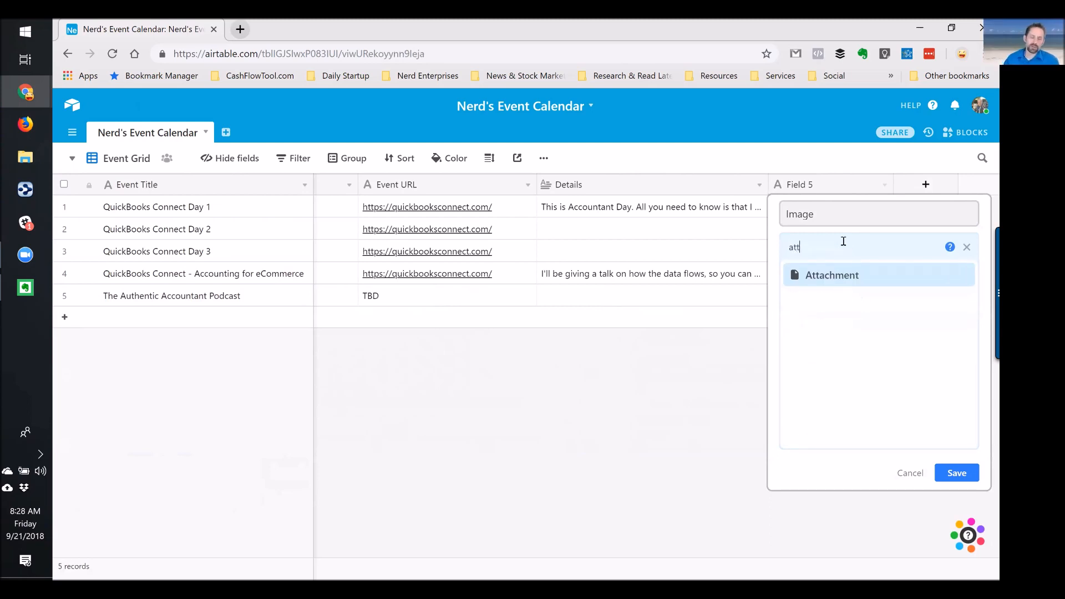
pyautogui.click(817, 275)
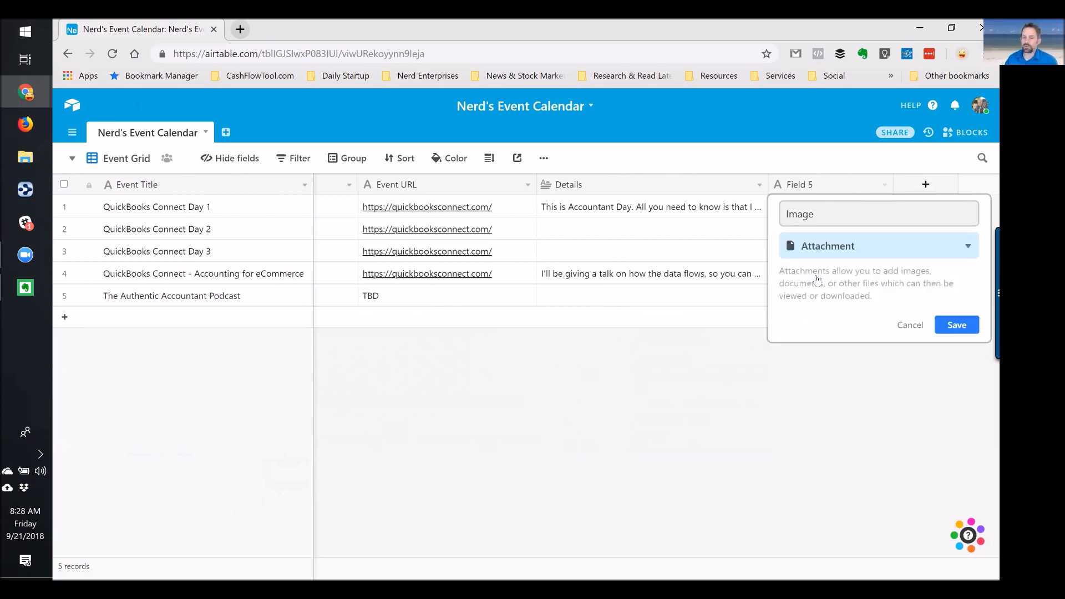
pyautogui.click(950, 327)
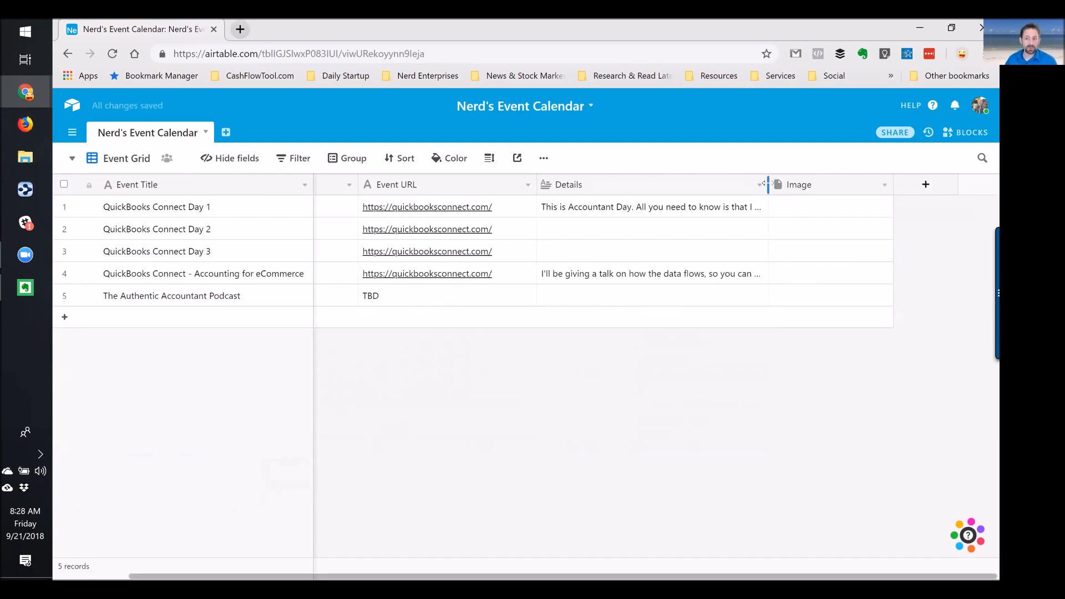
pyautogui.moveTo(768, 183); pyautogui.dragTo(809, 184)
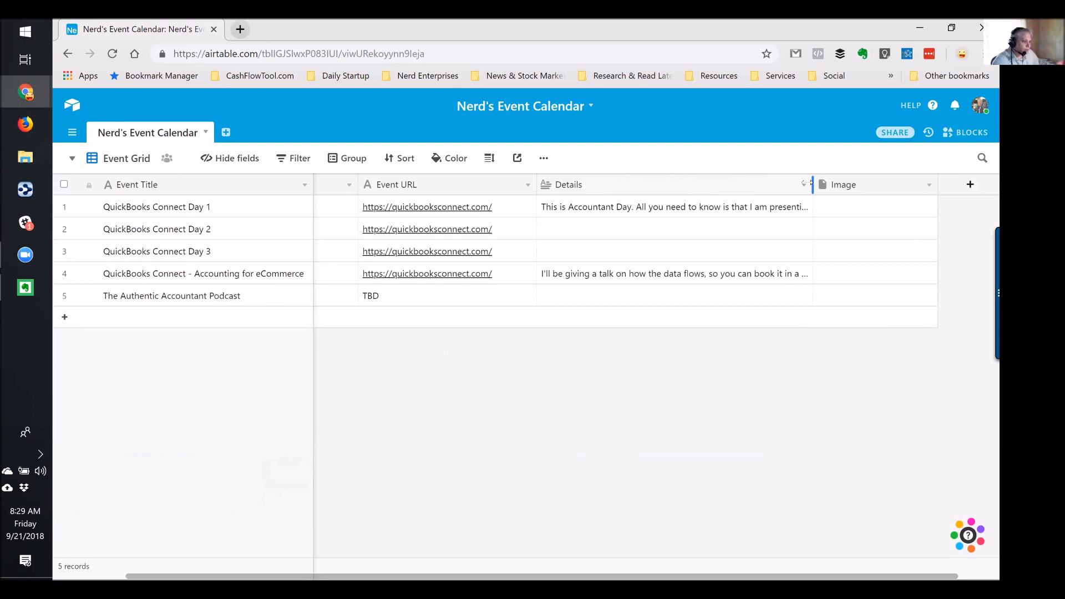
pyautogui.click(71, 157)
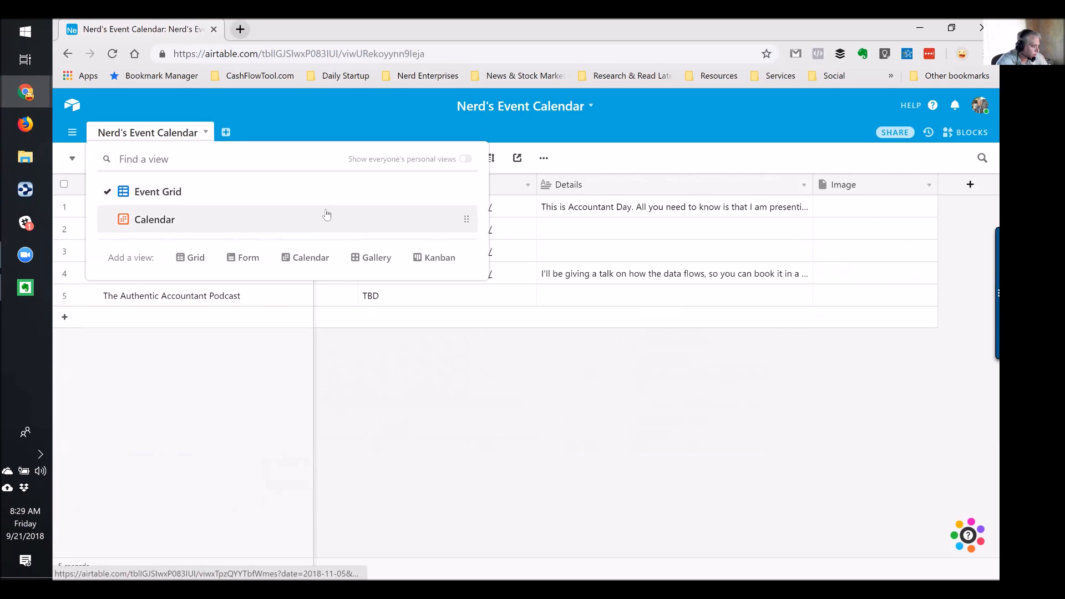
pyautogui.click(140, 195)
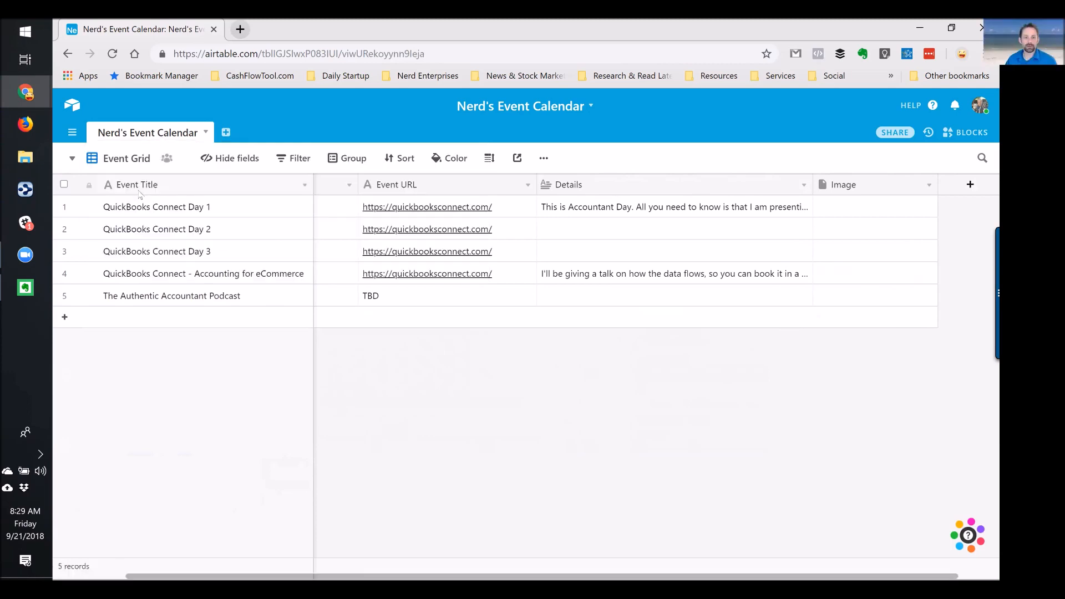
pyautogui.click(72, 159)
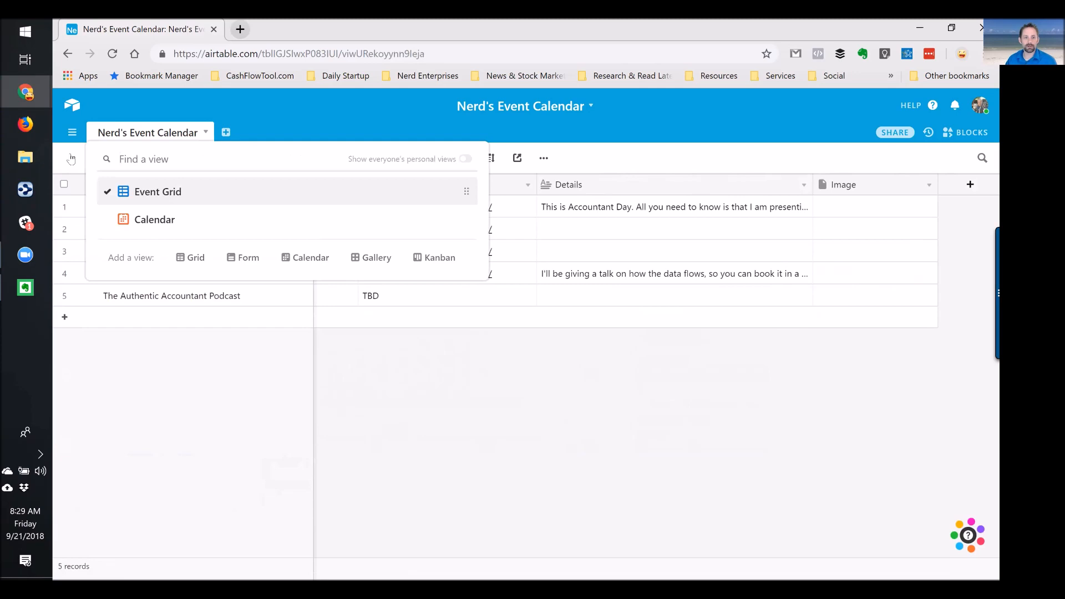
pyautogui.moveTo(248, 262)
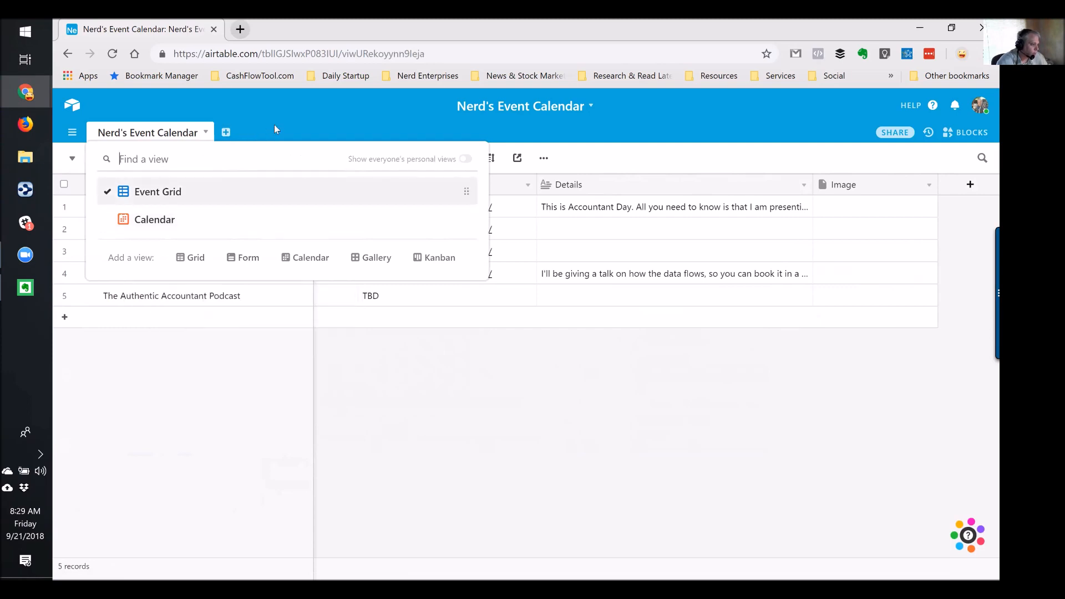
pyautogui.click(404, 107)
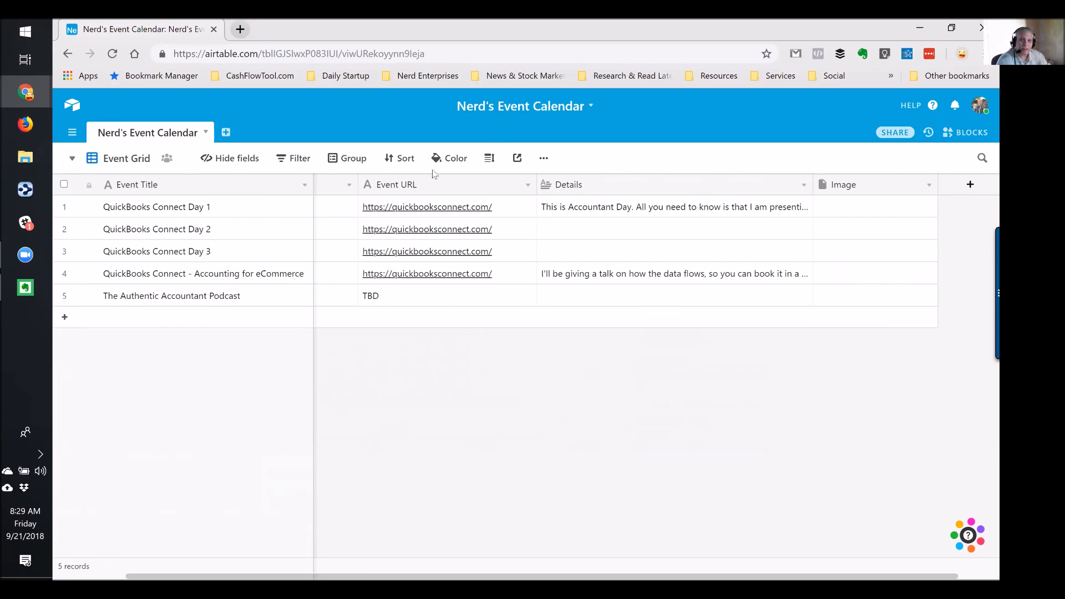
pyautogui.click(252, 207)
pyautogui.press('Right')
pyautogui.press('Right')
pyautogui.press('Right')
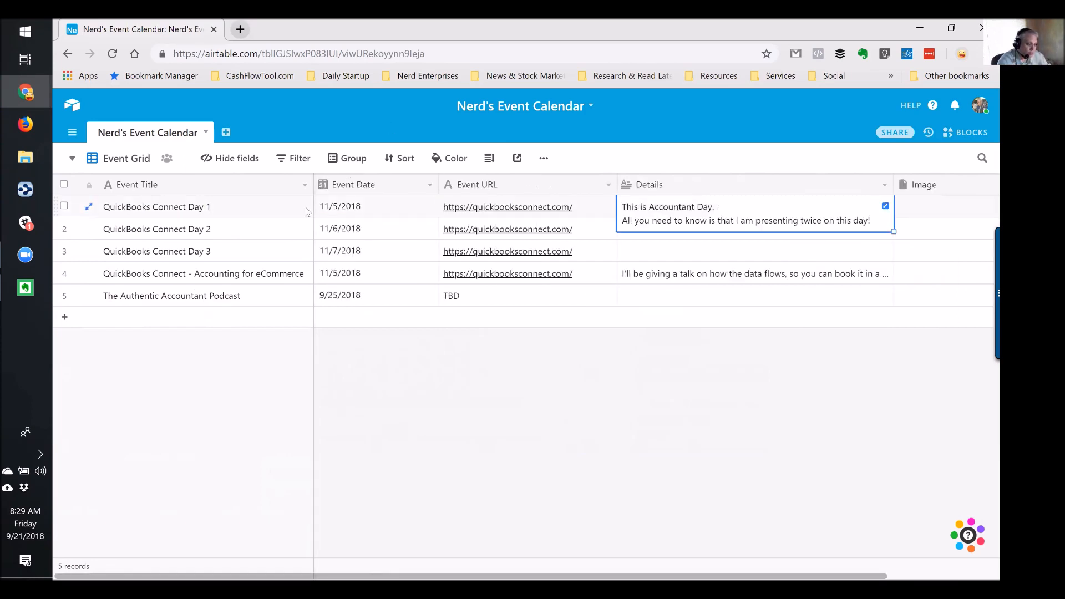
pyautogui.press('Right')
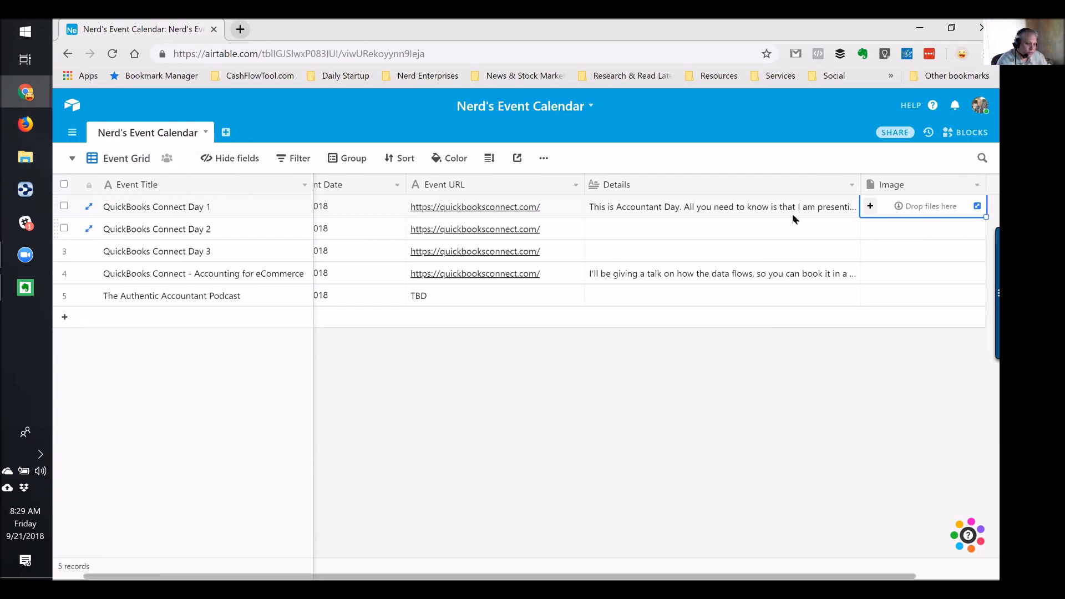
# Insert a Checkbox field named Approved Event to the right of Image
pyautogui.rightClick(905, 185)
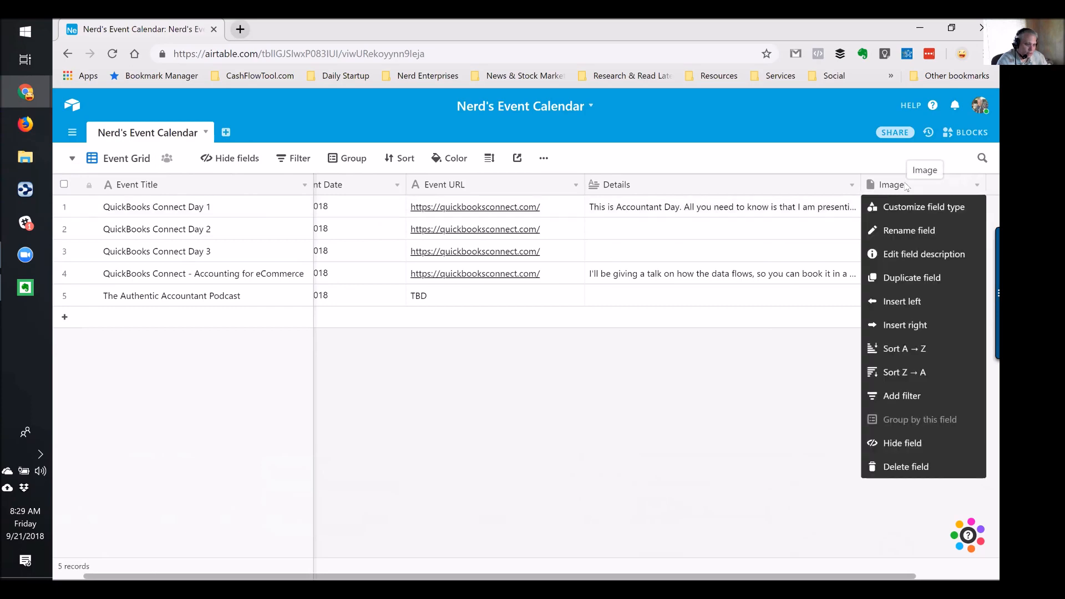
pyautogui.click(891, 324)
pyautogui.write('A')
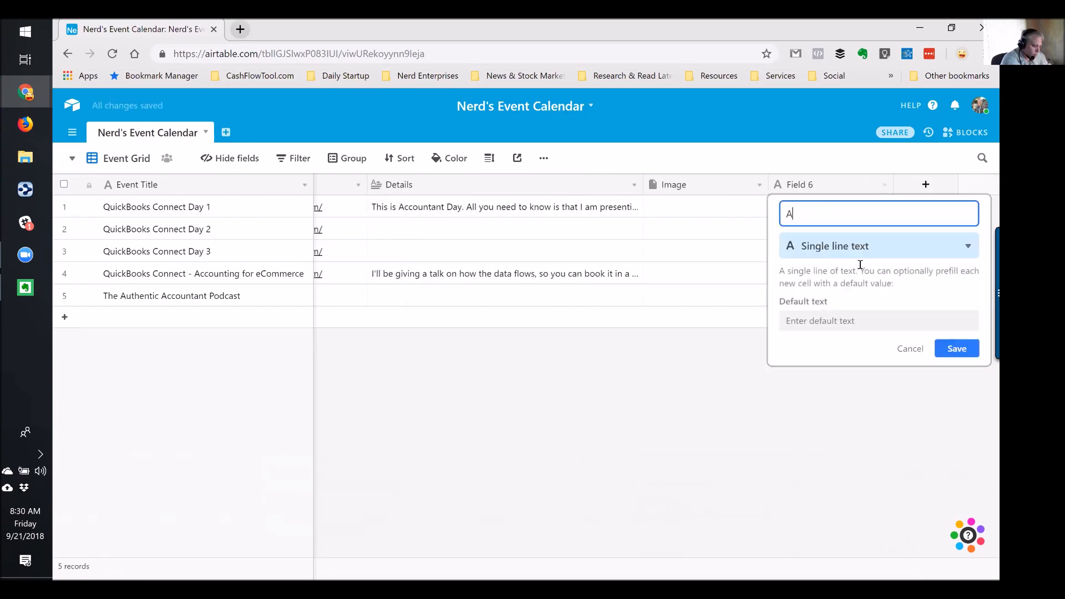
pyautogui.write('pproved')
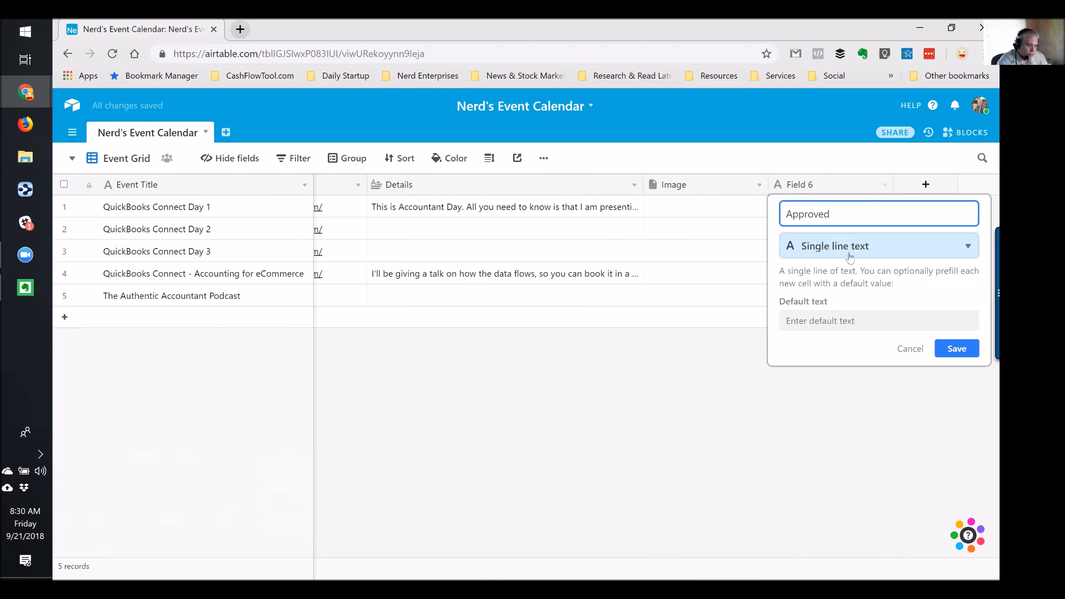
pyautogui.write(' Event')
pyautogui.click(845, 239)
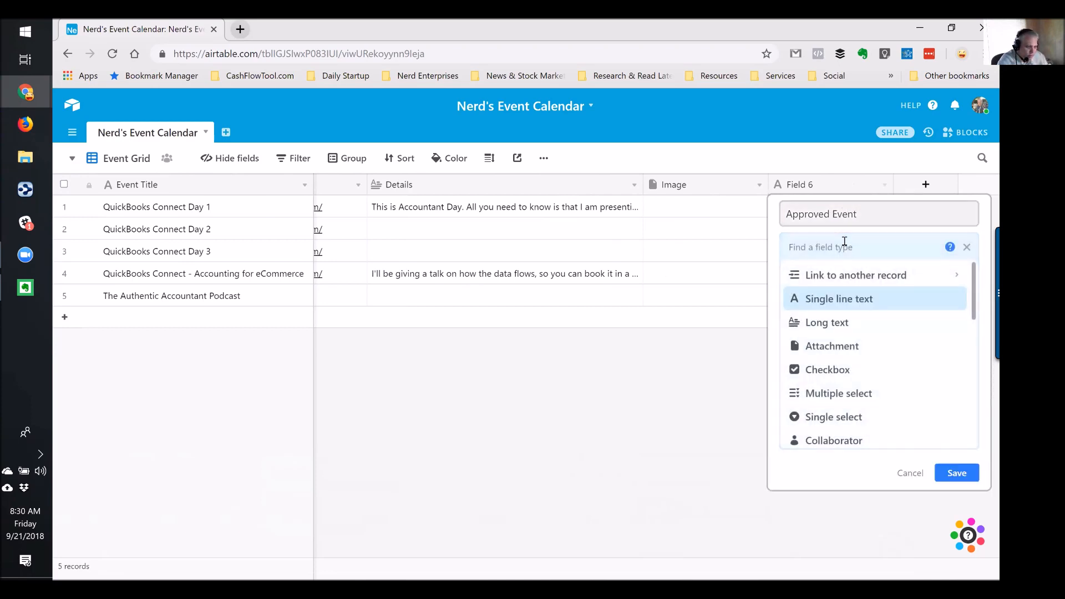
pyautogui.press('Return')
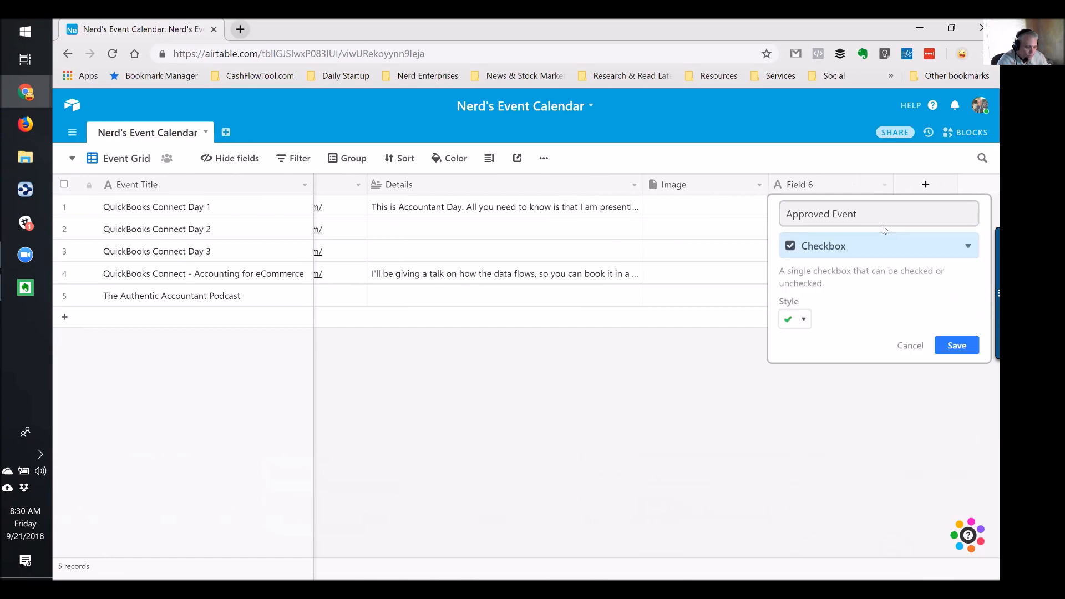
pyautogui.click(958, 345)
# Review the Image and Approved Event field settings without changes, then bring up the Downloads window
pyautogui.click(697, 207)
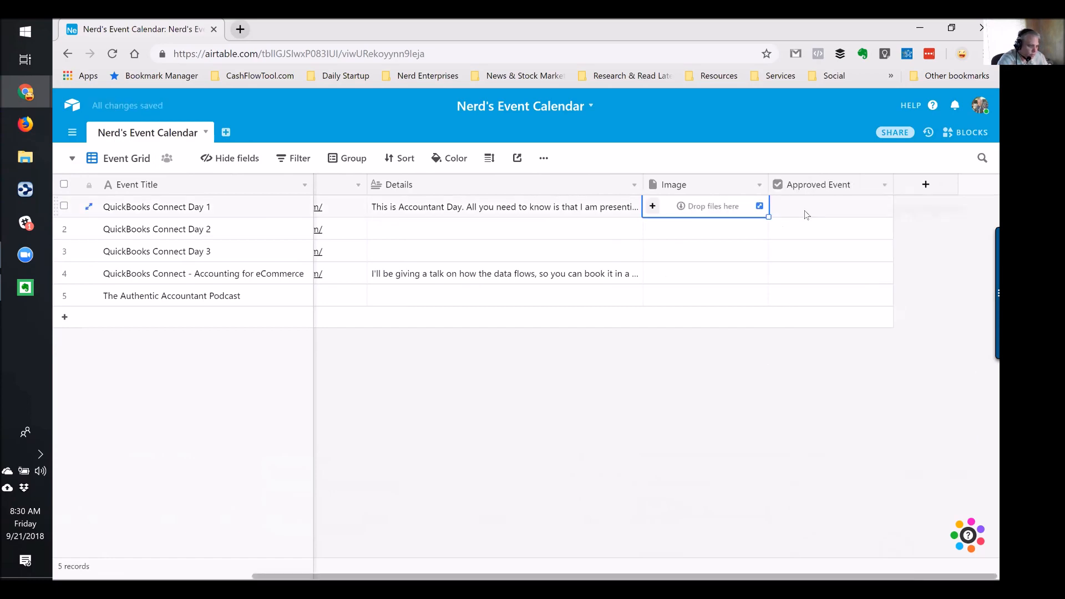
pyautogui.doubleClick(680, 189)
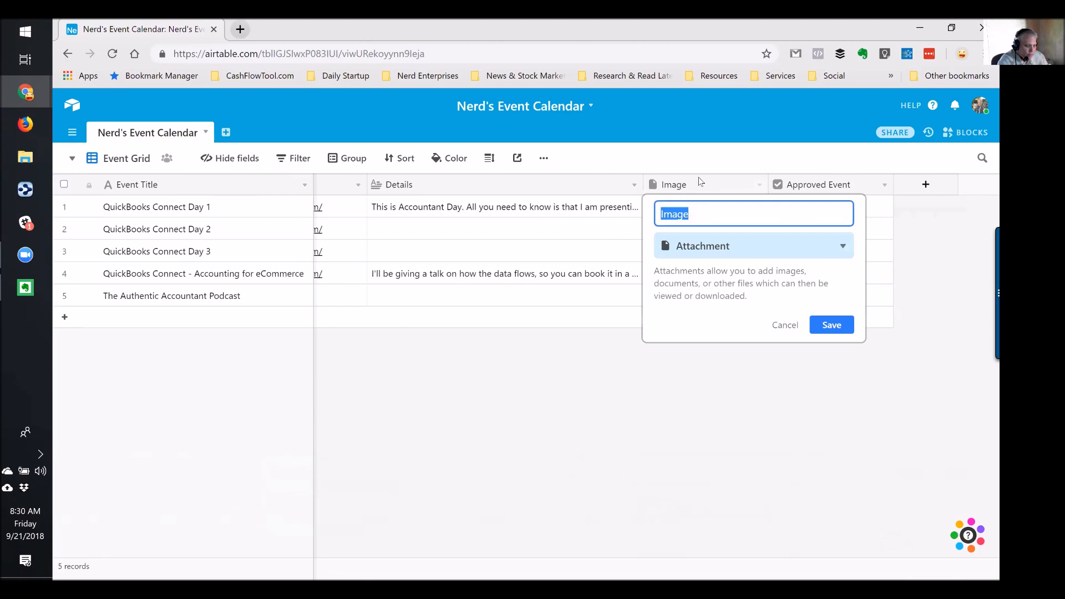
pyautogui.click(827, 184)
pyautogui.click(911, 209)
pyautogui.click(838, 206)
pyautogui.doubleClick(839, 185)
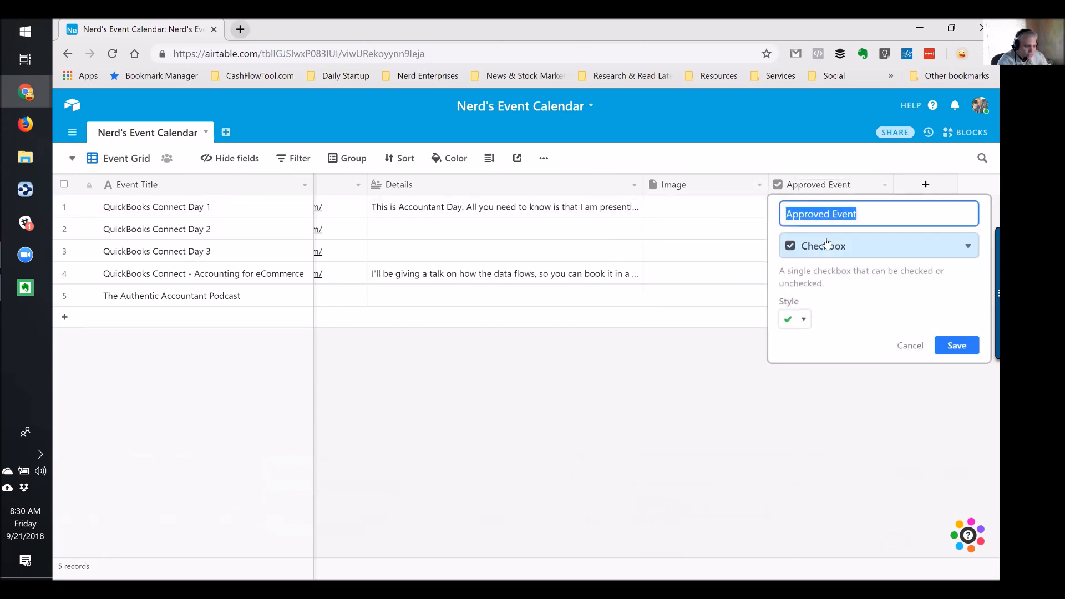
pyautogui.click(711, 209)
pyautogui.click(20, 162)
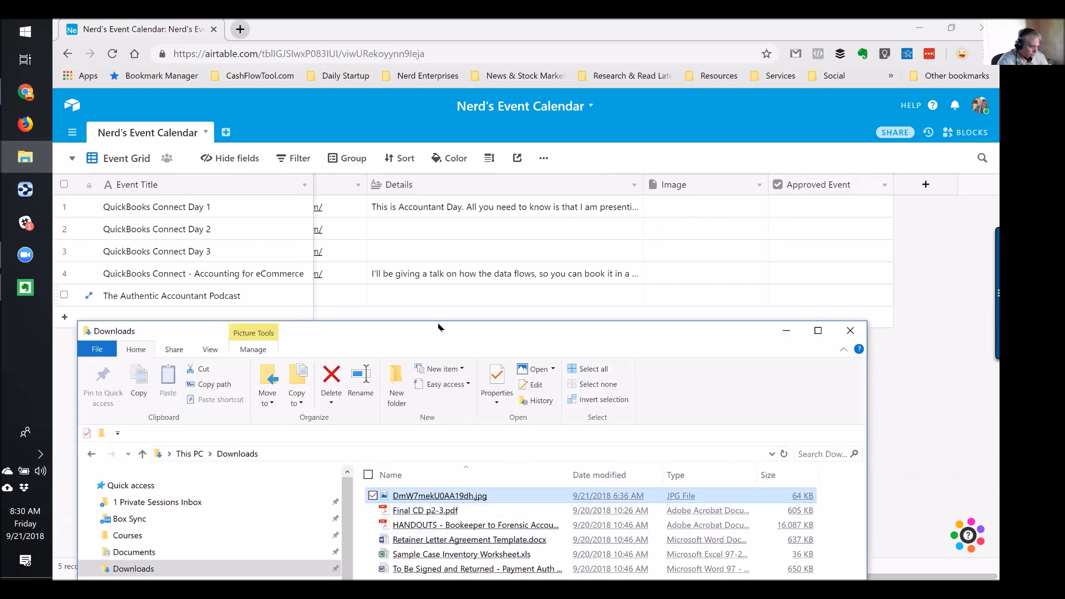
# Drag the downloaded JPG into The Authentic Accountant Podcast's Image cell, then hide the Downloads window
pyautogui.moveTo(432, 340); pyautogui.dragTo(435, 360)
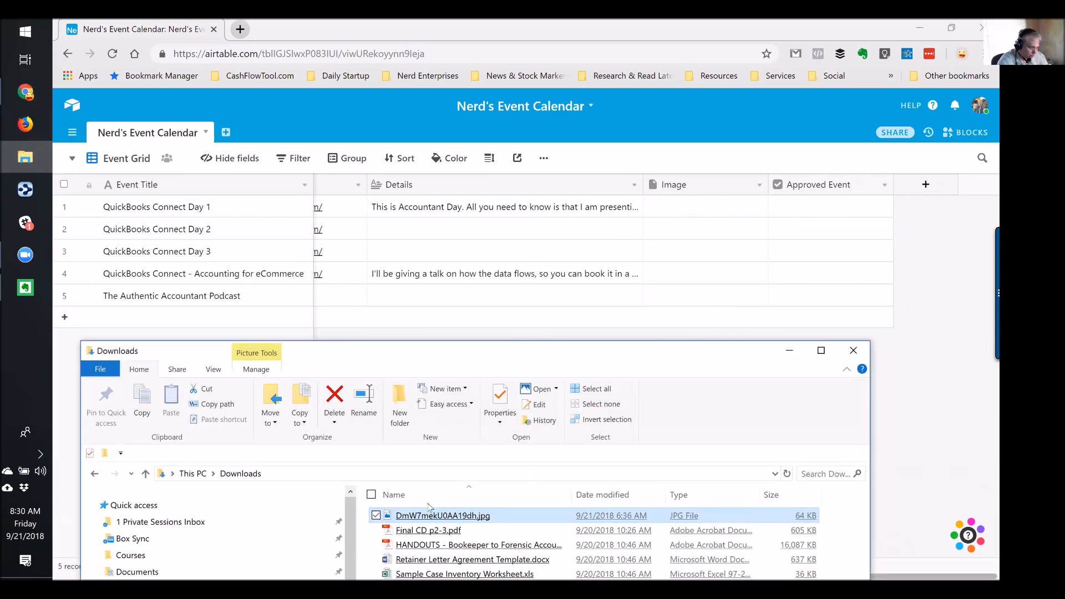
pyautogui.moveTo(422, 518); pyautogui.dragTo(697, 292)
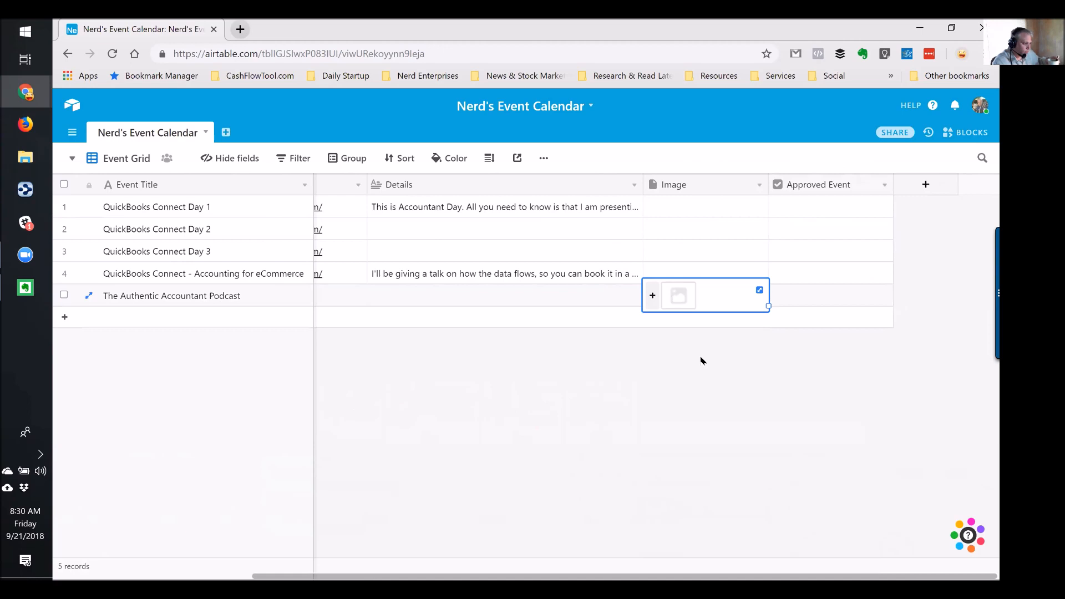
pyautogui.click(25, 157)
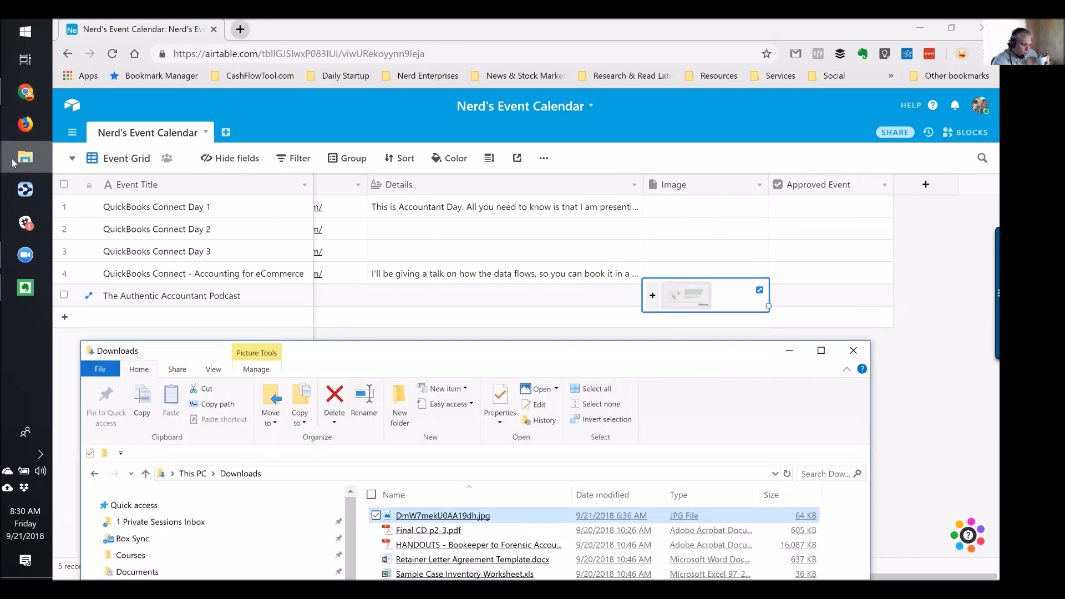
pyautogui.click(790, 351)
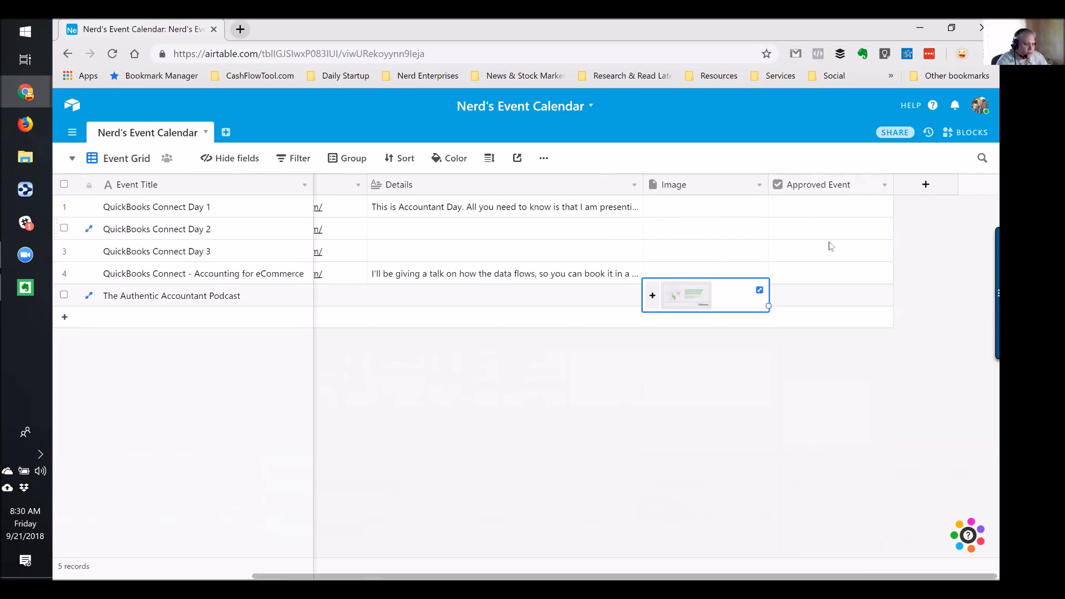
# Tick Approved Event for QuickBooks Connect Day 1
pyautogui.click(813, 211)
pyautogui.click(827, 209)
pyautogui.click(827, 235)
# Tick Approved Event for QuickBooks Connect Days 2 and 3 and Accounting for eCommerce
pyautogui.click(831, 229)
pyautogui.click(831, 257)
pyautogui.click(831, 251)
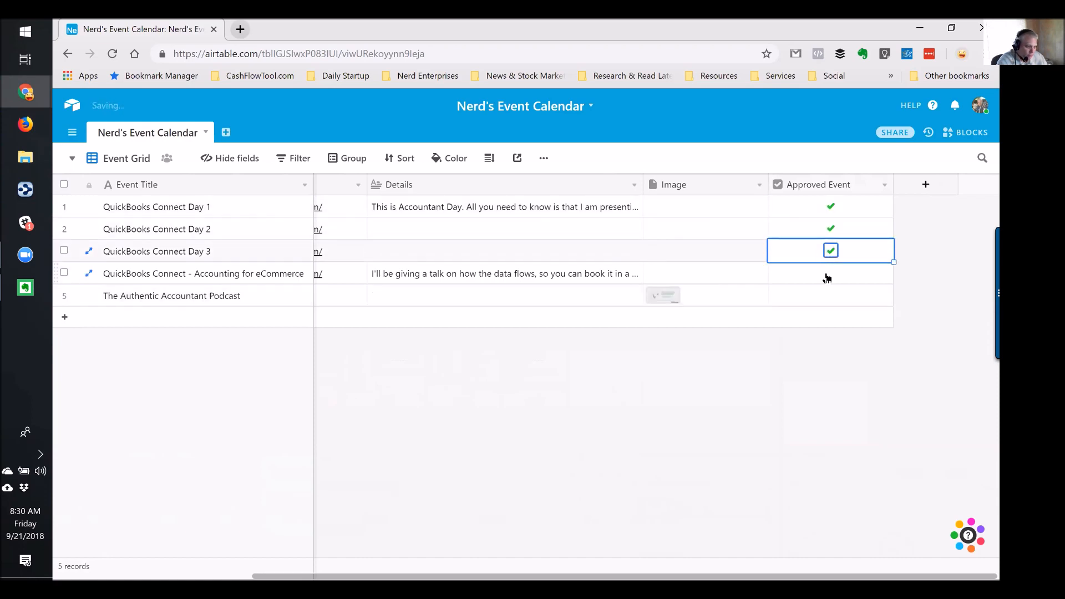
pyautogui.click(826, 277)
pyautogui.click(831, 273)
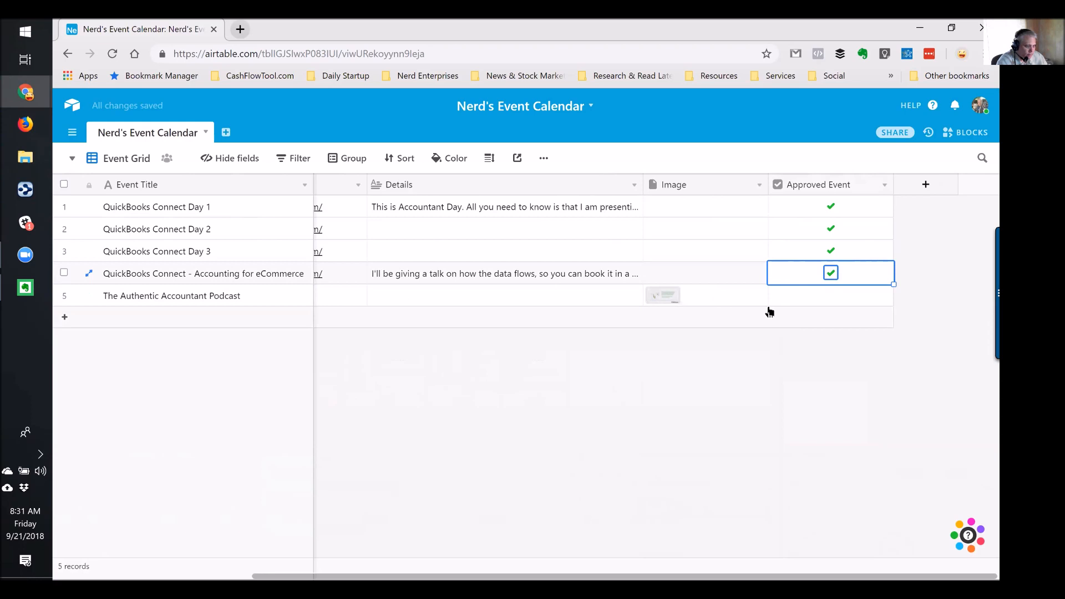
# Switch to the Calendar view
pyautogui.click(730, 275)
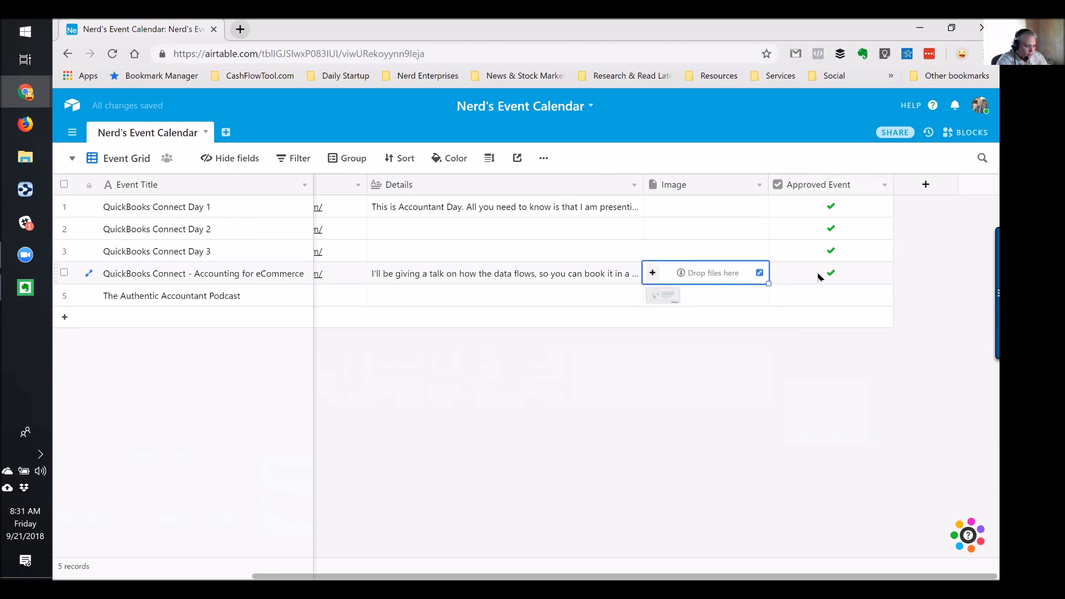
pyautogui.click(72, 159)
pyautogui.click(137, 221)
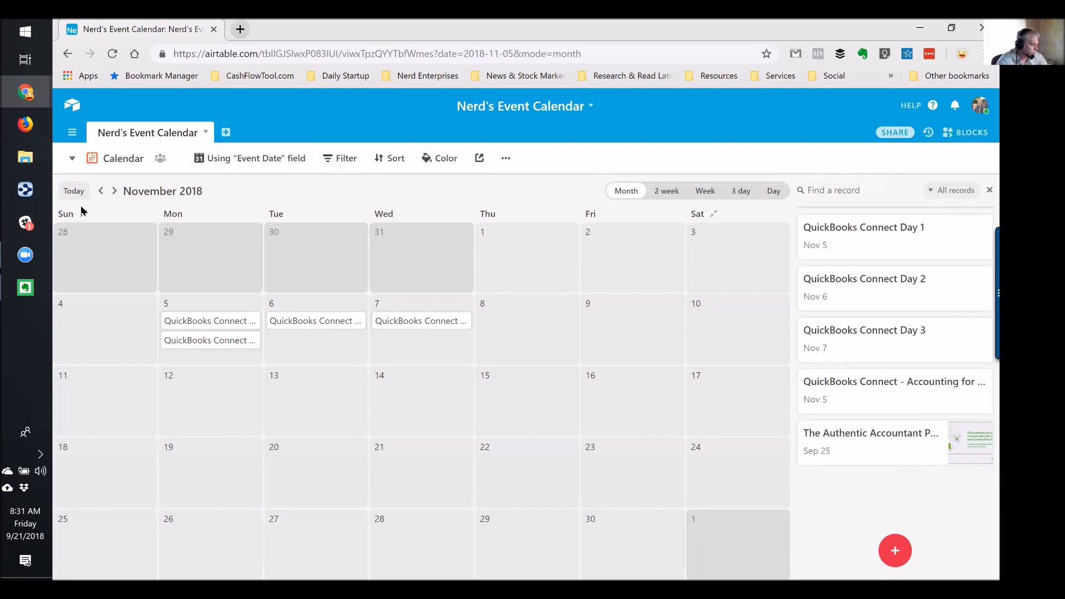
# Jump the calendar to today and add a filter keeping only records with Approved Event checked
pyautogui.click(72, 193)
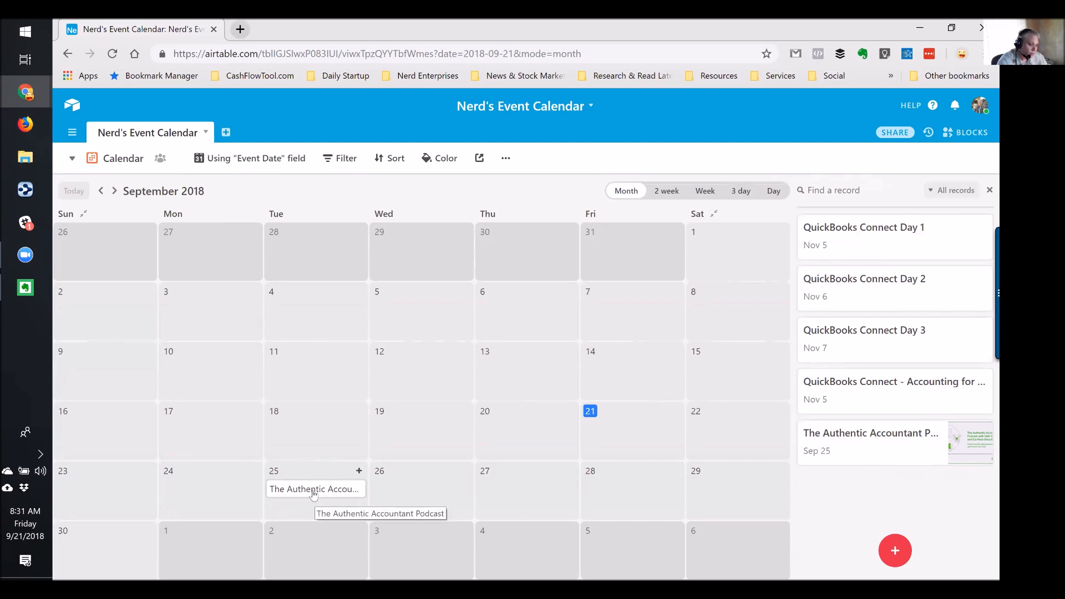
pyautogui.click(340, 158)
pyautogui.click(360, 215)
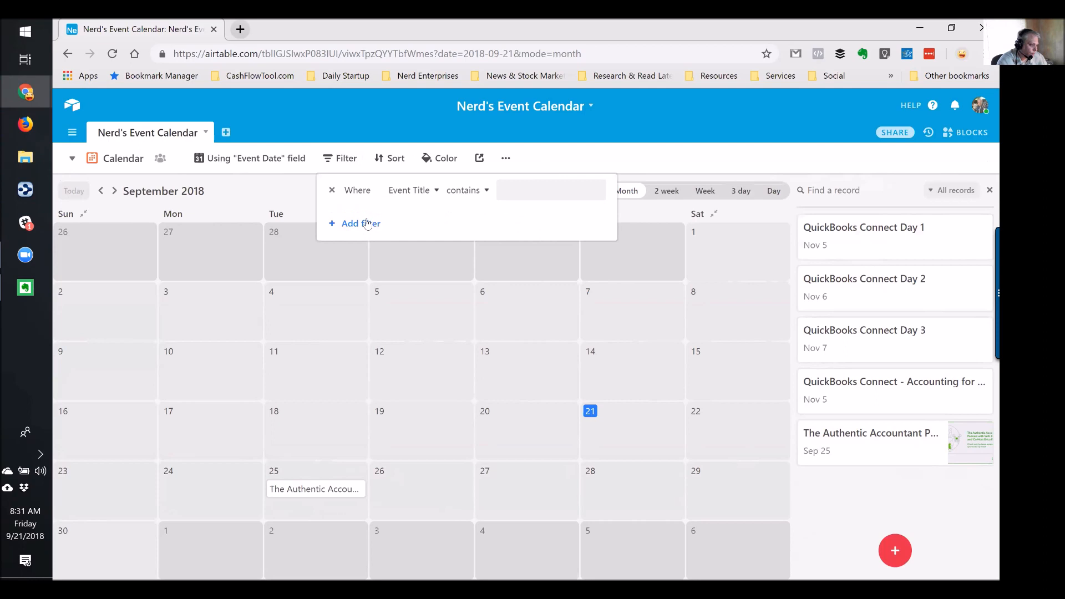
pyautogui.click(407, 191)
pyautogui.click(403, 360)
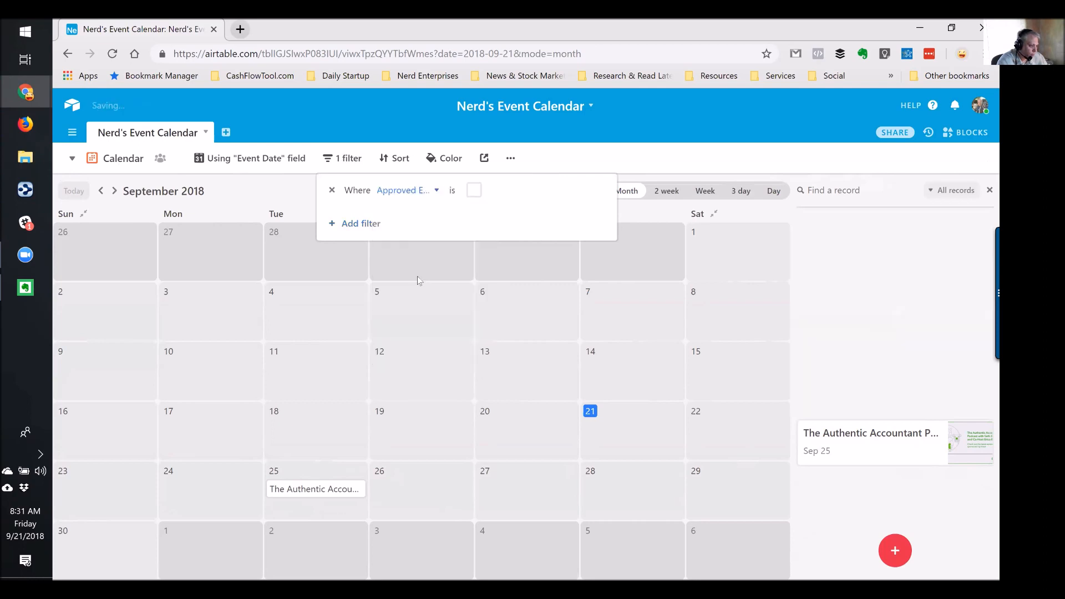
pyautogui.click(474, 192)
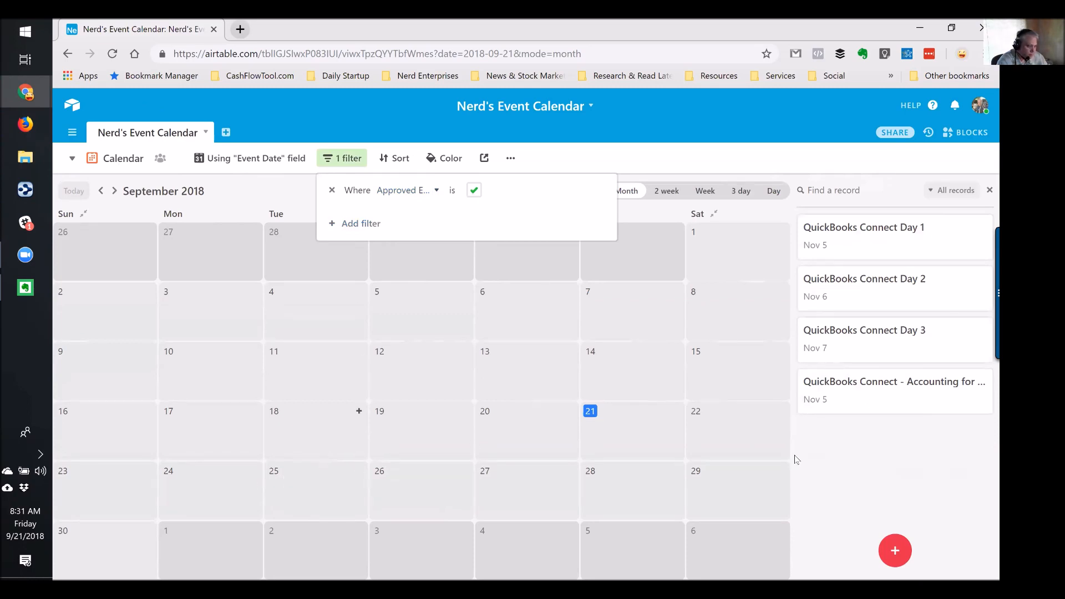
pyautogui.click(838, 455)
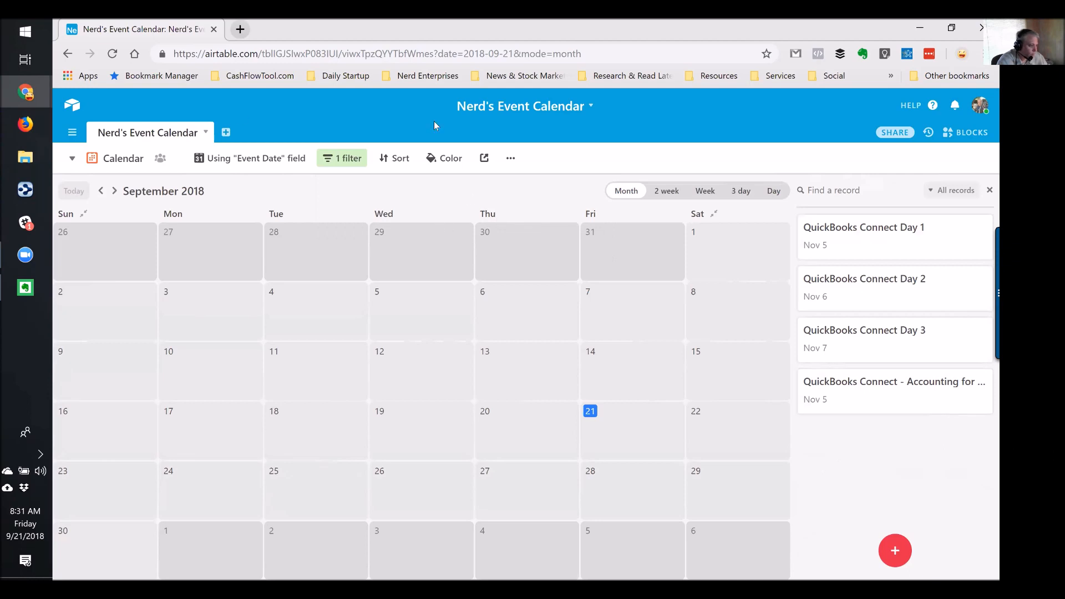
pyautogui.click(72, 159)
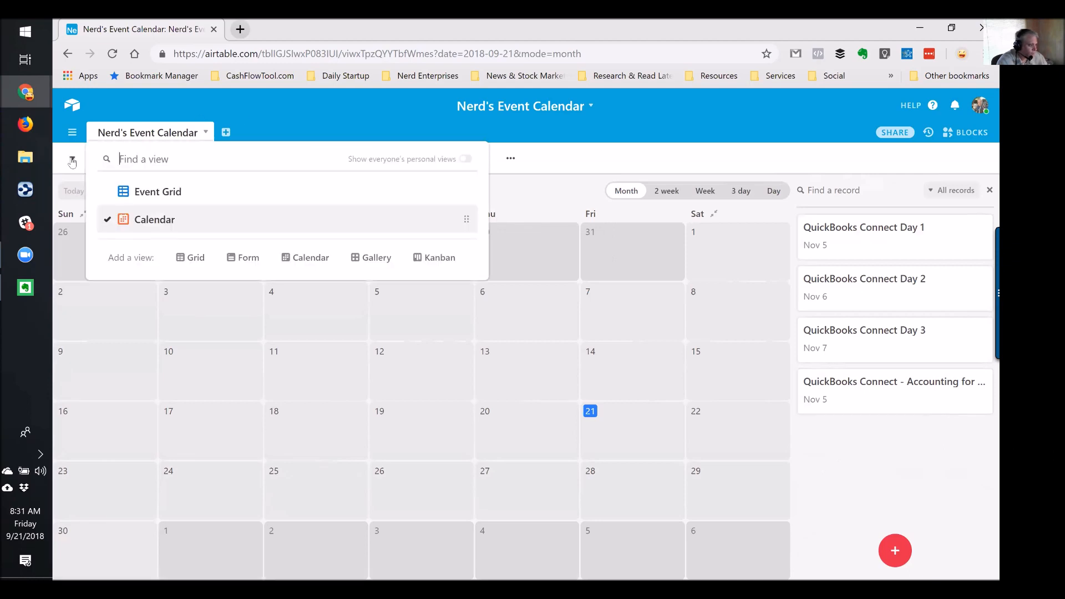
# In Event Grid, tick Approved Event for The Authentic Accountant Podcast, then return to Calendar view
pyautogui.click(164, 194)
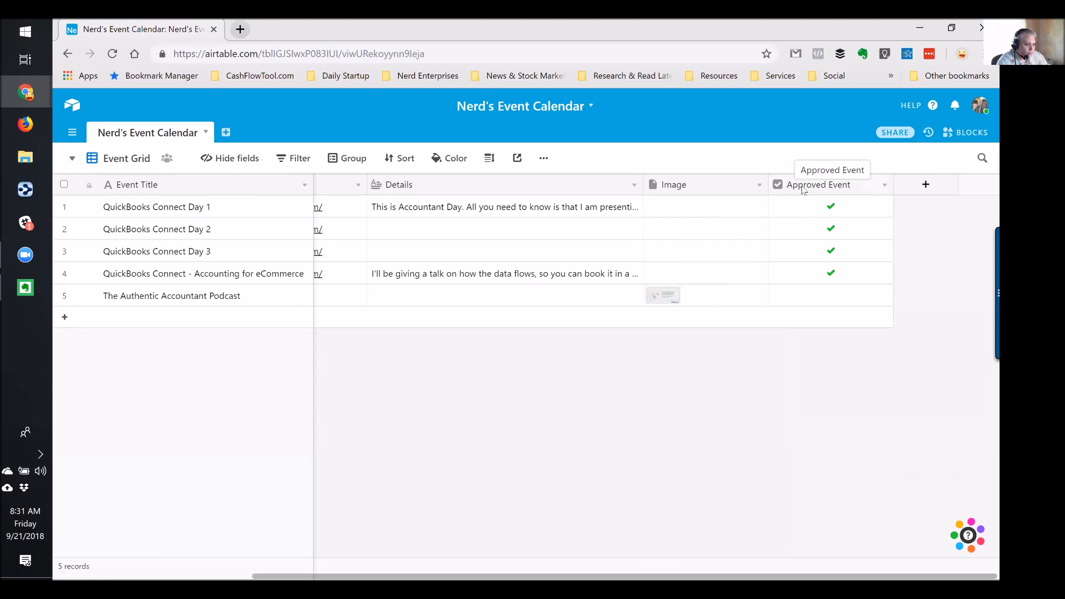
pyautogui.click(830, 296)
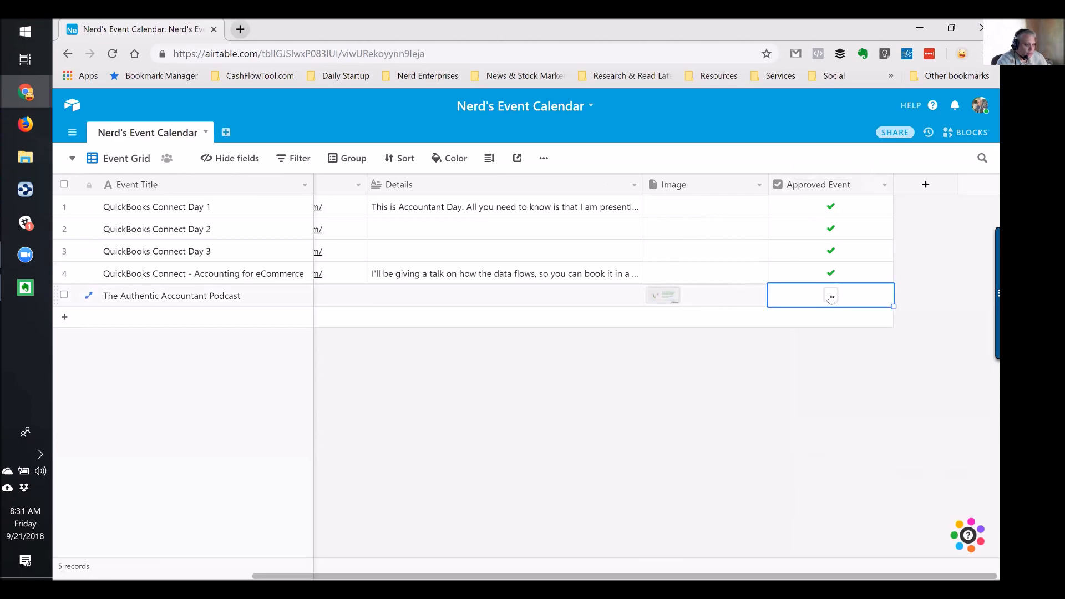
pyautogui.click(829, 298)
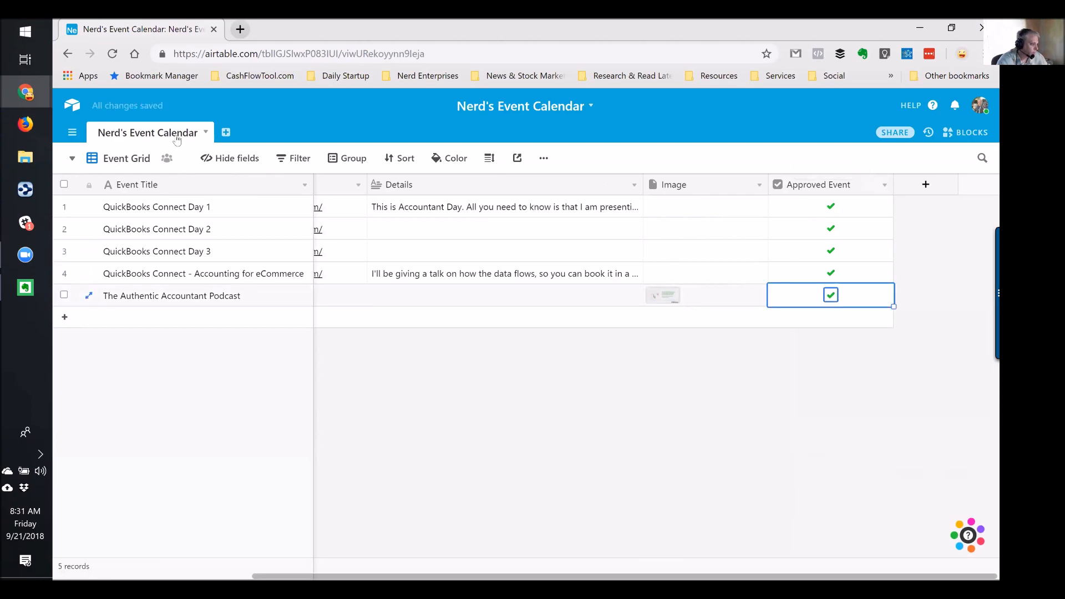
pyautogui.click(70, 160)
pyautogui.click(161, 217)
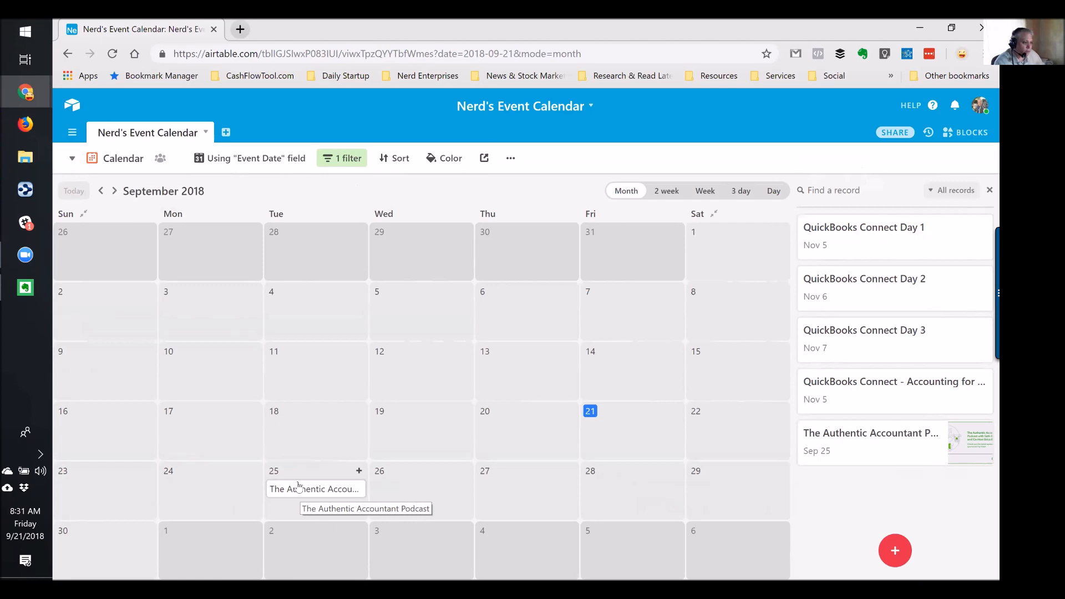
pyautogui.click(483, 159)
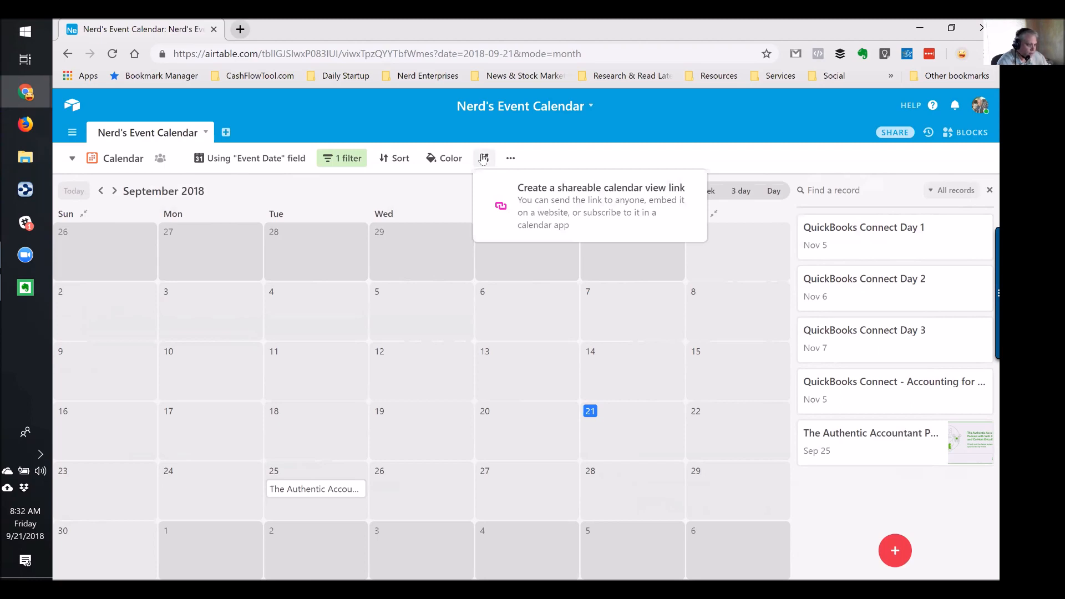
# Advance to November 2018 and create a shareable calendar link with Month as default display
pyautogui.click(114, 192)
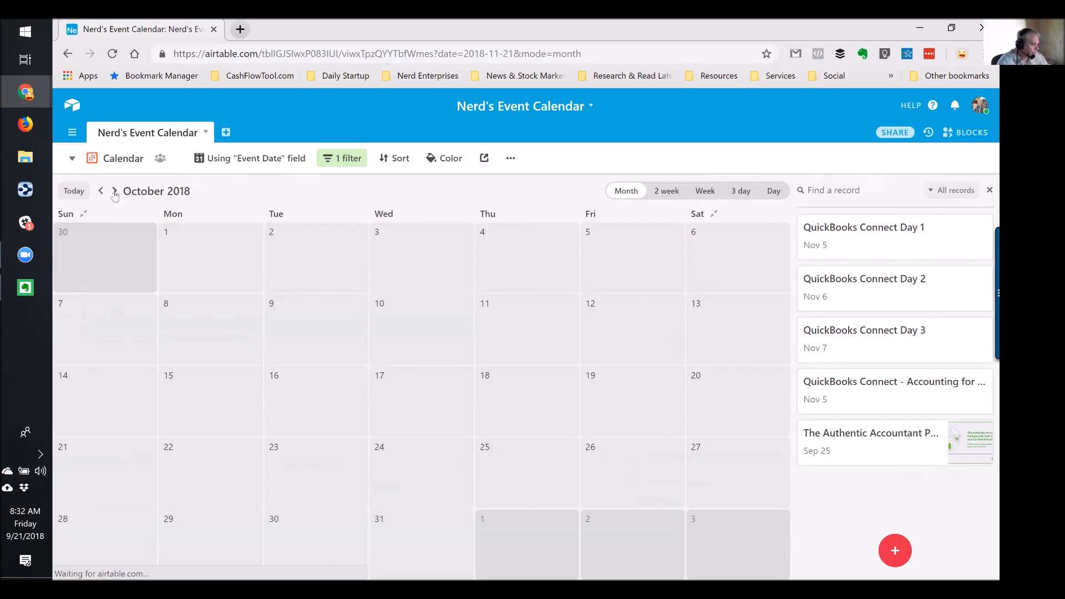
pyautogui.click(114, 192)
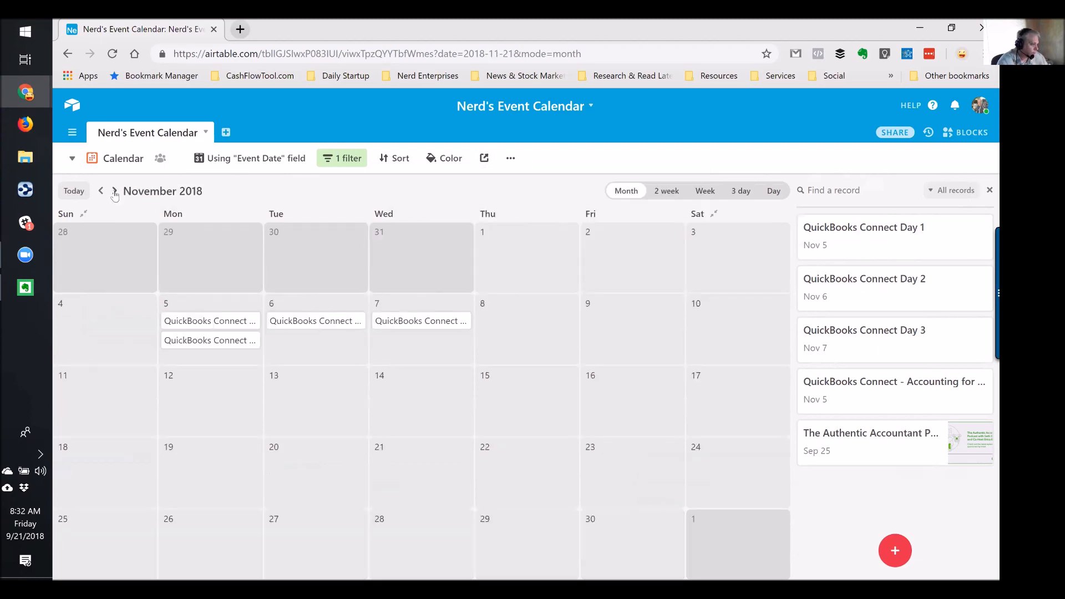
pyautogui.click(483, 158)
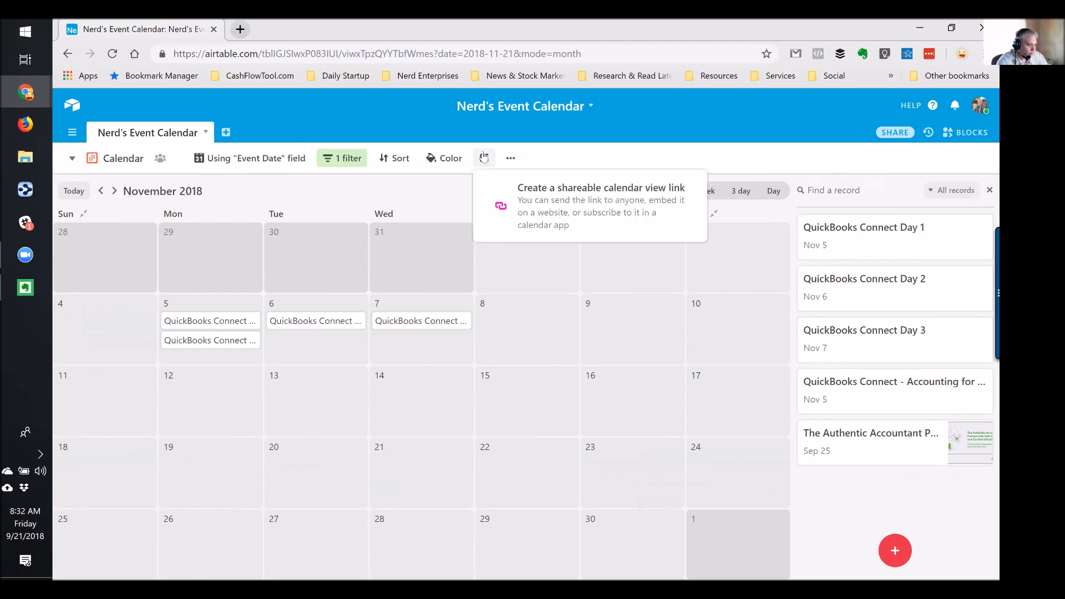
pyautogui.click(582, 196)
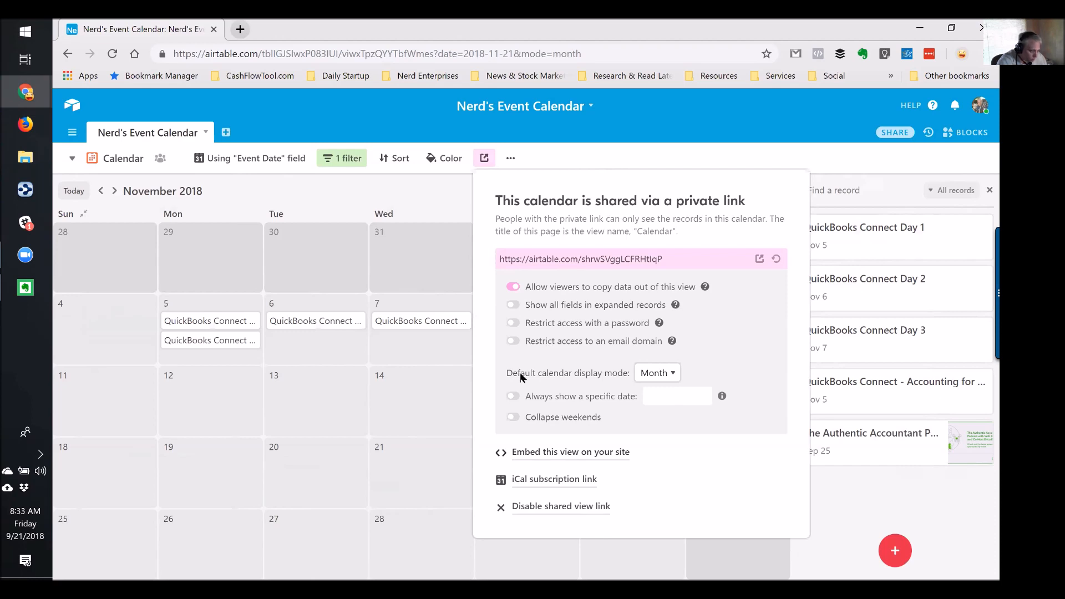
pyautogui.click(654, 378)
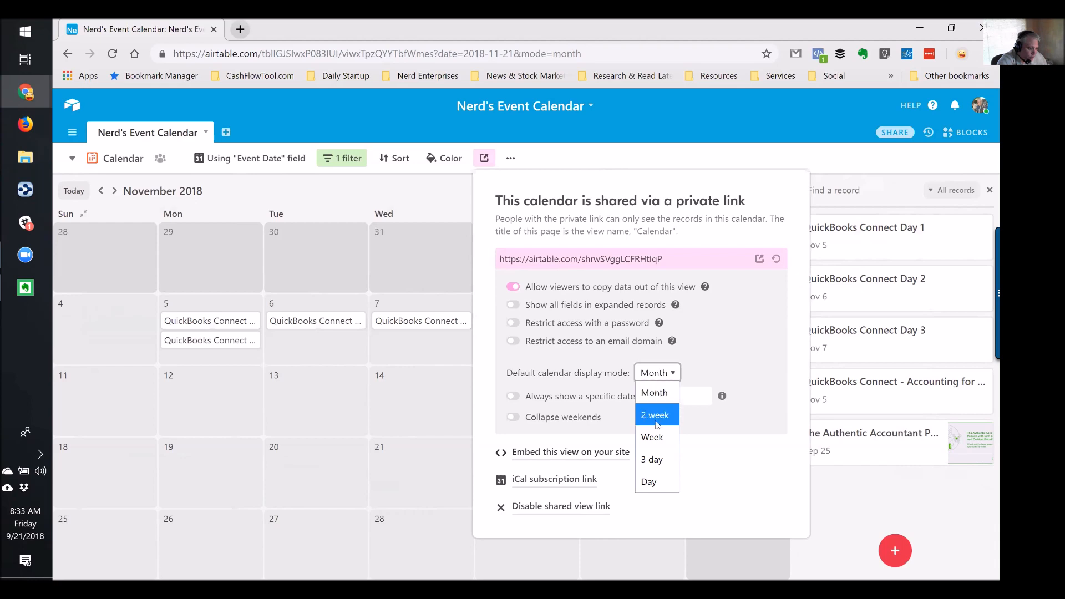
pyautogui.click(659, 390)
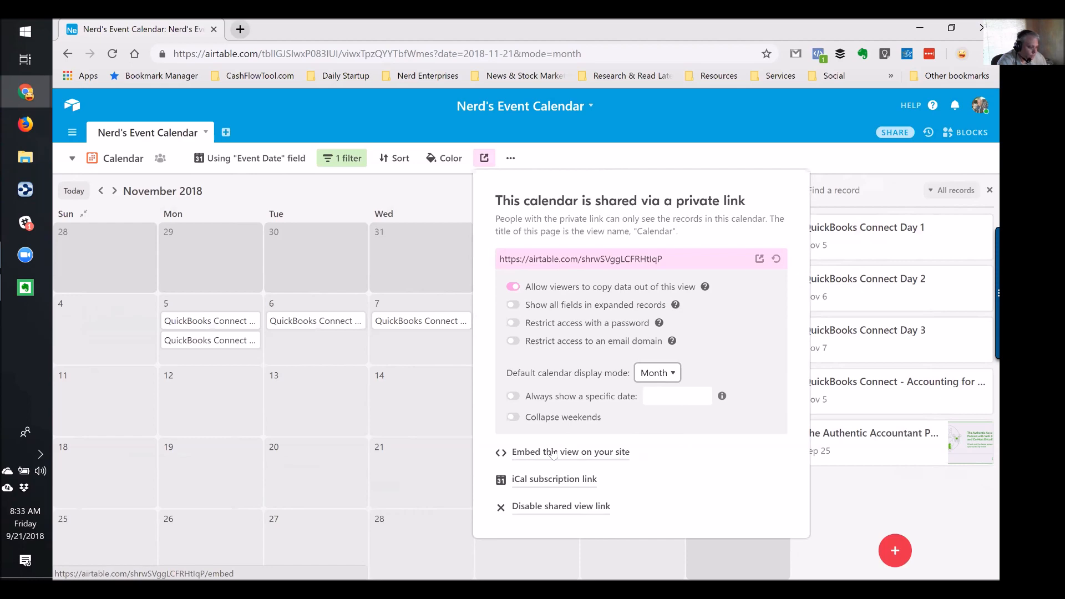
# Select and copy the private link URL, then open a new browser tab
pyautogui.click(695, 258)
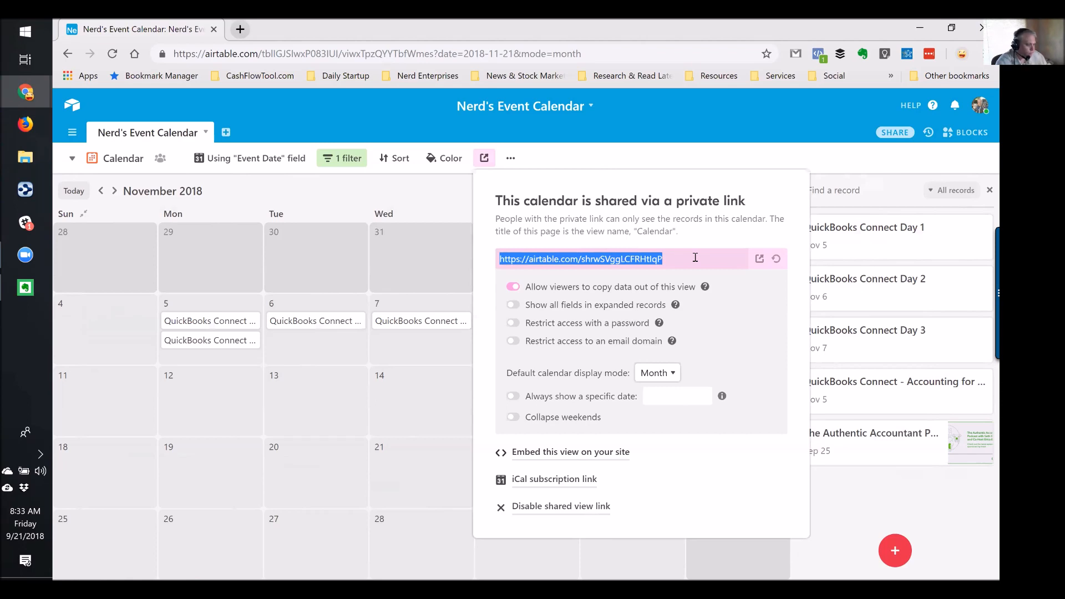
pyautogui.click(681, 258)
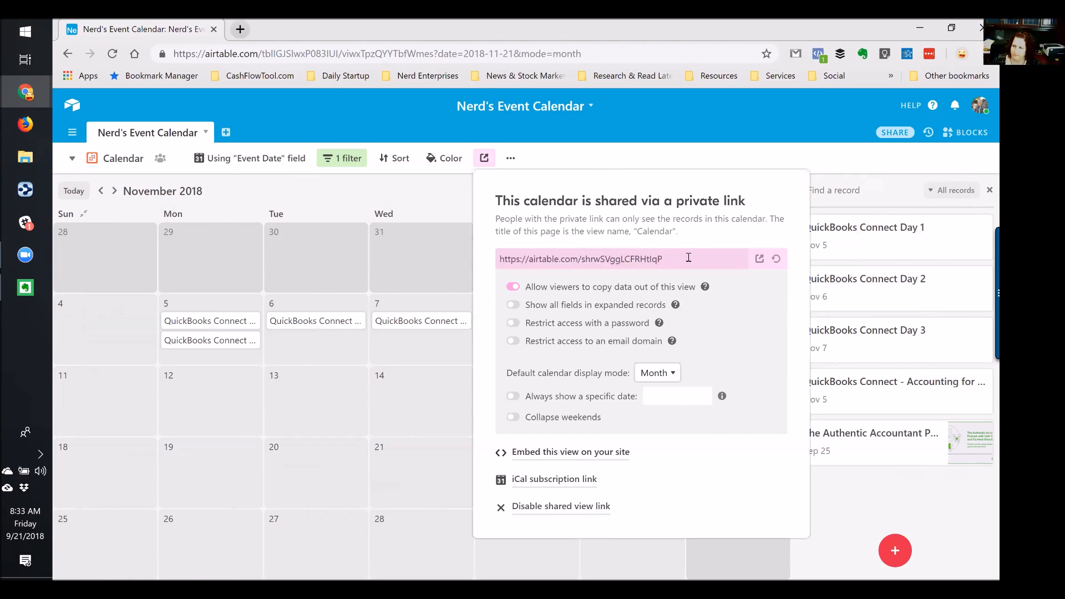
pyautogui.moveTo(662, 258); pyautogui.dragTo(500, 254)
pyautogui.hotkey('ctrl', 'c')
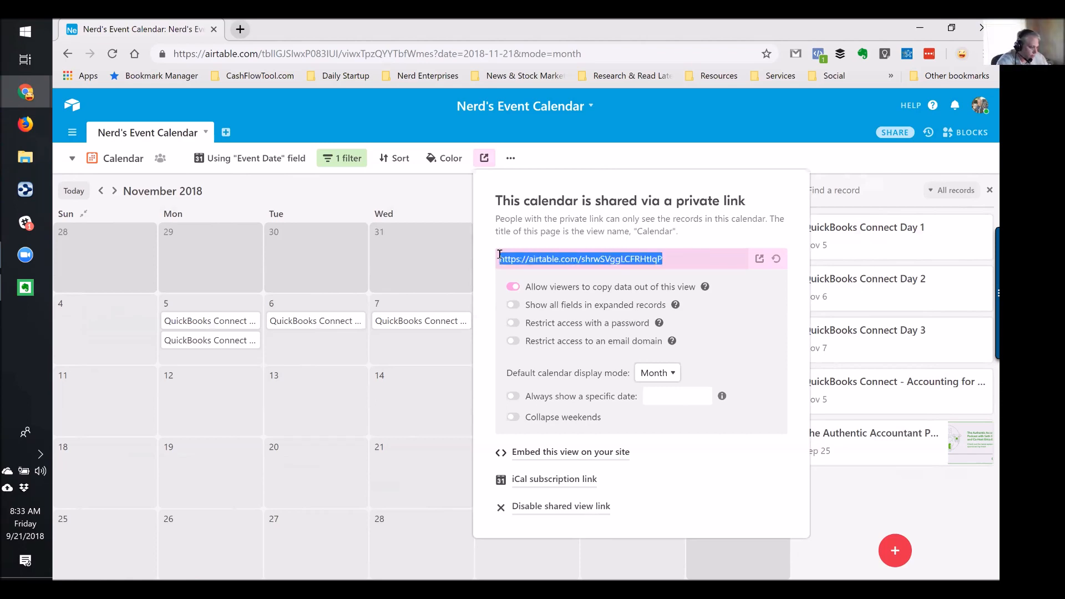
pyautogui.click(239, 29)
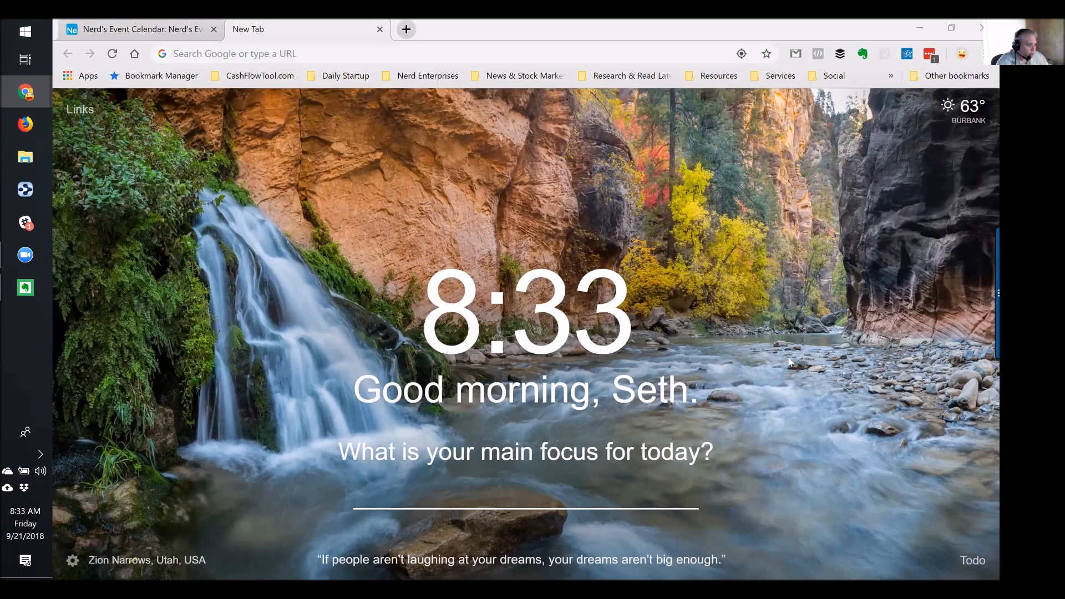
# Load the pasted private link and advance the shared calendar to November 2018
pyautogui.click(250, 52)
pyautogui.hotkey('ctrl', 'v')
pyautogui.press('Return')
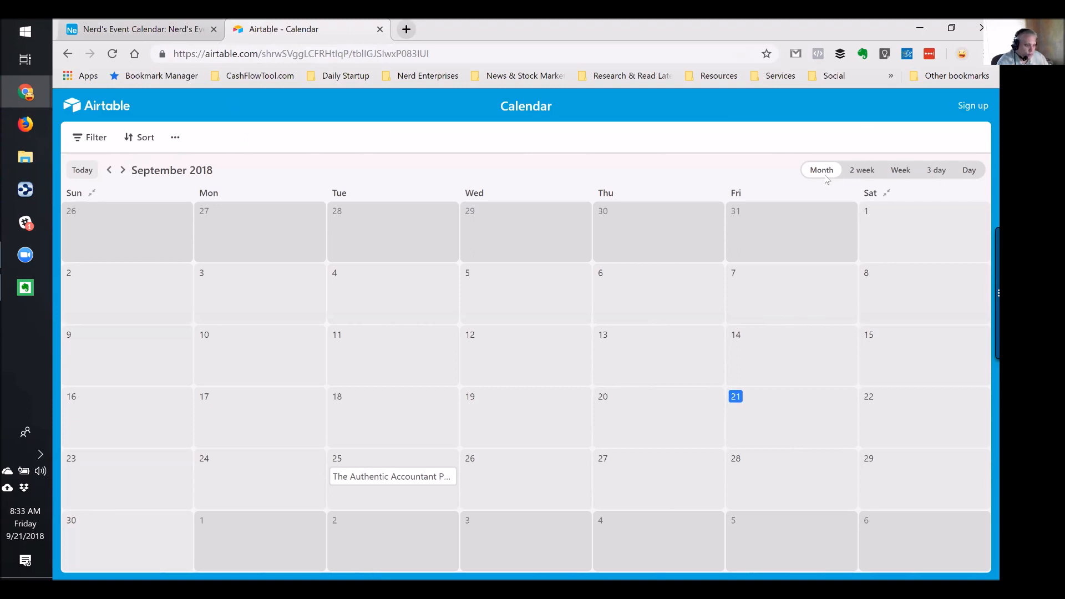
pyautogui.click(122, 170)
pyautogui.click(122, 170)
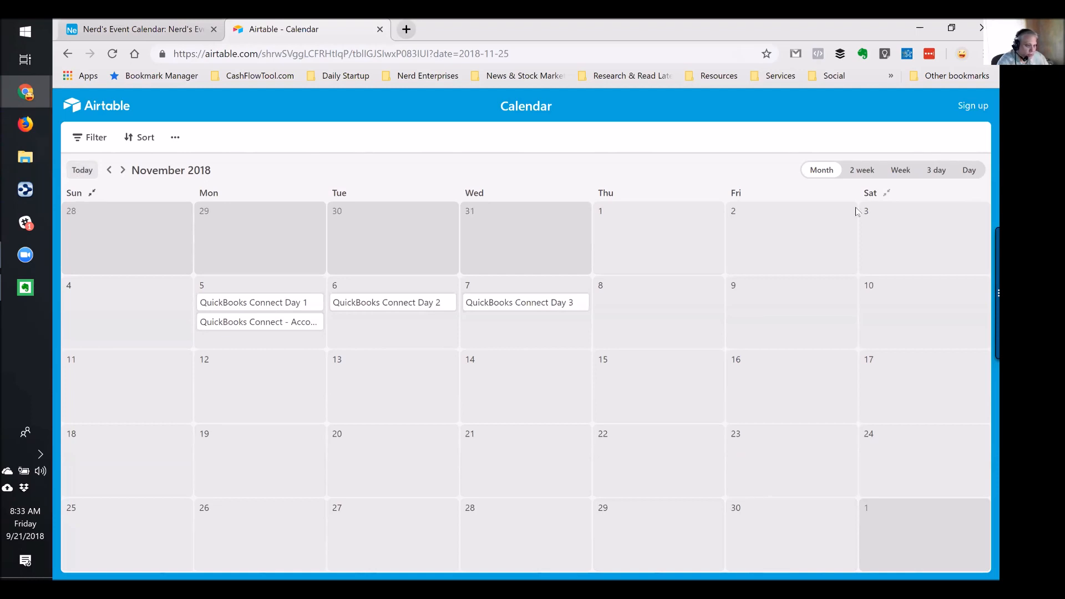
# Toggle weekend collapse, check the viewer Filter and Sort options, then return to the base's tab
pyautogui.click(885, 194)
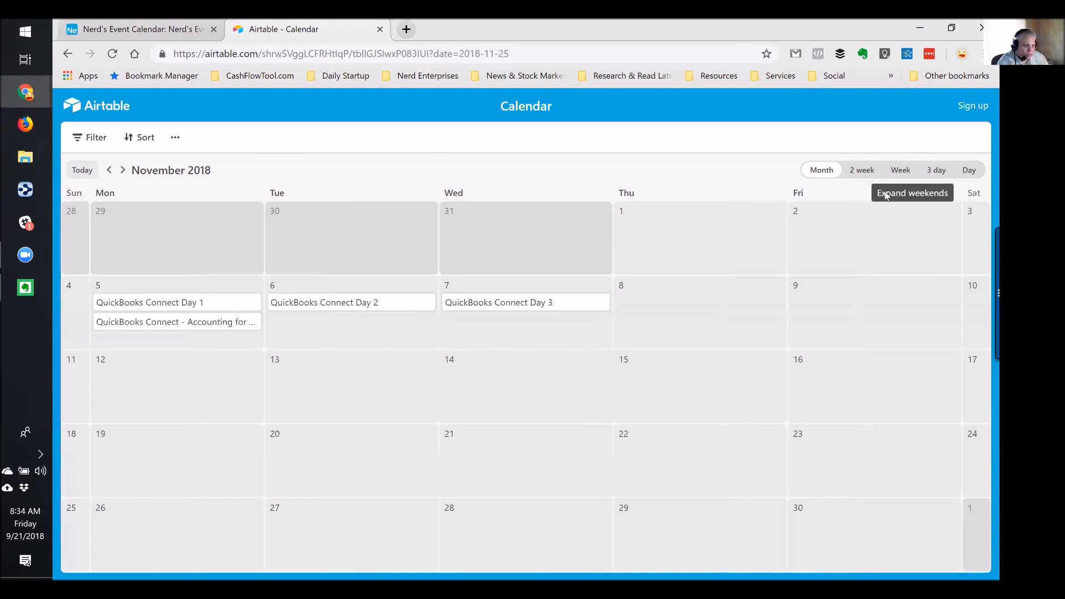
pyautogui.click(973, 194)
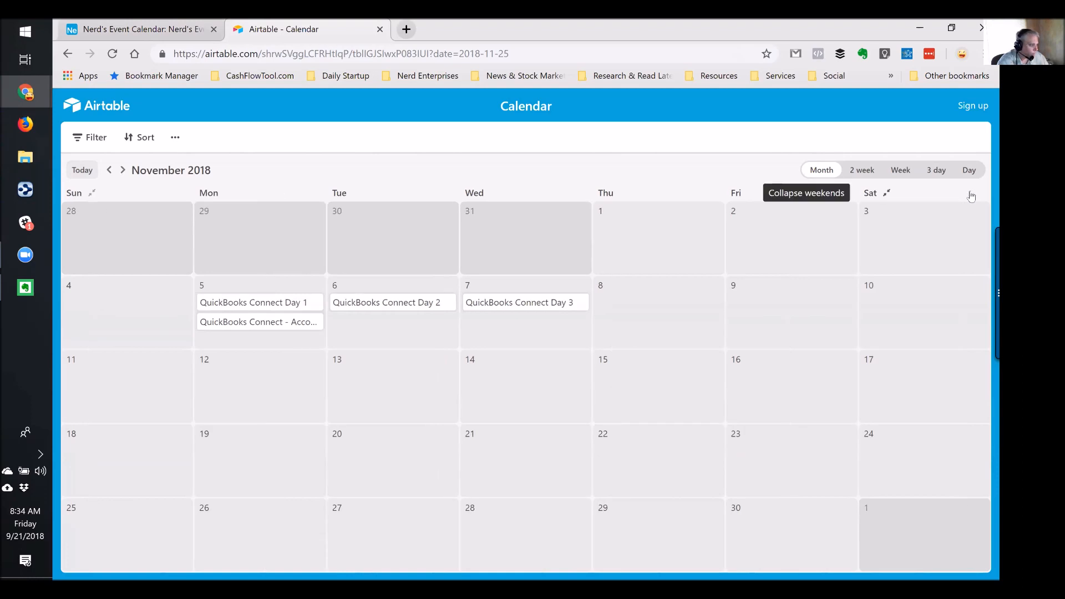
pyautogui.click(94, 139)
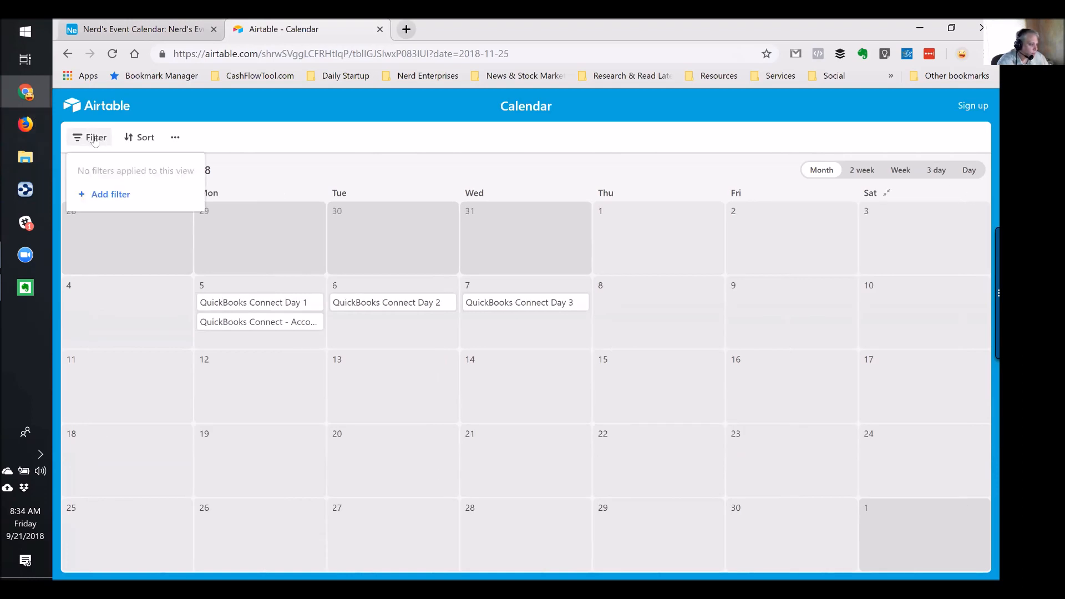
pyautogui.click(133, 140)
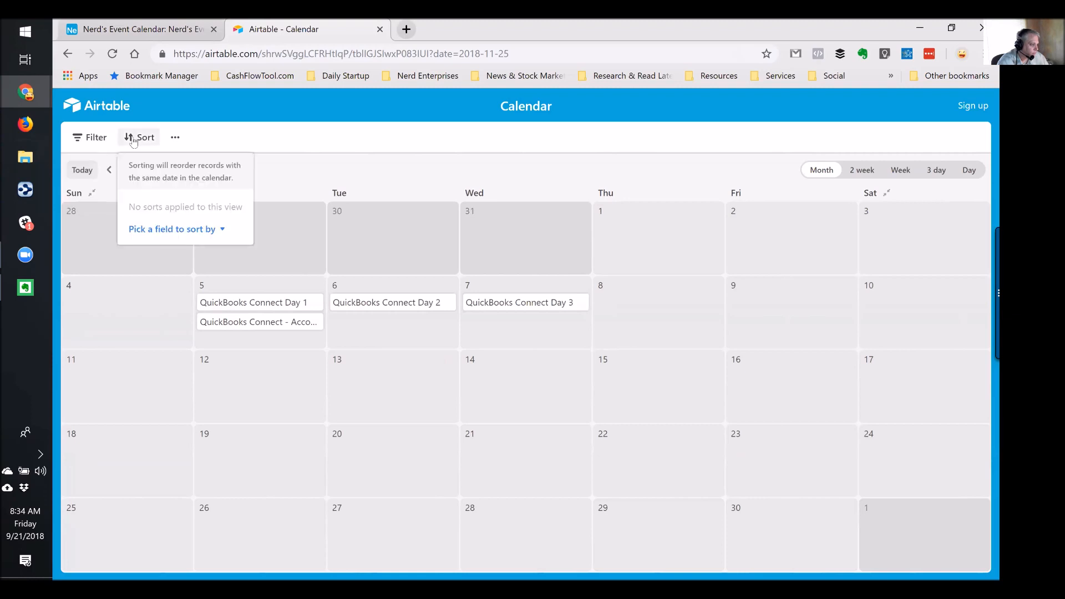
pyautogui.click(134, 141)
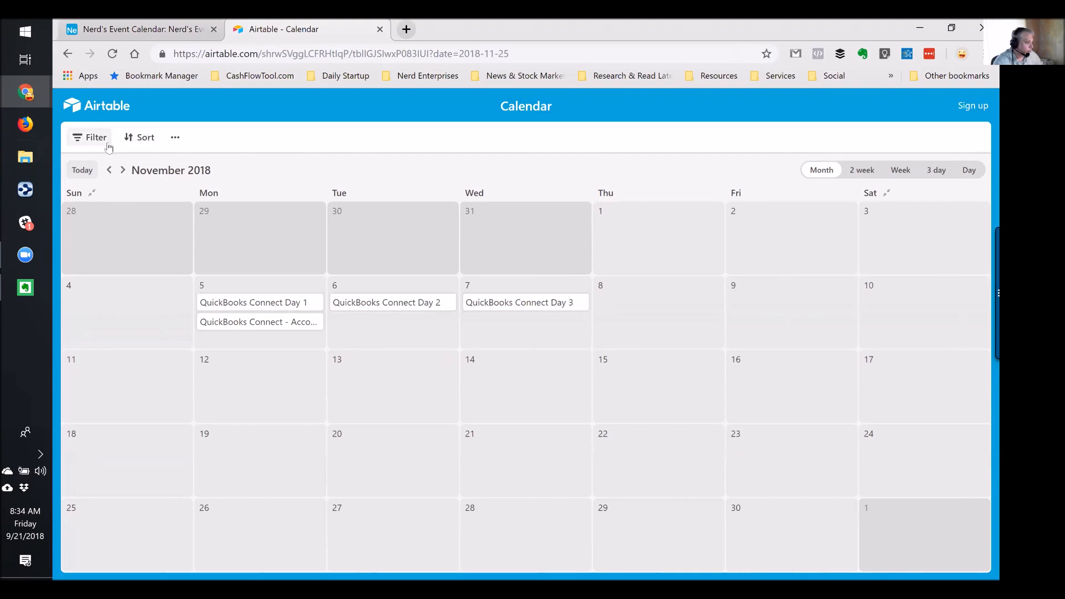
pyautogui.click(147, 35)
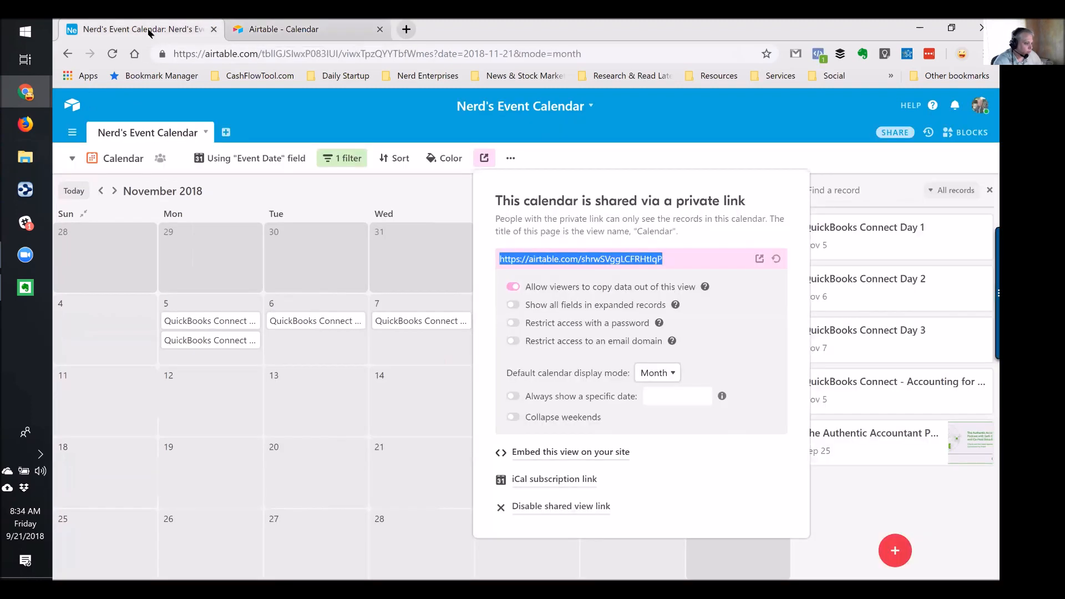
# Switch back to the Event Grid view
pyautogui.click(72, 158)
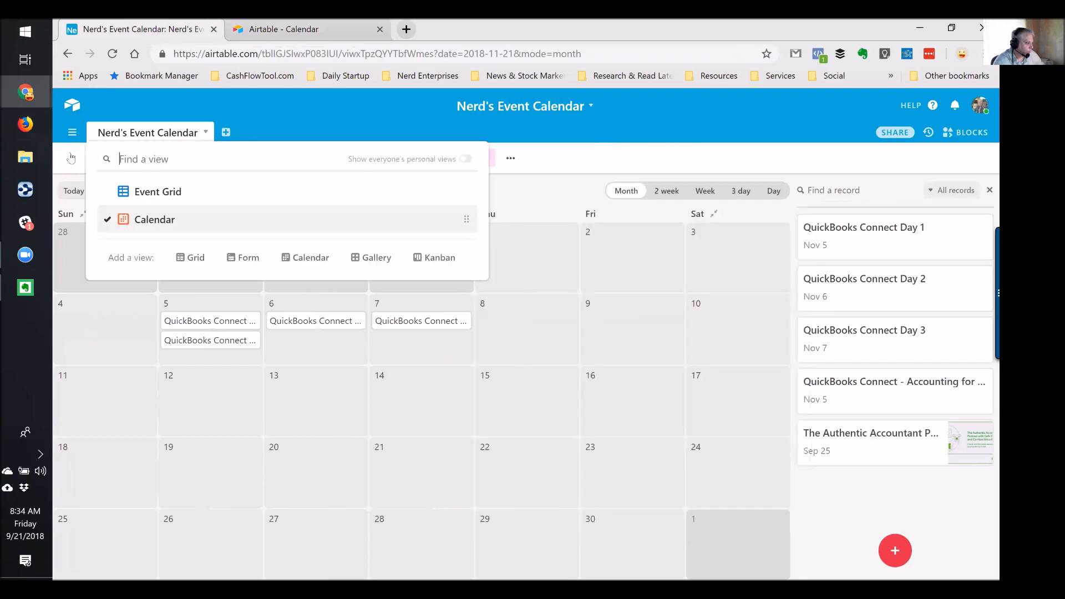
pyautogui.click(131, 191)
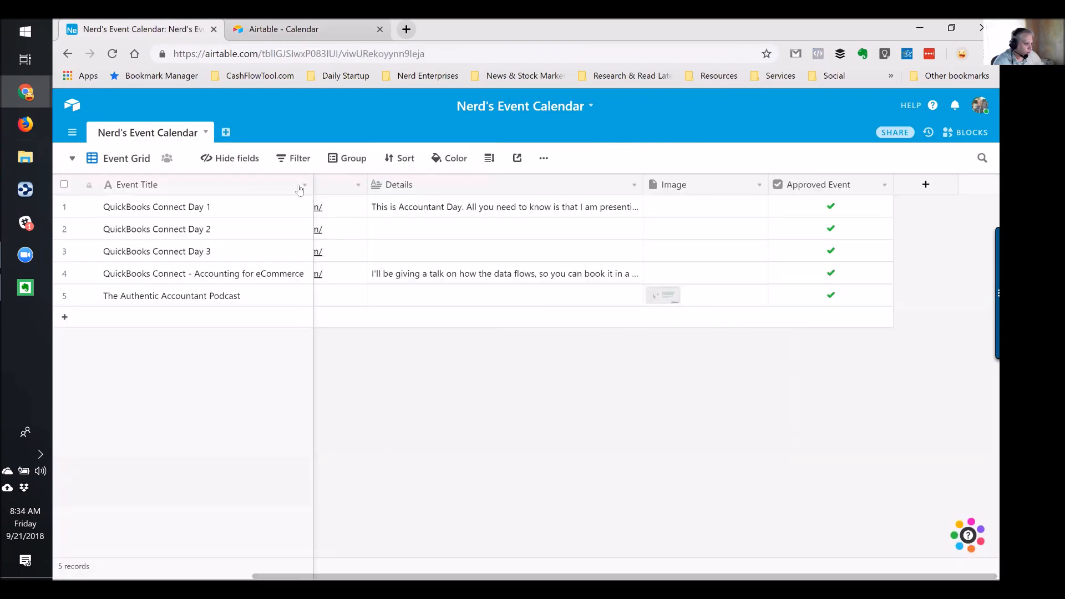
pyautogui.click(279, 206)
pyautogui.hscroll(-5, 280, 206)
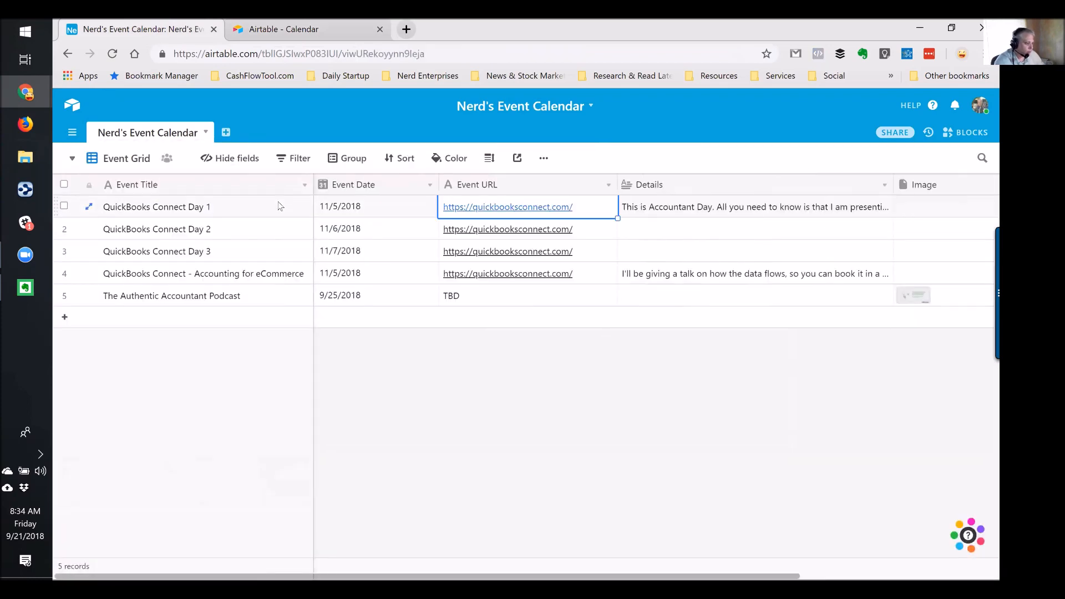
# Open and cancel the Event Date field settings, then select the QuickBooks Connect title cells
pyautogui.doubleClick(369, 184)
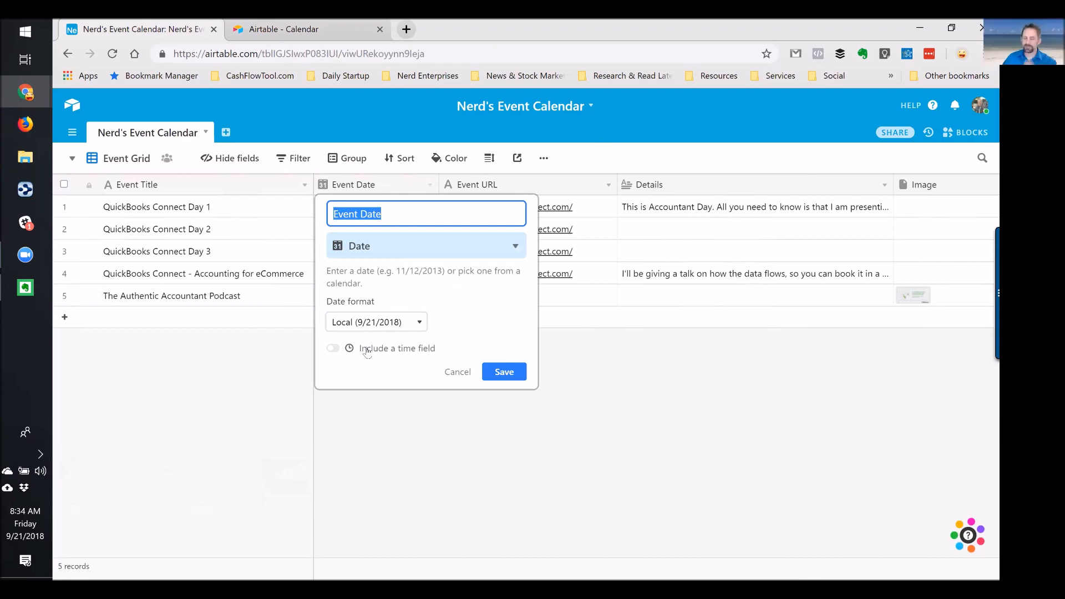
pyautogui.click(450, 372)
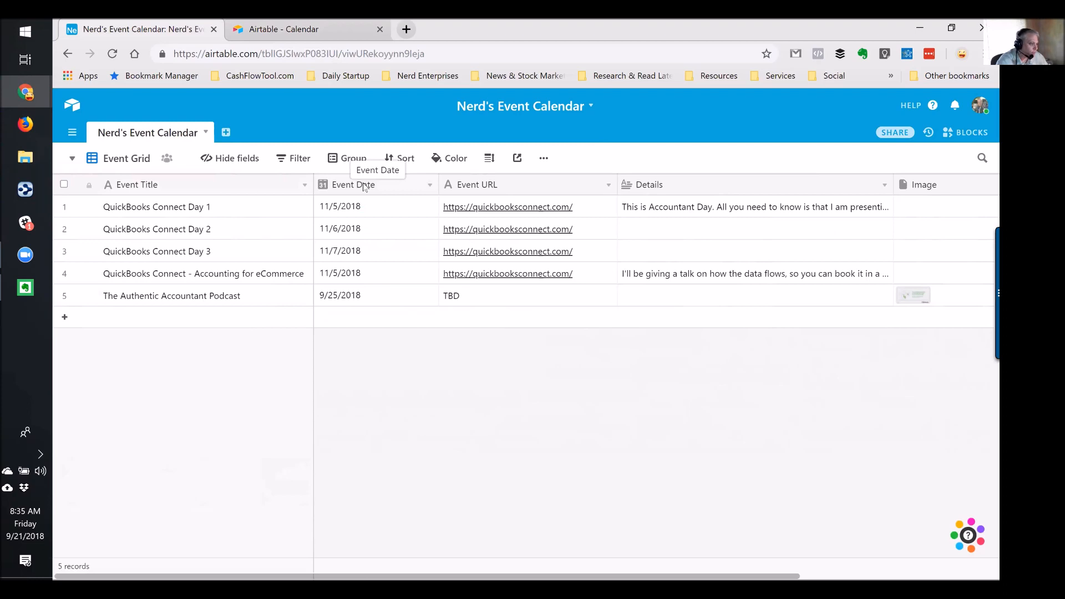
pyautogui.click(204, 229)
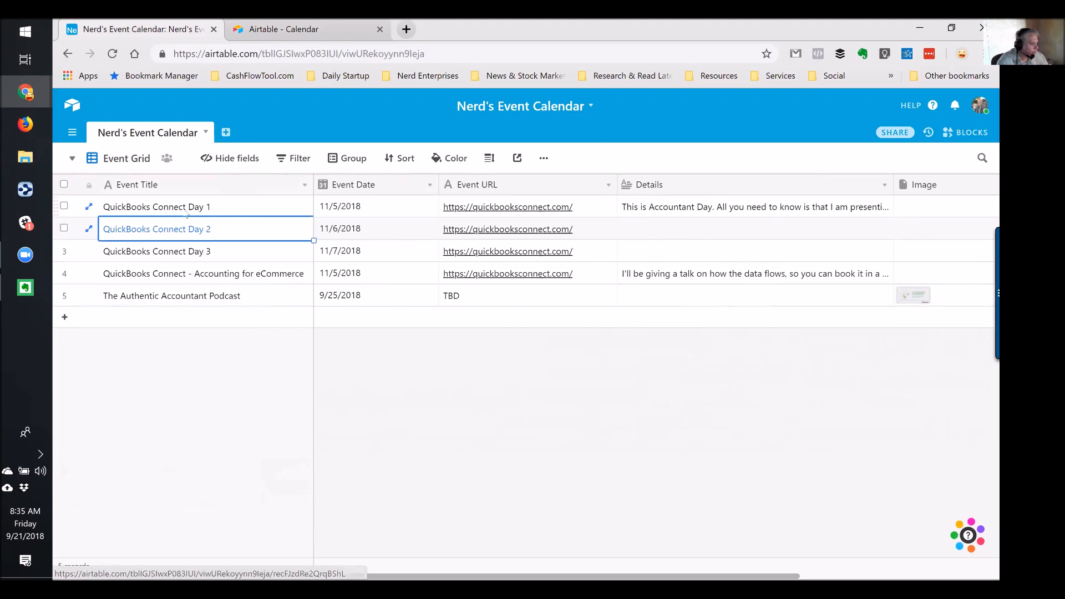
pyautogui.click(184, 208)
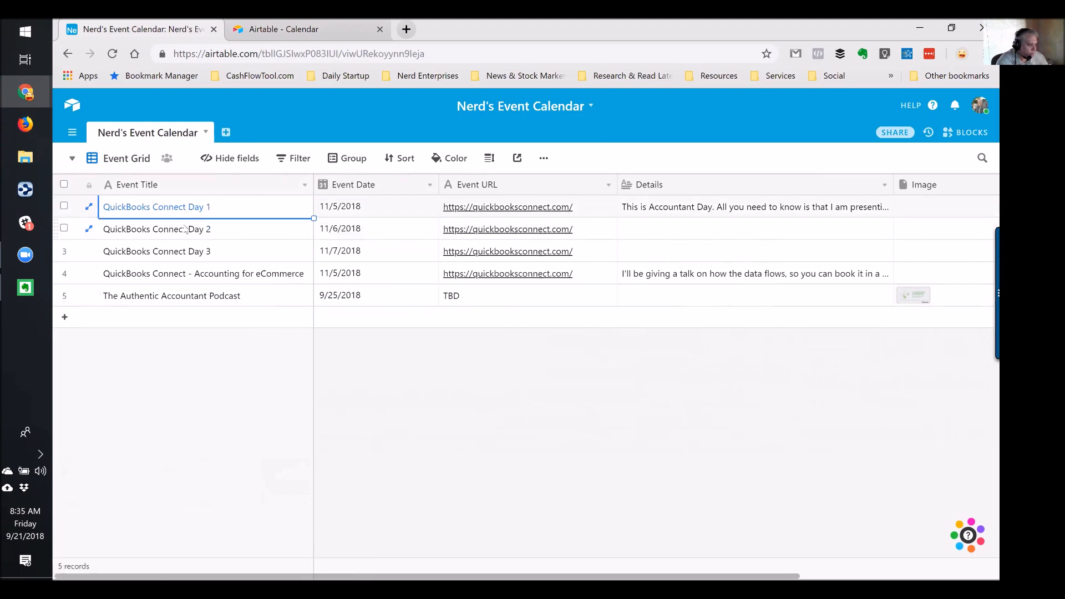
pyautogui.press('Right')
pyautogui.click(184, 229)
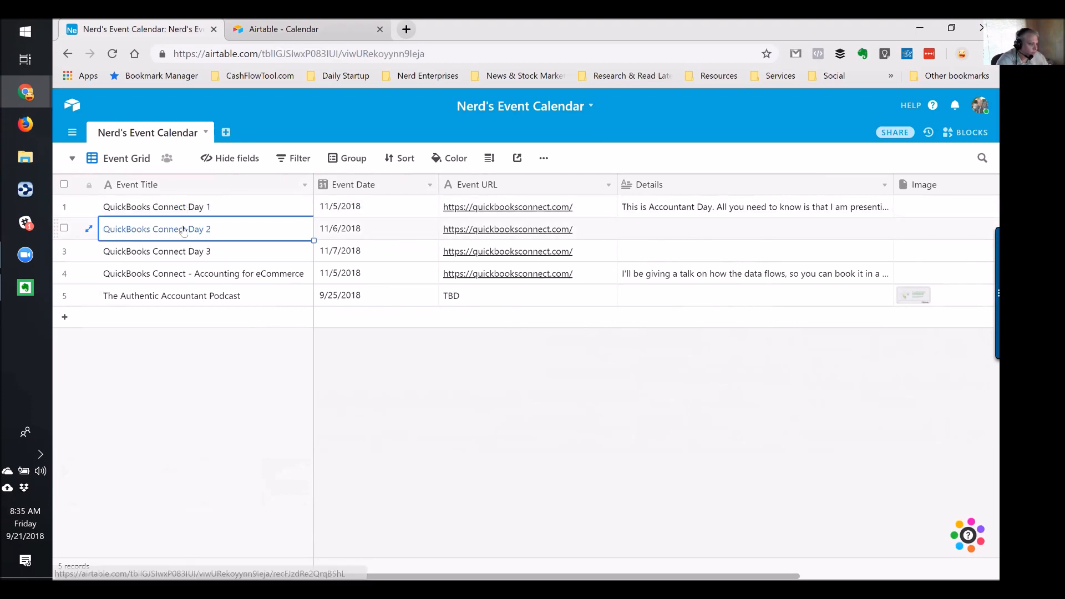
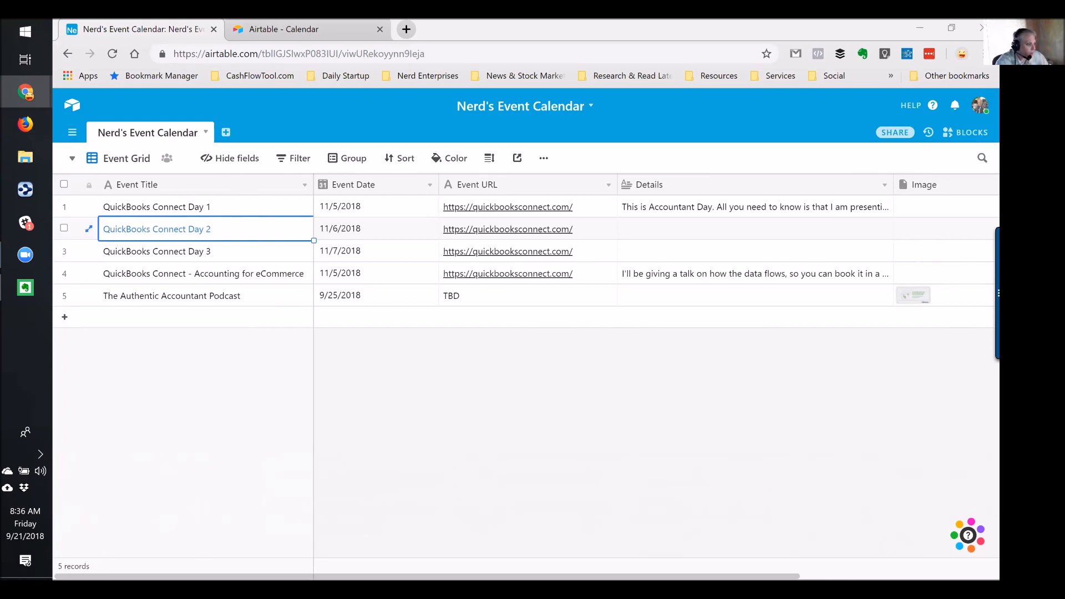
# Open a new blank browser tab beside the Airtable base
pyautogui.click(406, 30)
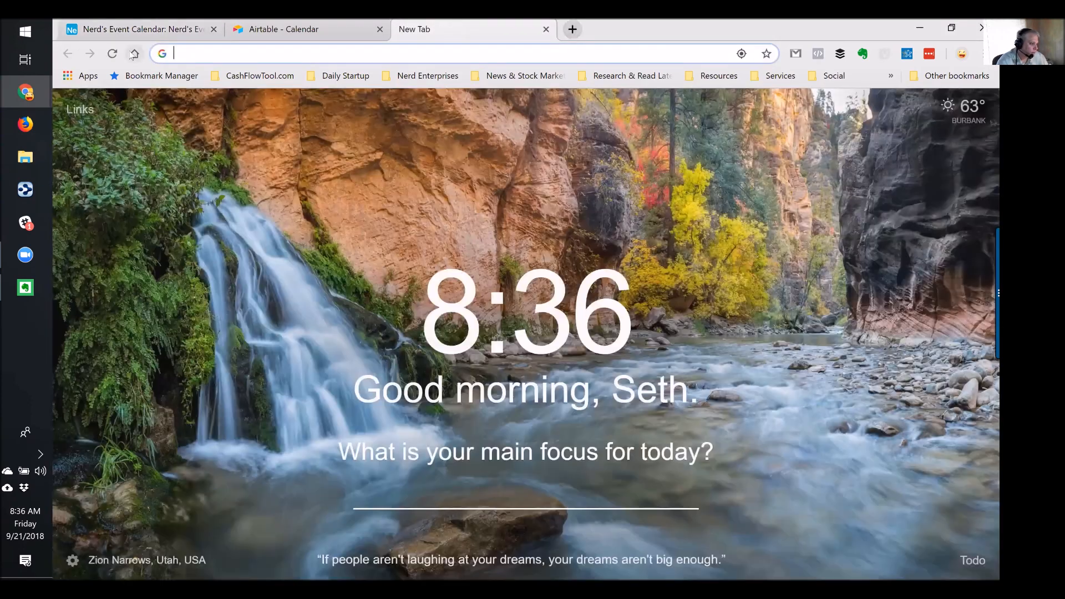
# Load the Nerd Enterprises home page, then go to its /events archive
pyautogui.click(133, 53)
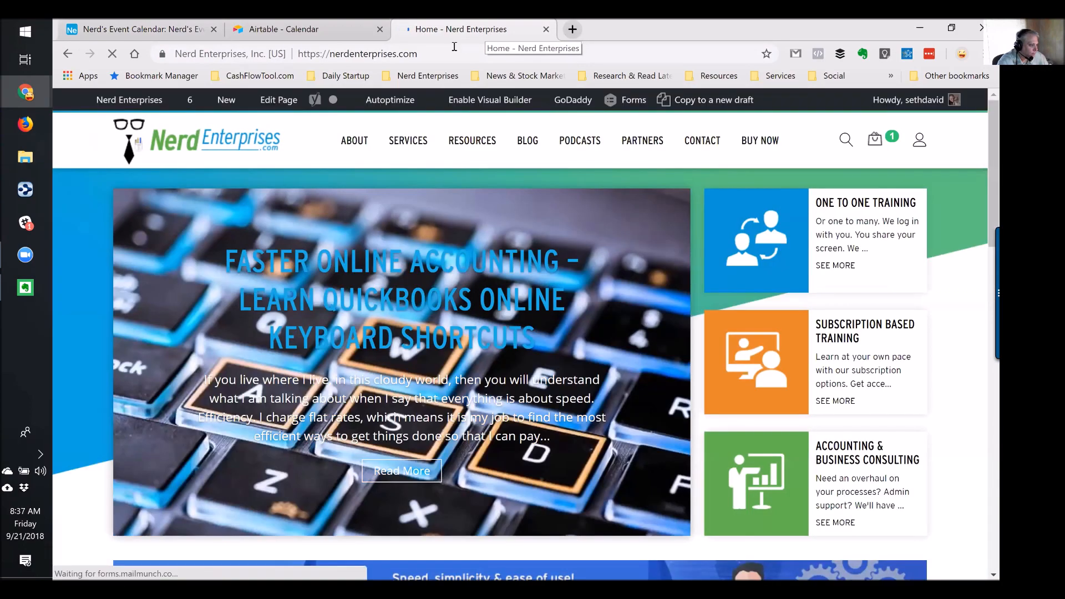
pyautogui.click(455, 51)
pyautogui.press('End')
pyautogui.write('/event')
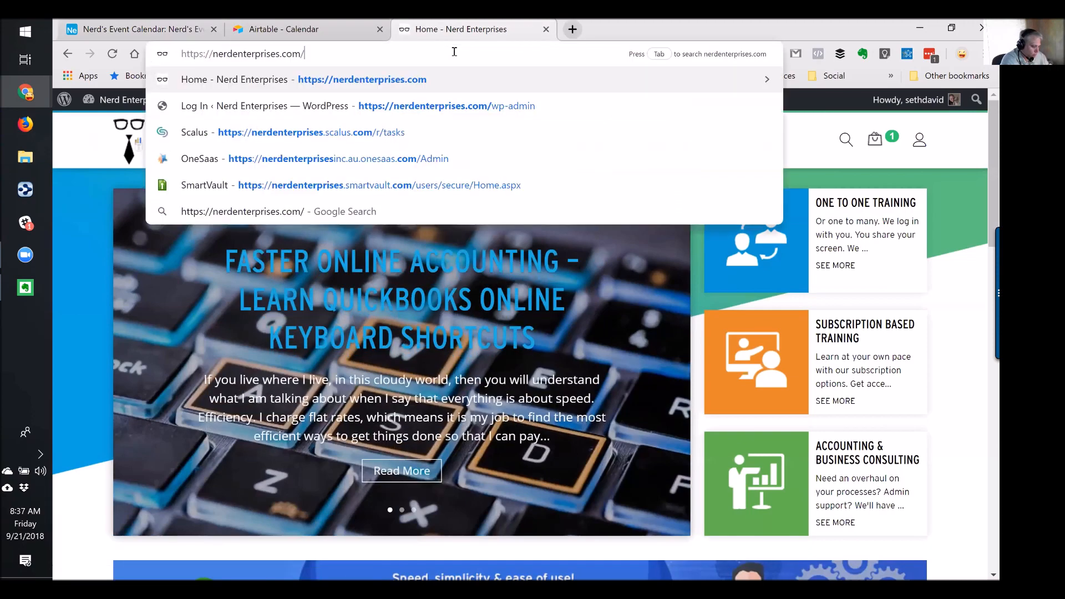
pyautogui.write('s')
pyautogui.press('Return')
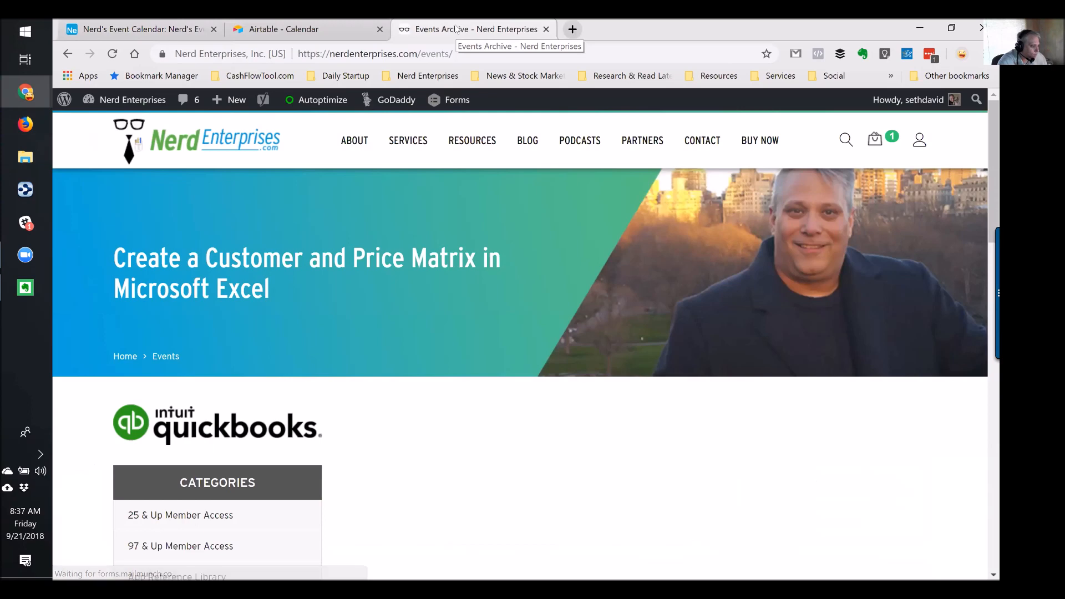
# Look over the events archive, return home, and bring up the + New content list
pyautogui.moveTo(402, 161)
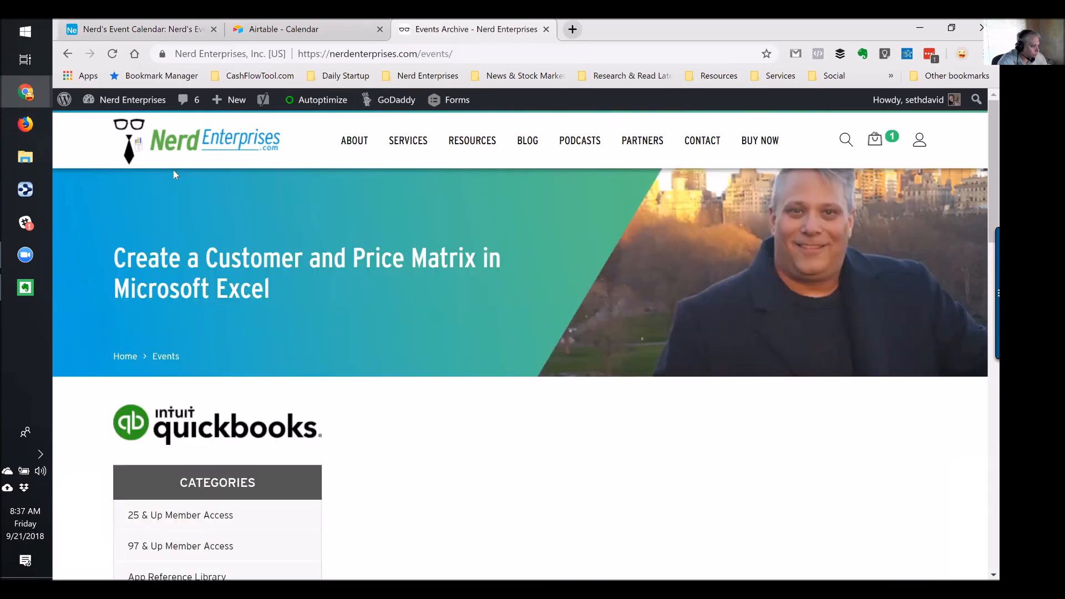
pyautogui.scroll(-5, 235, 242)
pyautogui.scroll(5, 236, 243)
pyautogui.scroll(-4, 578, 420)
pyautogui.scroll(4, 579, 420)
pyautogui.click(133, 54)
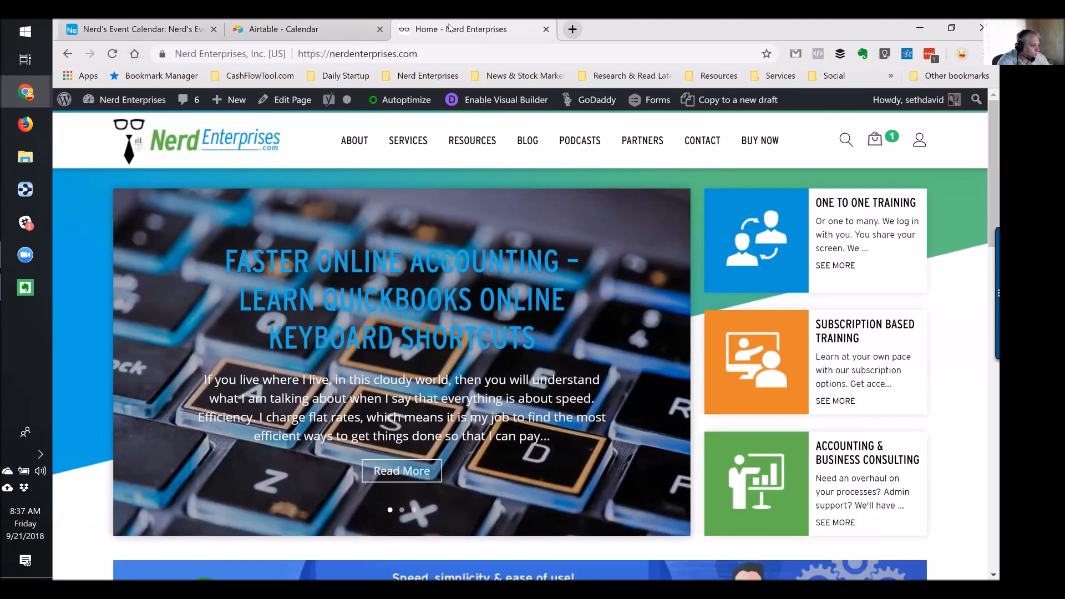
pyautogui.moveTo(235, 100)
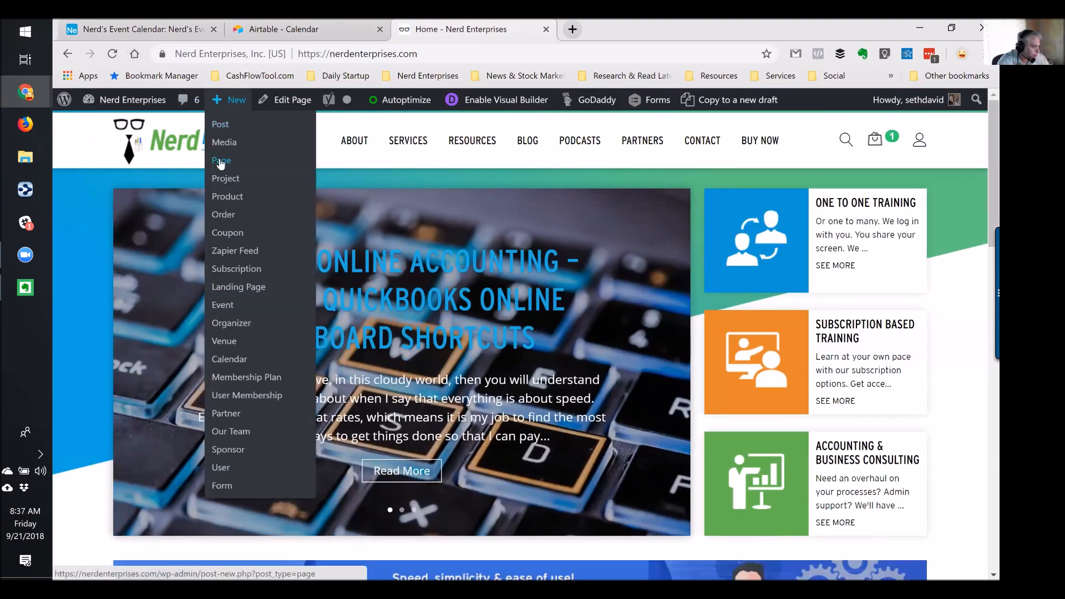
# Create a new WordPress page titled 'Events', then switch to the Airtable calendar tab
pyautogui.click(221, 160)
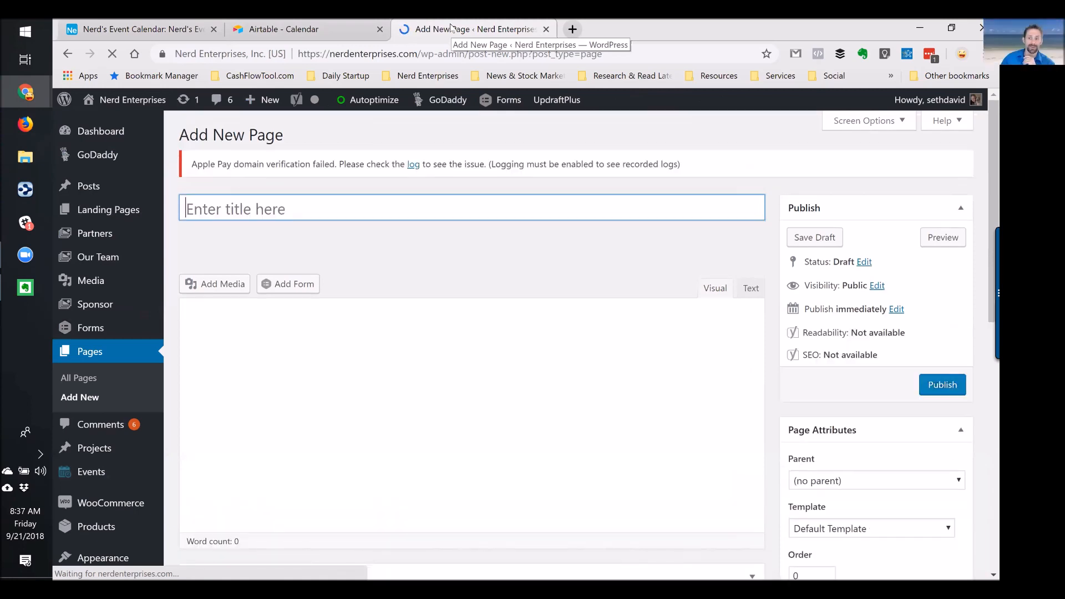
pyautogui.click(205, 207)
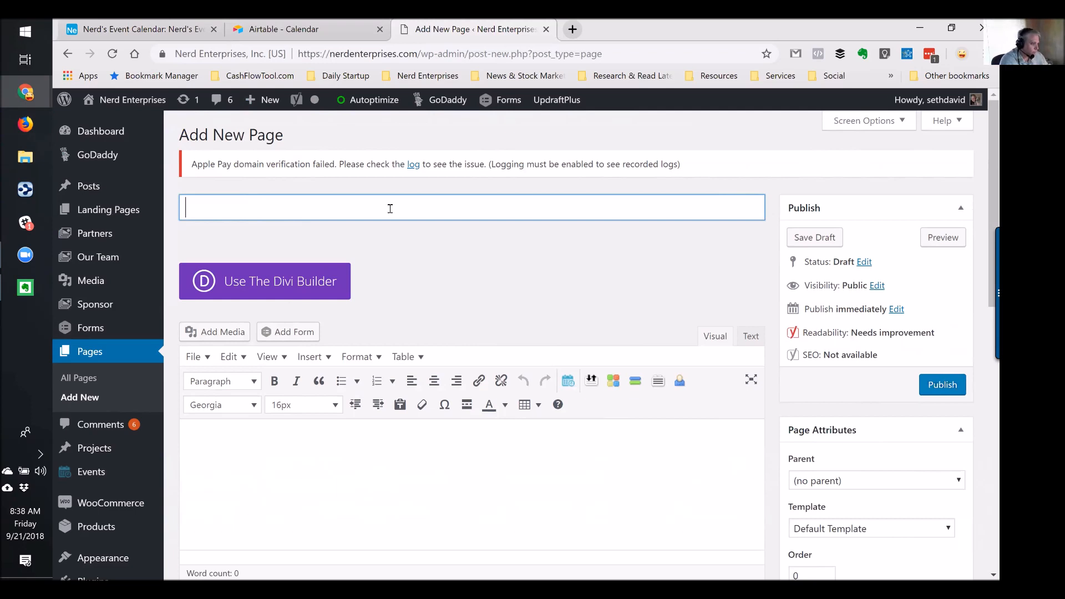
pyautogui.write('Events')
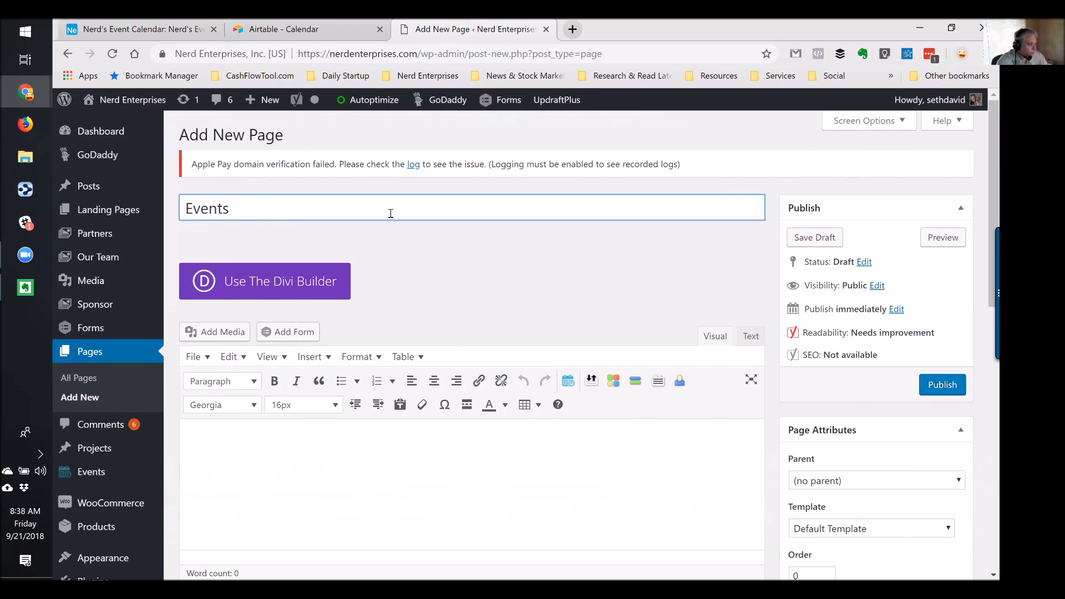
pyautogui.click(289, 462)
pyautogui.scroll(-1, 309, 452)
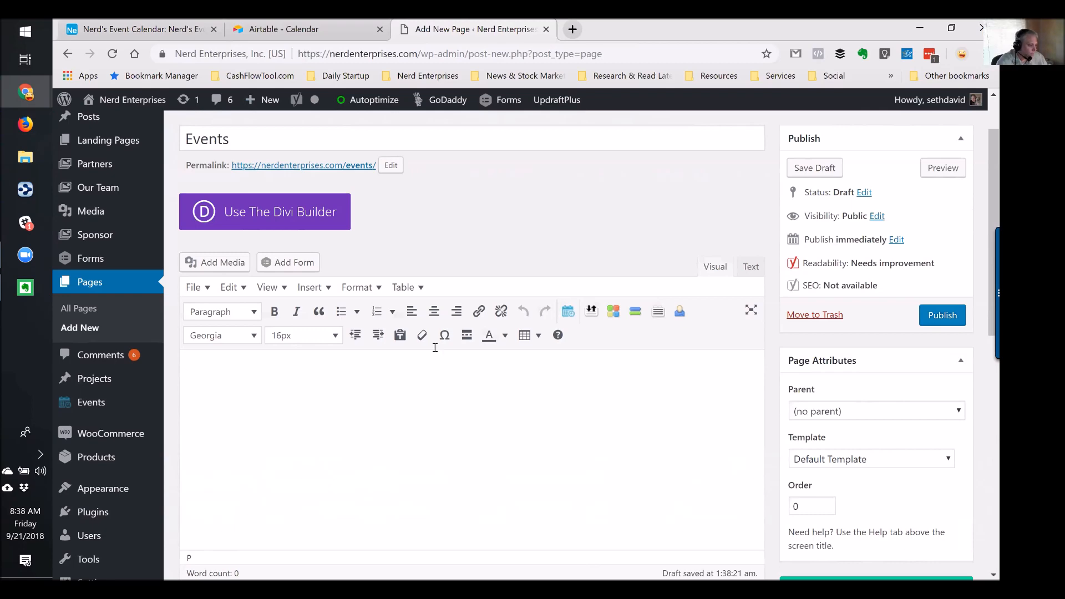
pyautogui.click(289, 31)
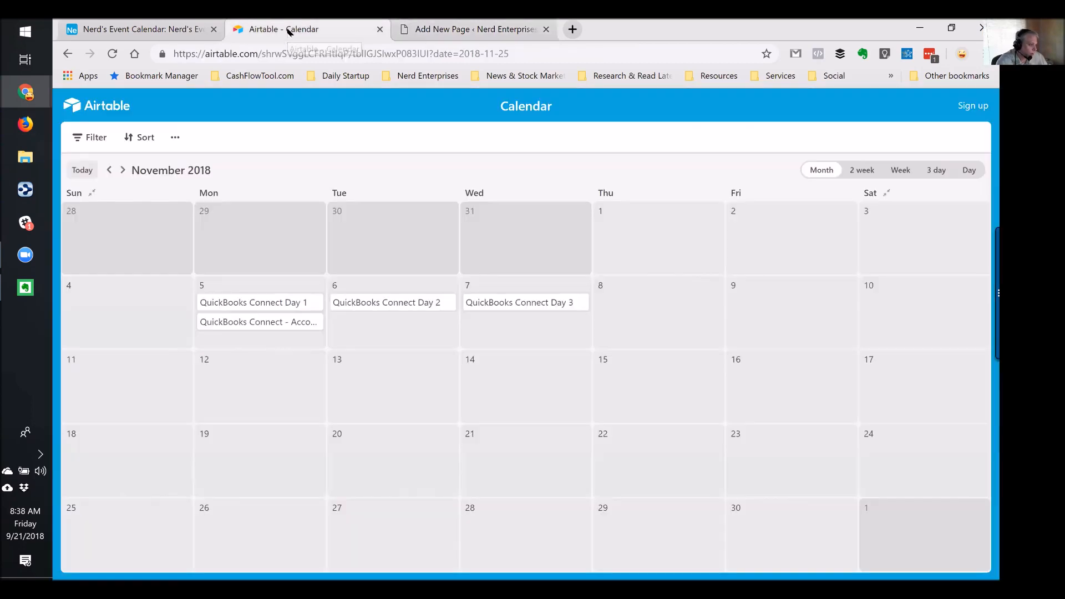
# Back on the Event Grid, select the first event's cells and open the Approved Event field options
pyautogui.click(144, 29)
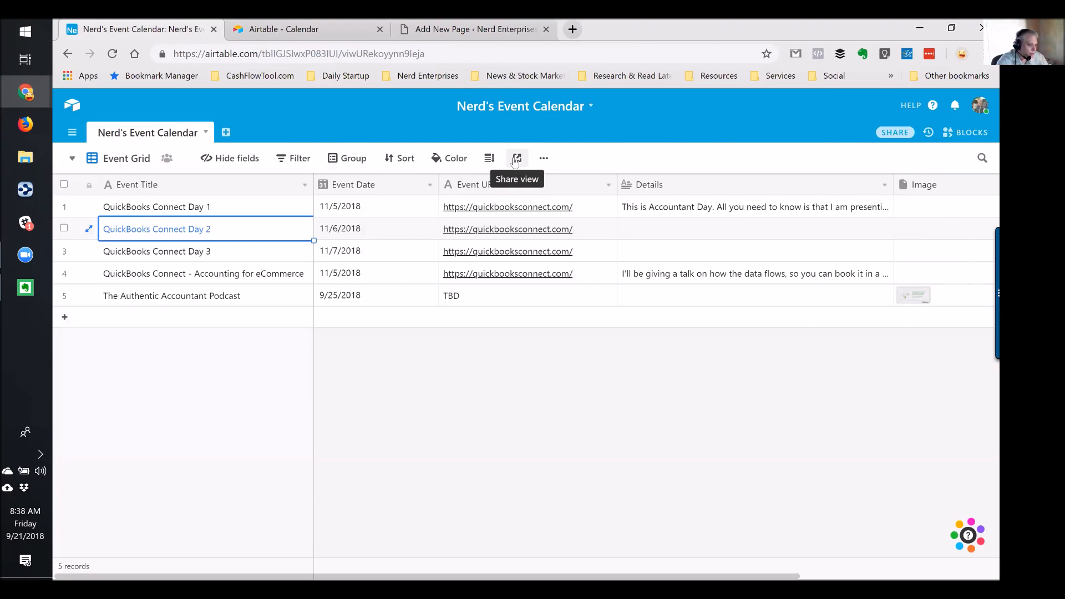
pyautogui.click(300, 206)
pyautogui.click(379, 210)
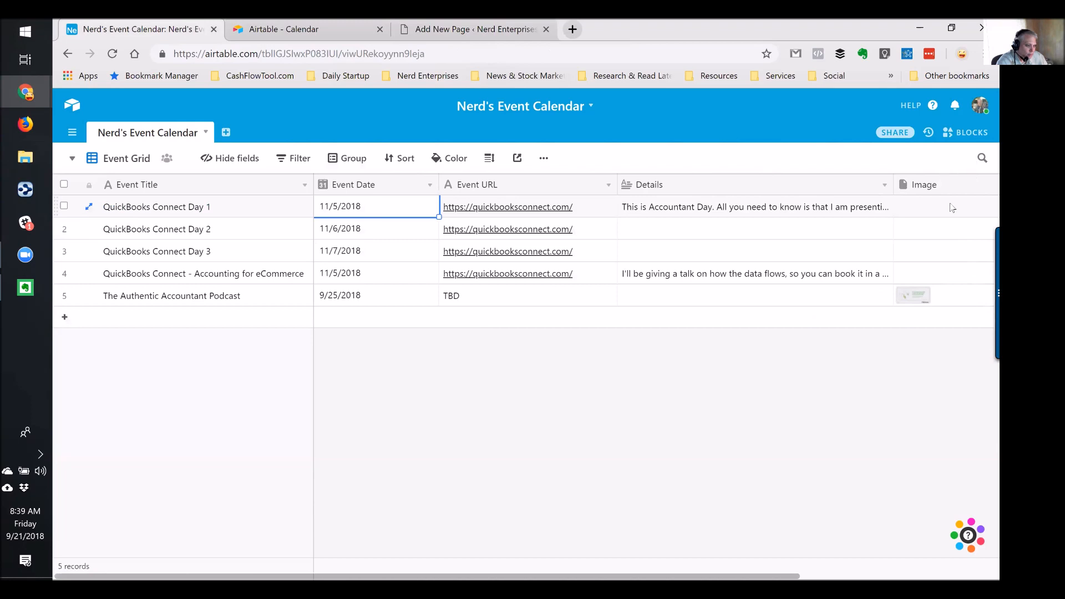
pyautogui.hscroll(3, 952, 208)
pyautogui.rightClick(898, 186)
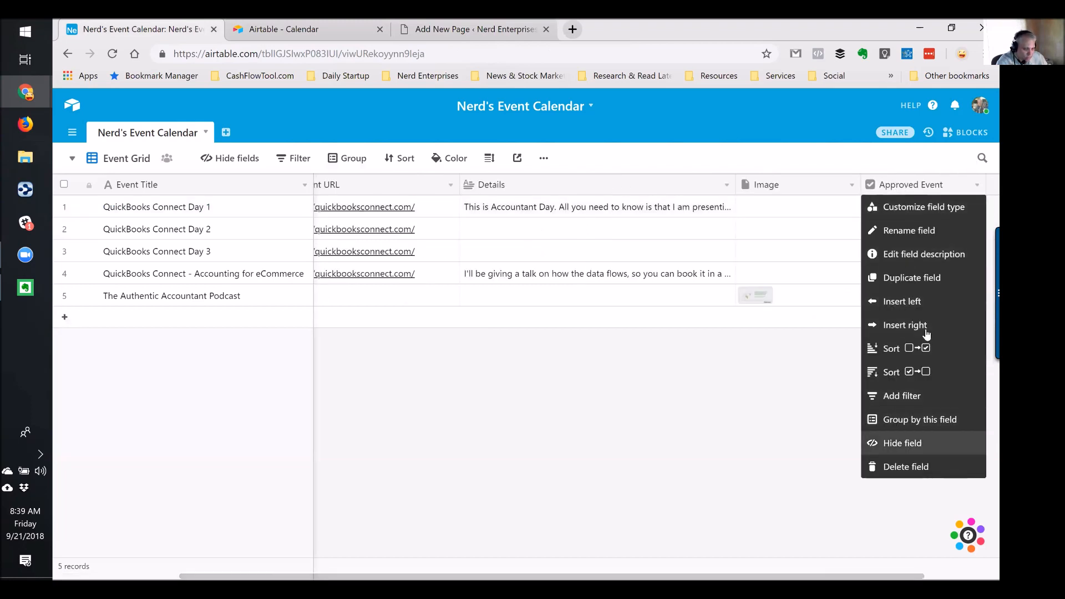
# Insert a single line text field left of Approved Event, named 'Guest / Host'
pyautogui.click(903, 302)
pyautogui.click(818, 207)
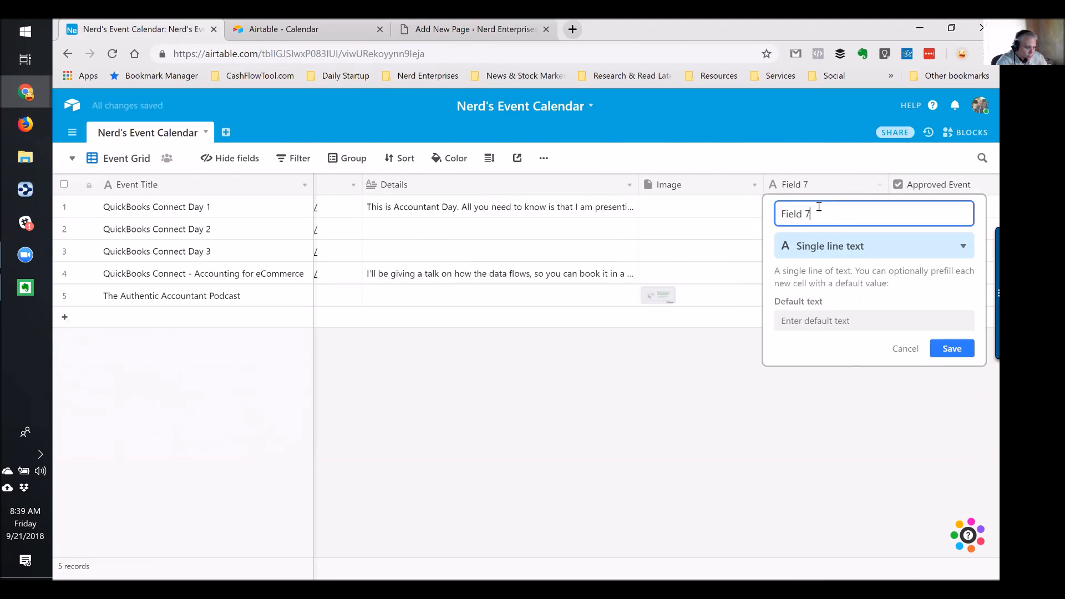
pyautogui.moveTo(832, 218); pyautogui.dragTo(768, 218)
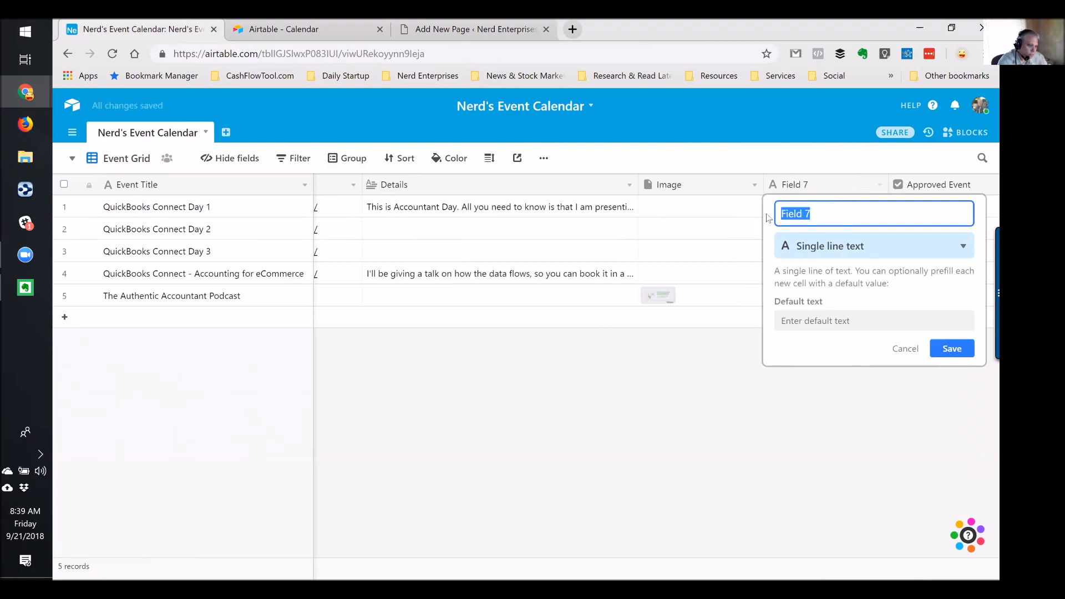
pyautogui.write('Guest')
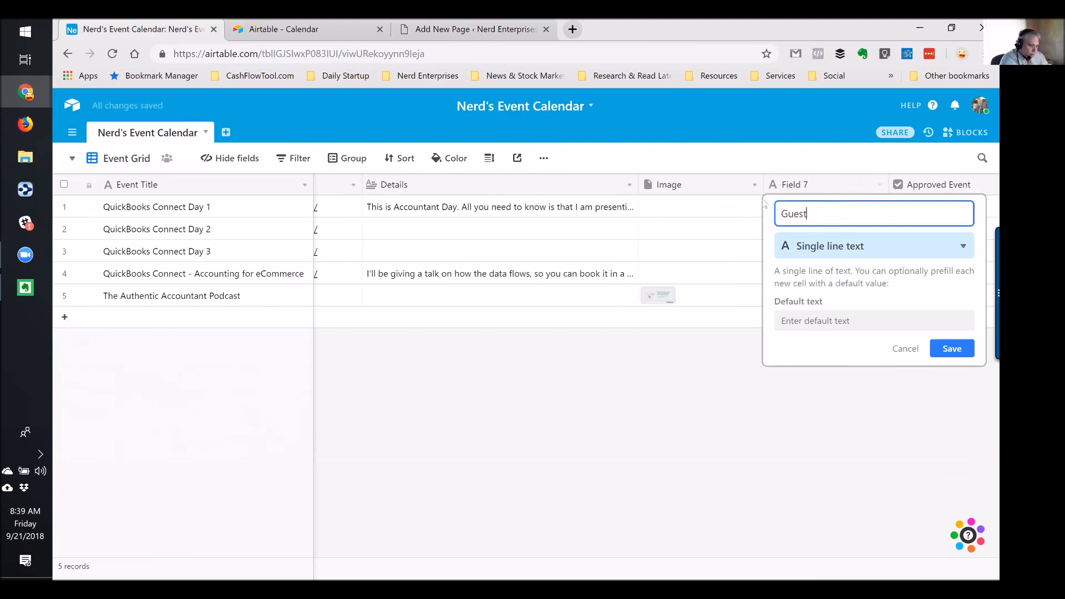
pyautogui.click(848, 247)
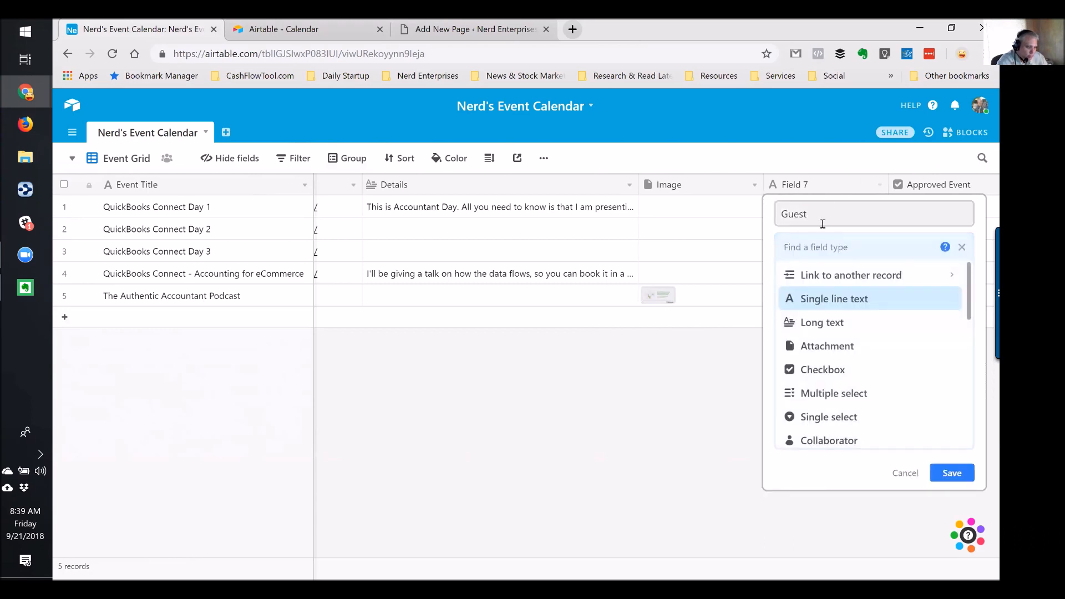
pyautogui.click(814, 300)
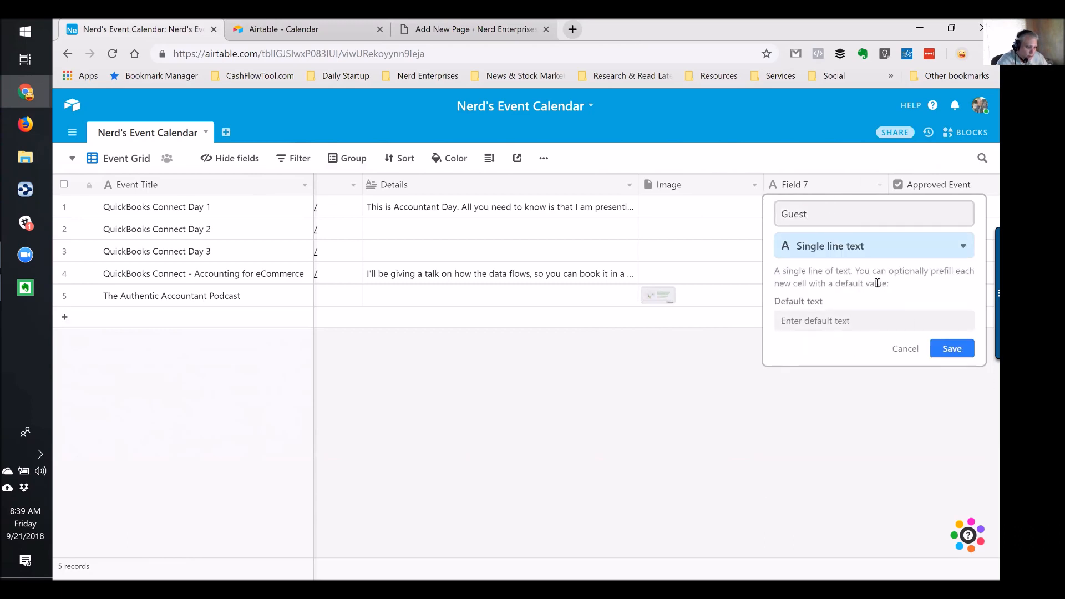
pyautogui.click(951, 349)
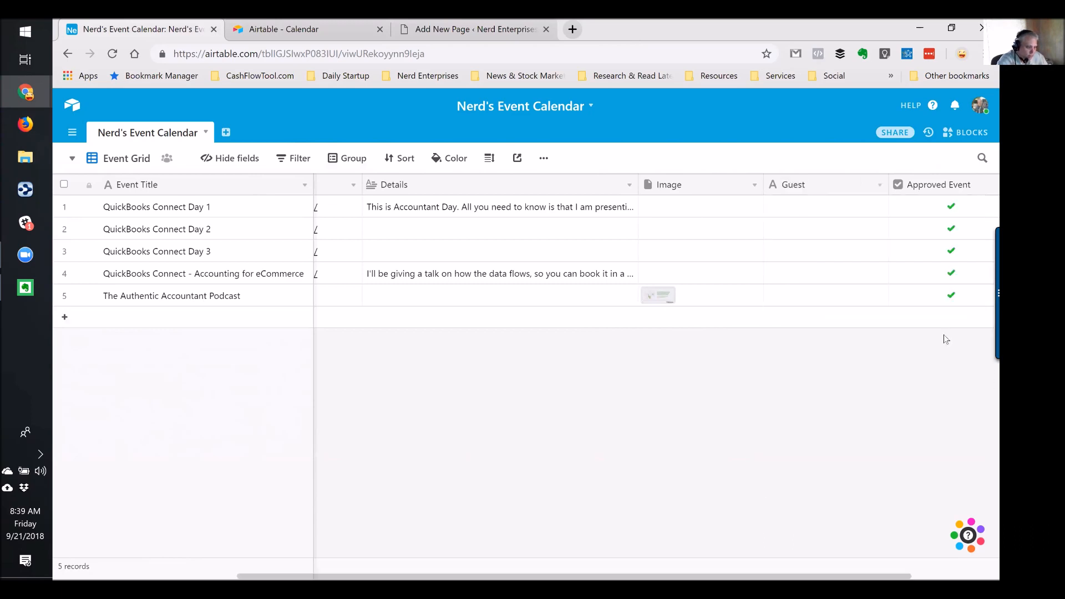
pyautogui.doubleClick(812, 185)
pyautogui.click(814, 209)
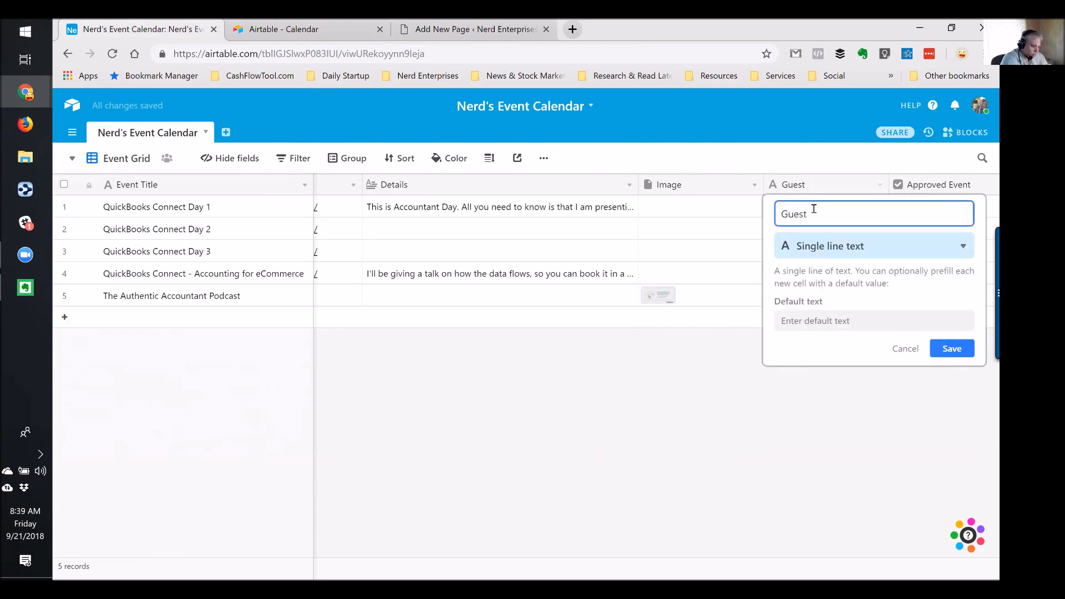
pyautogui.write('/HO')
pyautogui.write('st')
pyautogui.press('Return')
# Enter the host's name in The Authentic Accountant Podcast row's Guest / Host cell
pyautogui.click(803, 306)
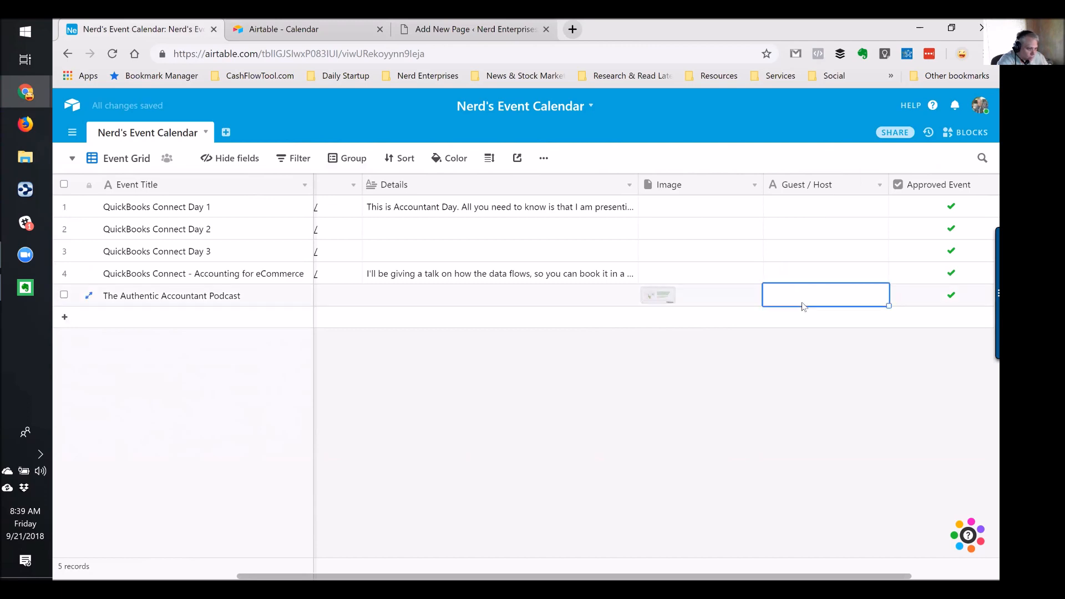
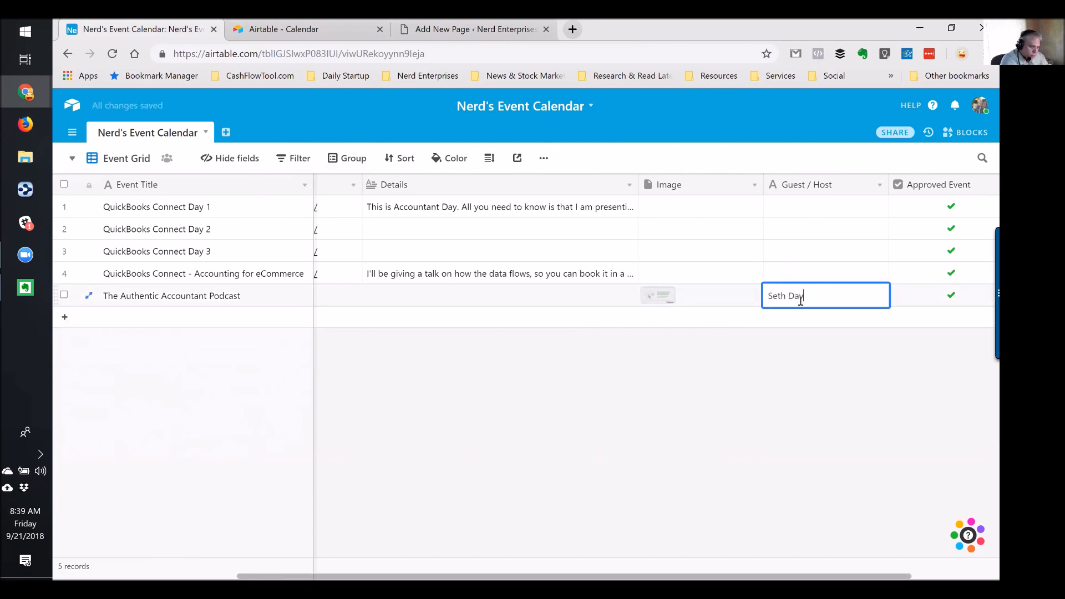
pyautogui.press('Tab')
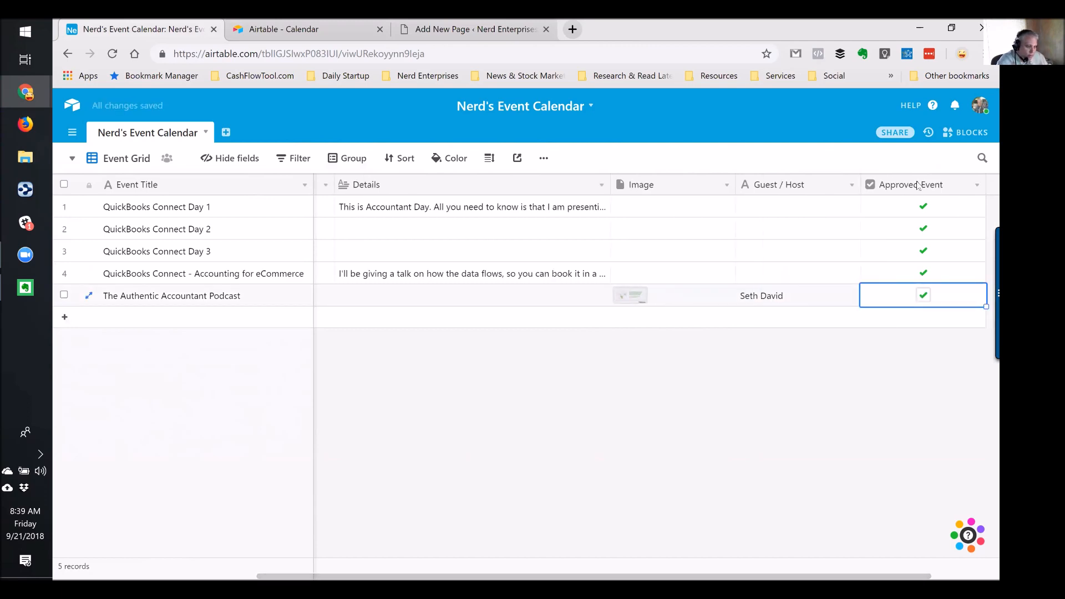
pyautogui.rightClick(919, 186)
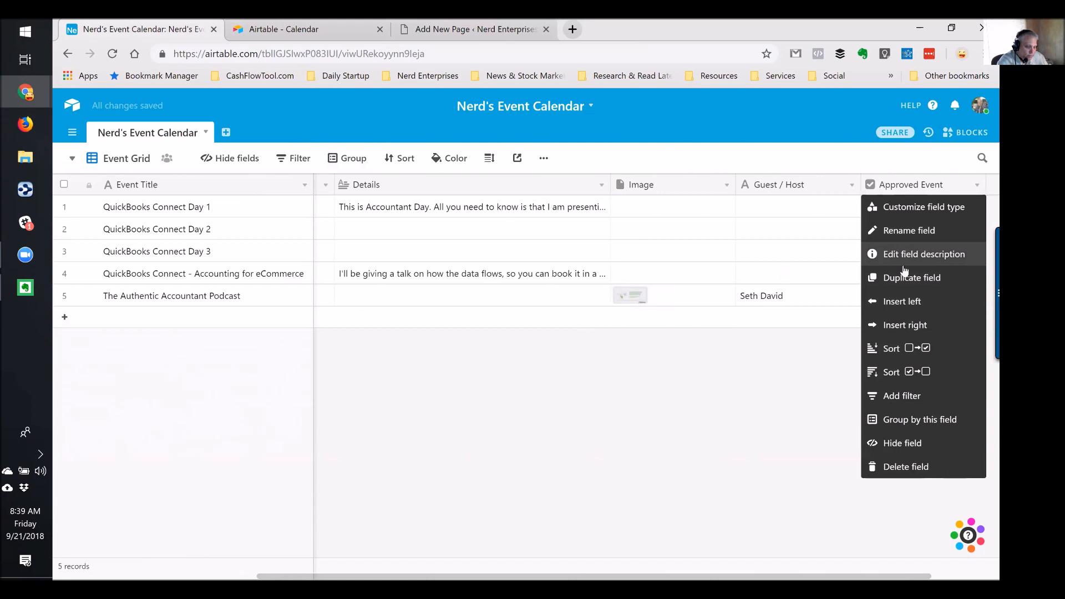
# Add a Phone number field named 'Phone #' left of Approved Event
pyautogui.click(891, 301)
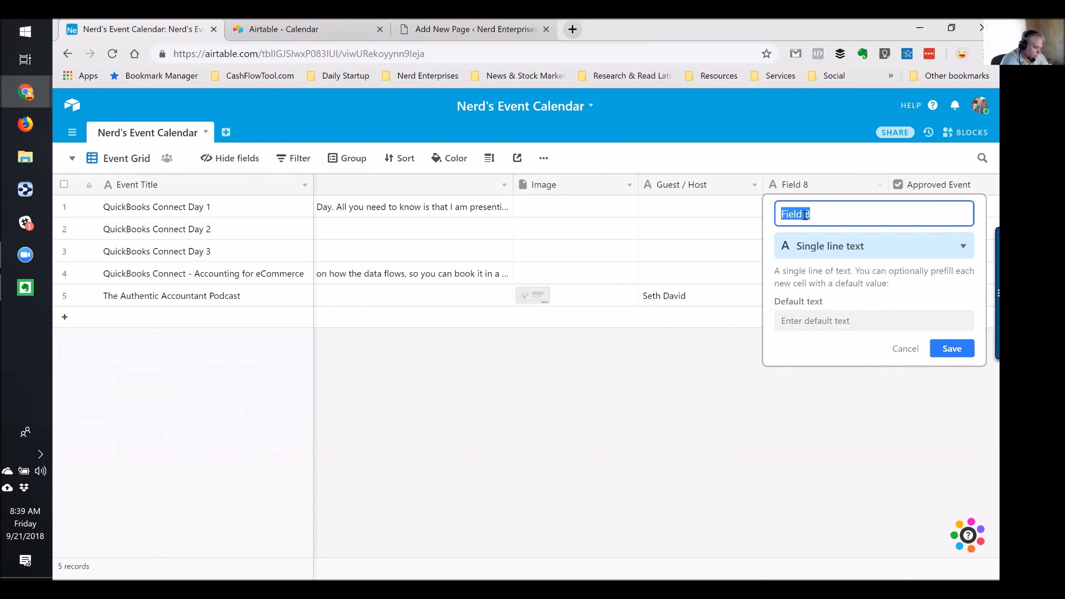
pyautogui.write('Phone')
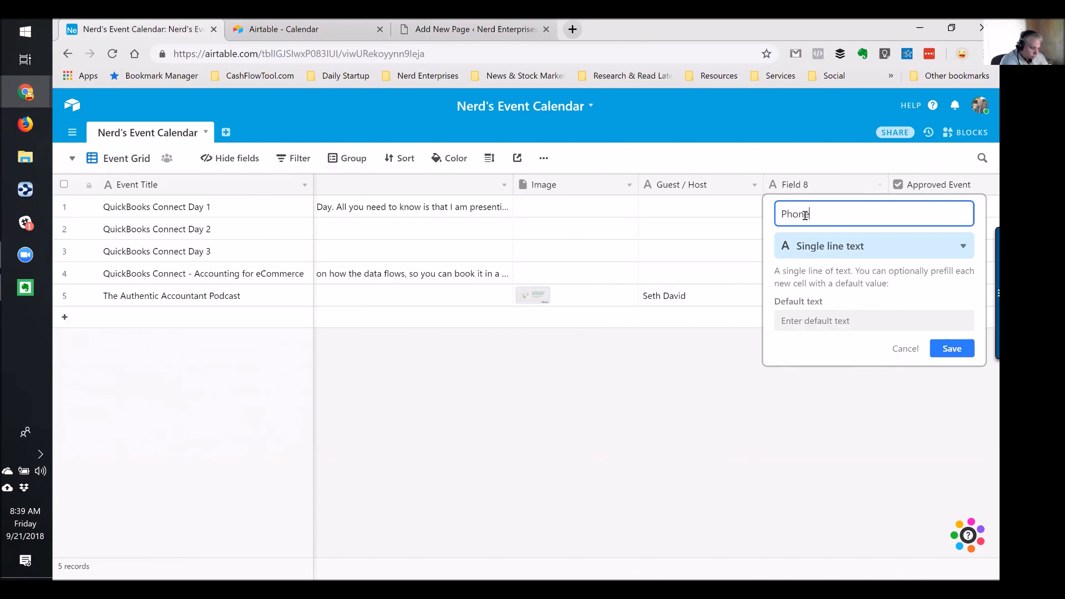
pyautogui.write(' #')
pyautogui.click(816, 246)
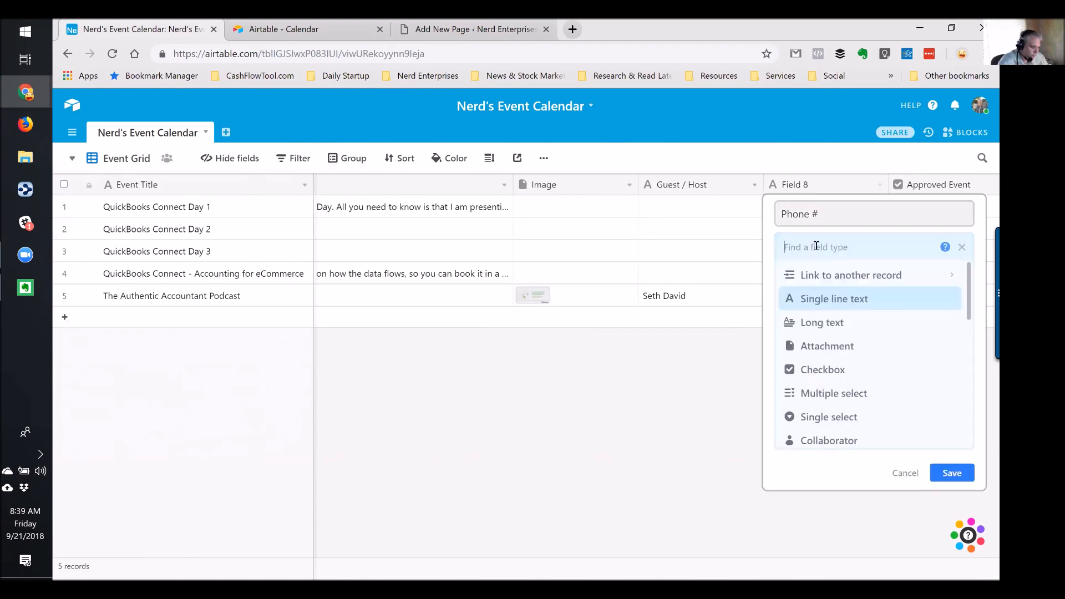
pyautogui.write('Pho')
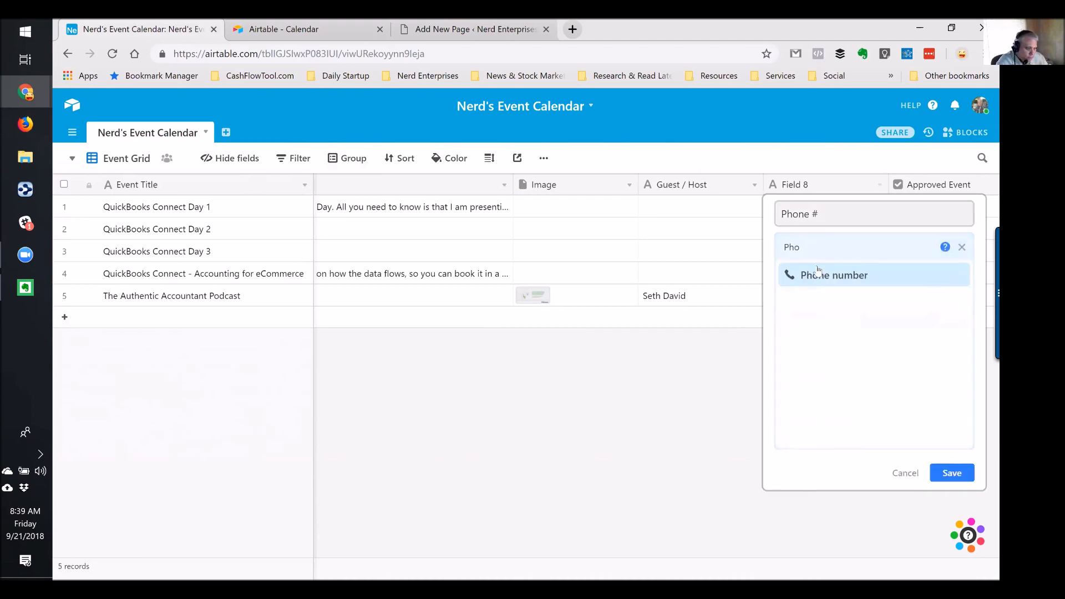
pyautogui.click(817, 272)
pyautogui.click(964, 300)
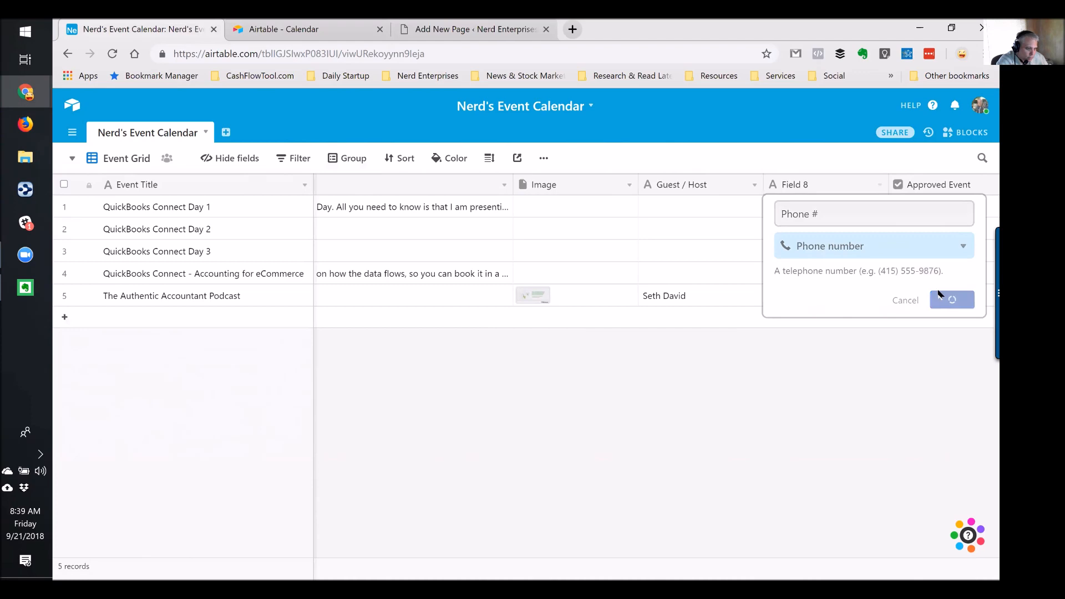
# Enter the podcast's contact number in its Phone # cell, then switch to the shared calendar
pyautogui.click(818, 298)
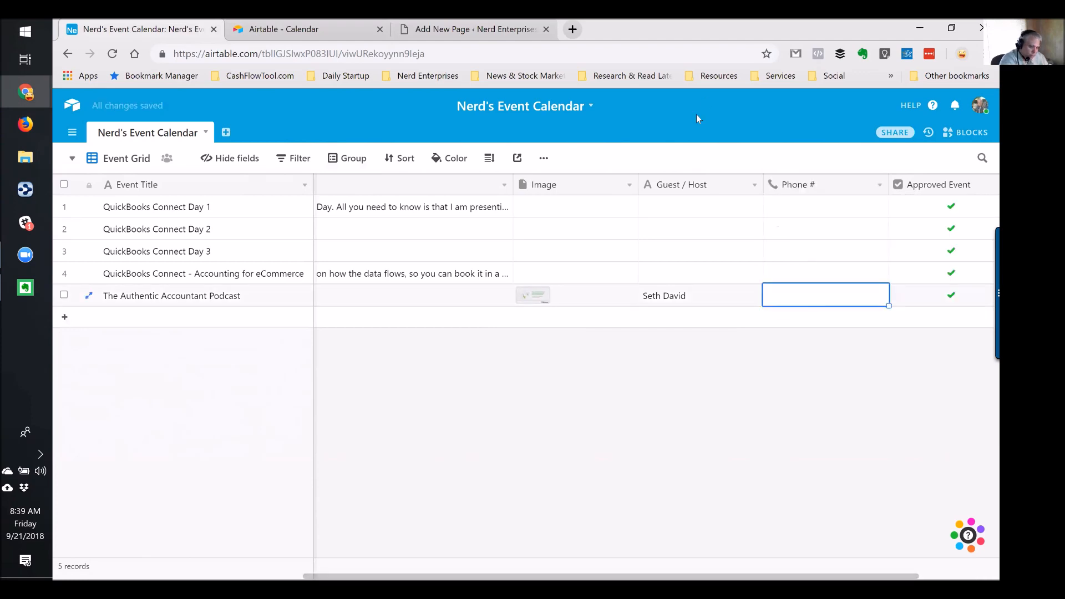
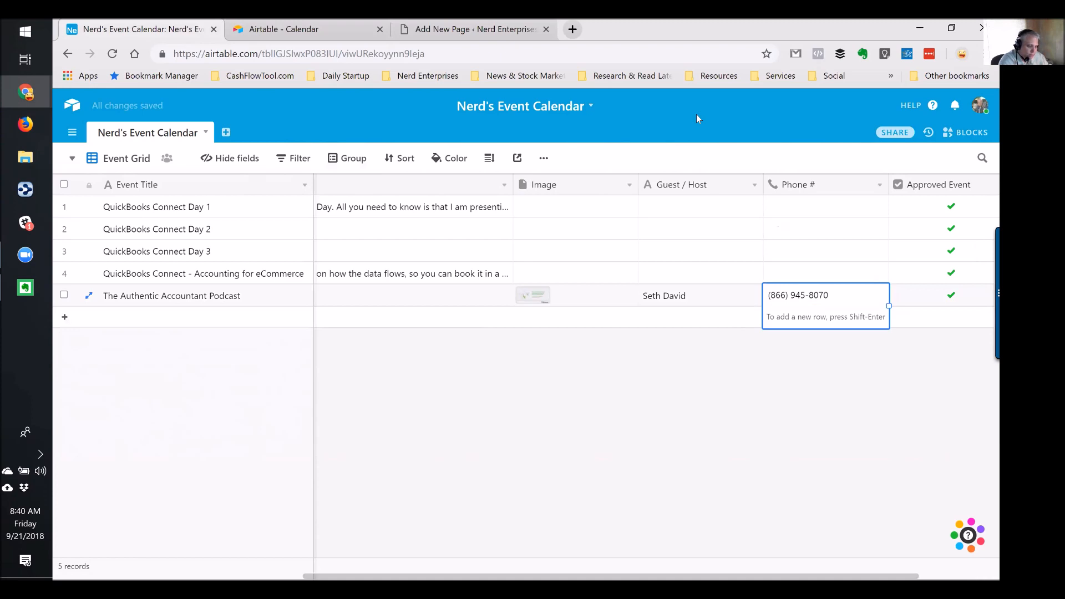
pyautogui.press('Return')
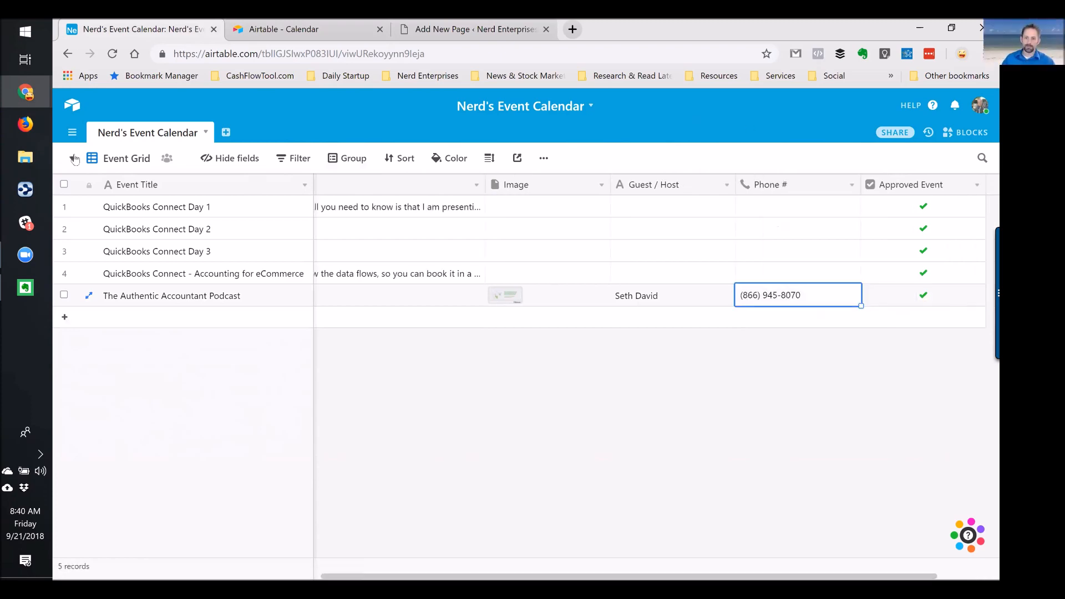
pyautogui.click(302, 35)
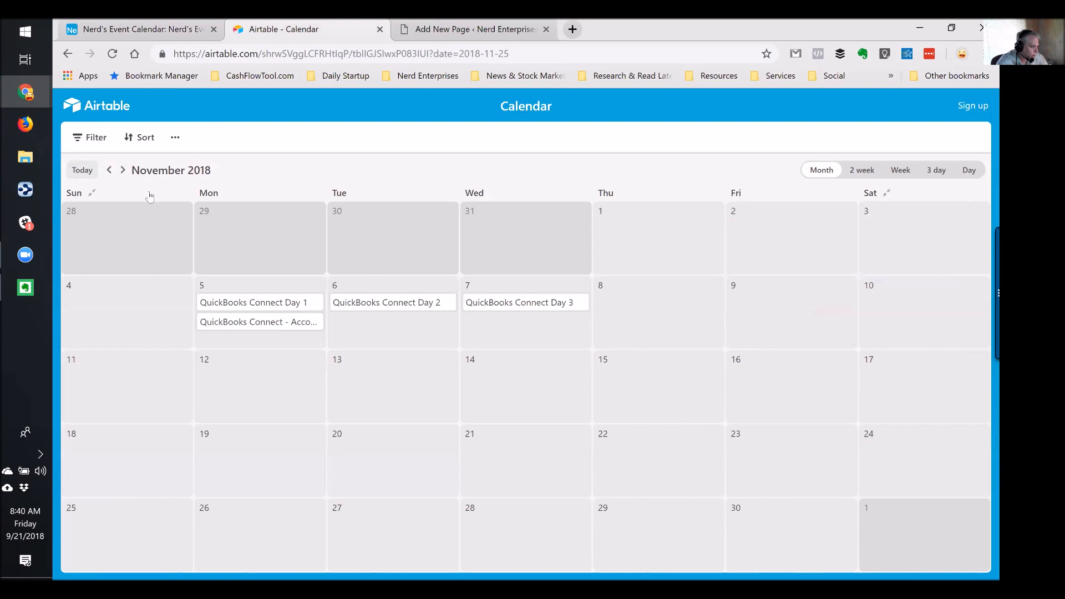
# Jump the shared calendar to September 2018 and inspect the Sep 25 podcast event's details
pyautogui.click(78, 172)
pyautogui.click(369, 476)
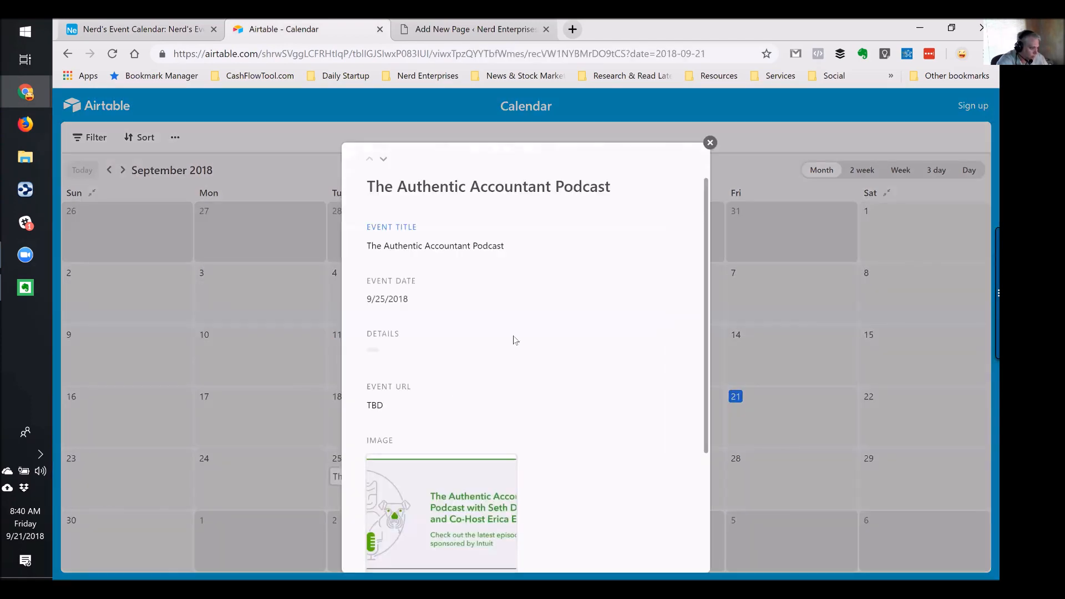
pyautogui.scroll(-3, 566, 344)
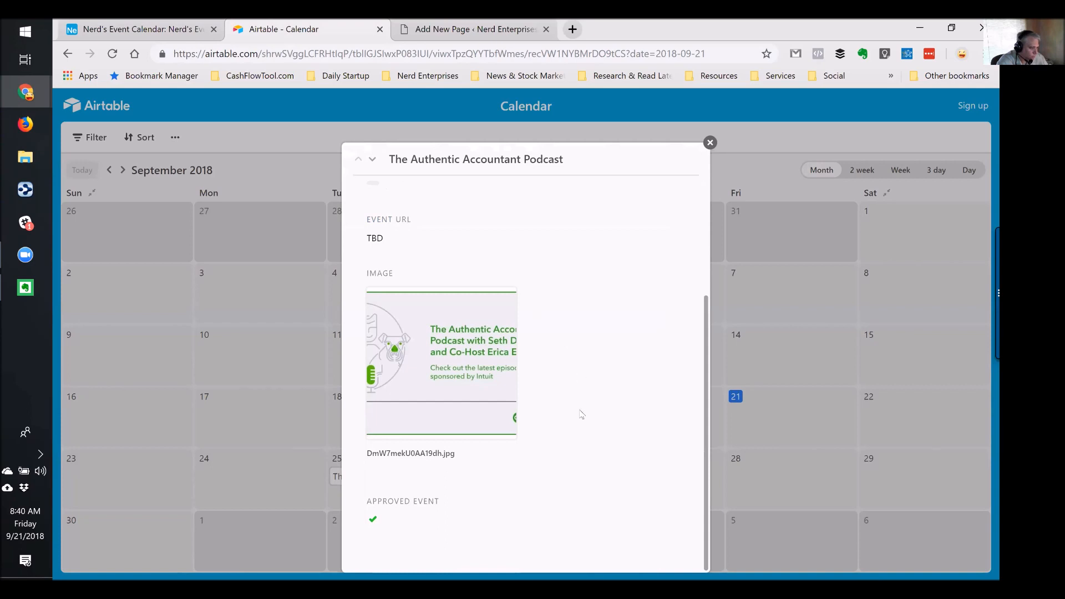
pyautogui.scroll(3, 581, 415)
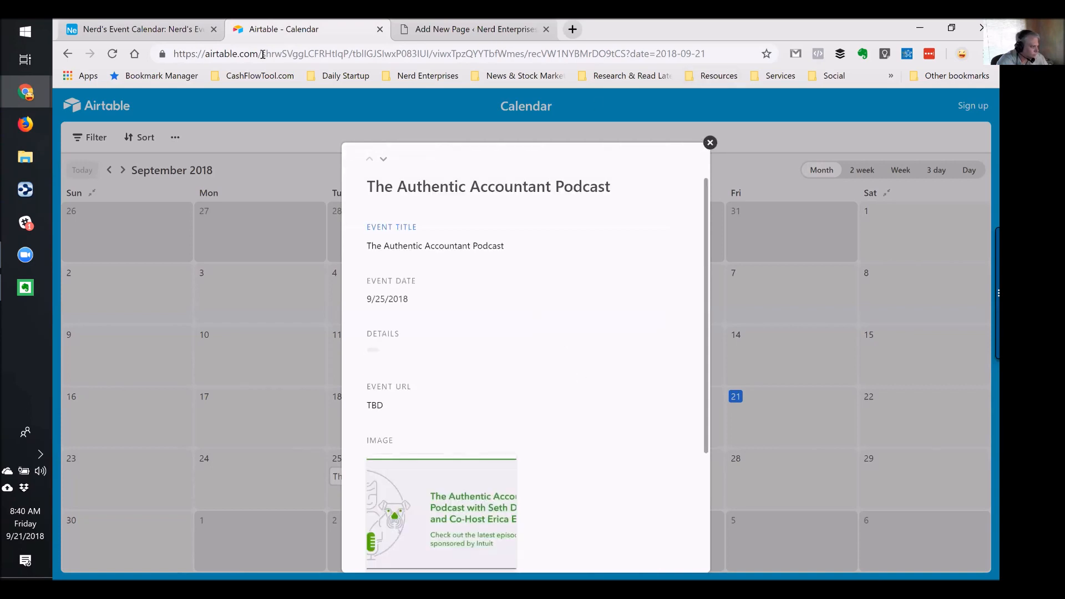
pyautogui.press('Escape')
# Reload the calendar, recheck the podcast event, then return to the Nerd's Event Calendar grid
pyautogui.click(112, 54)
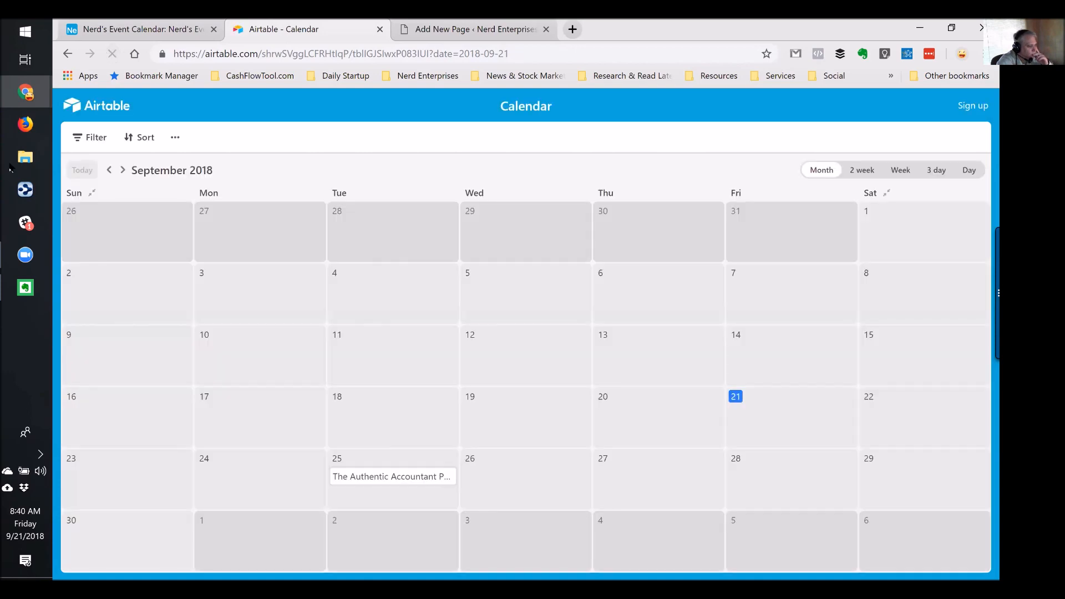
pyautogui.click(371, 481)
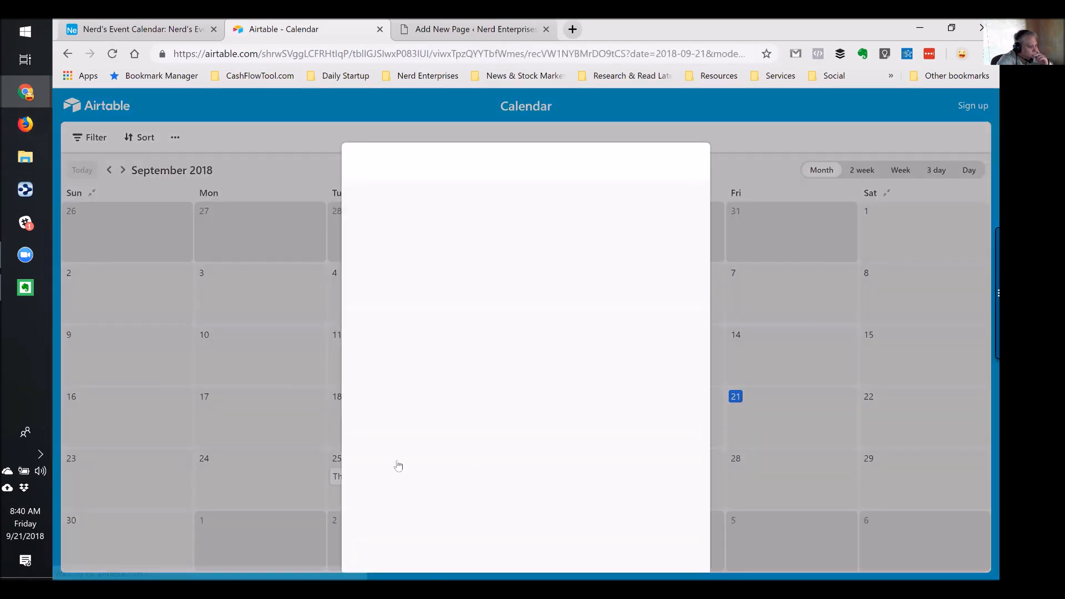
pyautogui.scroll(-3, 599, 368)
pyautogui.scroll(3, 619, 372)
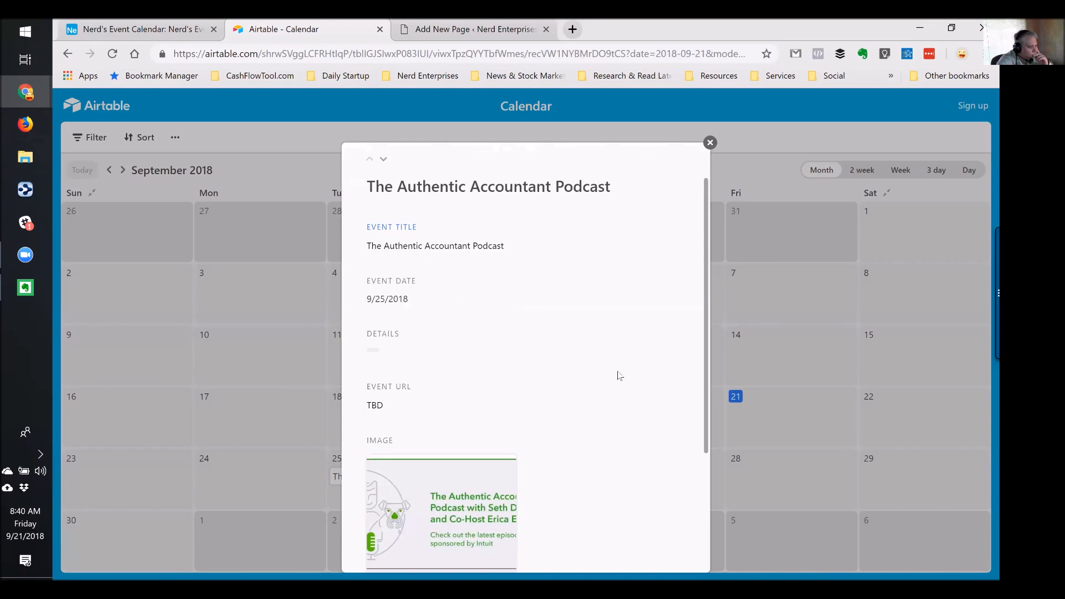
pyautogui.click(709, 143)
pyautogui.click(191, 34)
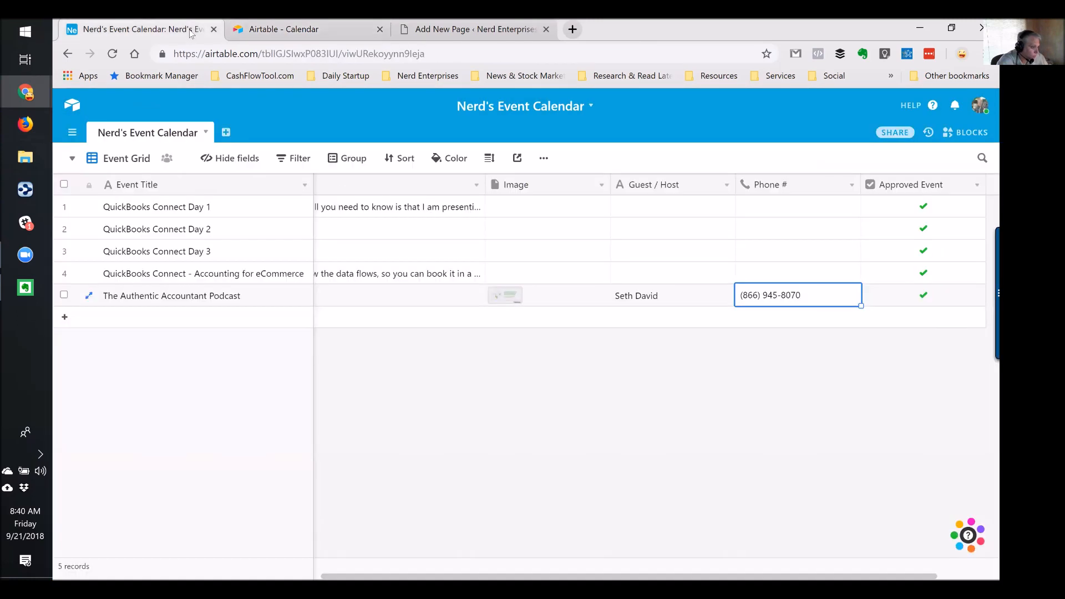
# Check the grid's visible and hidden fields, then switch the base to its Calendar view
pyautogui.press('Left')
pyautogui.press('Left')
pyautogui.press('Left')
pyautogui.press('Left')
pyautogui.press('Left')
pyautogui.press('Left')
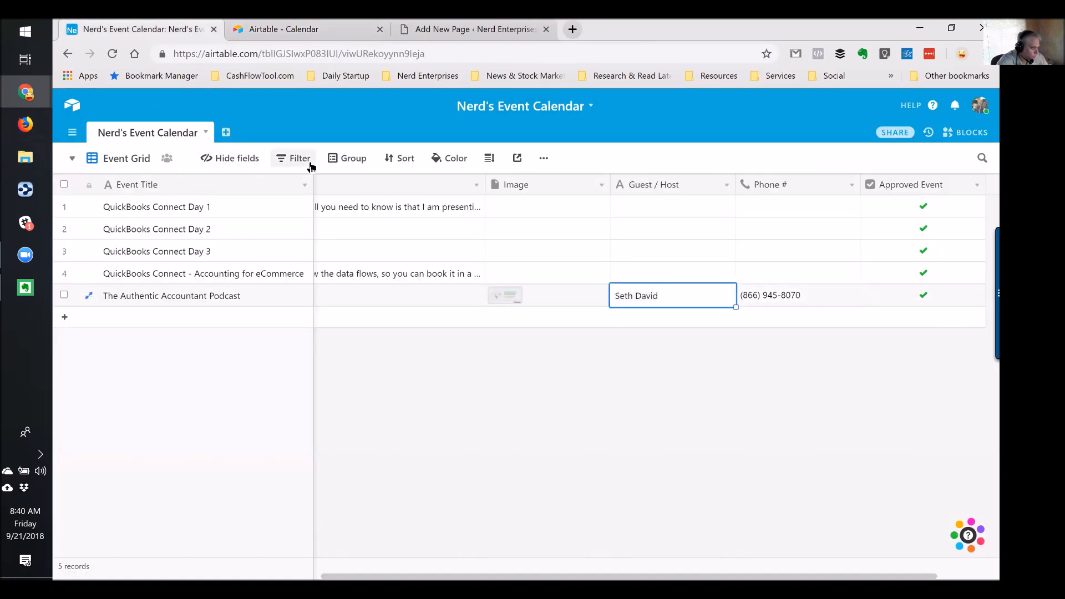
pyautogui.press('Right')
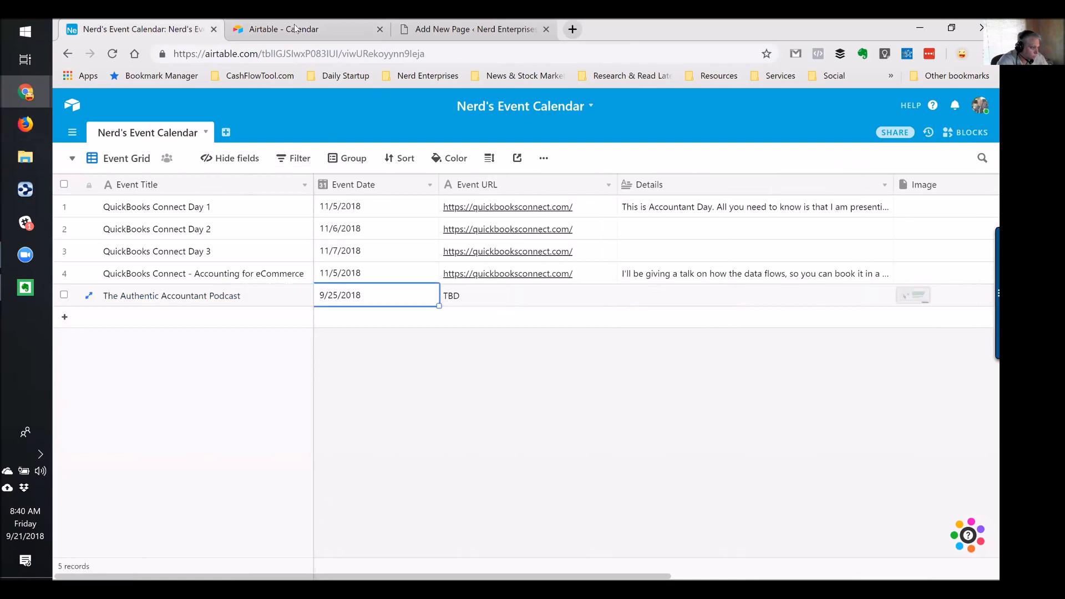
pyautogui.click(227, 159)
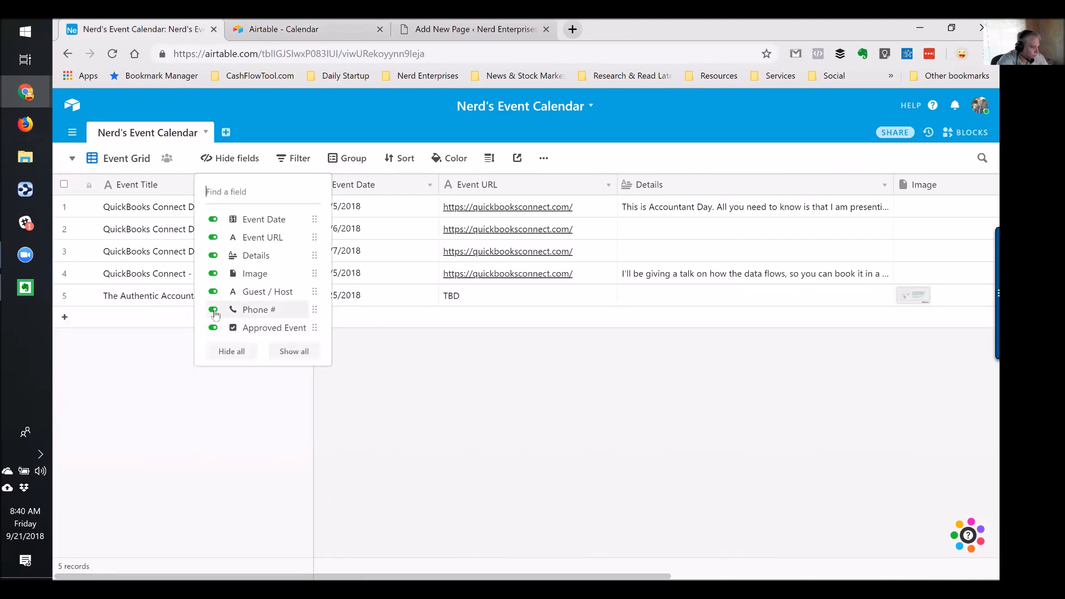
pyautogui.click(232, 161)
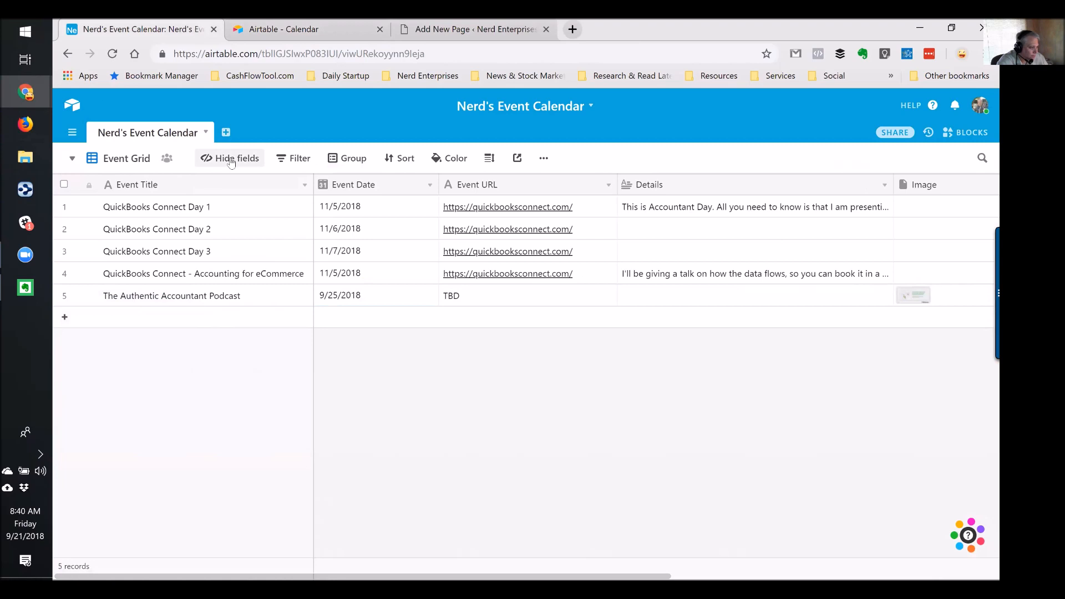
pyautogui.click(71, 159)
pyautogui.click(131, 218)
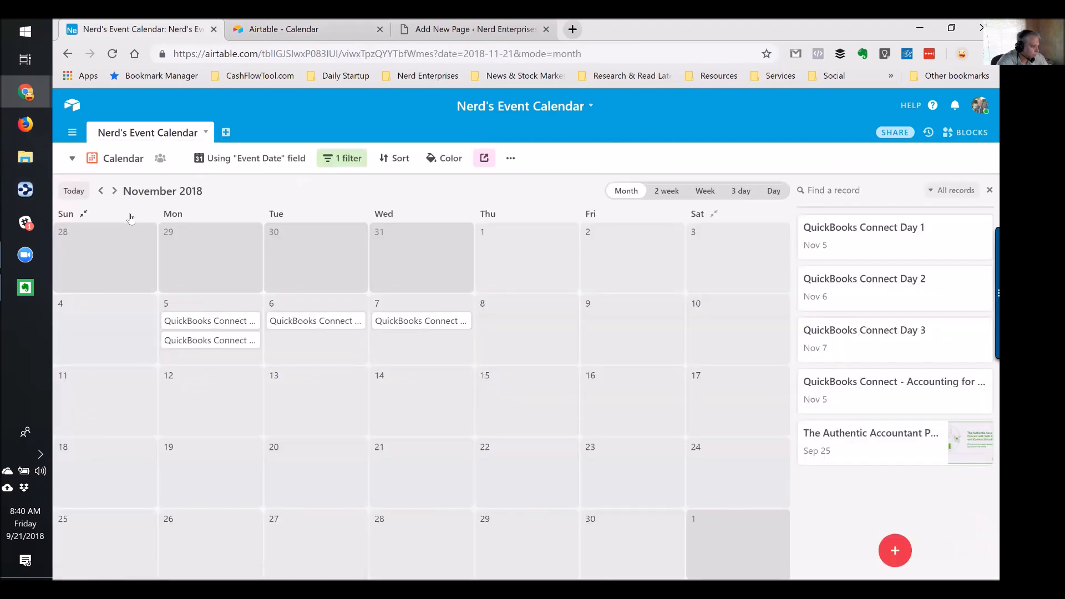
# Review the calendar's filter, its Event Date field choice, and the view actions menu
pyautogui.click(336, 159)
pyautogui.click(248, 163)
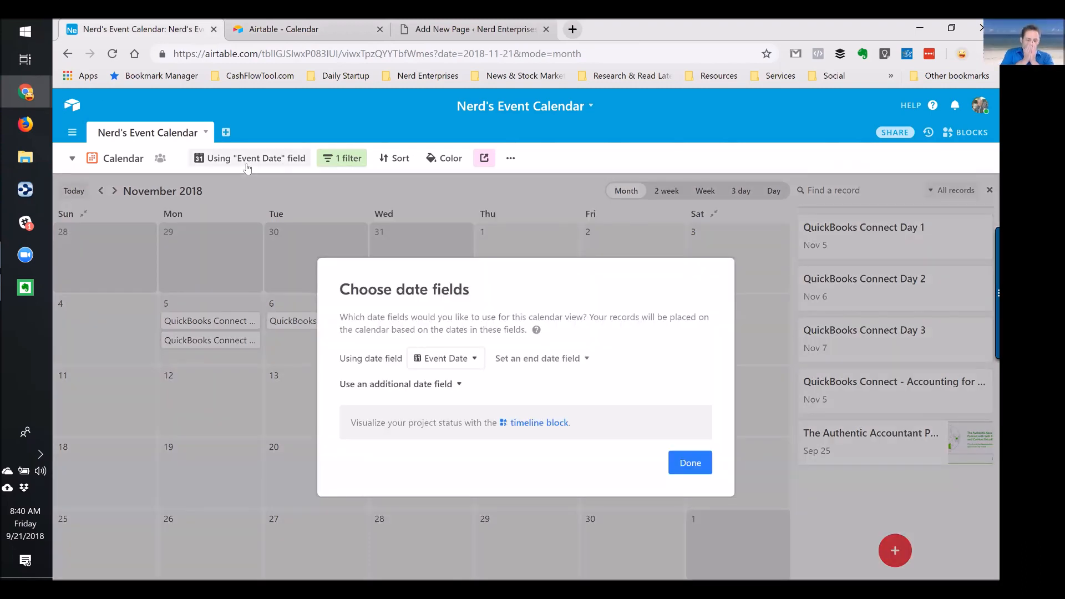
pyautogui.click(559, 159)
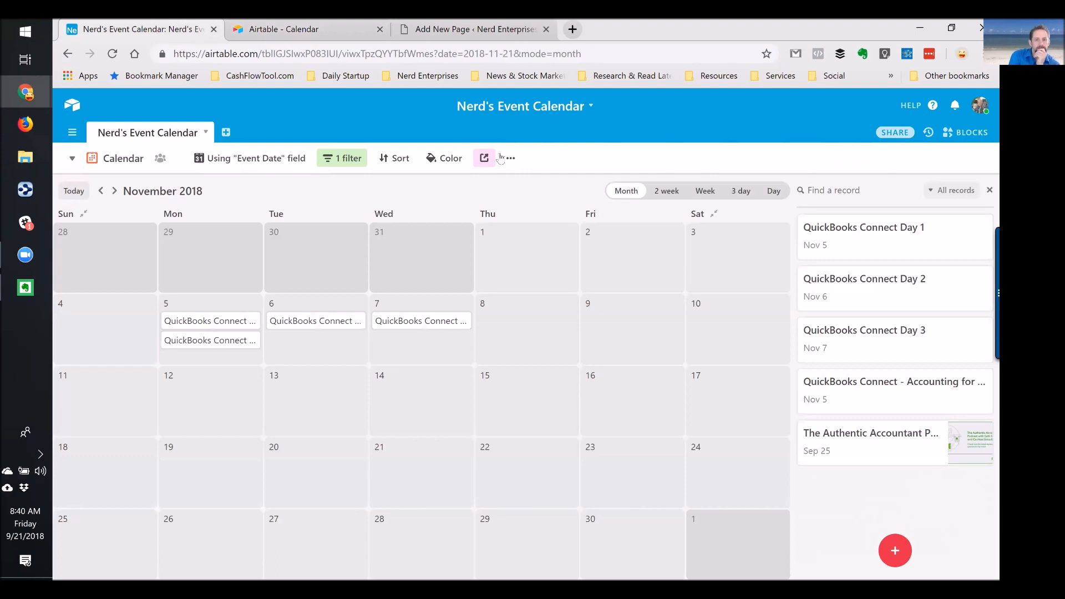
pyautogui.click(510, 158)
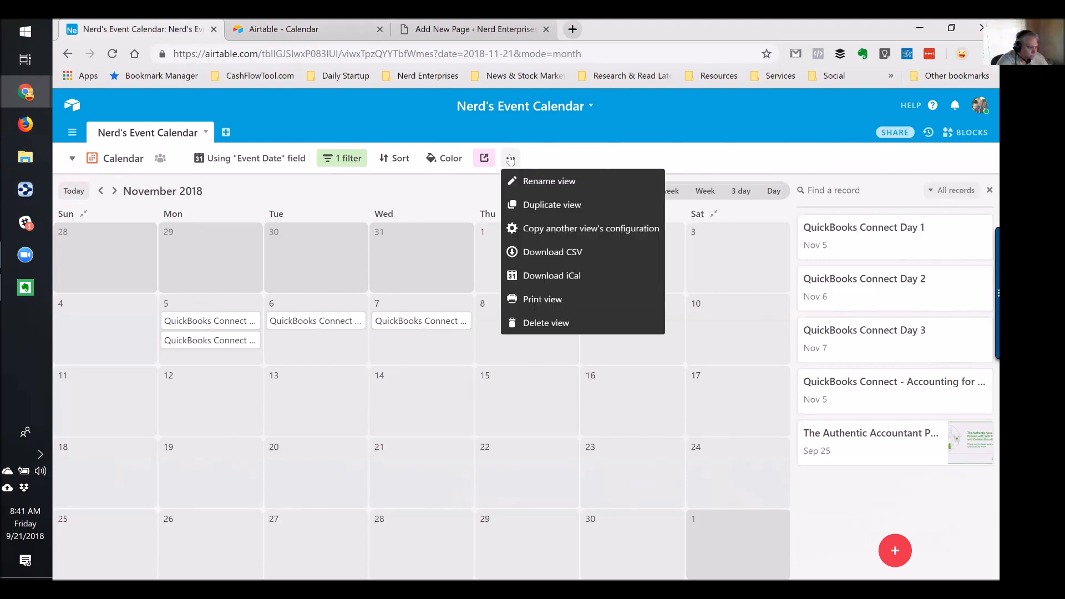
pyautogui.click(763, 162)
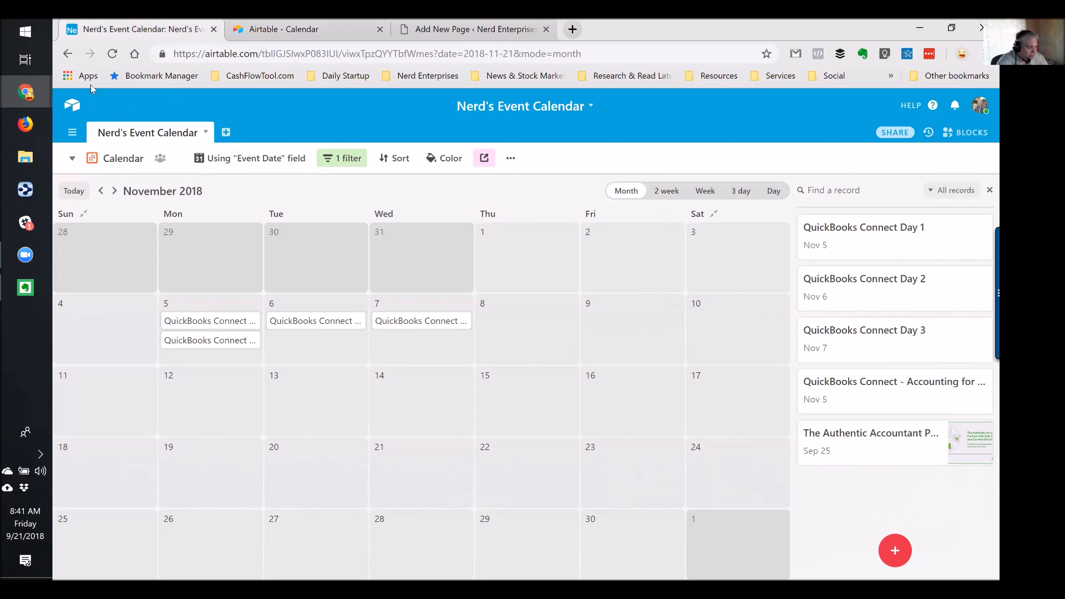
# Reload, jump to September 2018, and open the Sep 25 podcast event
pyautogui.click(112, 56)
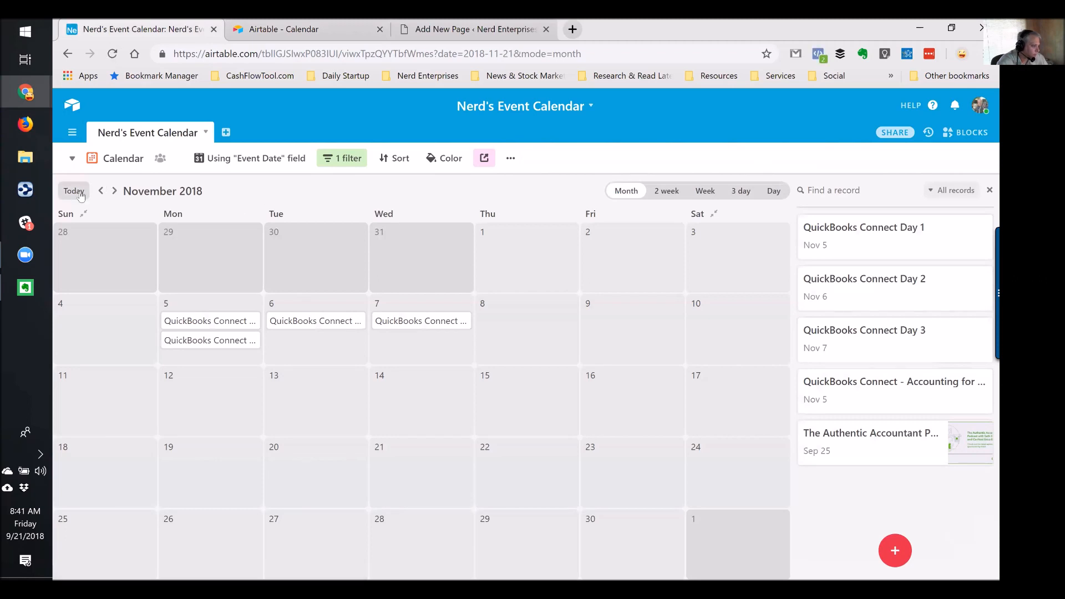
pyautogui.click(77, 193)
pyautogui.click(331, 491)
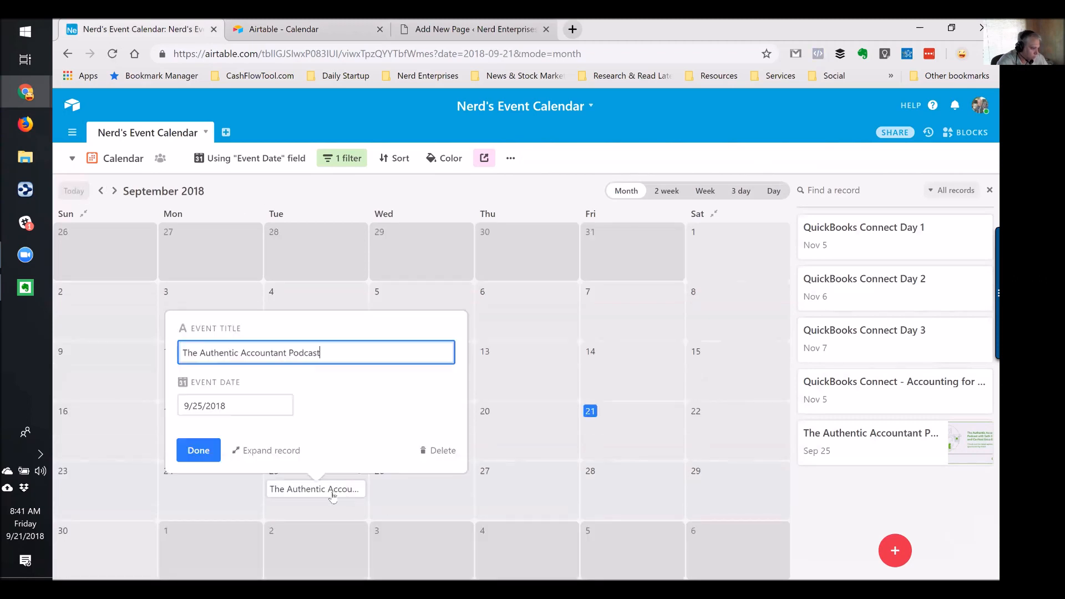
# Expand the podcast record and show its hidden Guest / Host and Phone # fields
pyautogui.click(280, 451)
pyautogui.scroll(-5, 495, 372)
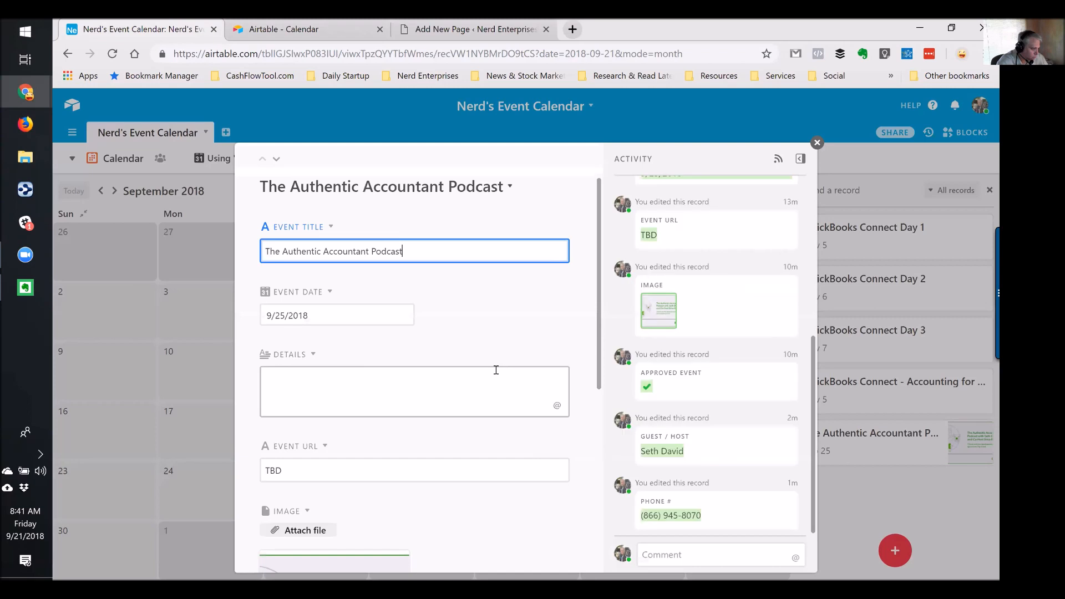
pyautogui.scroll(-2, 497, 377)
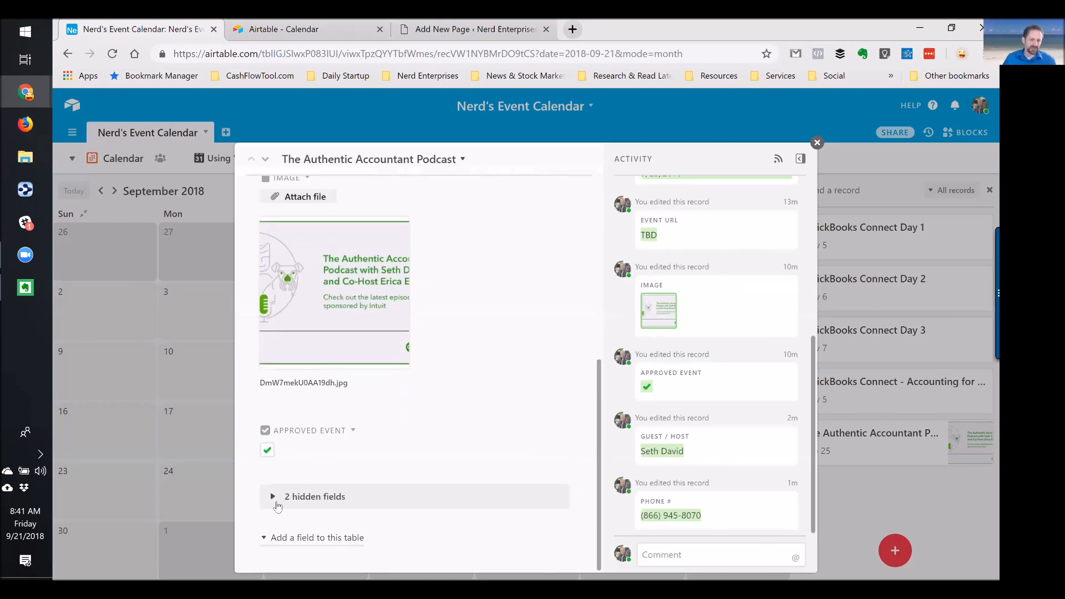
pyautogui.click(277, 497)
pyautogui.scroll(-3, 475, 418)
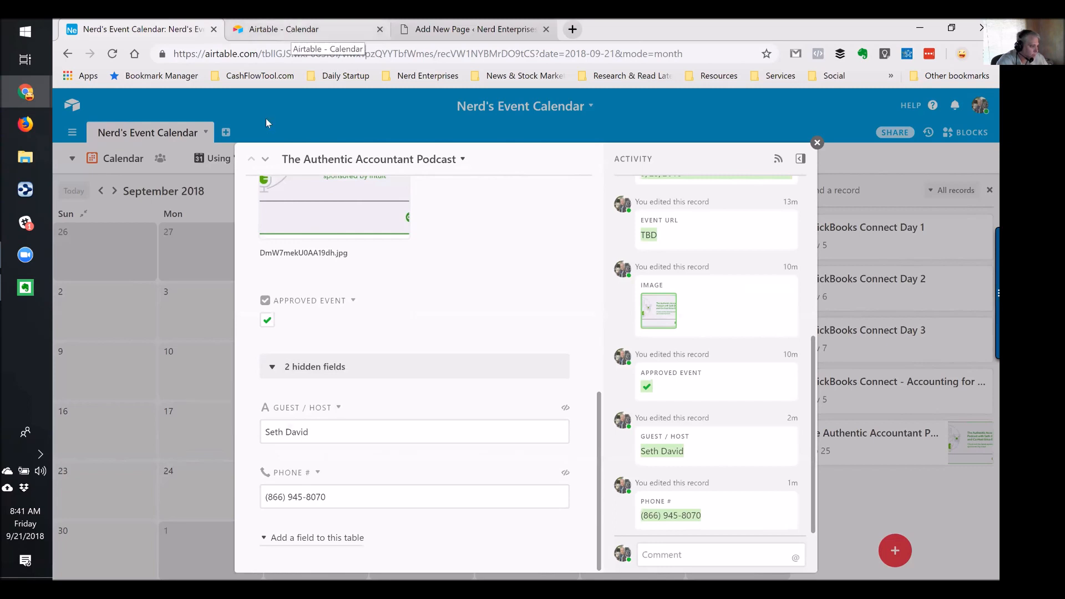
pyautogui.click(297, 28)
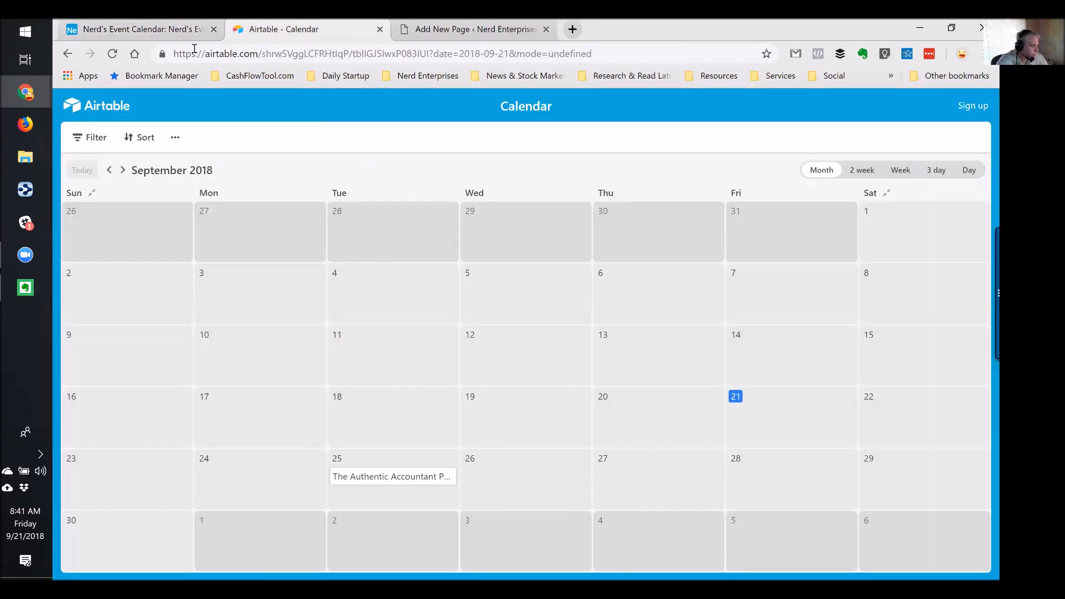
pyautogui.click(176, 29)
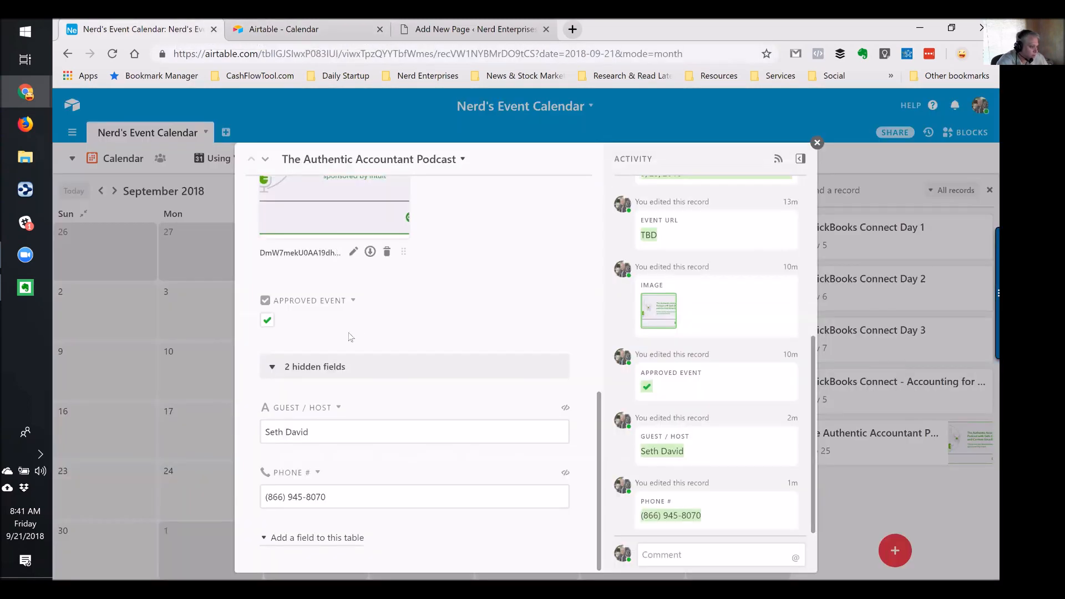
# Show the Guest / Host field again and hide Approved Event in the expanded podcast record
pyautogui.click(338, 408)
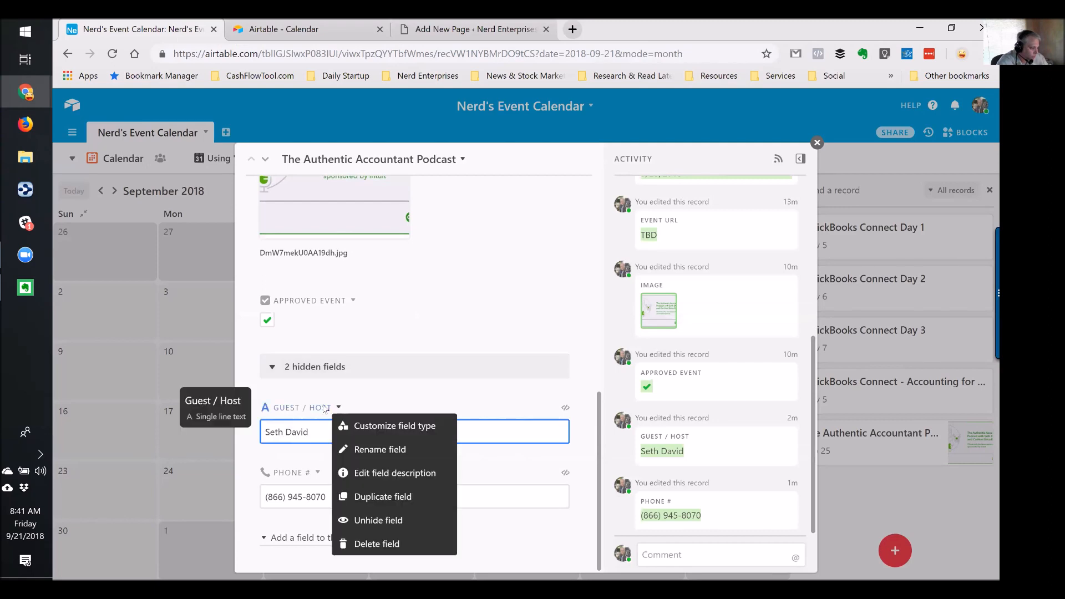
pyautogui.click(383, 520)
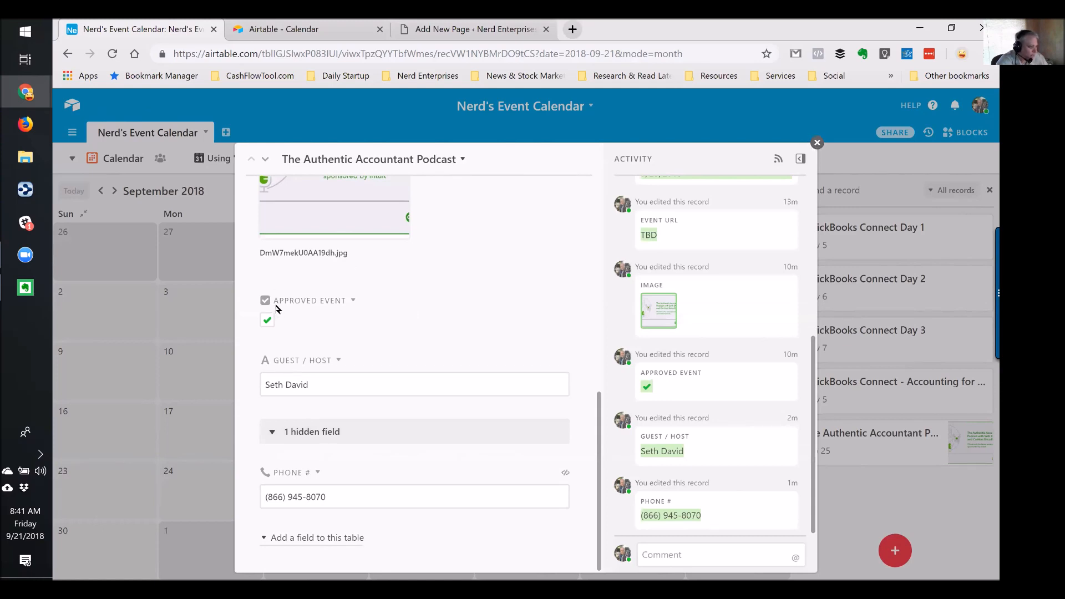
pyautogui.click(352, 301)
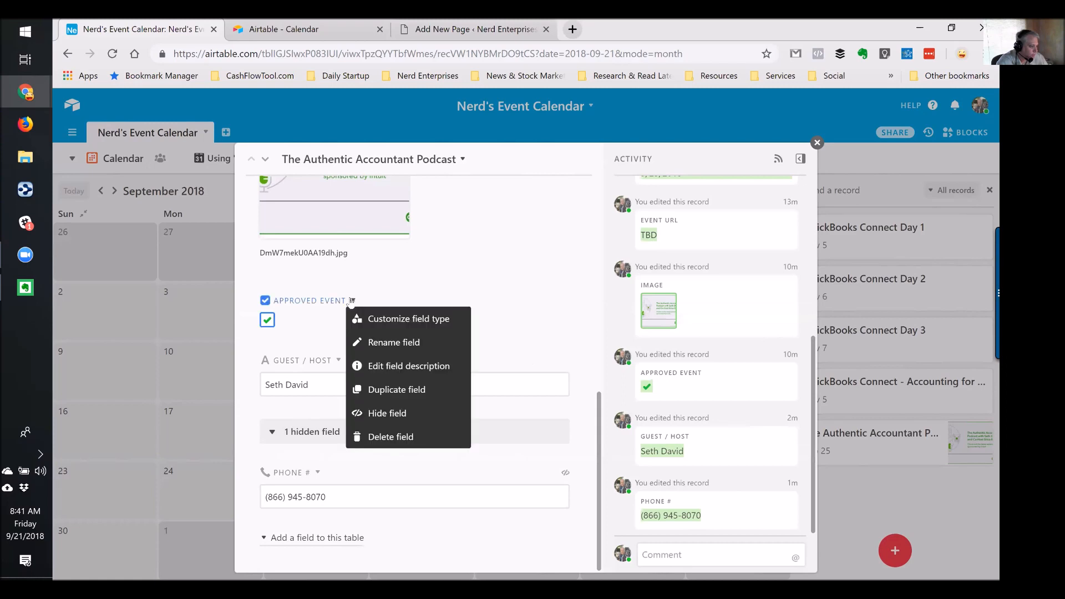
pyautogui.click(381, 414)
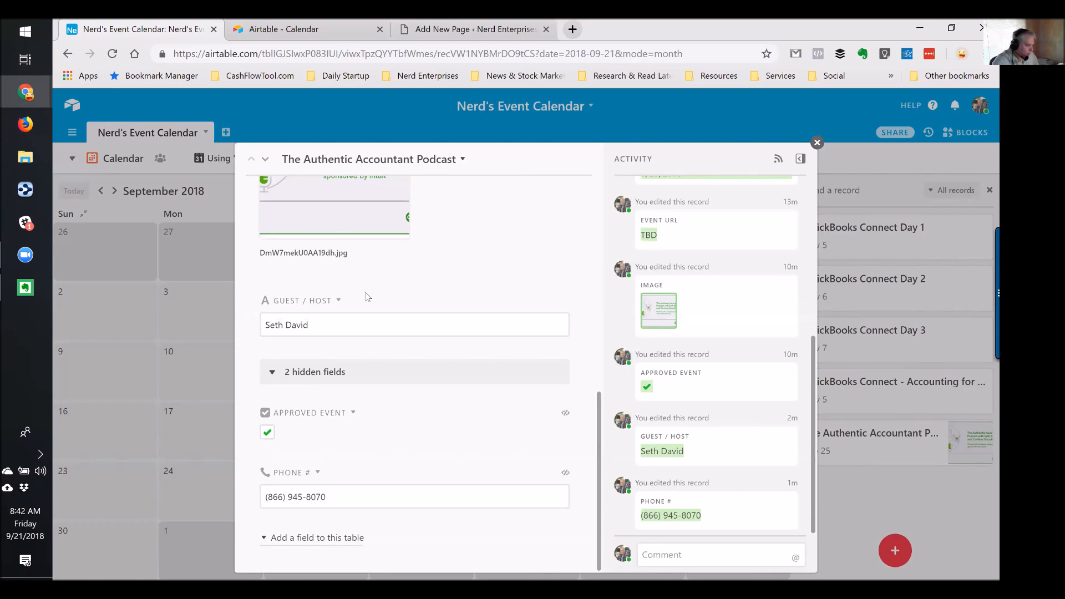
# Close the expanded podcast record to return to the base
pyautogui.scroll(3, 366, 297)
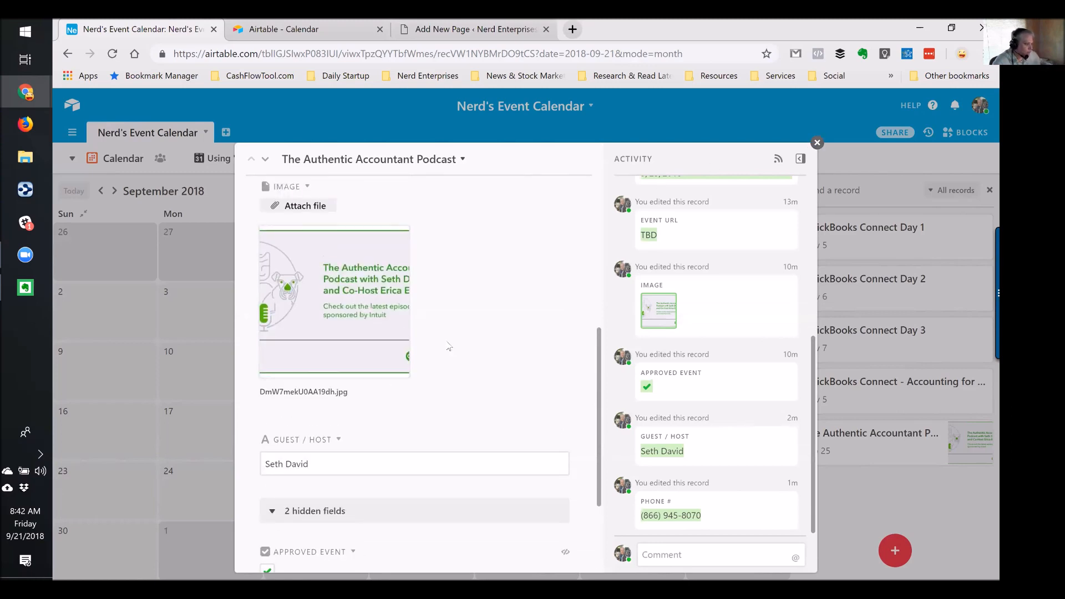
pyautogui.scroll(-3, 449, 346)
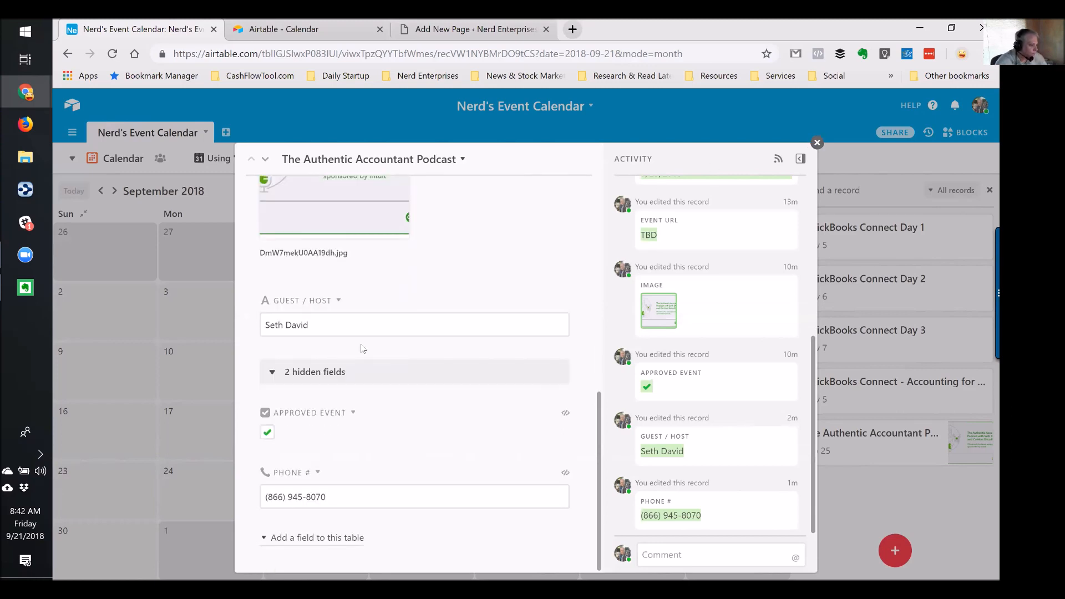
pyautogui.click(816, 143)
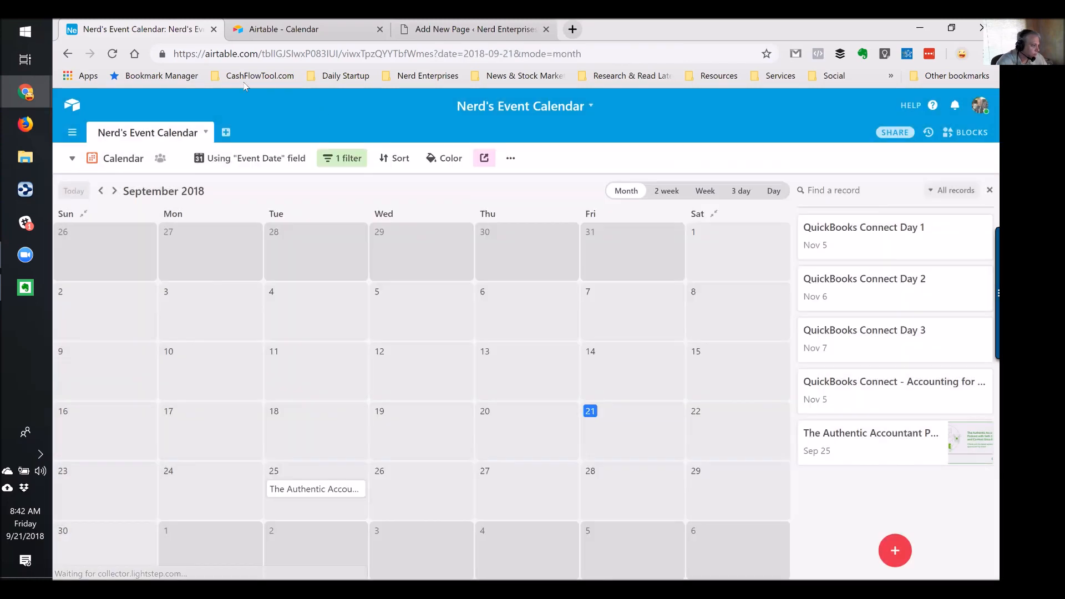
pyautogui.click(72, 159)
# In Event Grid, move Guest / Host and Phone # right after Event URL, then return to Calendar
pyautogui.click(155, 188)
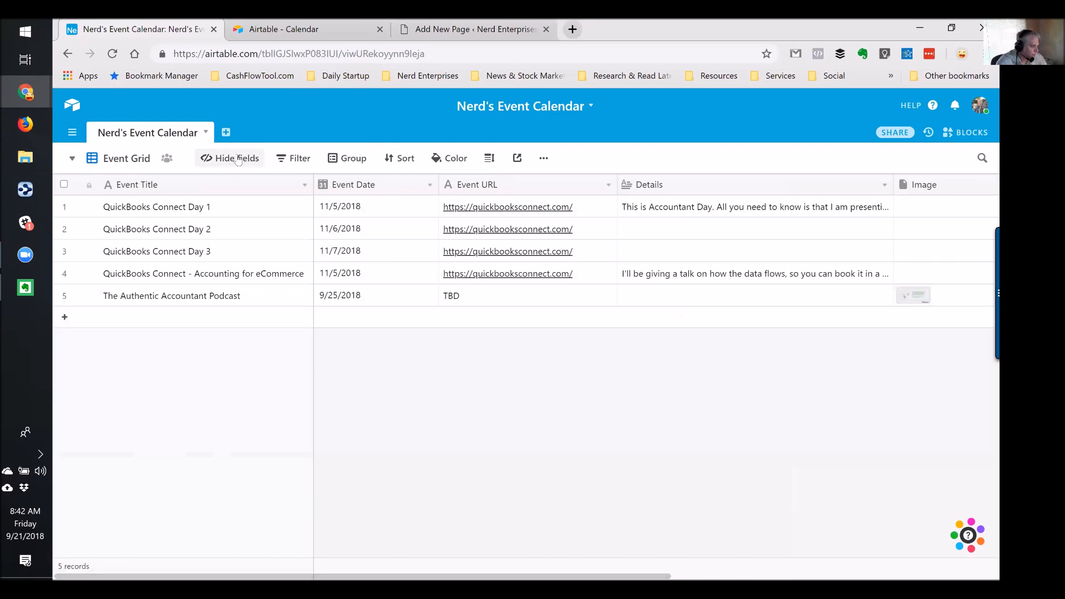
pyautogui.click(238, 160)
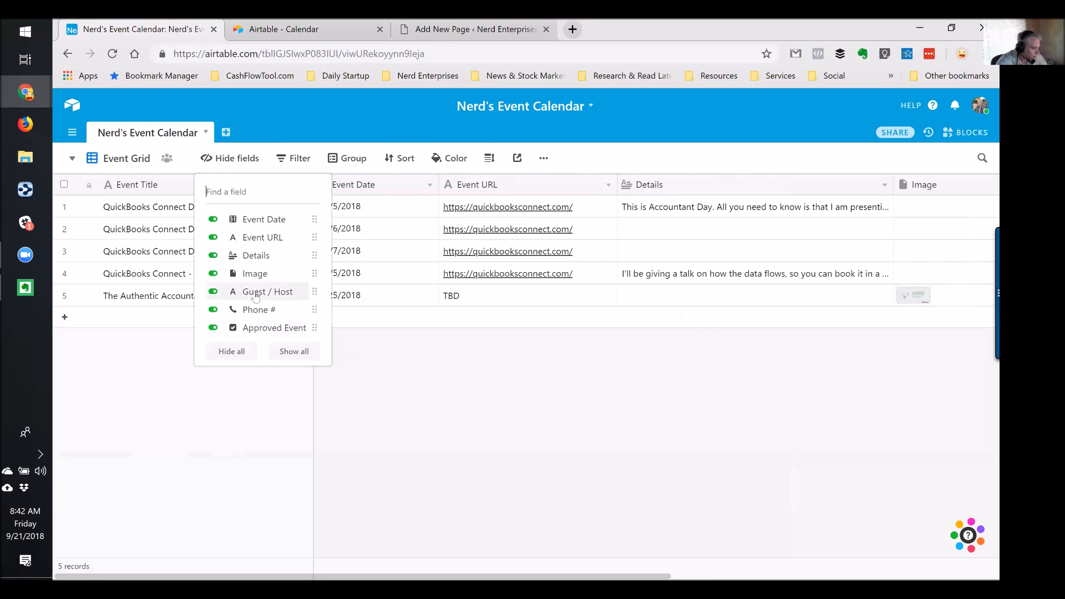
pyautogui.moveTo(312, 289); pyautogui.dragTo(310, 255)
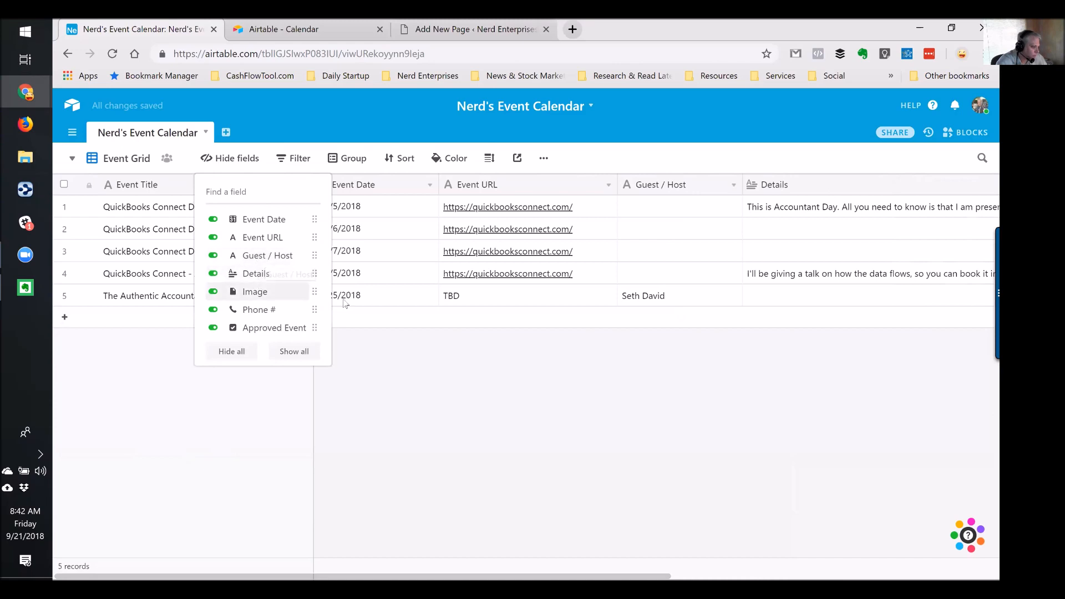
pyautogui.moveTo(315, 307); pyautogui.dragTo(307, 272)
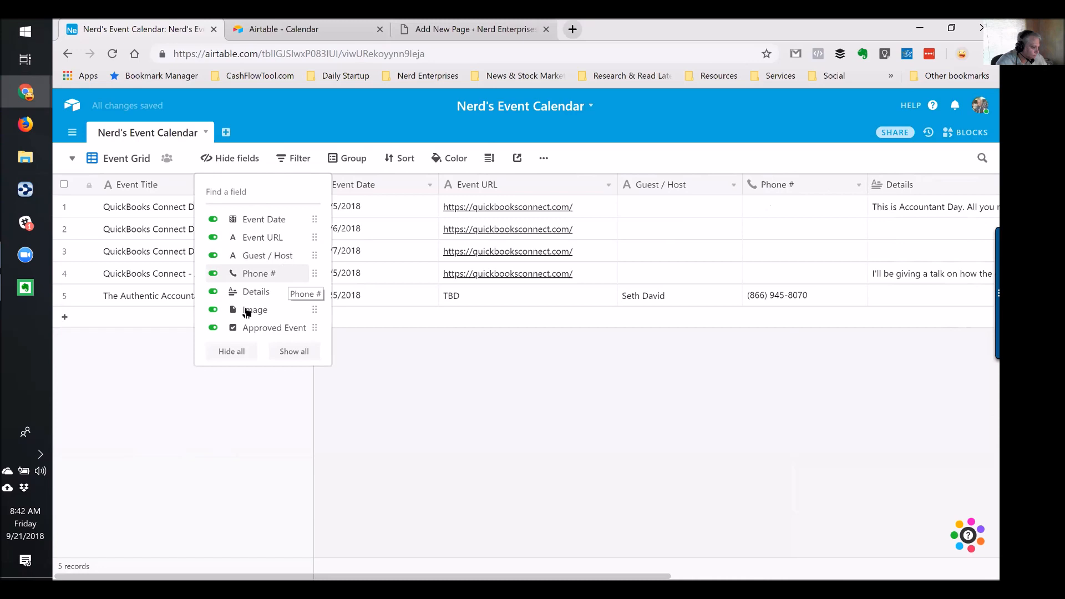
pyautogui.click(402, 345)
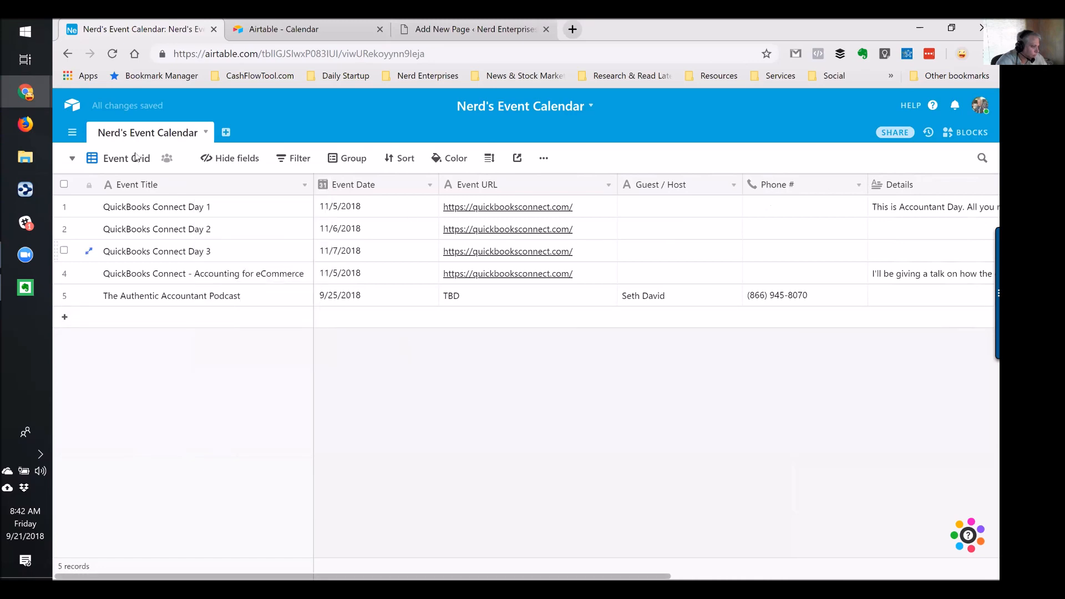
pyautogui.click(71, 160)
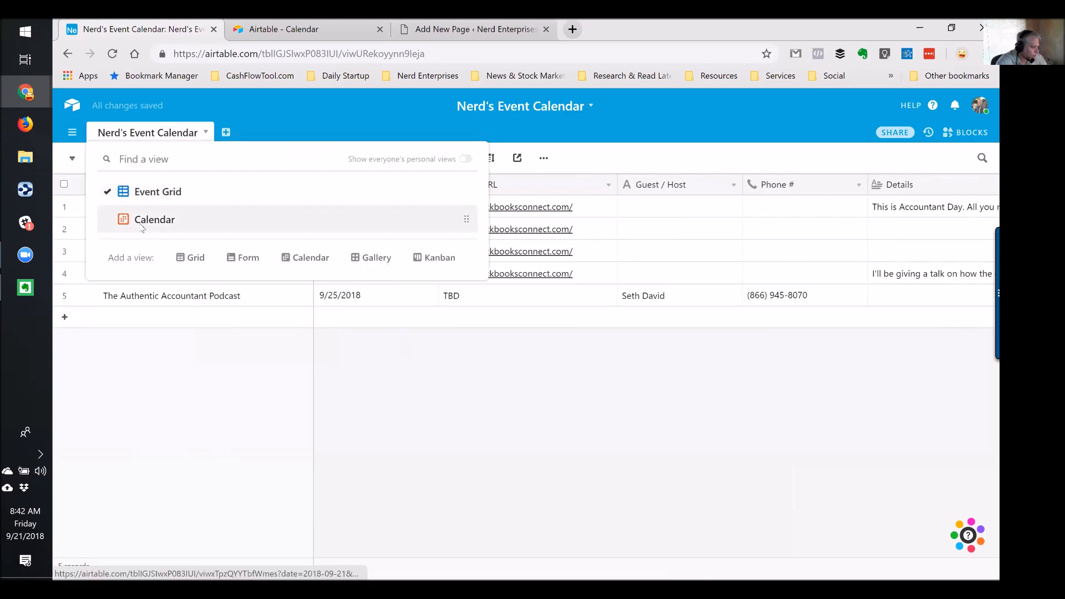
pyautogui.click(133, 216)
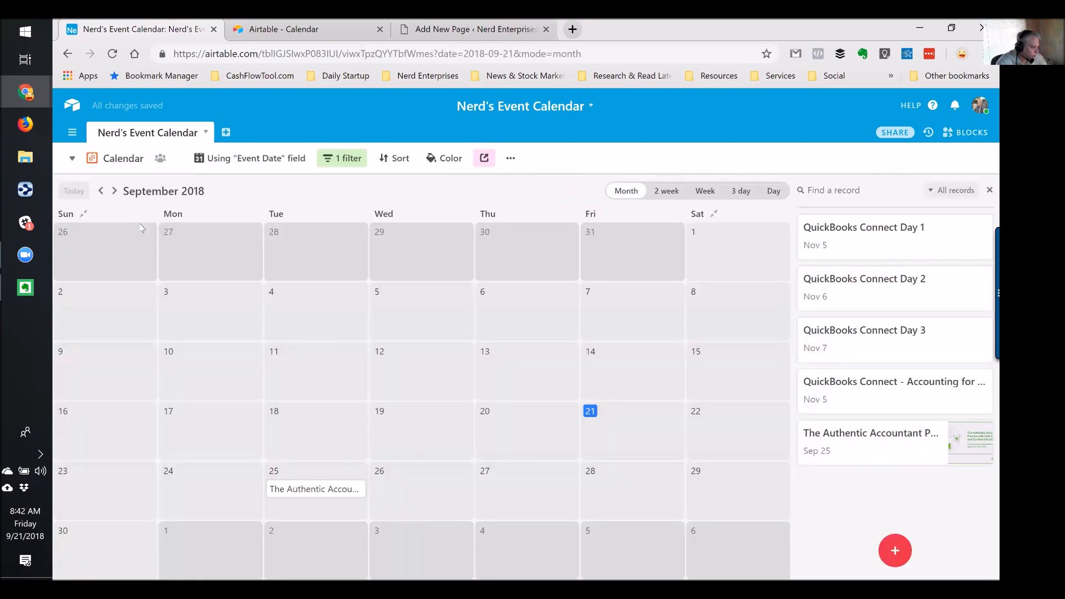
# Expand the Sep 25 podcast record to view its 2 hidden fields, then switch to the shared calendar tab
pyautogui.click(294, 491)
pyautogui.click(252, 452)
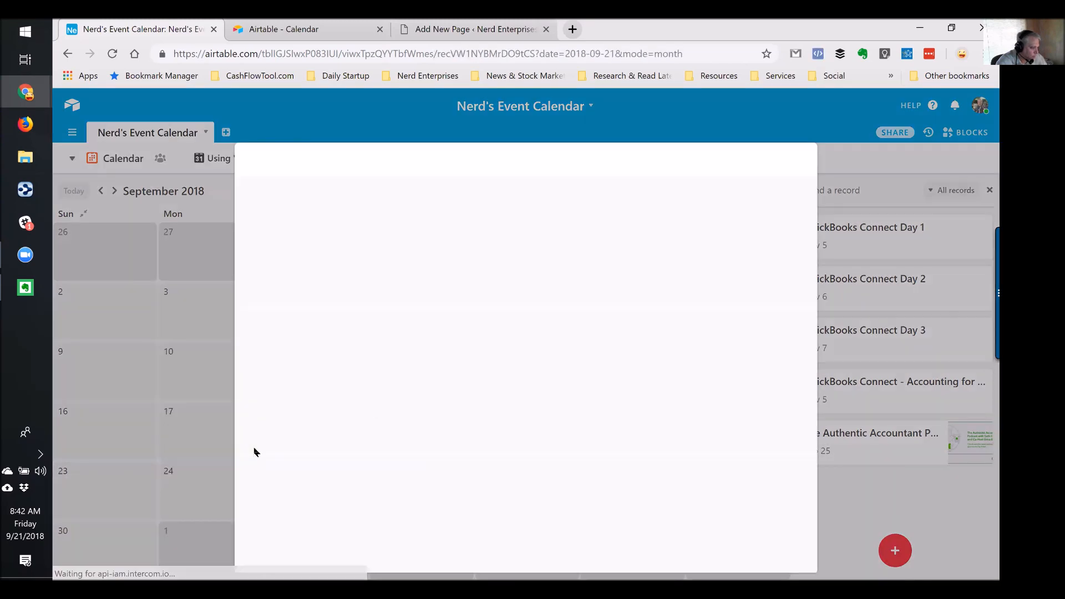
pyautogui.scroll(-7, 455, 385)
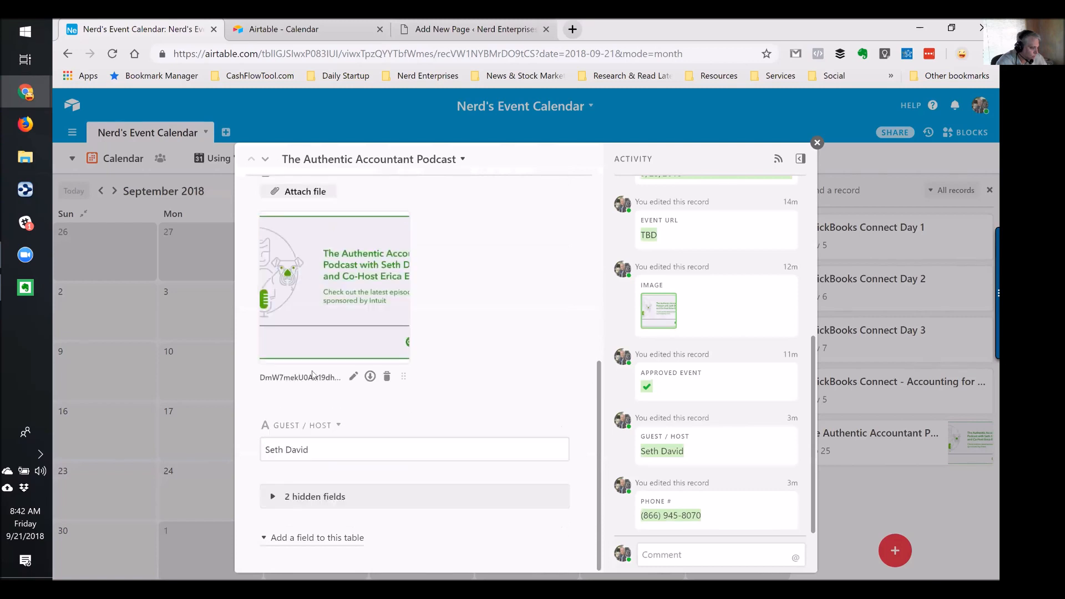
pyautogui.click(321, 489)
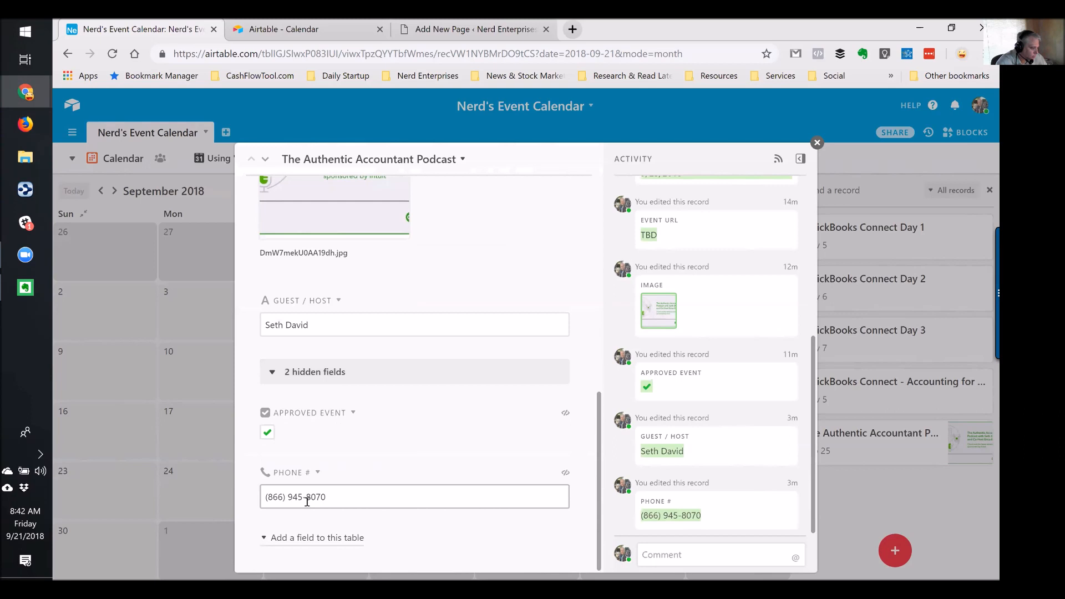
pyautogui.click(817, 143)
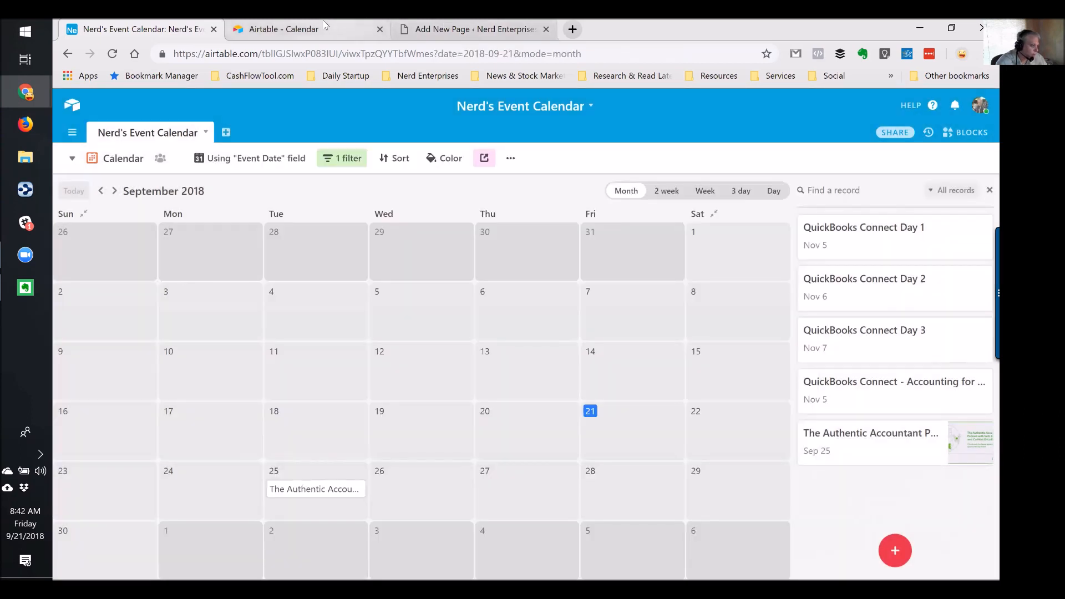
pyautogui.click(326, 27)
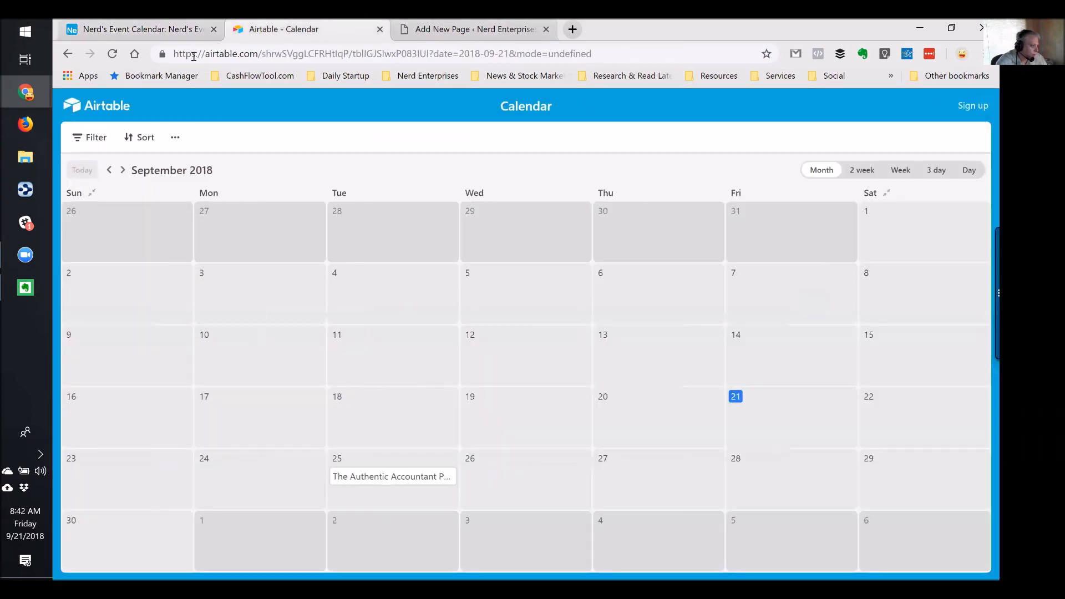
# Open the shared Sep 25 podcast record, reload the page, and reopen it to check Guest / Host
pyautogui.click(394, 478)
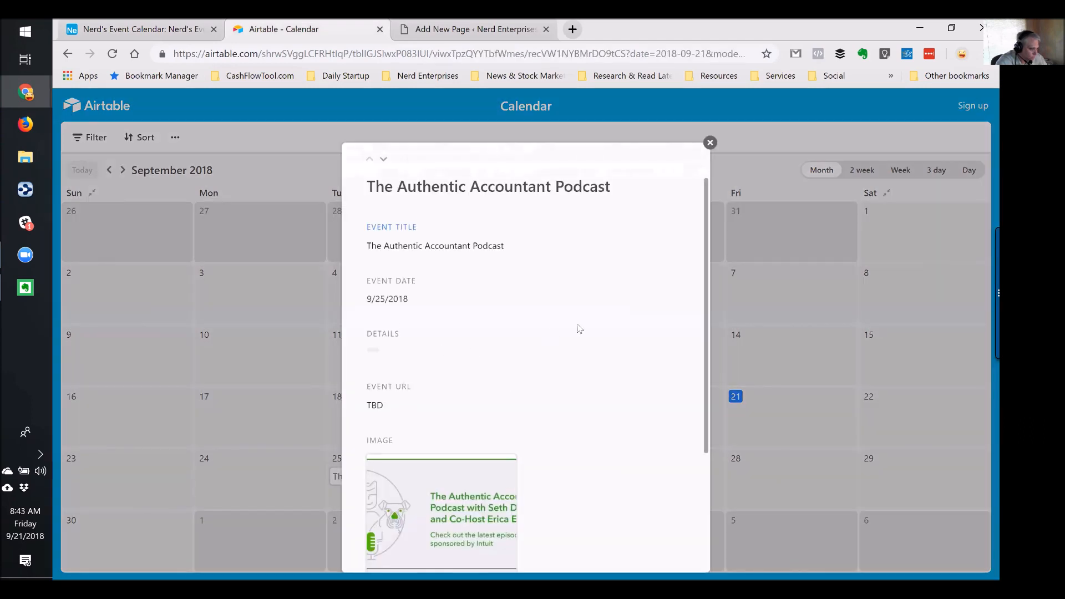
pyautogui.scroll(-3, 579, 329)
pyautogui.click(710, 142)
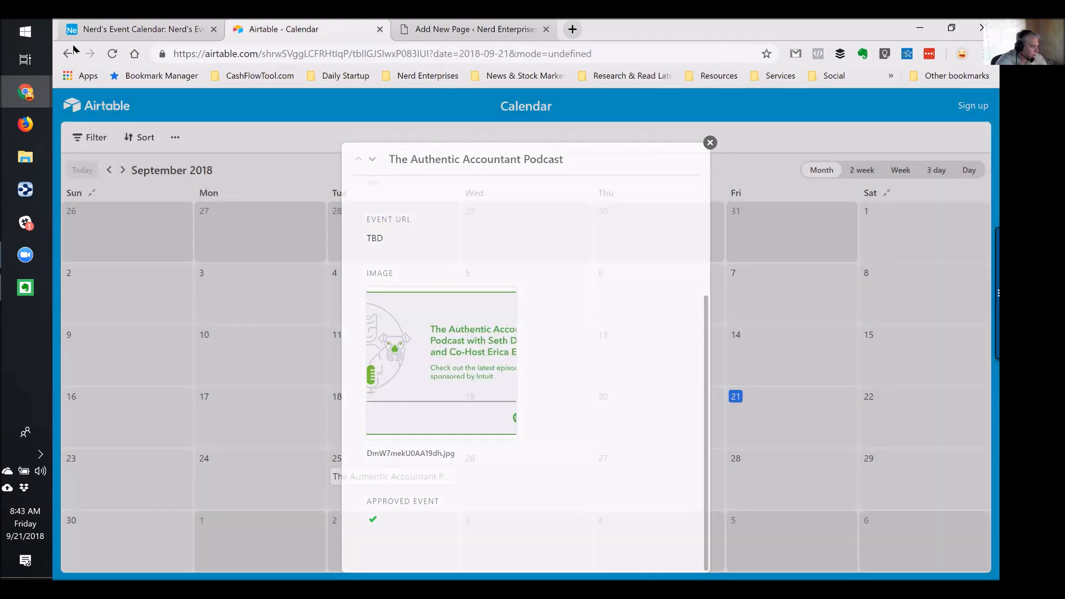
pyautogui.click(112, 55)
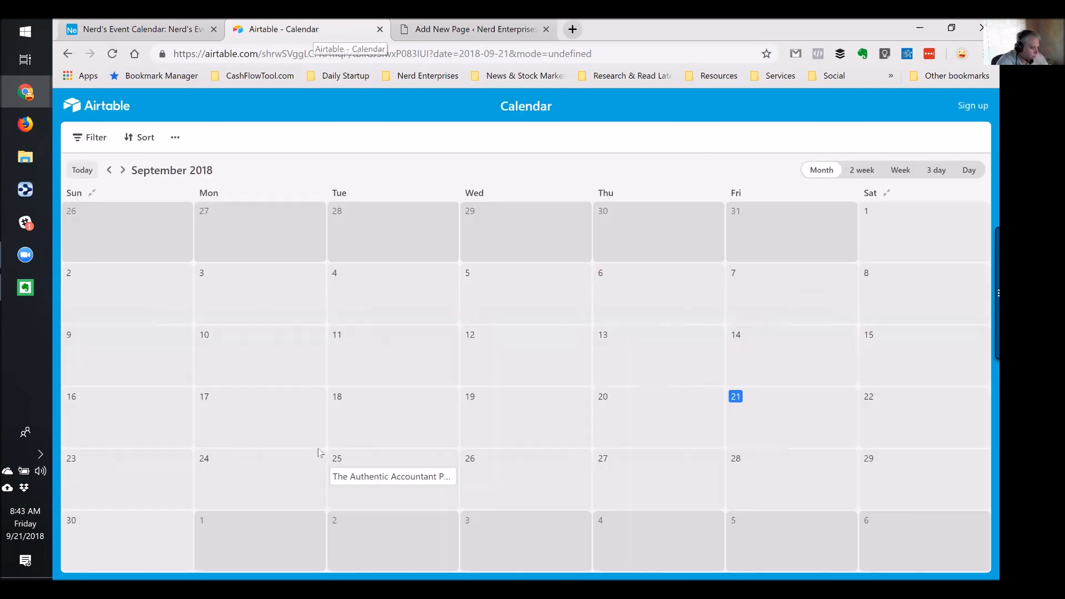
pyautogui.click(369, 478)
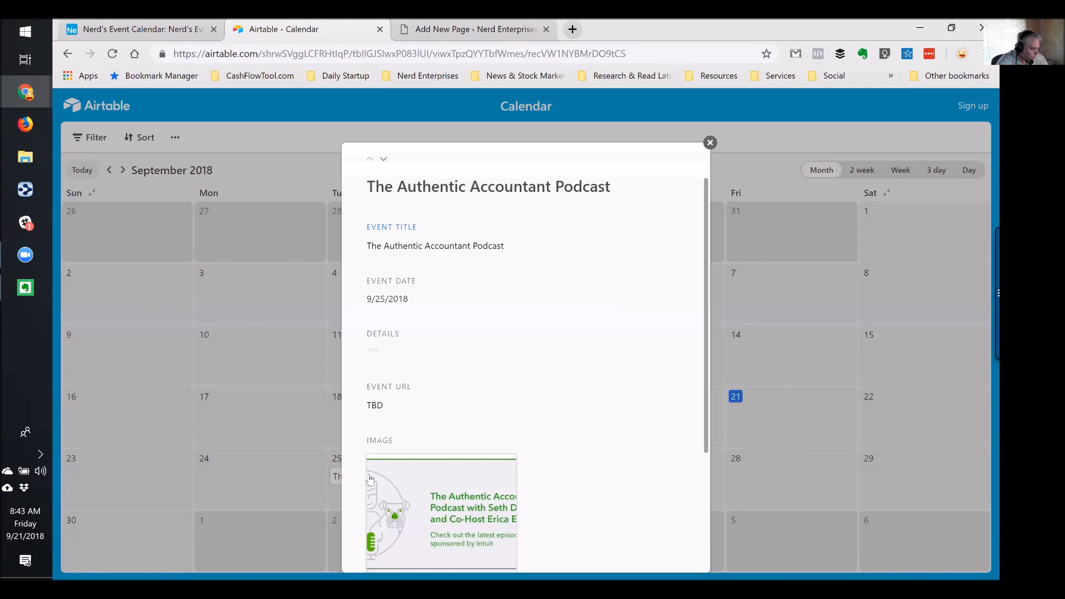
pyautogui.scroll(-3, 548, 375)
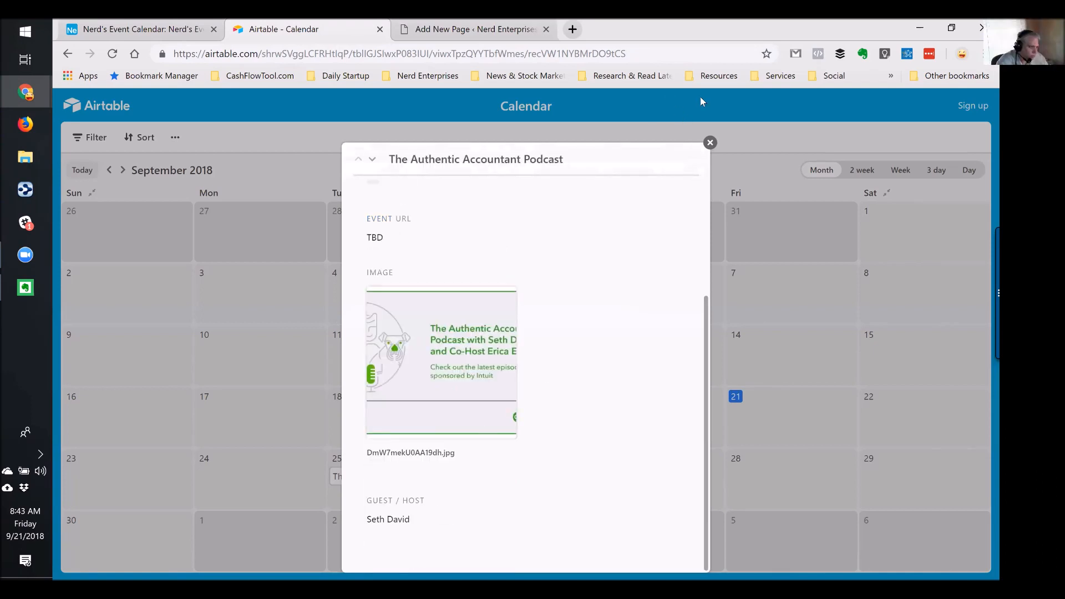
pyautogui.click(318, 126)
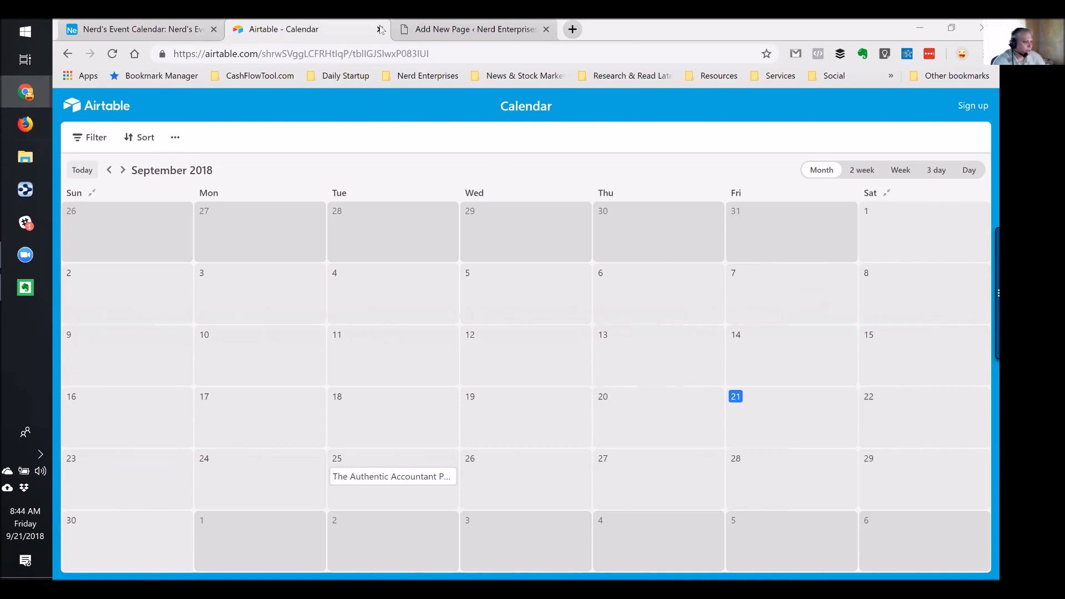
# Recheck the podcast record, then close the shared tab and return to Nerd's Event Calendar
pyautogui.click(413, 480)
pyautogui.scroll(-5, 527, 381)
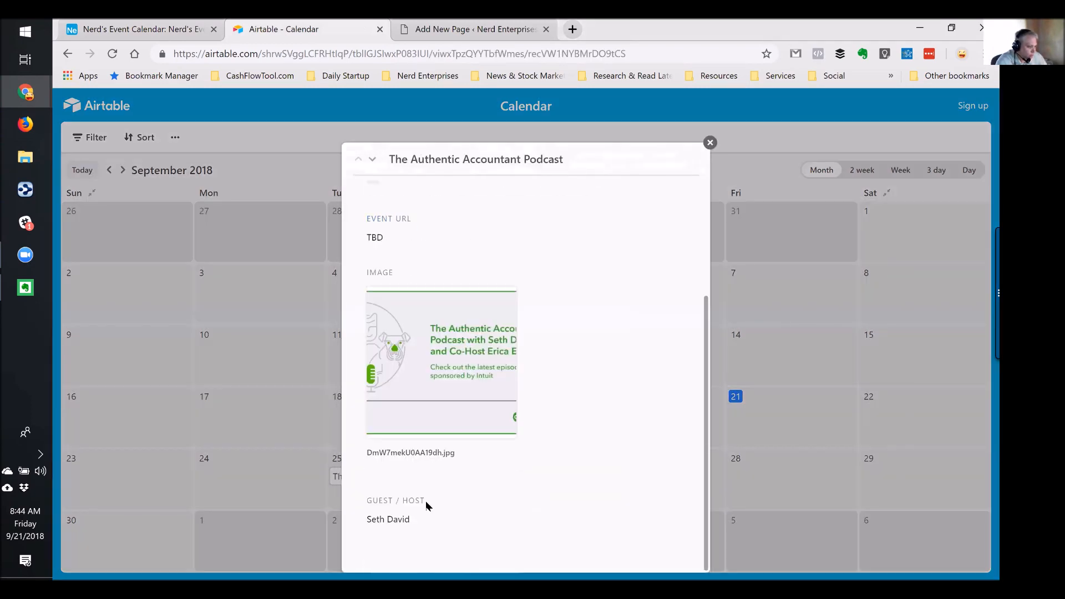
pyautogui.scroll(5, 422, 515)
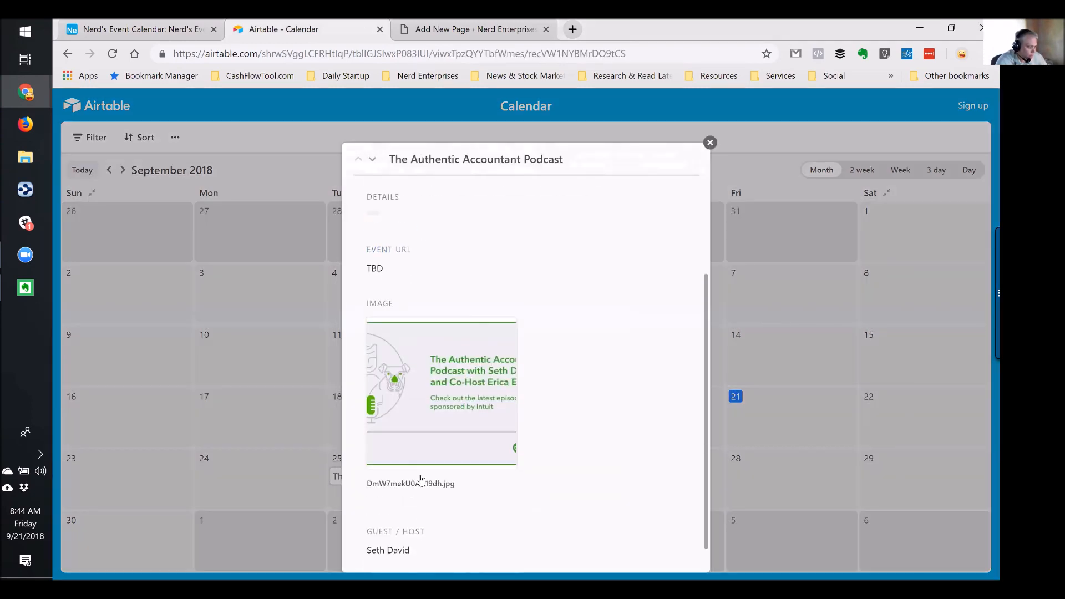
pyautogui.click(710, 143)
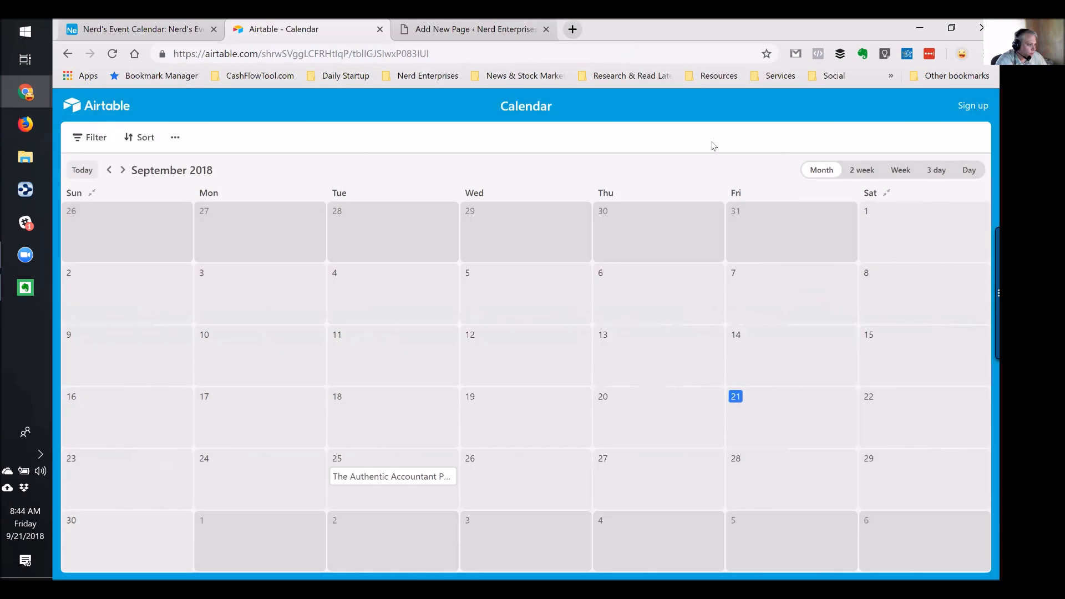
pyautogui.click(380, 29)
pyautogui.click(192, 29)
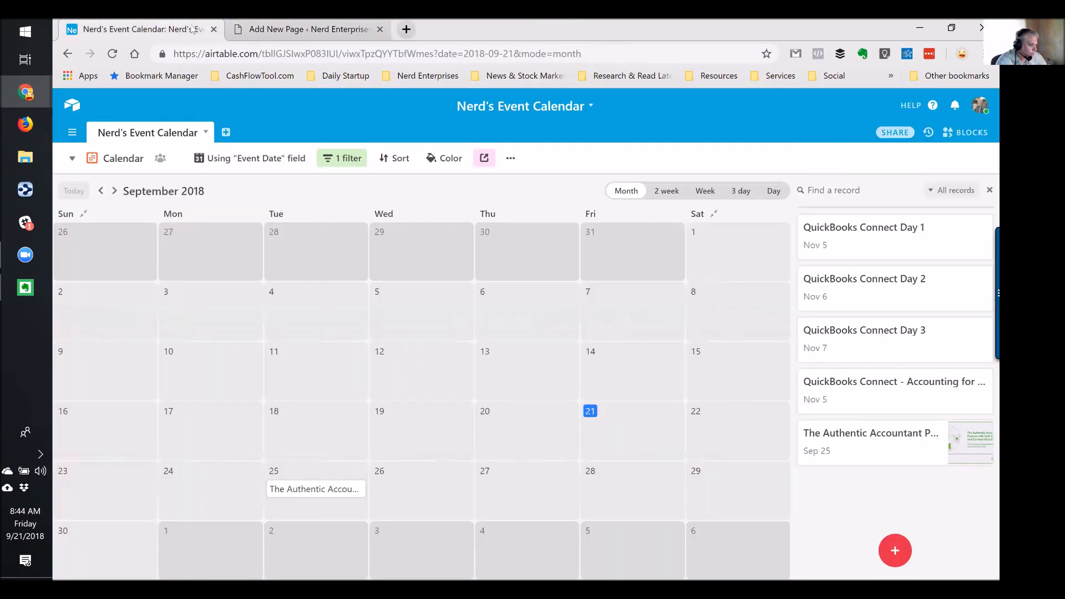
# Expand the Sep 25 podcast record and click into its Guest / Host value
pyautogui.click(297, 489)
pyautogui.click(272, 450)
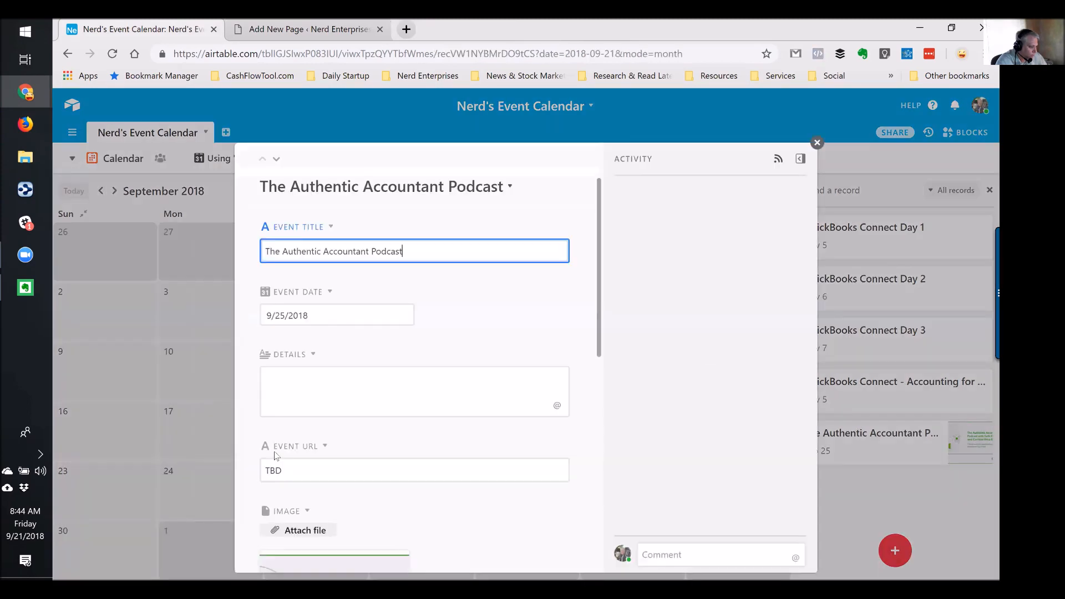
pyautogui.scroll(-8, 390, 387)
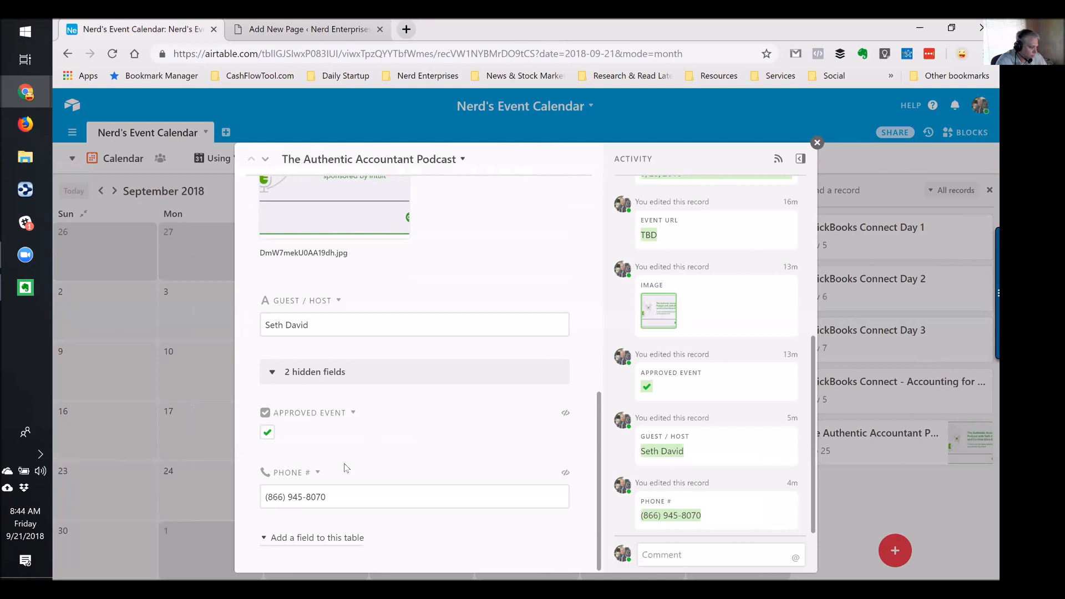
pyautogui.scroll(3, 335, 427)
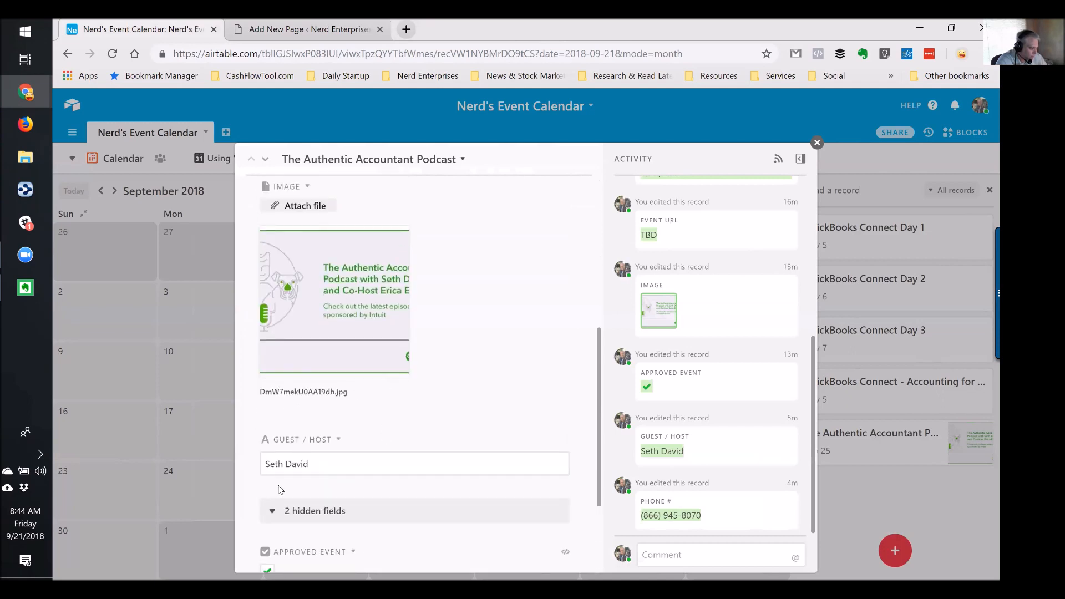
pyautogui.moveTo(305, 390)
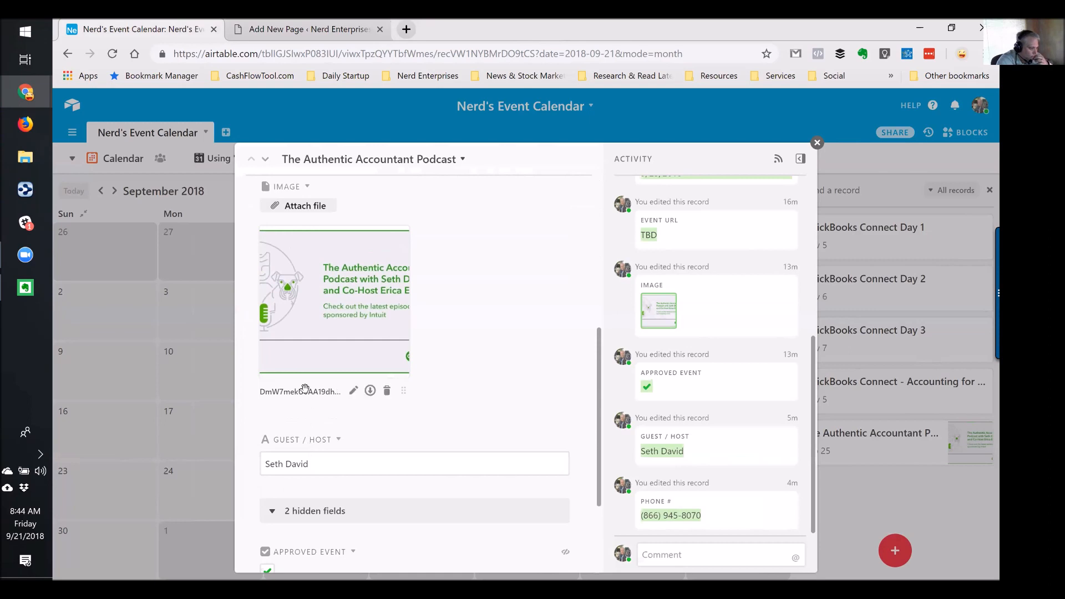
pyautogui.click(551, 454)
# Dismiss the Guest / Host field menu unchanged and close the record back to the September calendar
pyautogui.click(338, 440)
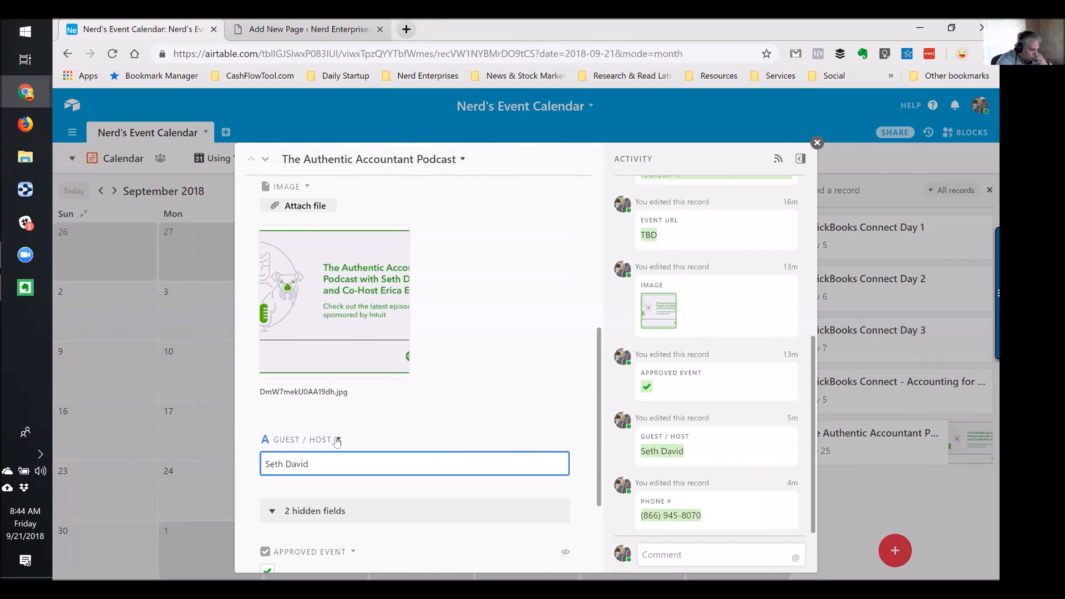
pyautogui.click(277, 444)
pyautogui.scroll(-1, 283, 464)
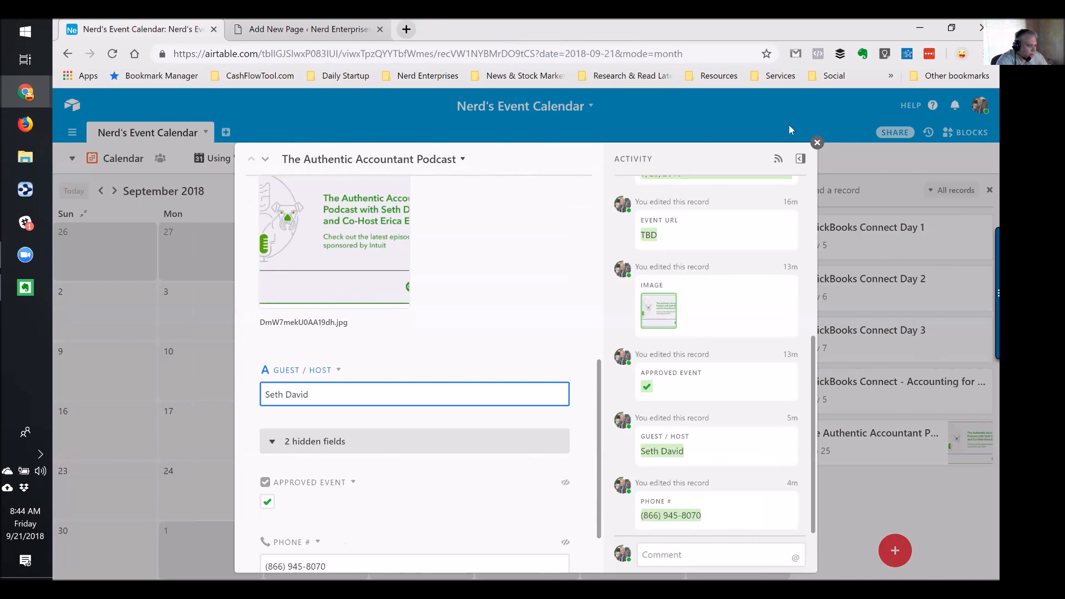
pyautogui.click(814, 145)
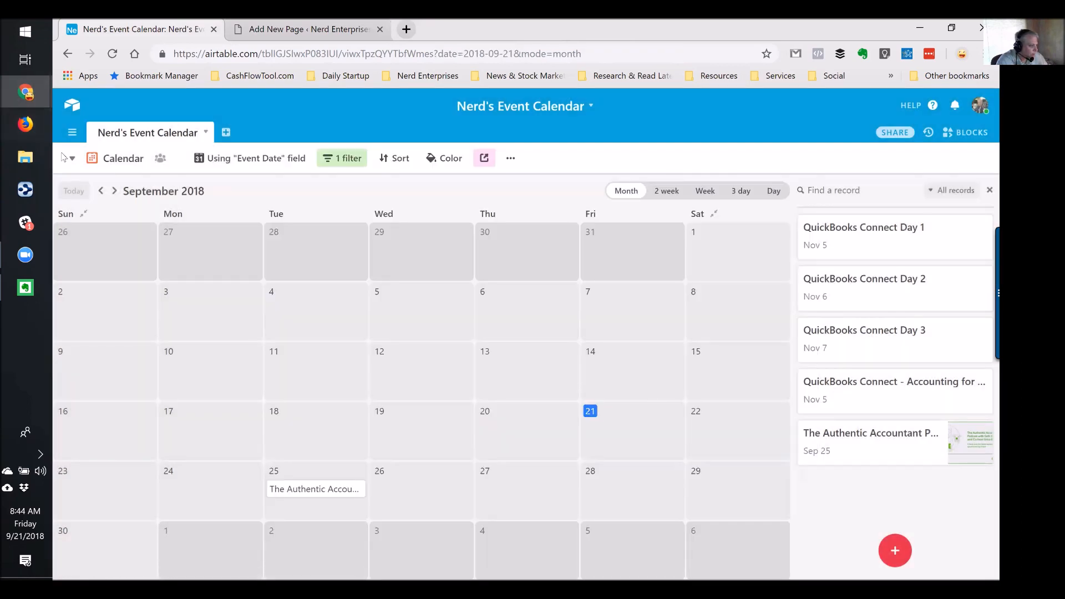
pyautogui.click(70, 159)
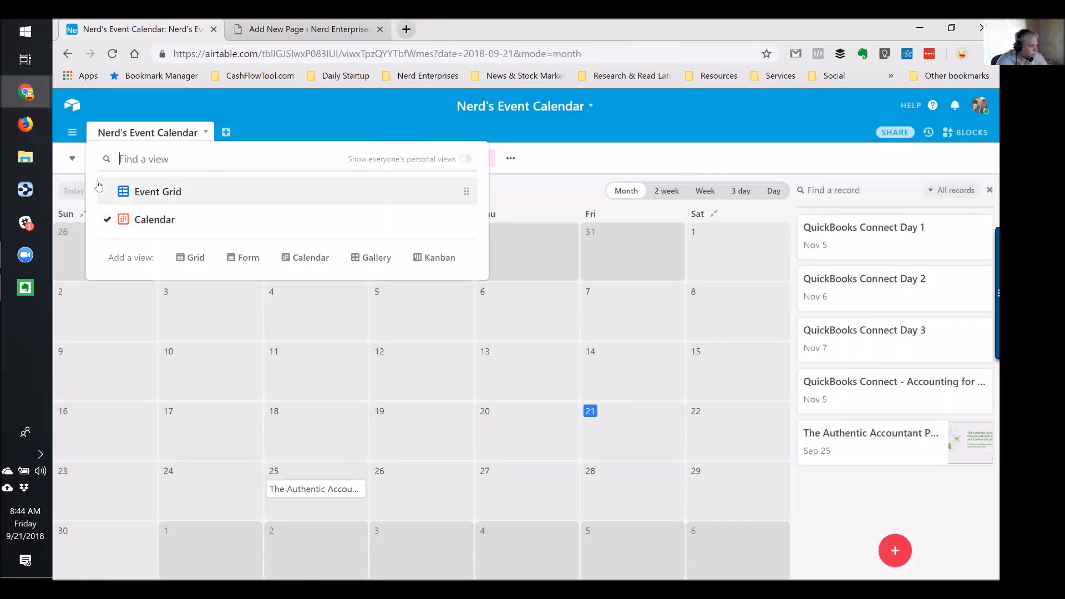
pyautogui.click(308, 121)
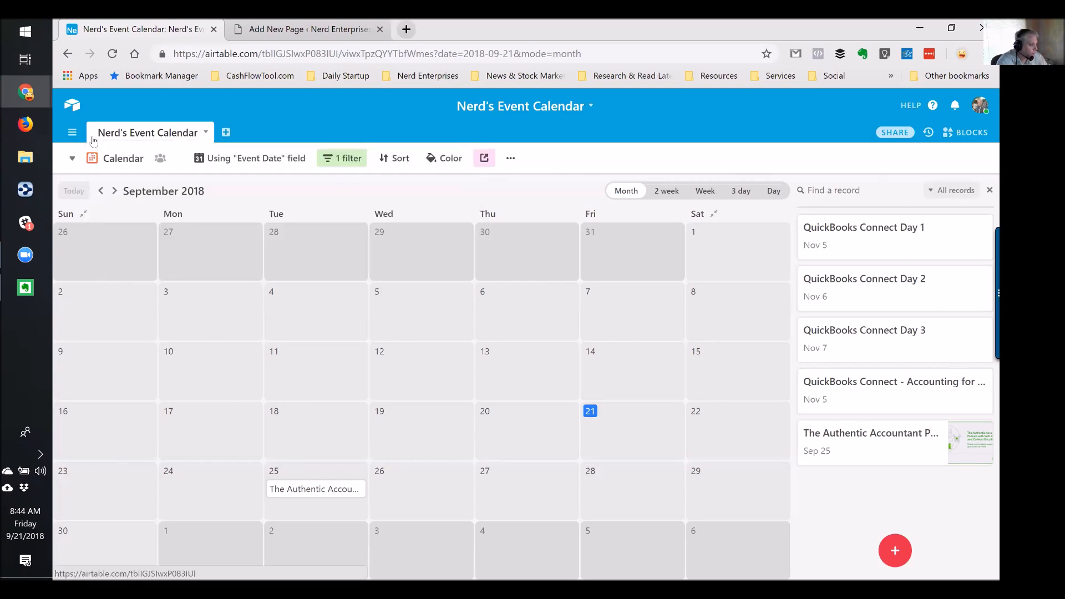
pyautogui.click(510, 159)
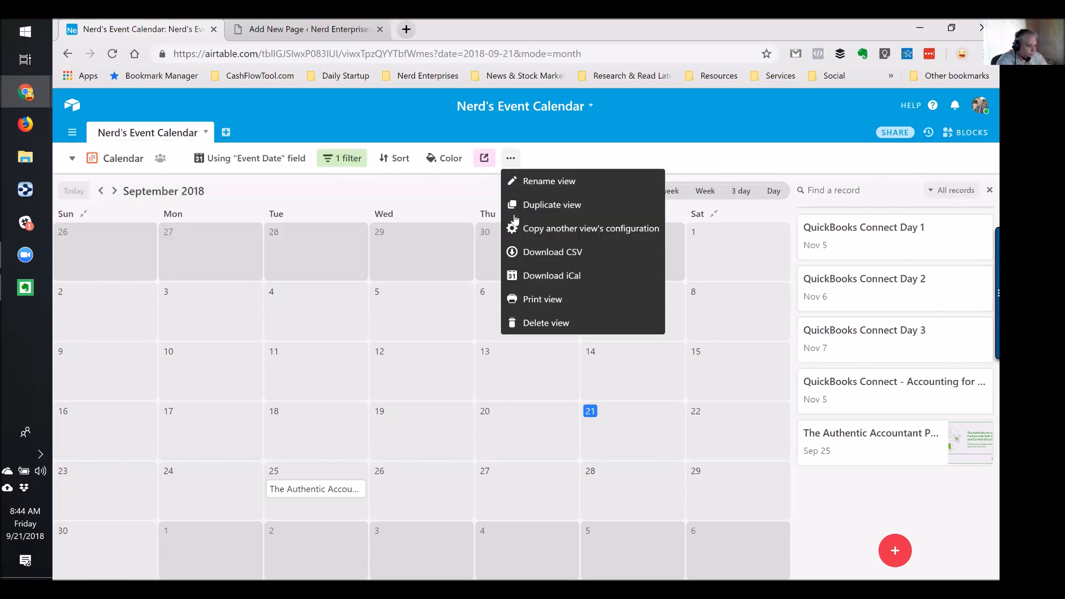
# Delete the filtered calendar view and add a new Calendar view based on Event Date
pyautogui.click(539, 327)
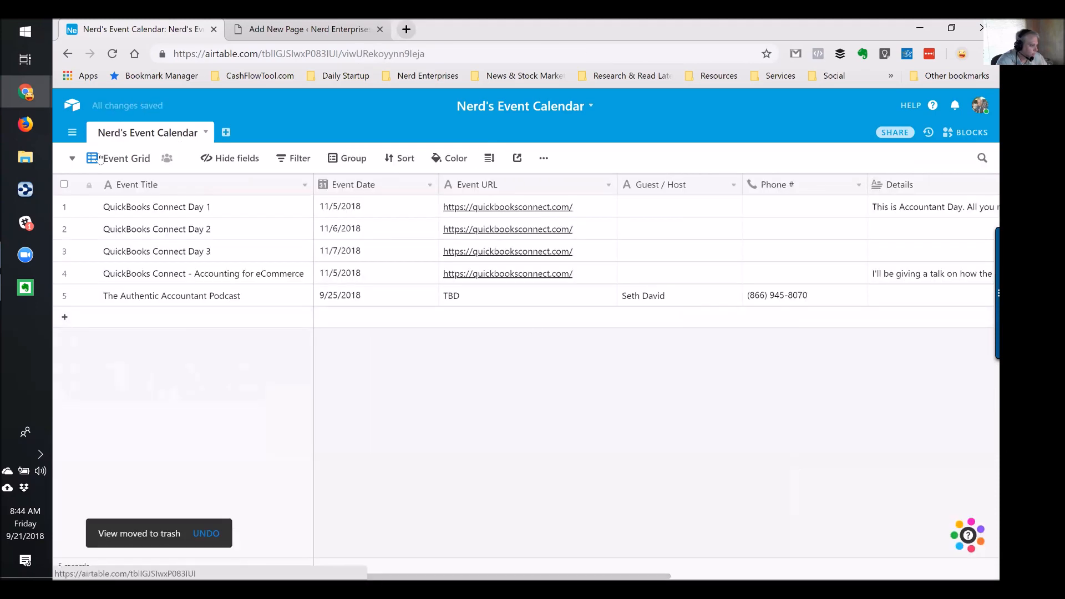
pyautogui.click(65, 159)
pyautogui.click(292, 235)
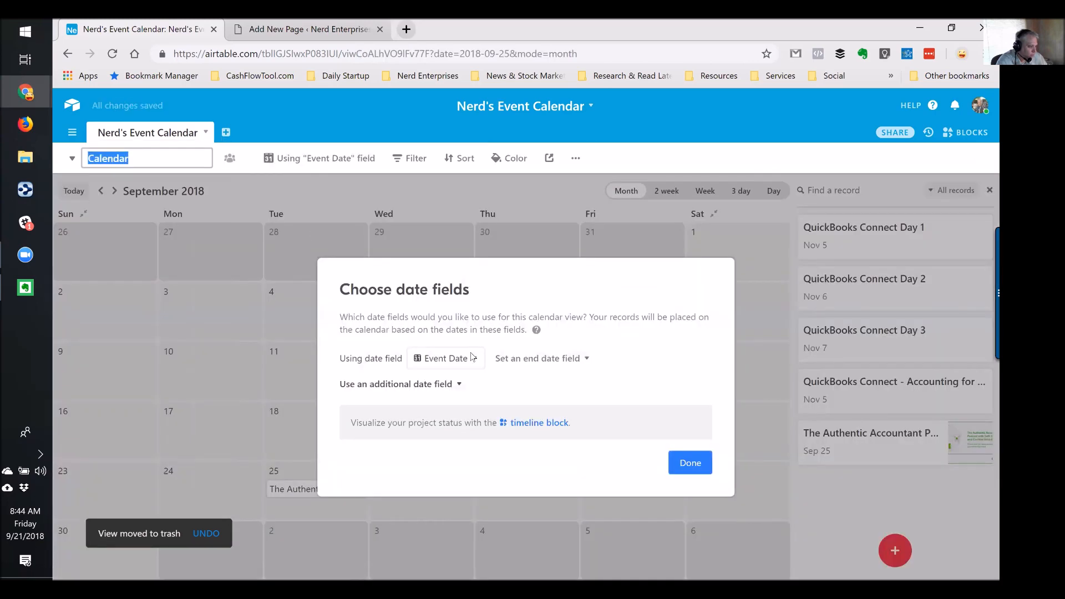
pyautogui.click(690, 465)
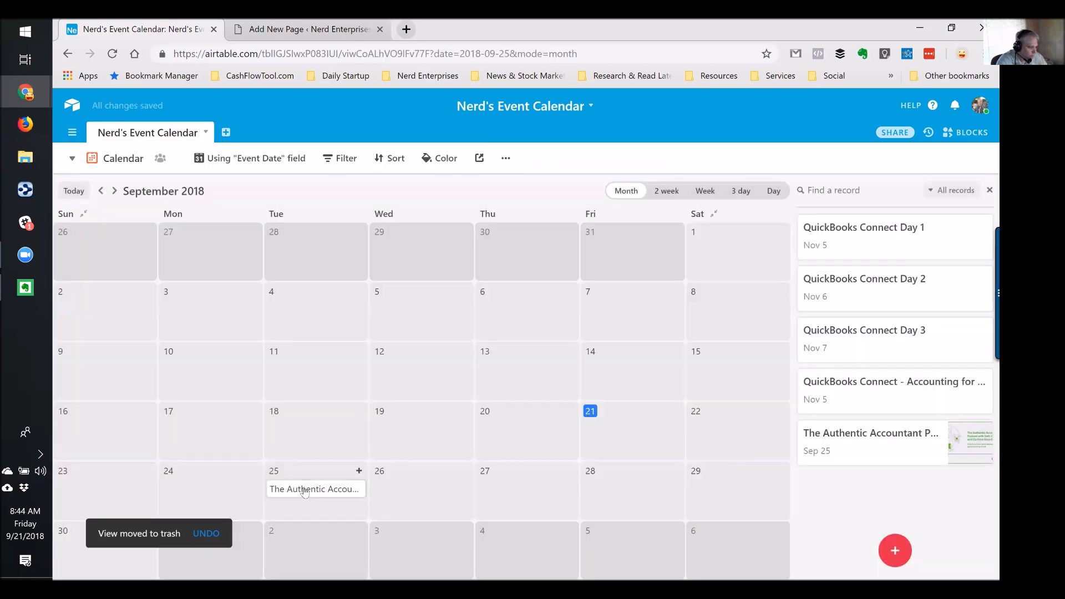
# Check the Sep 25 podcast record in the new view, then bring up its share options
pyautogui.click(304, 494)
pyautogui.click(267, 456)
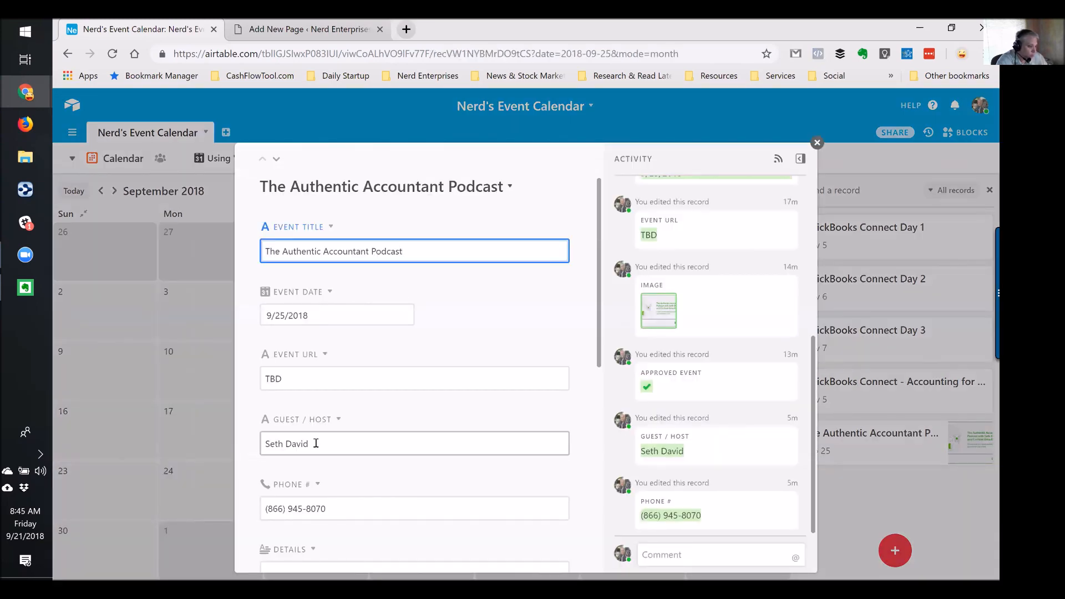
pyautogui.click(817, 142)
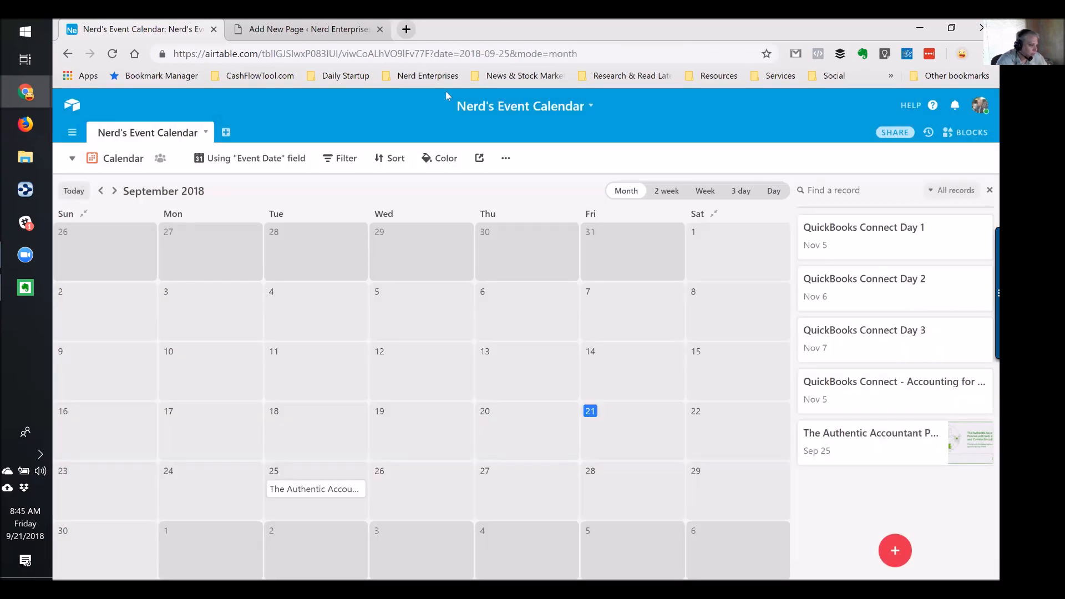
pyautogui.click(479, 158)
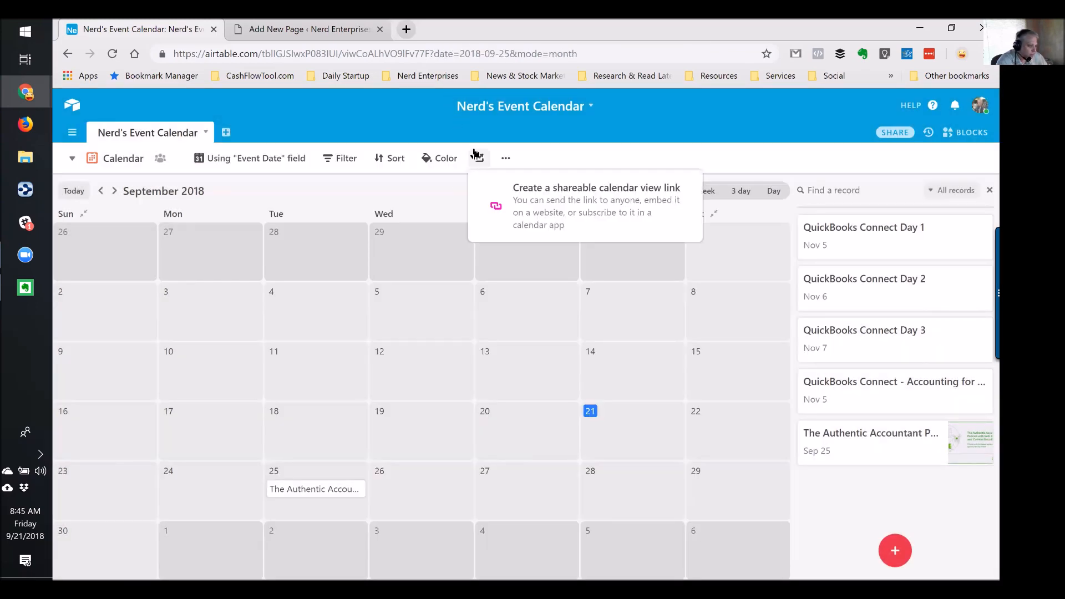
# Create a shareable calendar view link and load it in a new browser tab
pyautogui.click(605, 207)
pyautogui.click(672, 254)
pyautogui.hotkey('ctrl', 'c')
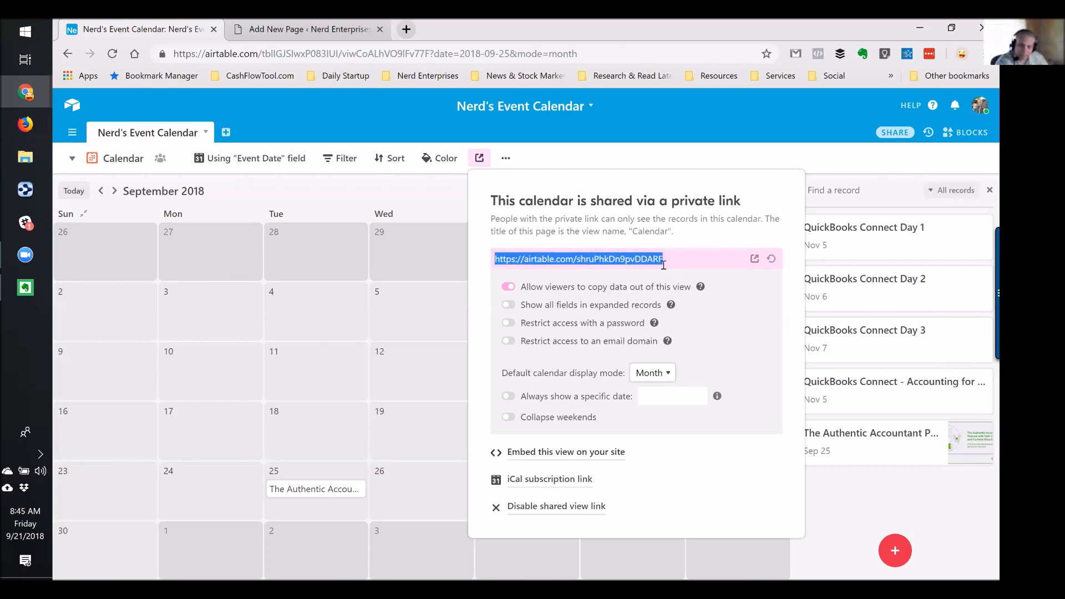
pyautogui.click(302, 29)
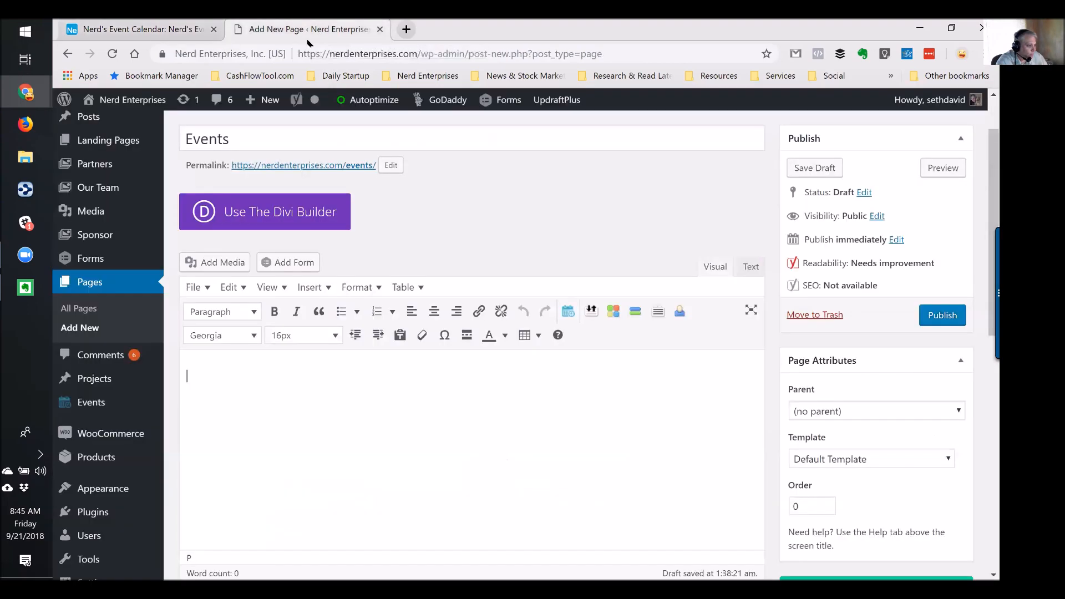
pyautogui.click(412, 29)
pyautogui.hotkey('ctrl', 'v')
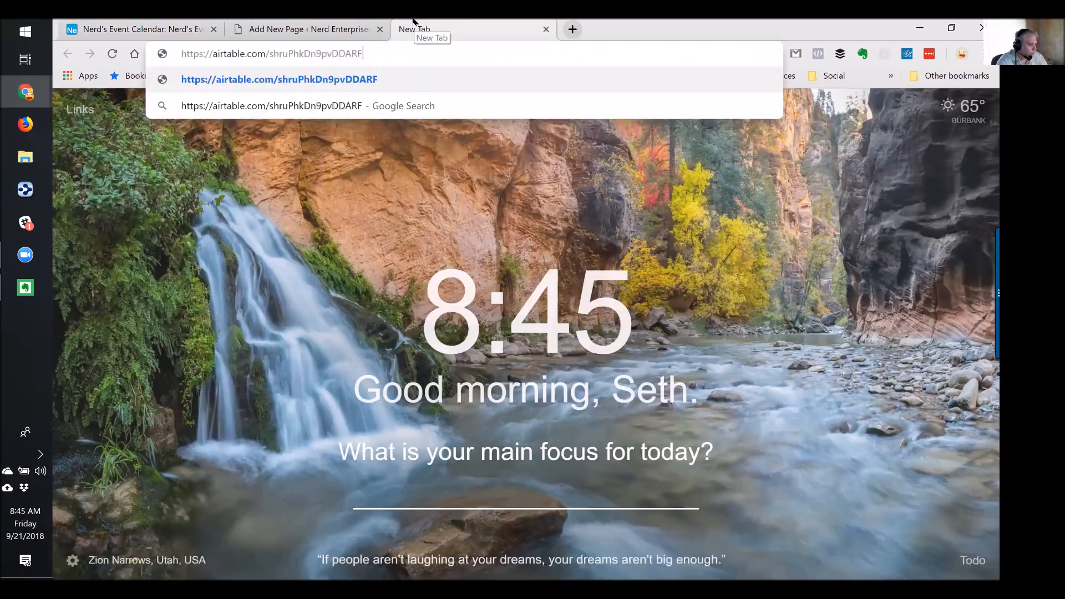
pyautogui.press('Return')
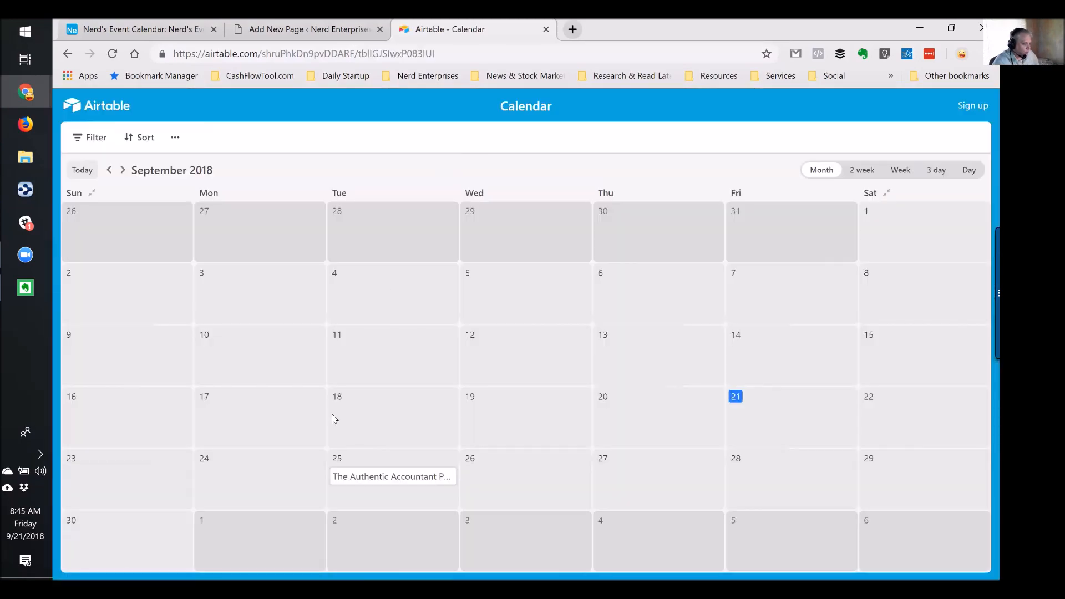
# Inspect the podcast event on the shared page, then return to the Airtable tab
pyautogui.click(368, 476)
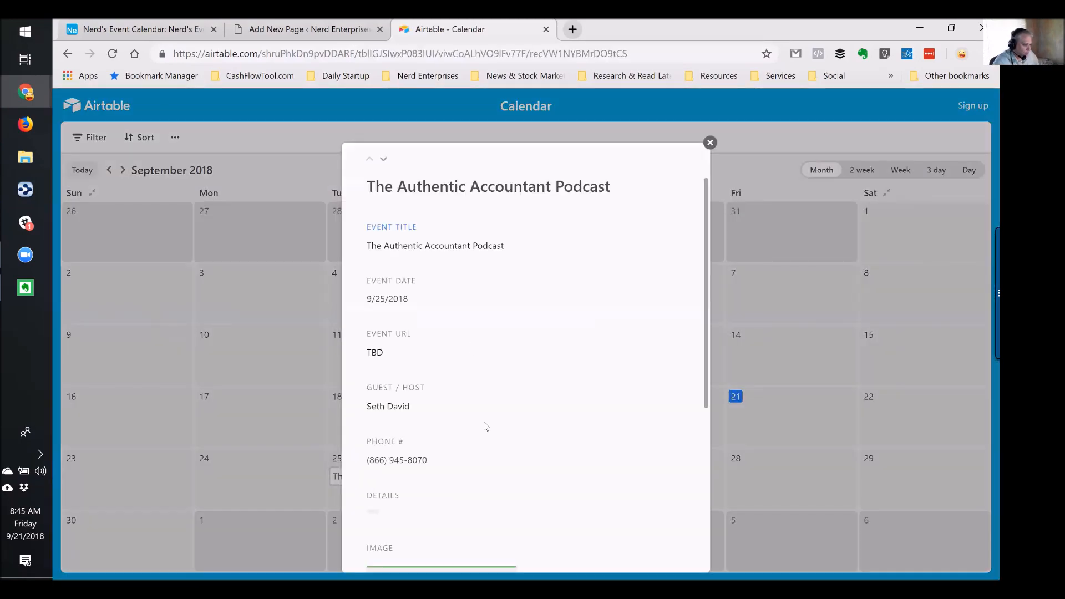
pyautogui.scroll(-5, 467, 375)
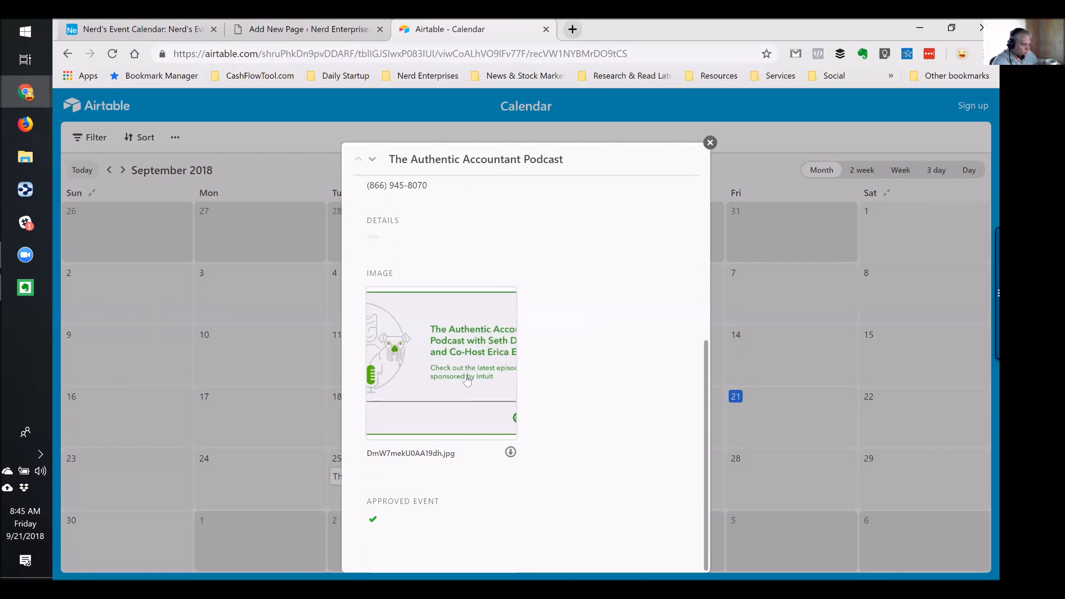
pyautogui.scroll(5, 467, 375)
pyautogui.click(711, 143)
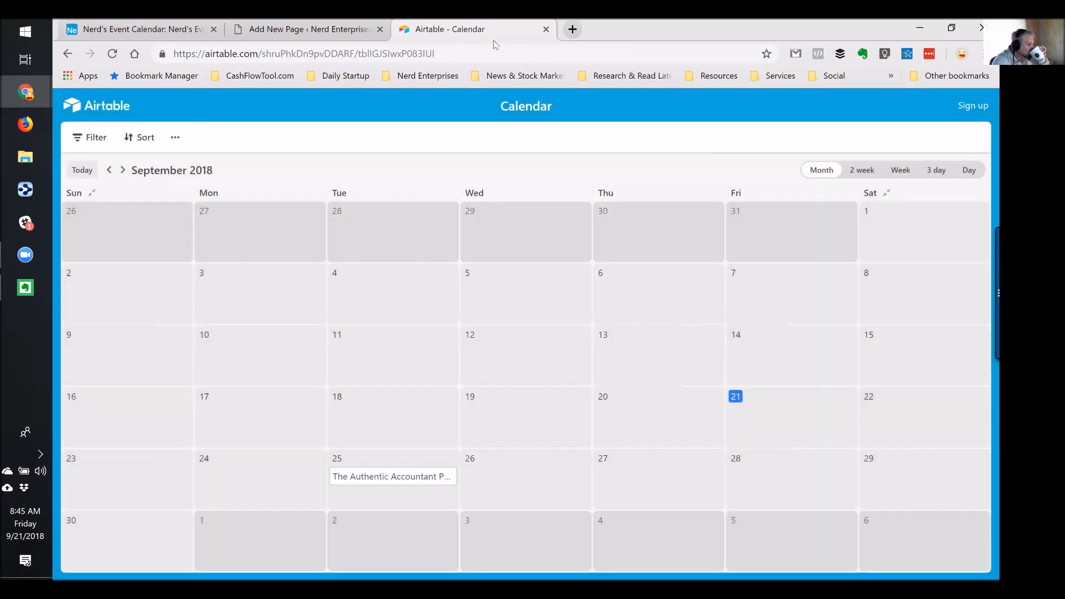
pyautogui.click(305, 29)
pyautogui.click(105, 29)
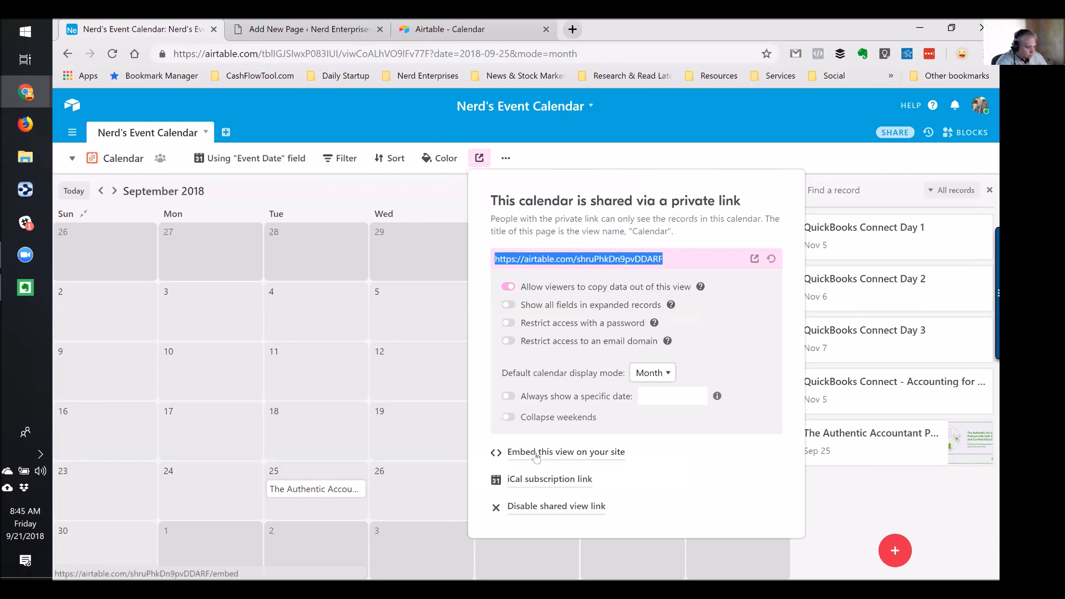
# Select the calendar's iframe embed code and switch the WordPress Events editor to Text mode
pyautogui.click(566, 452)
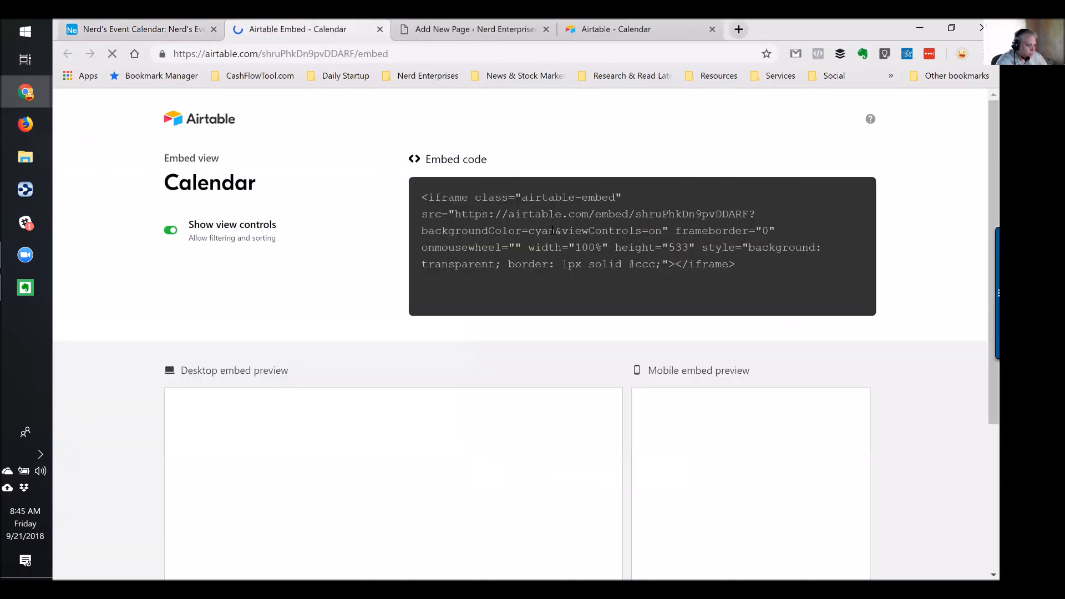
pyautogui.click(561, 232)
pyautogui.hotkey('ctrl', 'c')
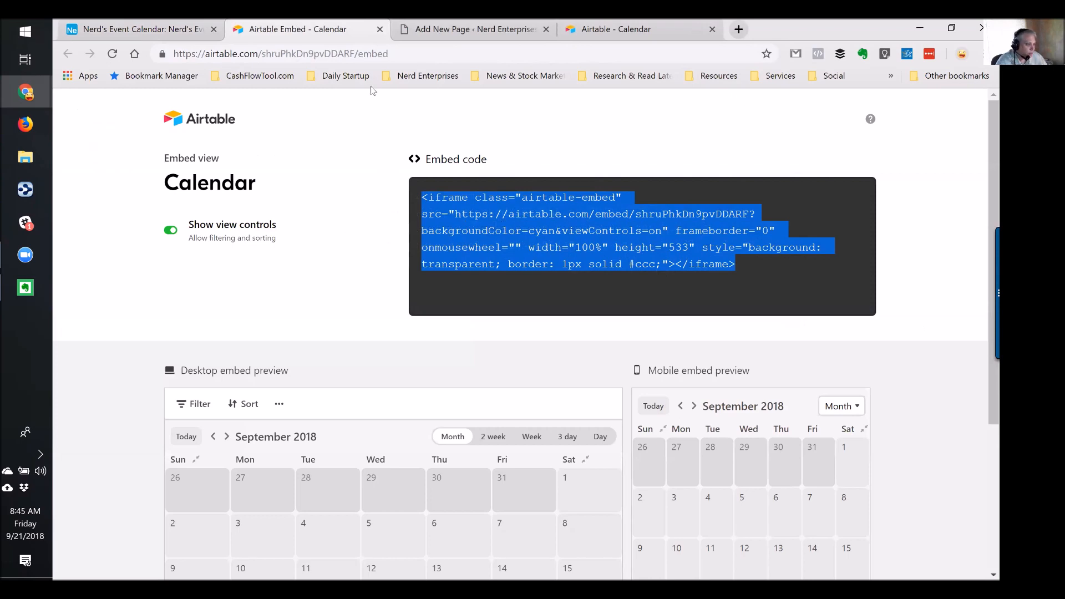
pyautogui.click(440, 29)
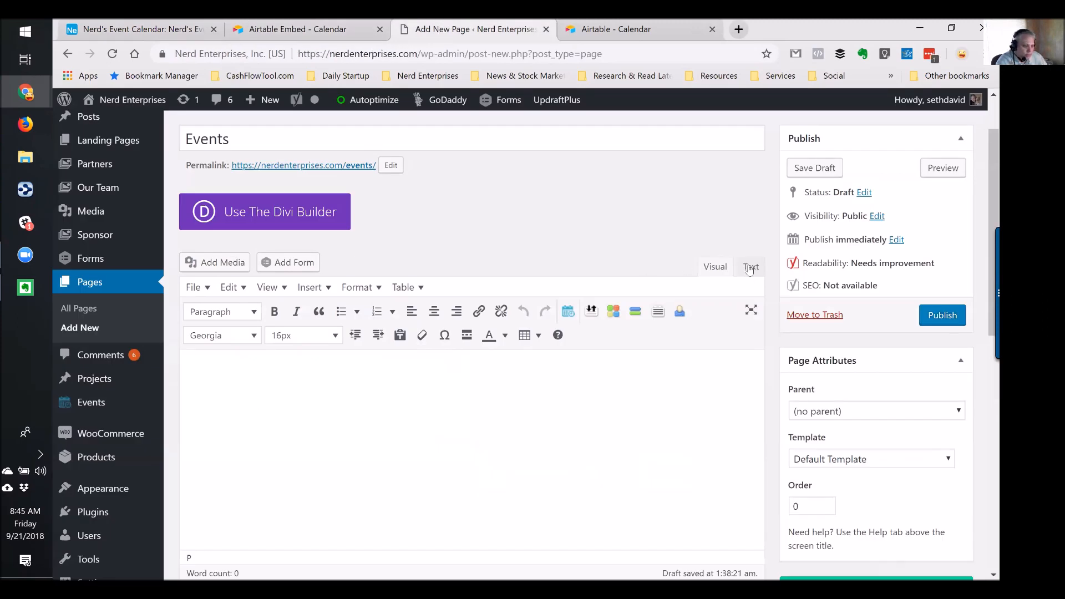
pyautogui.click(750, 270)
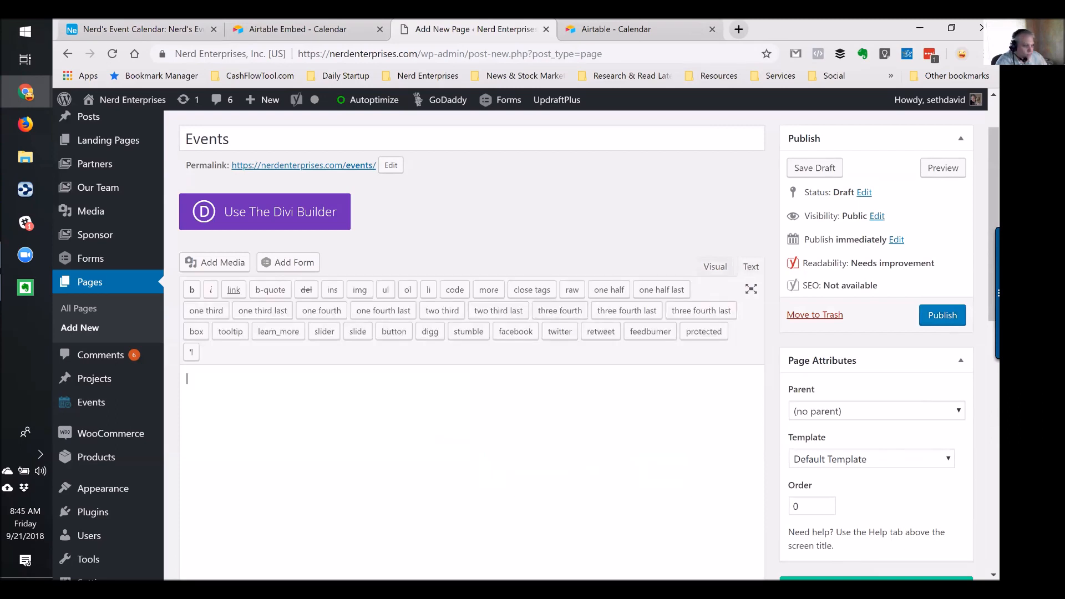
# Paste the Airtable embed code into the page and change its height from 533 to 1000
pyautogui.hotkey('ctrl', 'v')
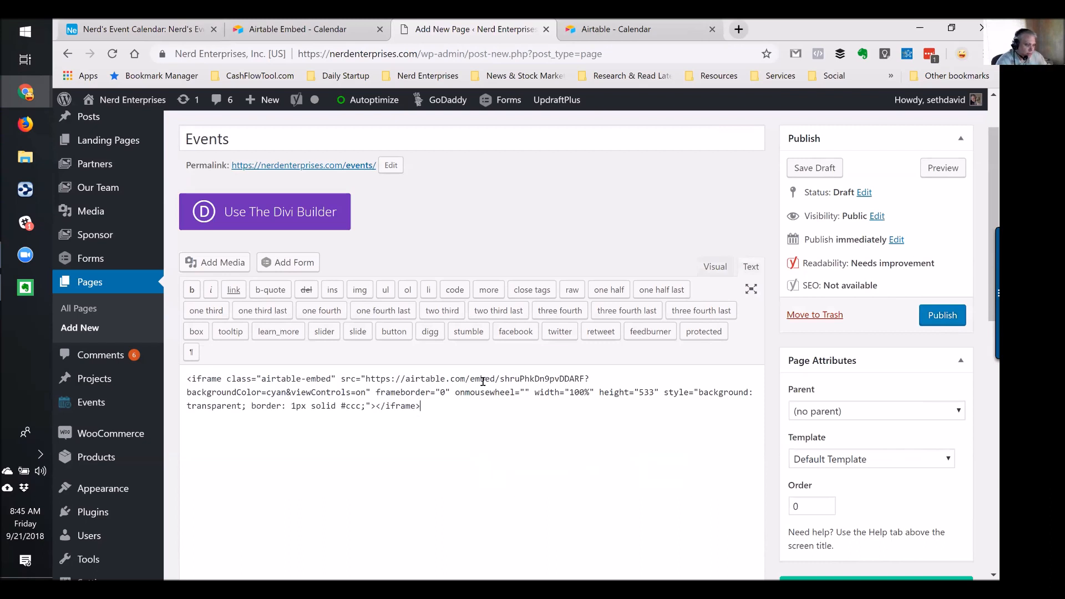
pyautogui.click(597, 390)
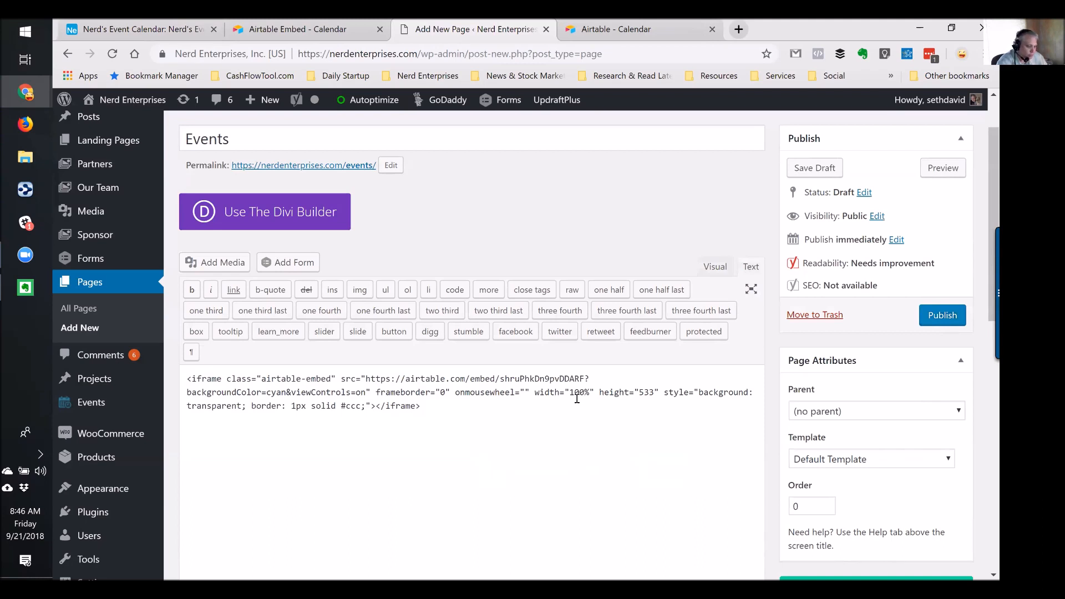
pyautogui.click(638, 390)
pyautogui.hotkey('shift', 'Right')
pyautogui.hotkey('shift', 'Right')
pyautogui.hotkey('shift', 'Right')
pyautogui.write('1000')
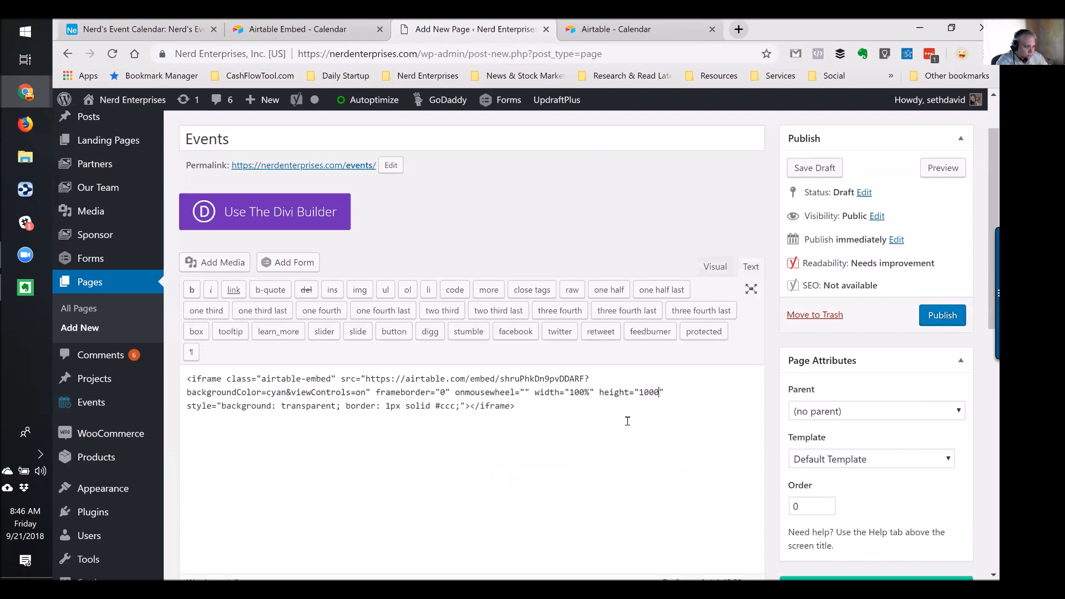
# Check the embedded calendar in Visual mode and preview the Events page draft
pyautogui.click(715, 267)
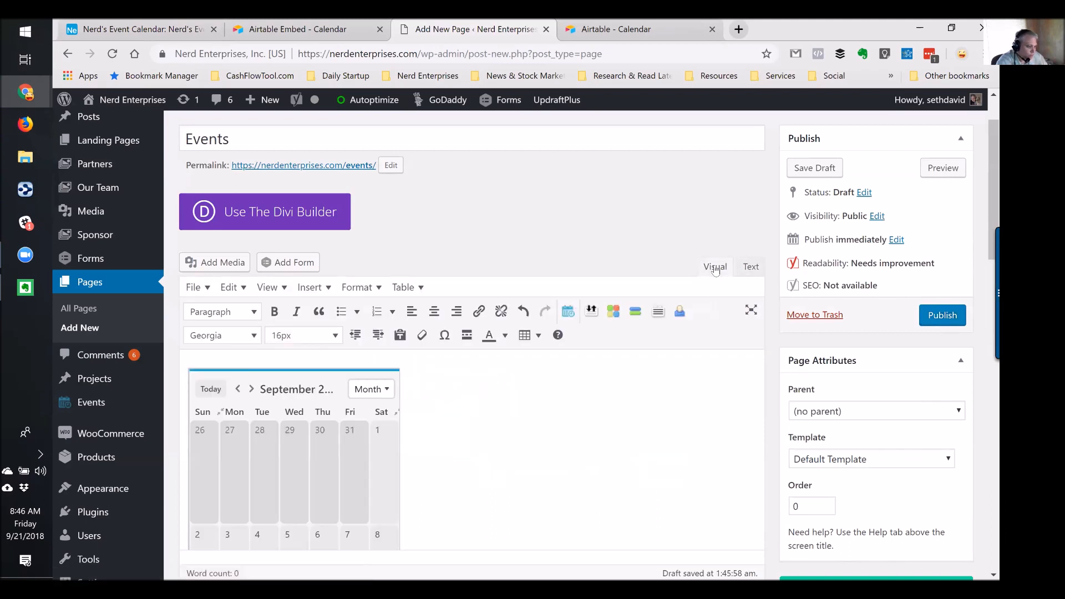
pyautogui.scroll(-4, 510, 416)
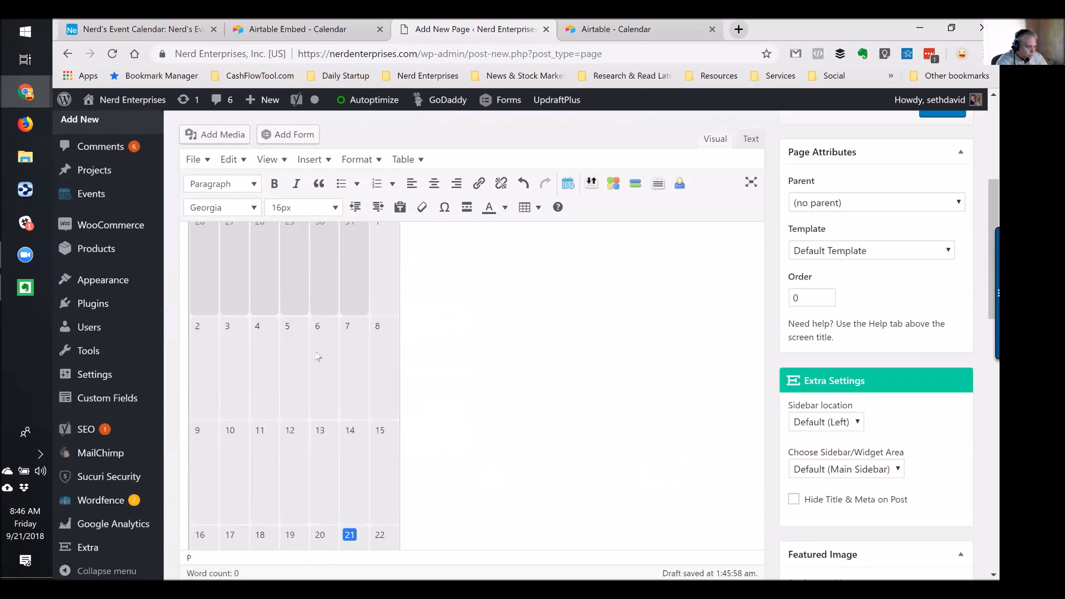
pyautogui.scroll(4, 530, 351)
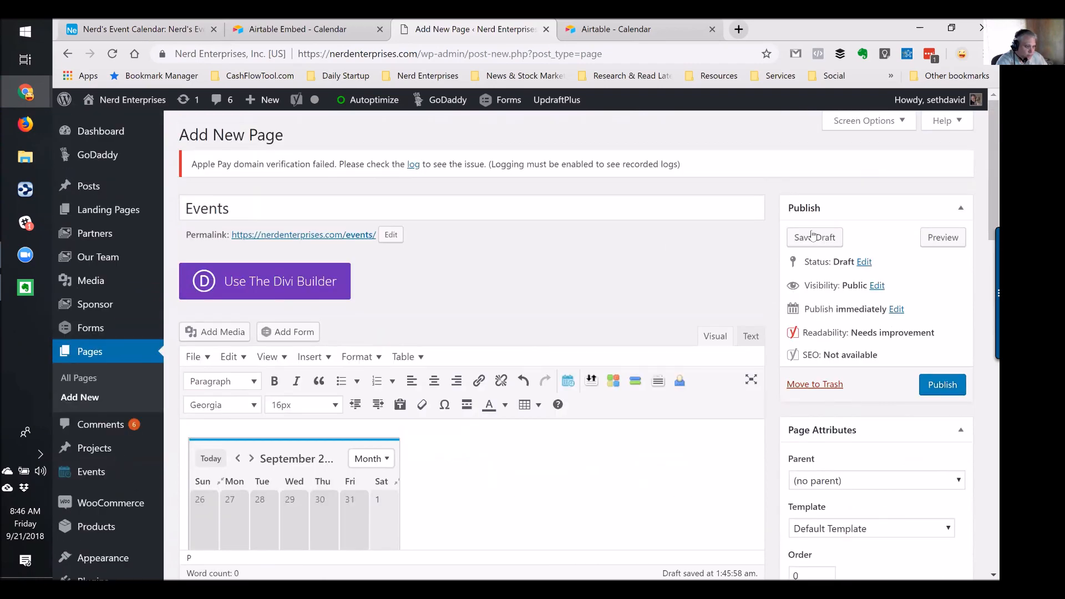
pyautogui.click(943, 238)
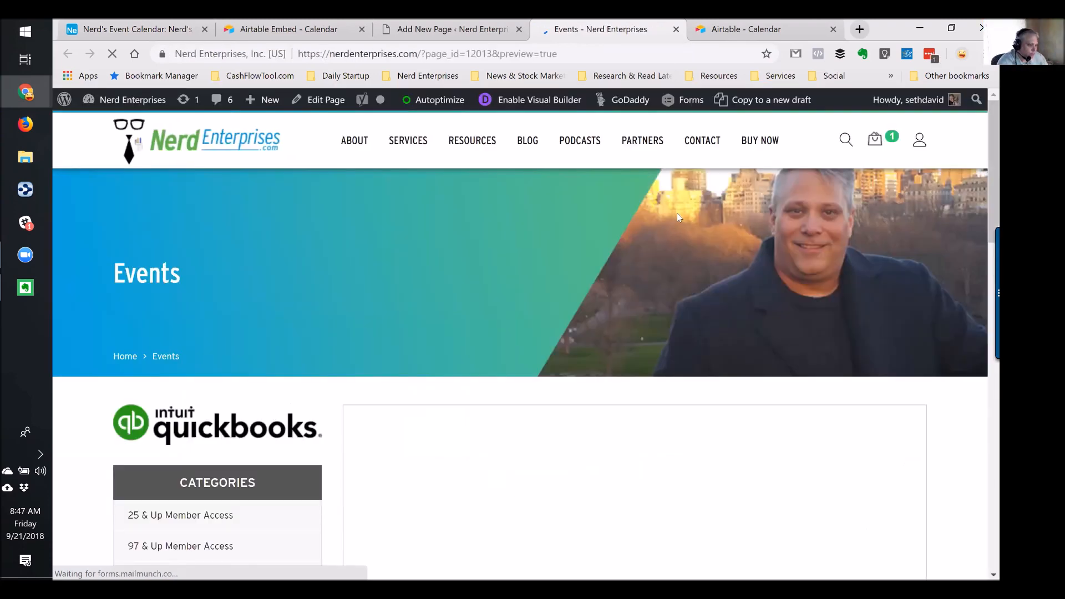
# Scroll the preview down to the embedded calendar and open the 25th event's details
pyautogui.scroll(-3, 677, 212)
pyautogui.scroll(-6, 697, 289)
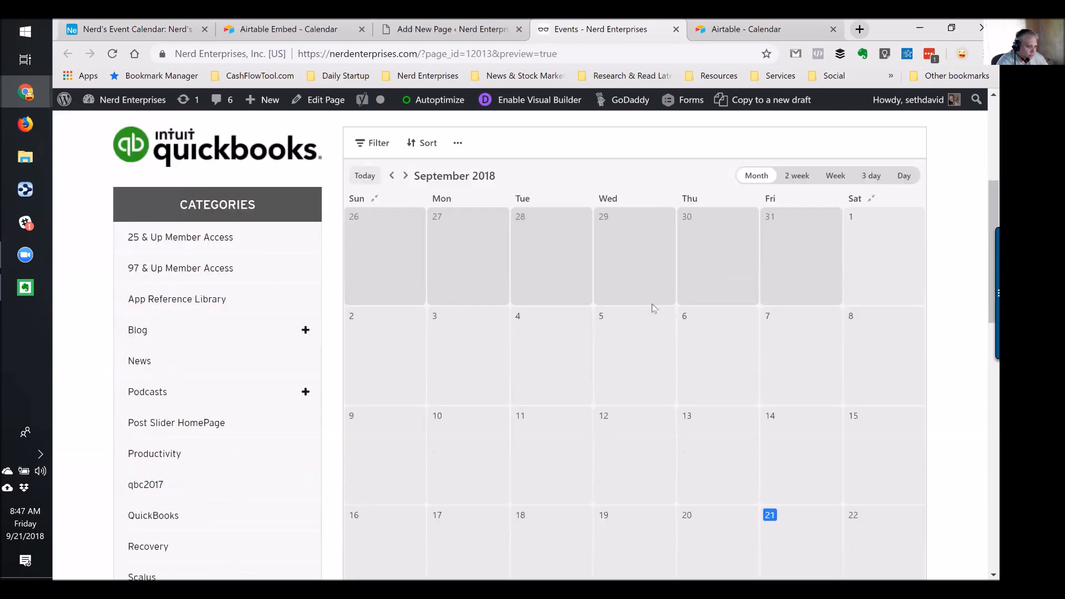
pyautogui.scroll(-3, 654, 312)
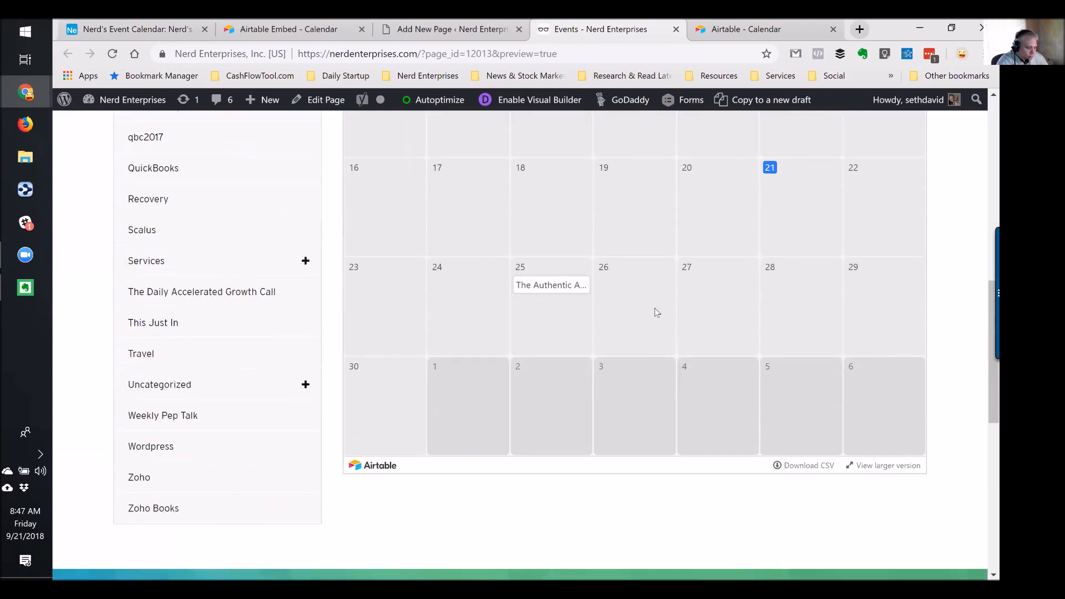
pyautogui.scroll(-2, 656, 312)
pyautogui.scroll(8, 656, 312)
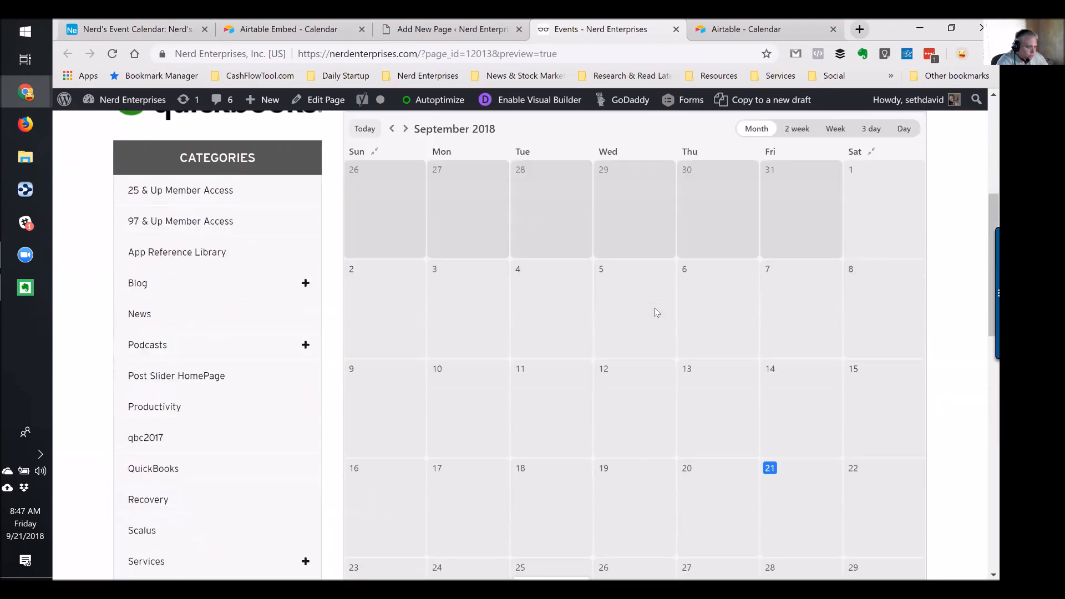
pyautogui.scroll(1, 654, 312)
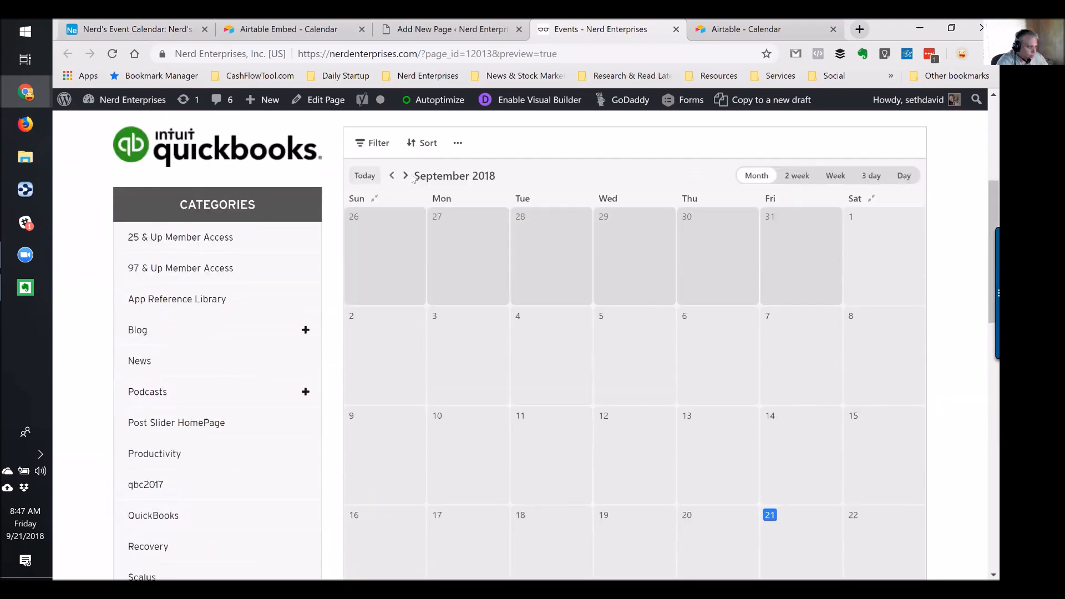
pyautogui.scroll(-3, 621, 239)
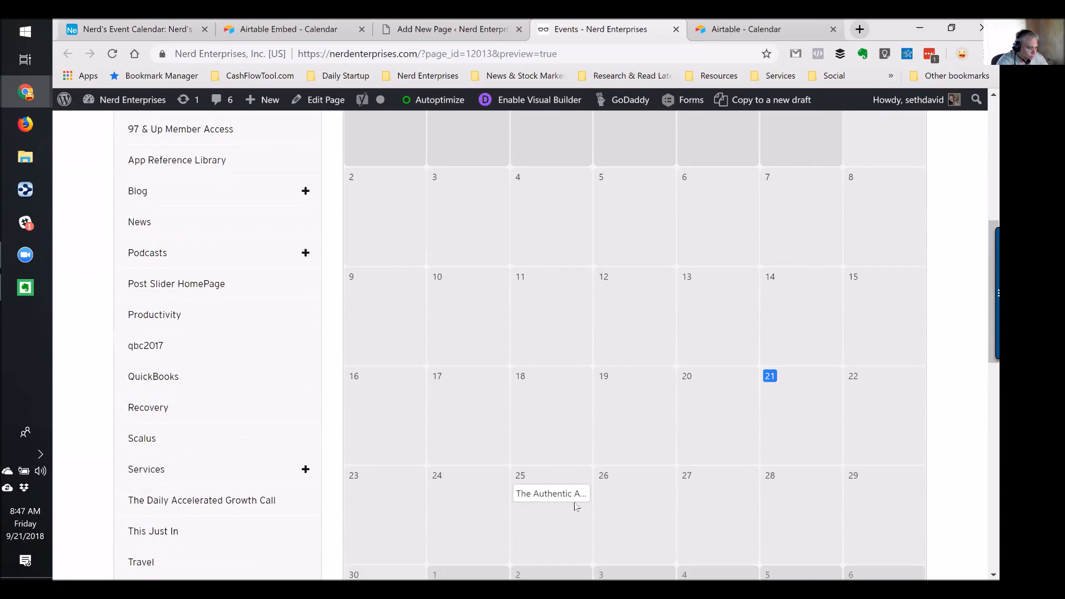
pyautogui.click(538, 493)
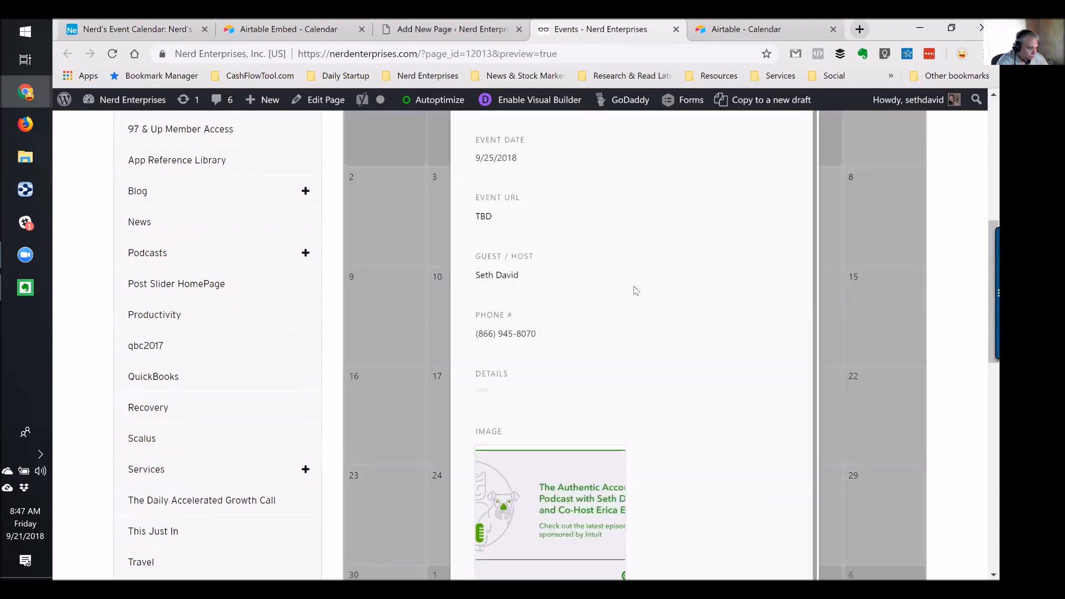
# Read through the Sep 25 event details, then return to the Add New Page editor
pyautogui.scroll(-10, 671, 280)
pyautogui.scroll(5, 669, 292)
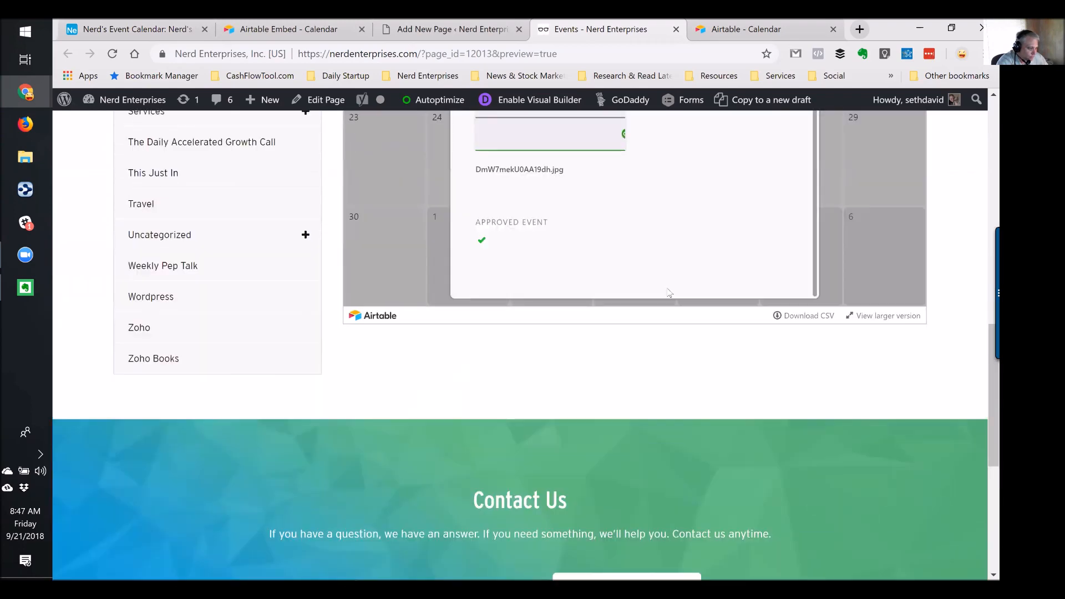
pyautogui.scroll(3, 671, 286)
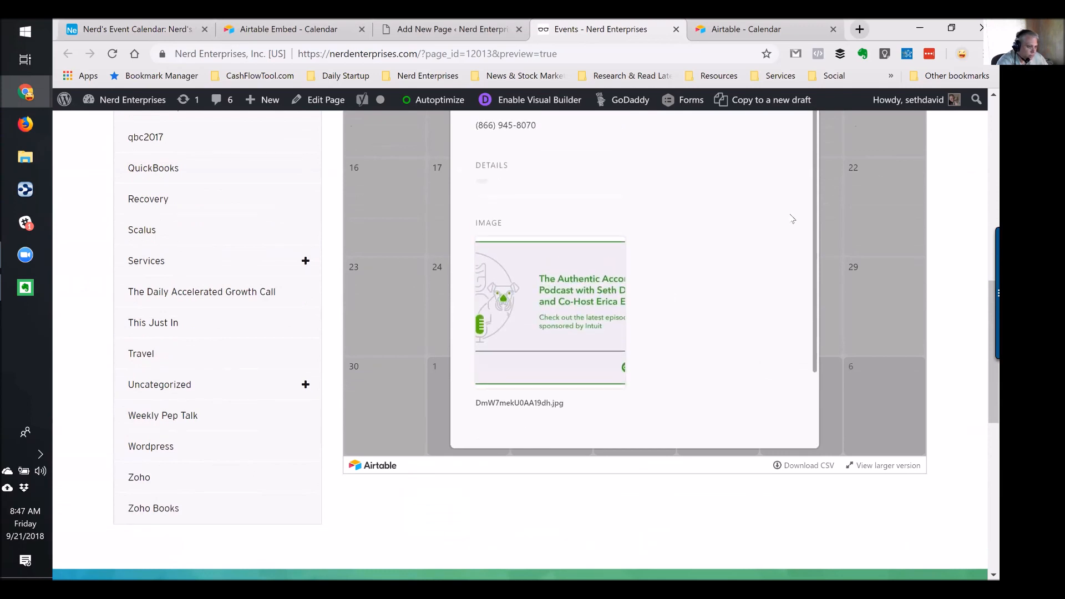
pyautogui.scroll(-3, 752, 264)
pyautogui.scroll(5, 749, 261)
pyautogui.scroll(4, 954, 198)
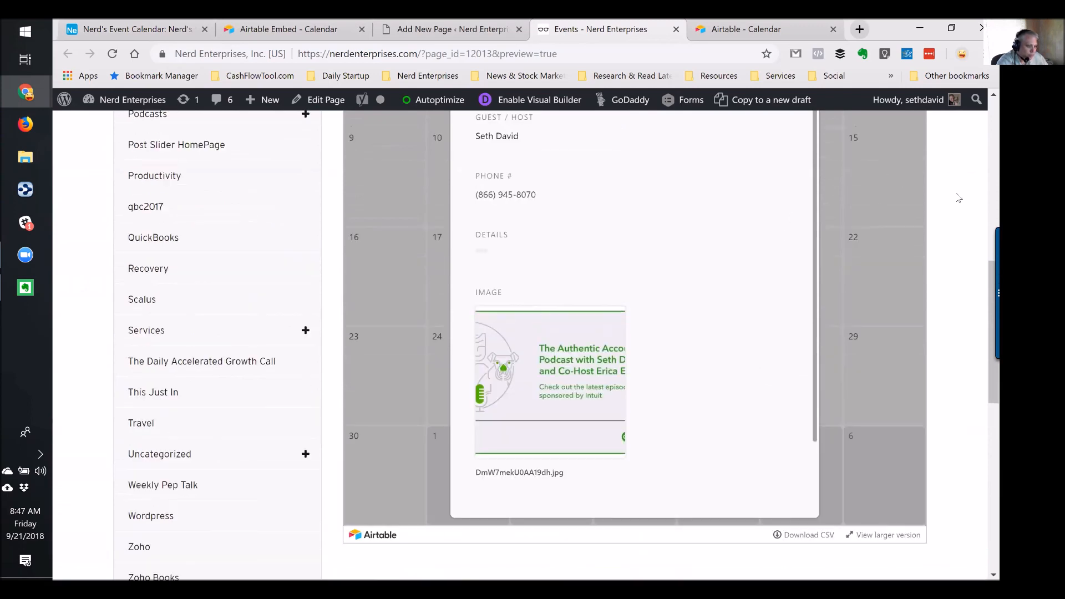
pyautogui.scroll(3, 959, 198)
pyautogui.scroll(-2, 724, 275)
pyautogui.scroll(-4, 618, 298)
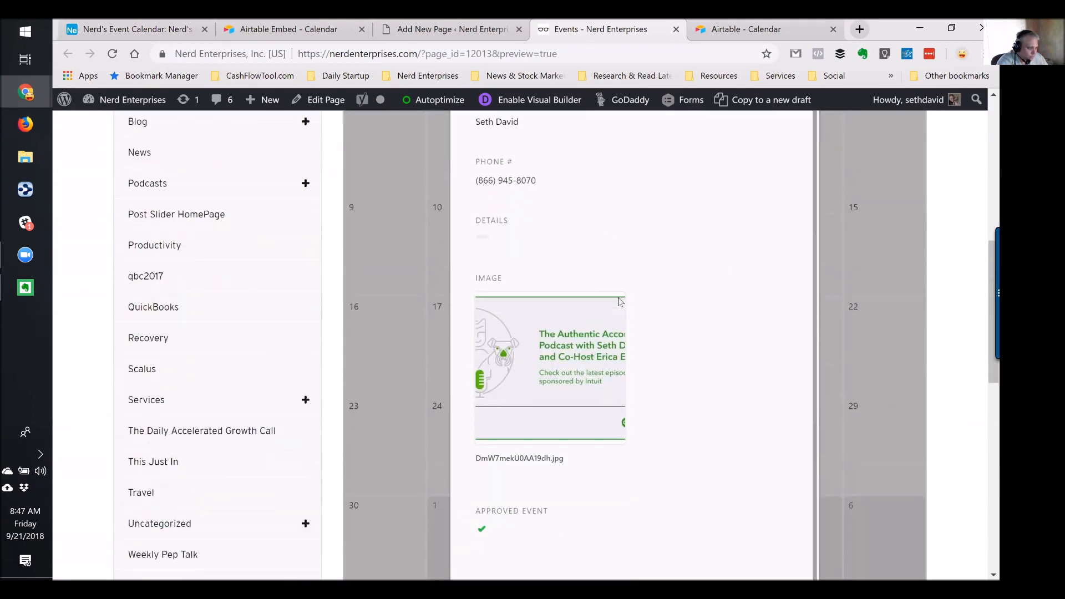
pyautogui.scroll(-3, 693, 275)
pyautogui.scroll(2, 694, 275)
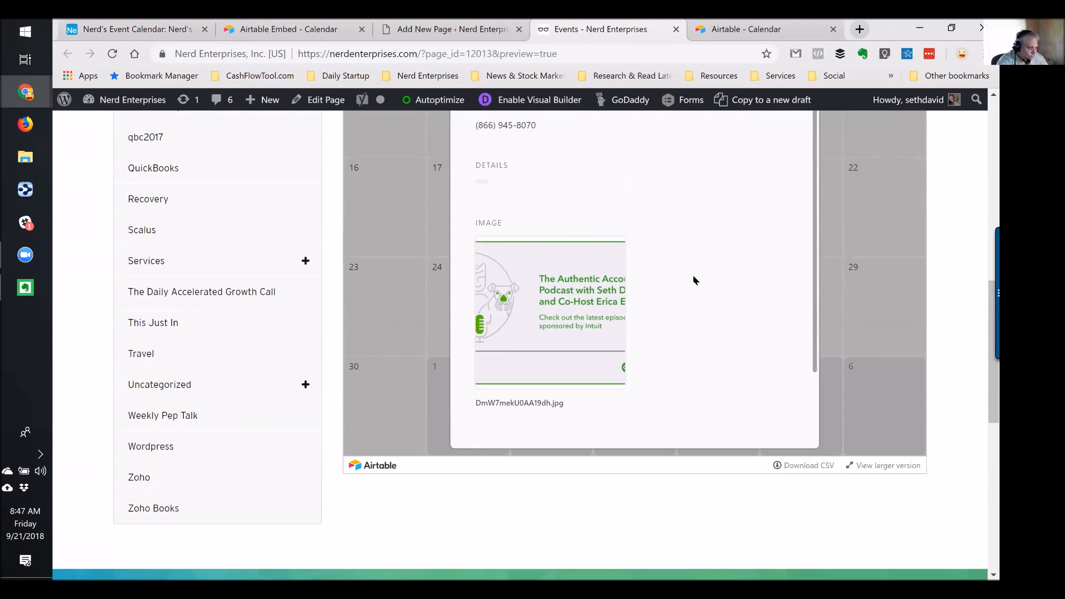
pyautogui.scroll(6, 927, 191)
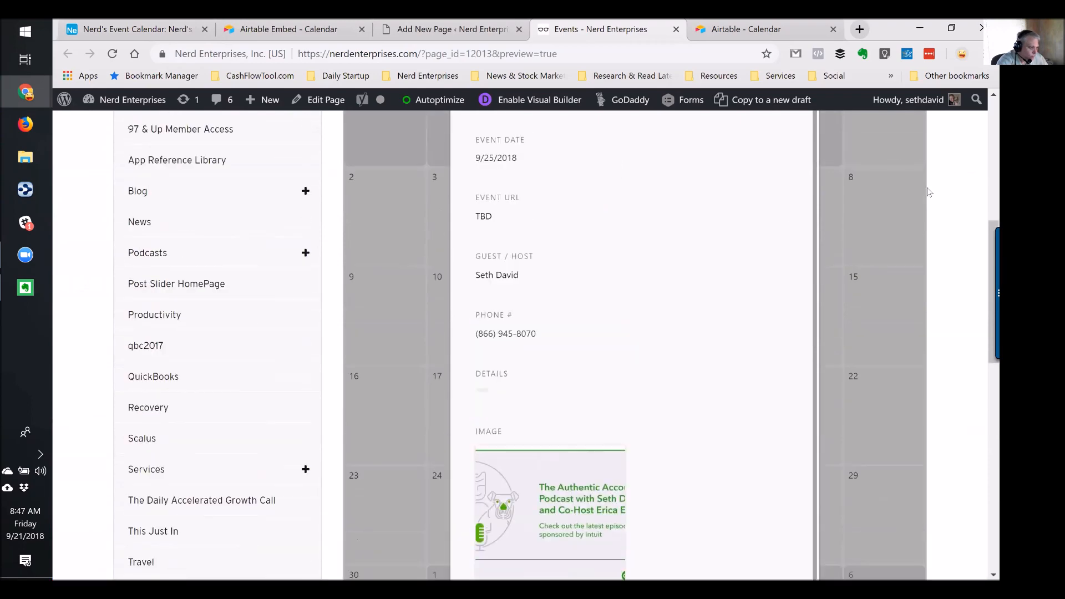
pyautogui.click(472, 28)
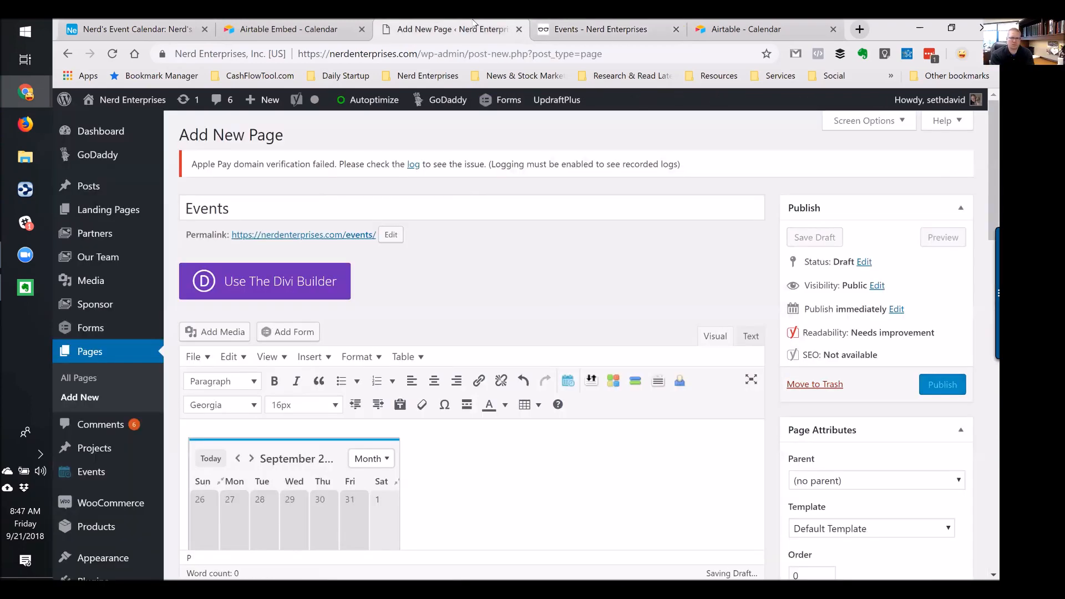
# In the event calendar base, expand the Sep 25 Authentic Accountant Podcast event into its full record
pyautogui.click(163, 27)
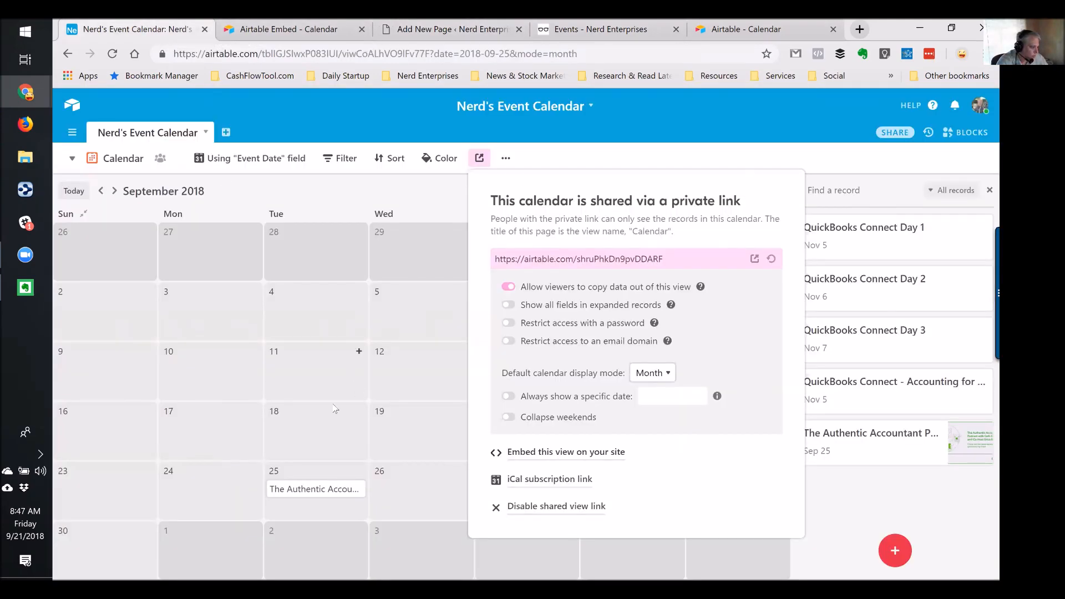
pyautogui.click(344, 160)
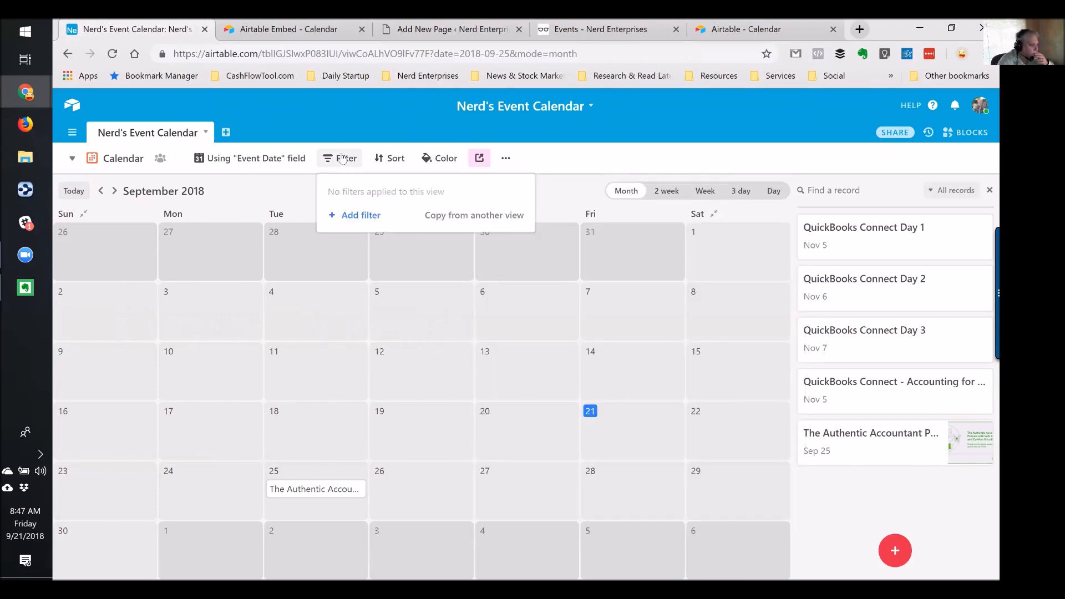
pyautogui.click(343, 159)
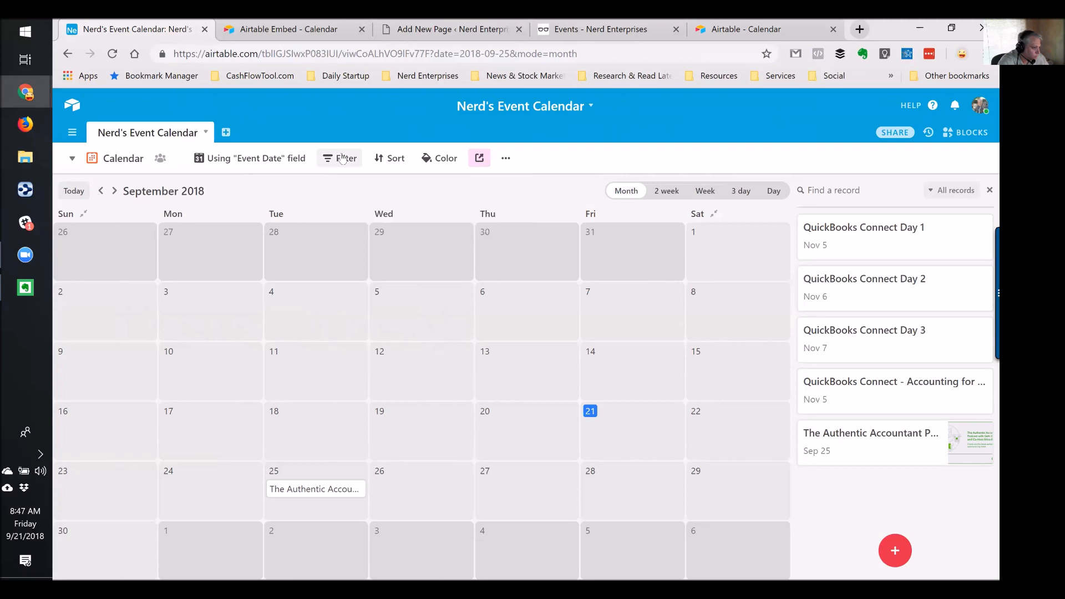
pyautogui.click(300, 491)
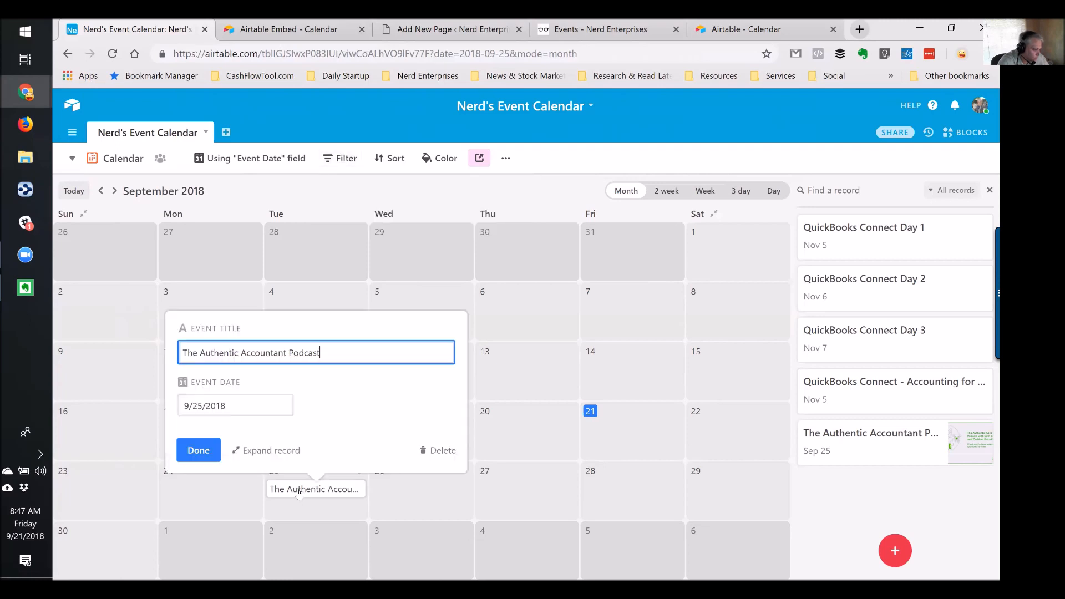
pyautogui.click(272, 450)
pyautogui.scroll(-6, 465, 367)
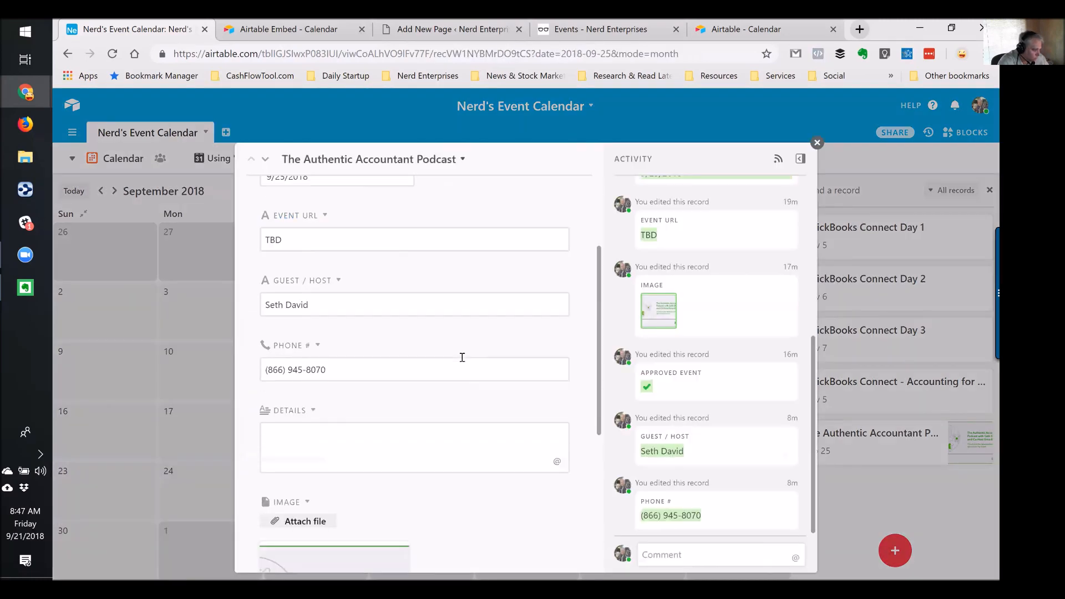
pyautogui.scroll(-2, 465, 363)
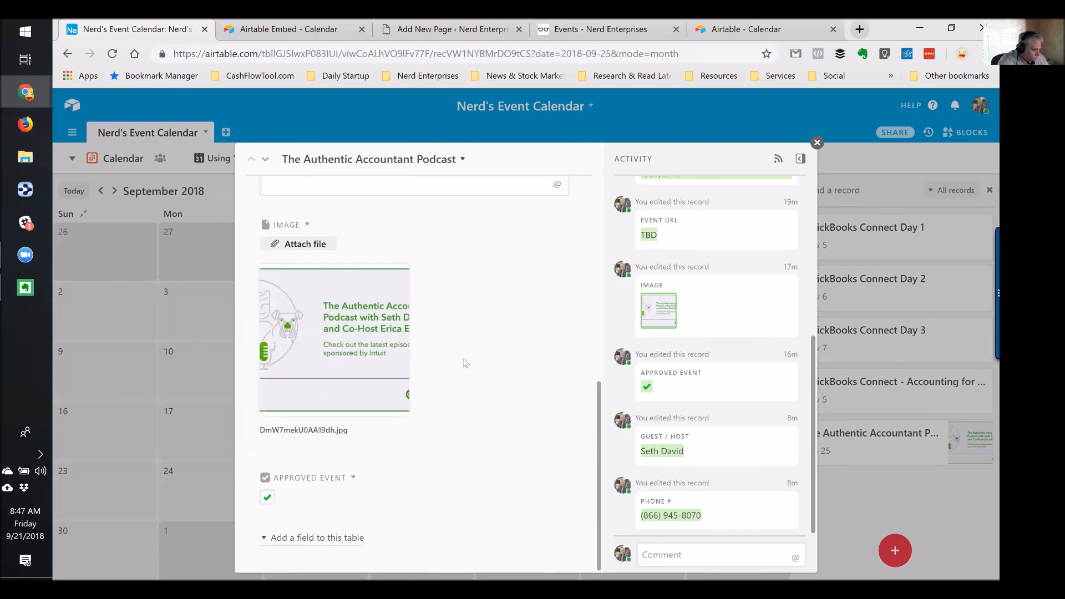
# Hide the Approved Event and Phone # fields, then close the record and return to WordPress
pyautogui.click(354, 479)
pyautogui.click(379, 548)
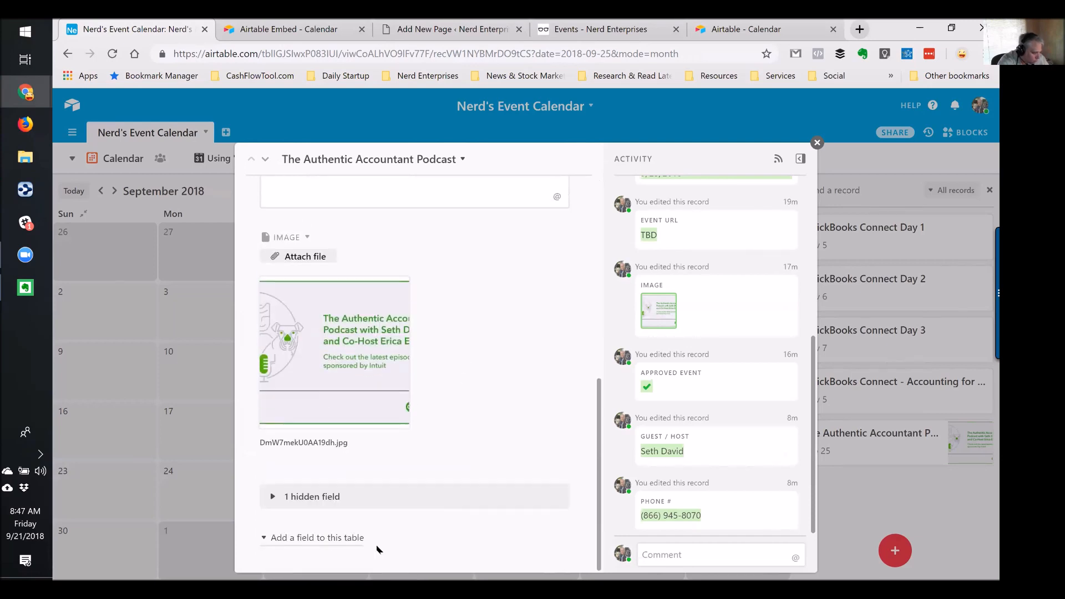
pyautogui.scroll(4, 459, 465)
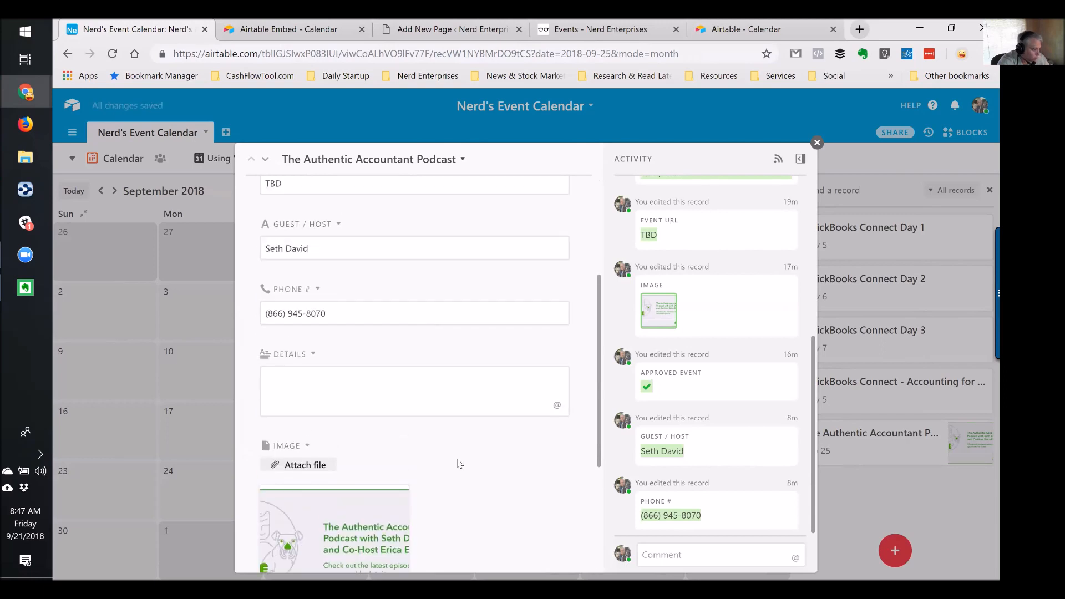
pyautogui.scroll(4, 459, 465)
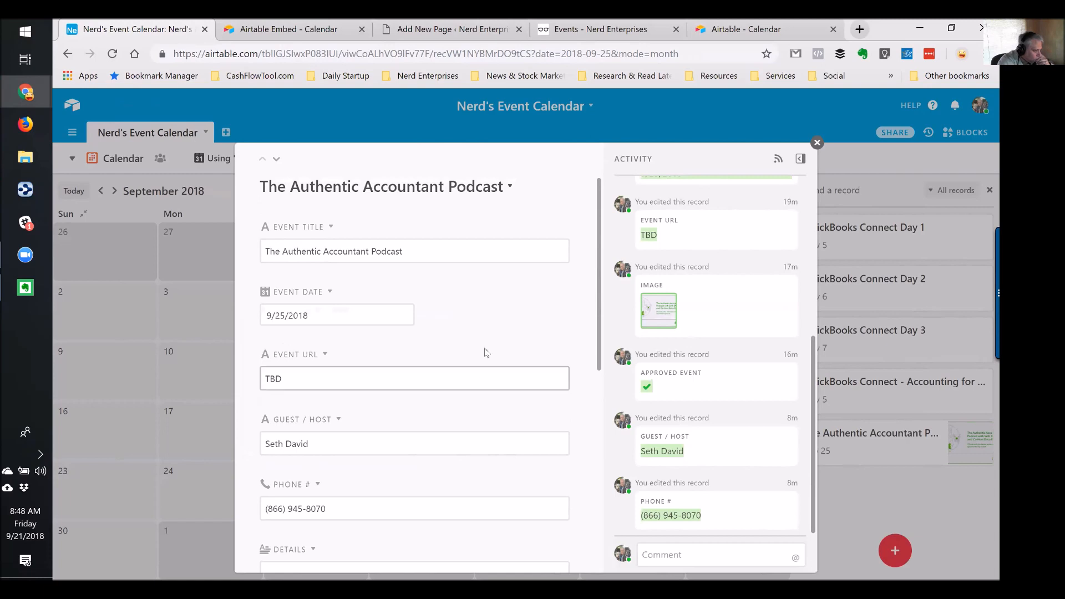
pyautogui.scroll(-8, 493, 336)
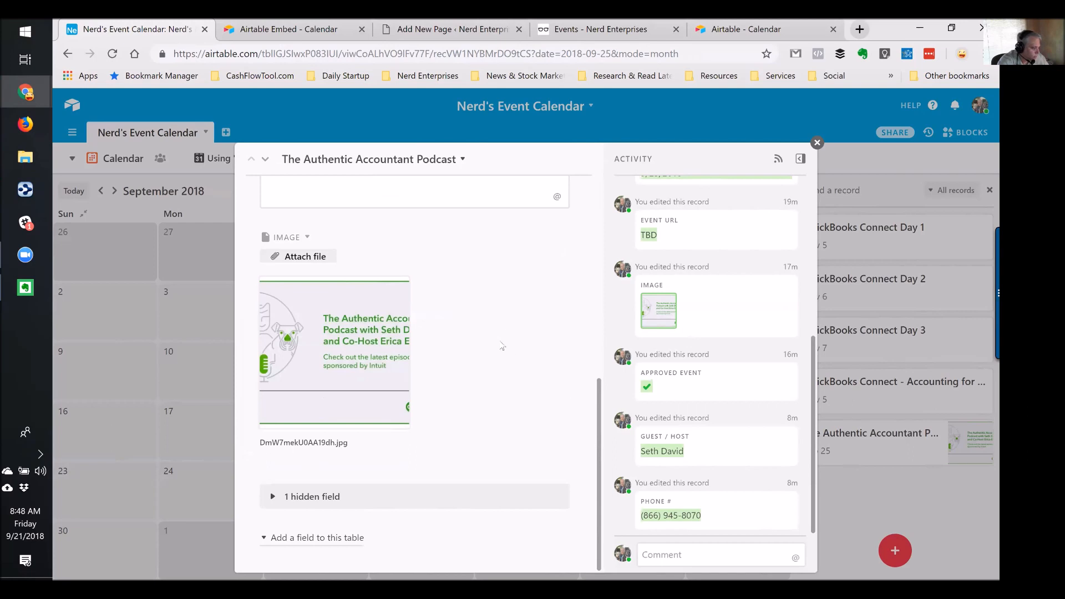
pyautogui.scroll(1, 501, 338)
pyautogui.scroll(1, 500, 337)
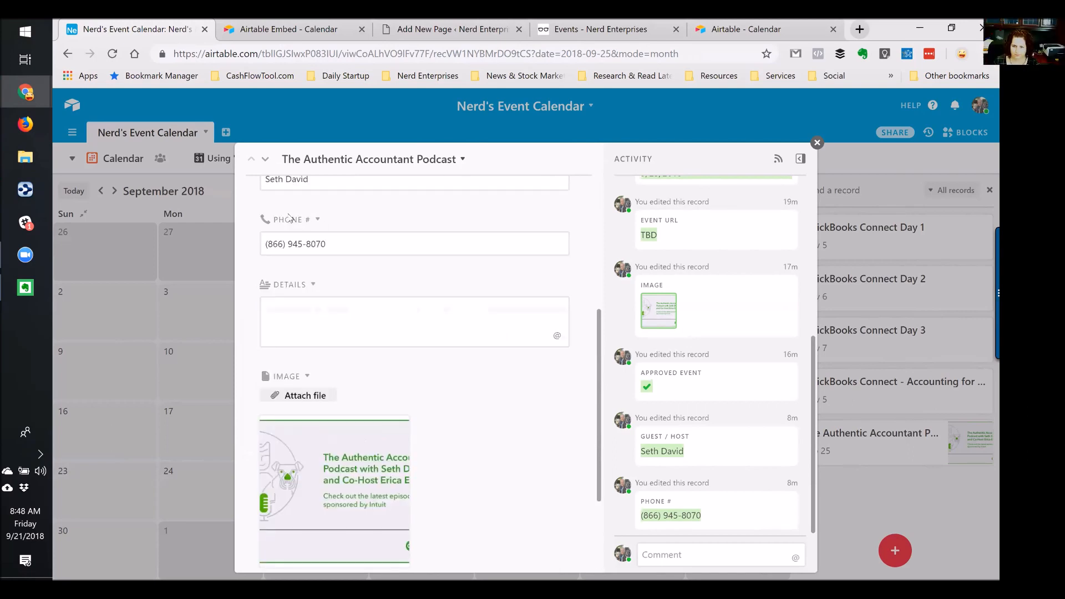
pyautogui.click(314, 220)
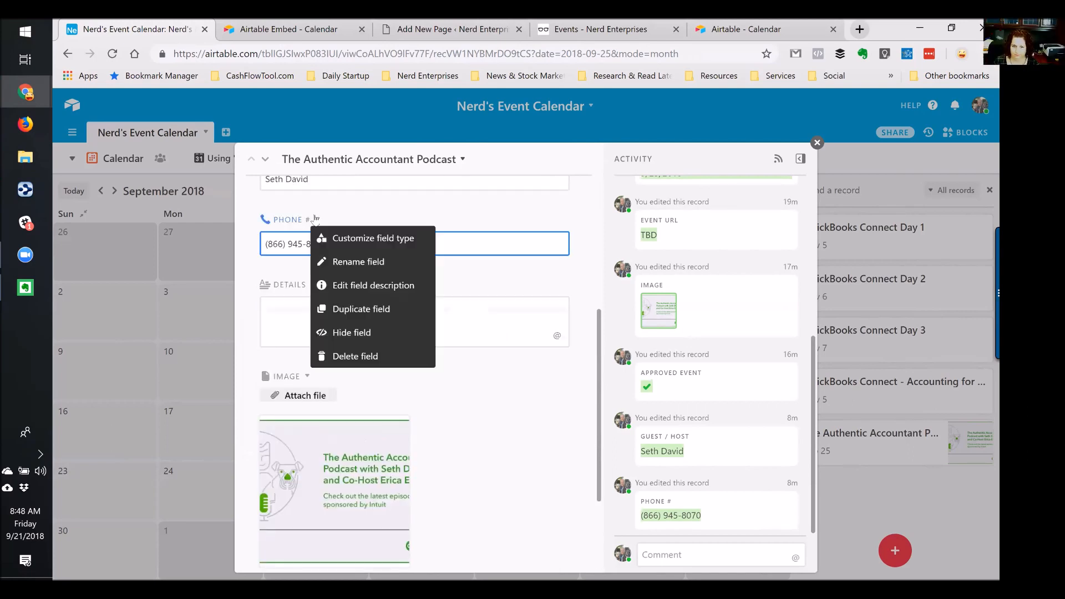
pyautogui.click(338, 336)
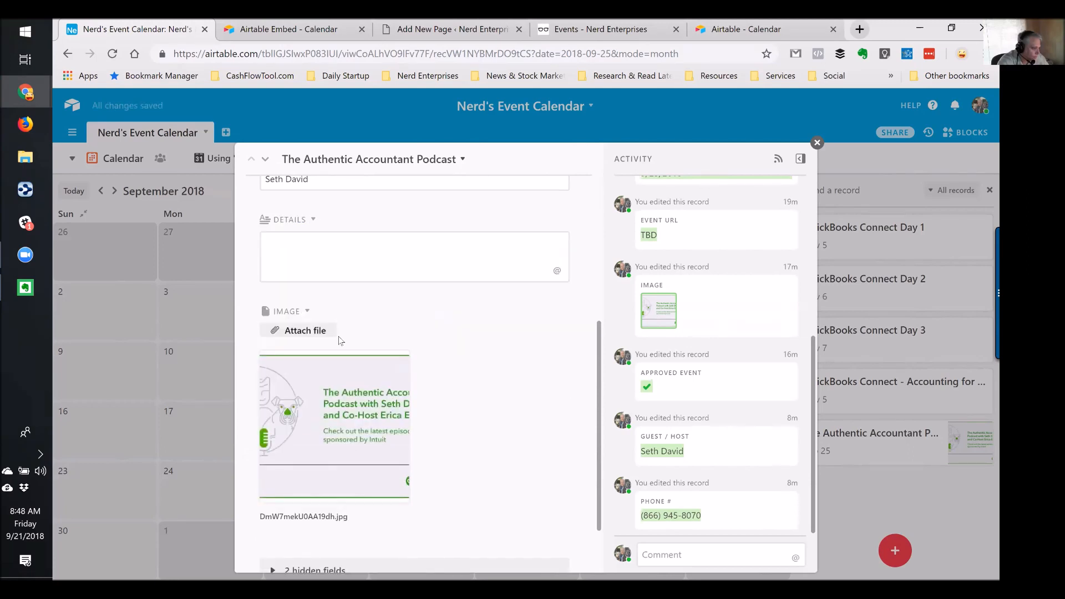
pyautogui.click(816, 143)
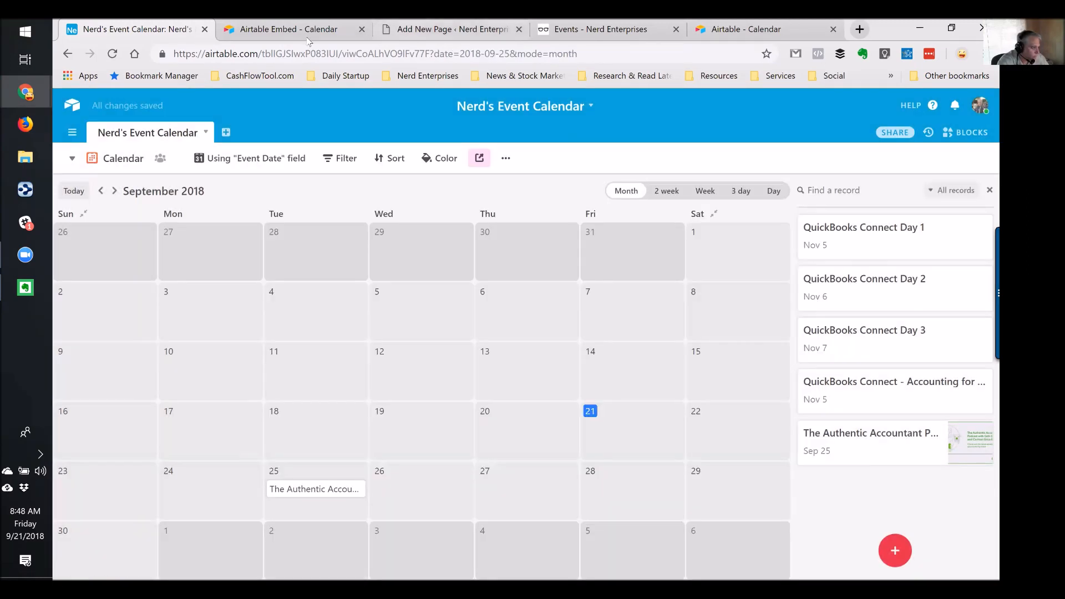
pyautogui.click(483, 29)
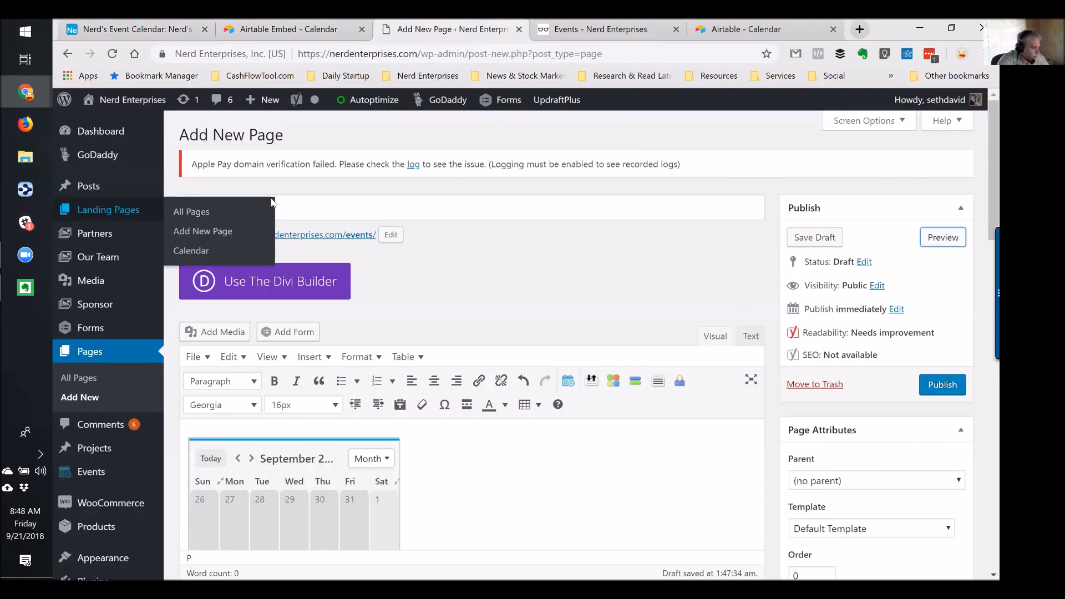
# Retitle the page 'Nerd's Event Calendar' and clear its permalink slug
pyautogui.click(264, 205)
pyautogui.hotkey('ctrl', 'a')
pyautogui.write('Ne')
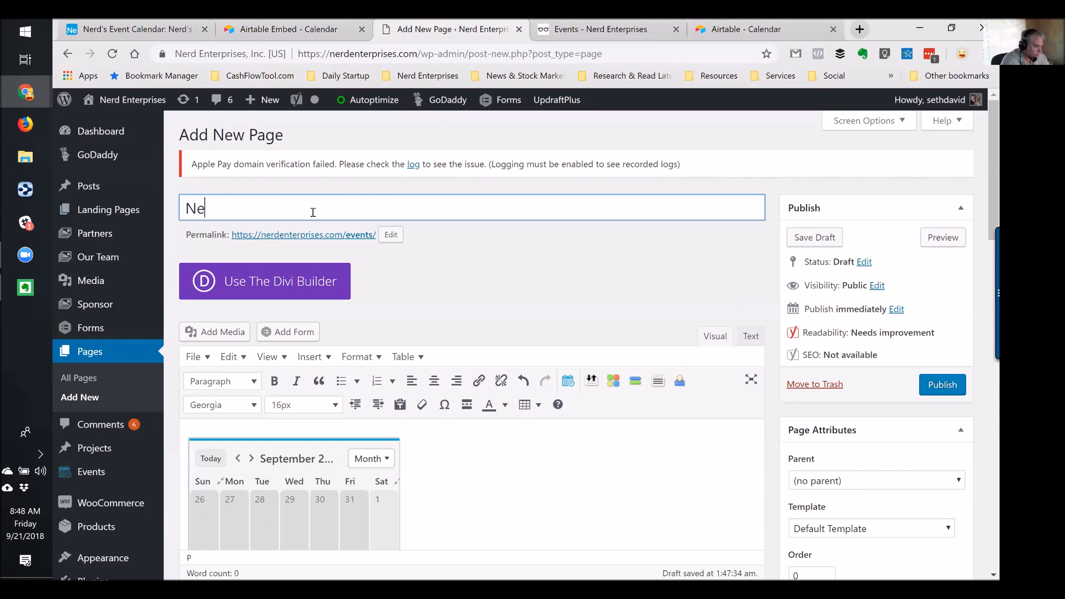
pyautogui.write("rd's Event ")
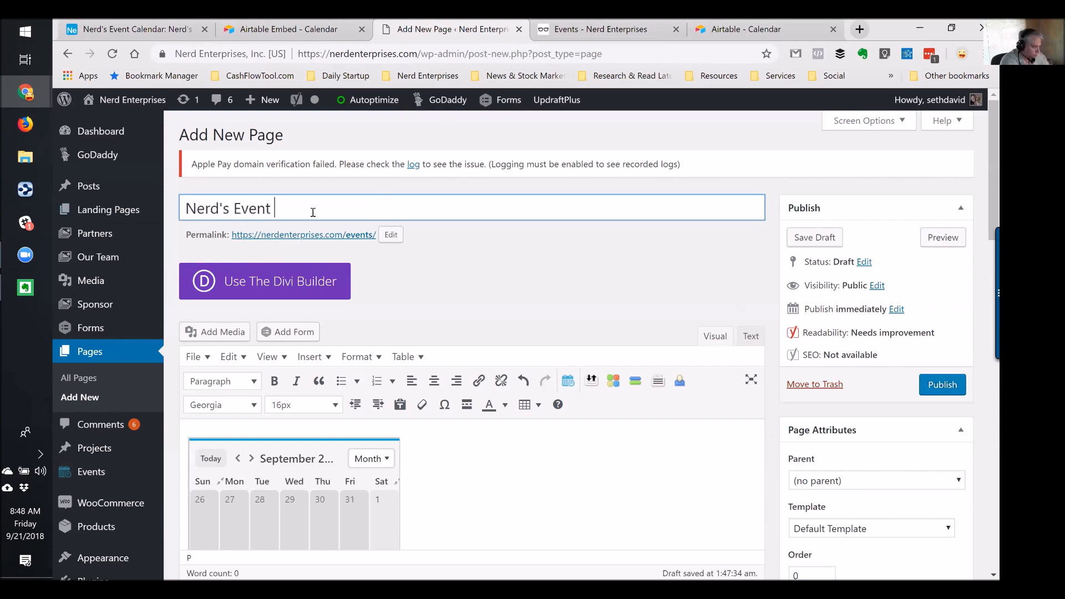
pyautogui.write('Calendar')
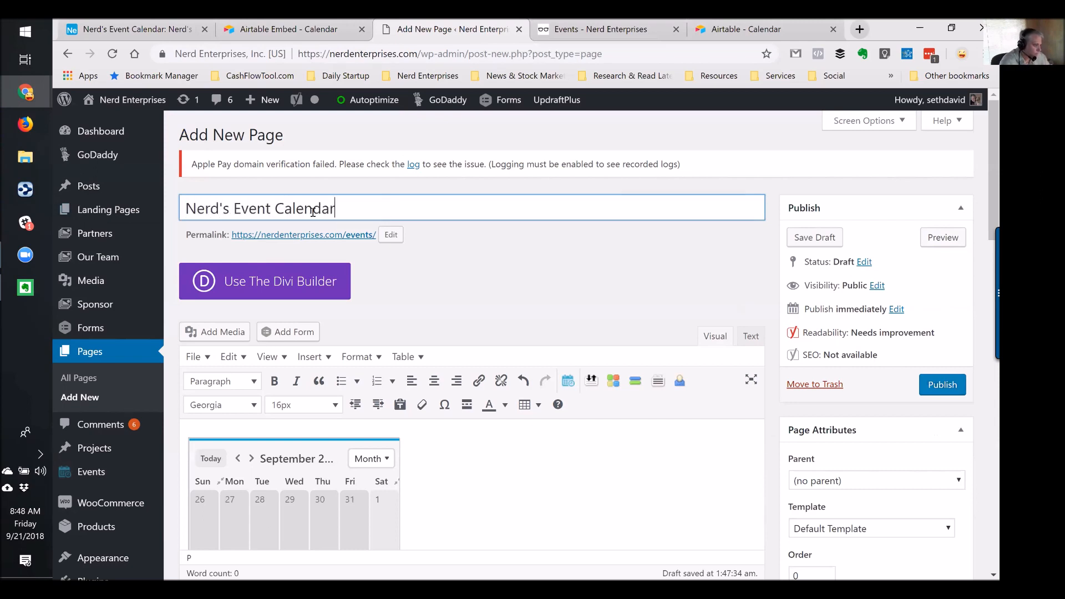
pyautogui.click(388, 236)
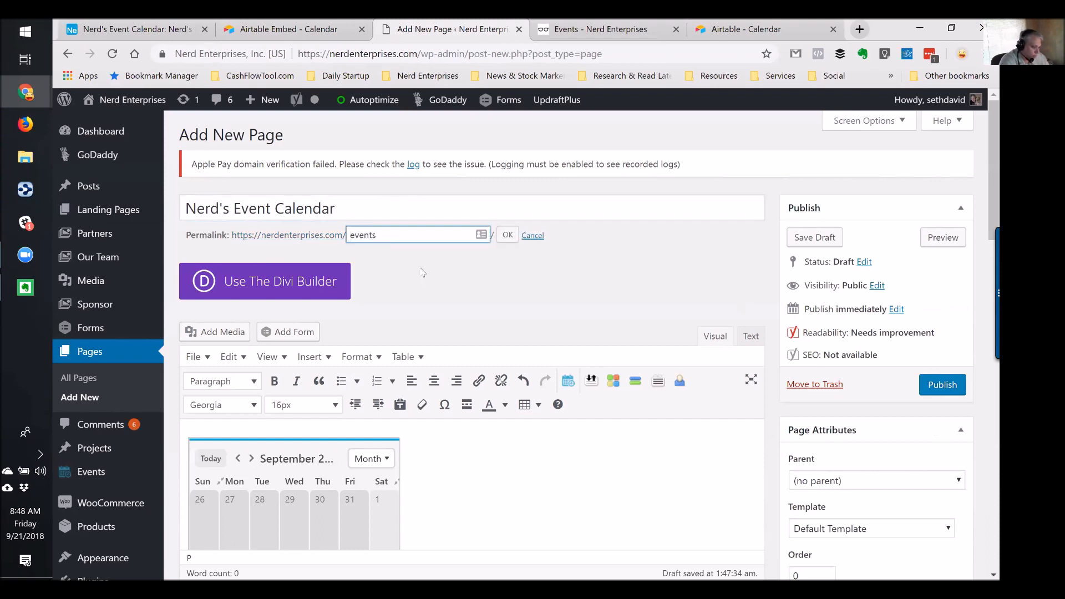
pyautogui.hotkey('ctrl', 'v')
pyautogui.hotkey('ctrl', 'a')
pyautogui.press('BackSpace')
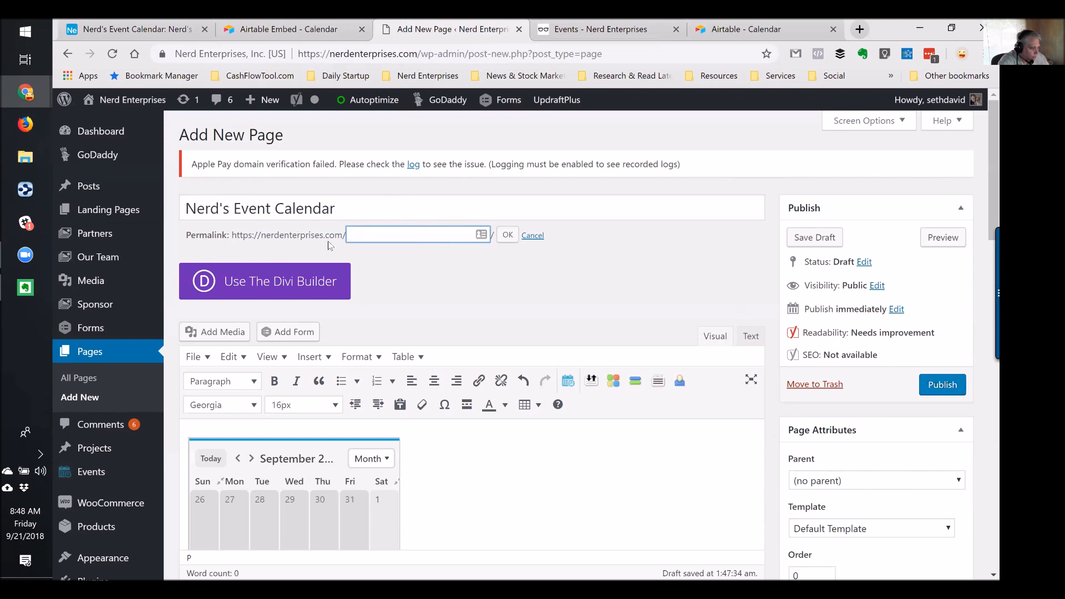
pyautogui.click(504, 237)
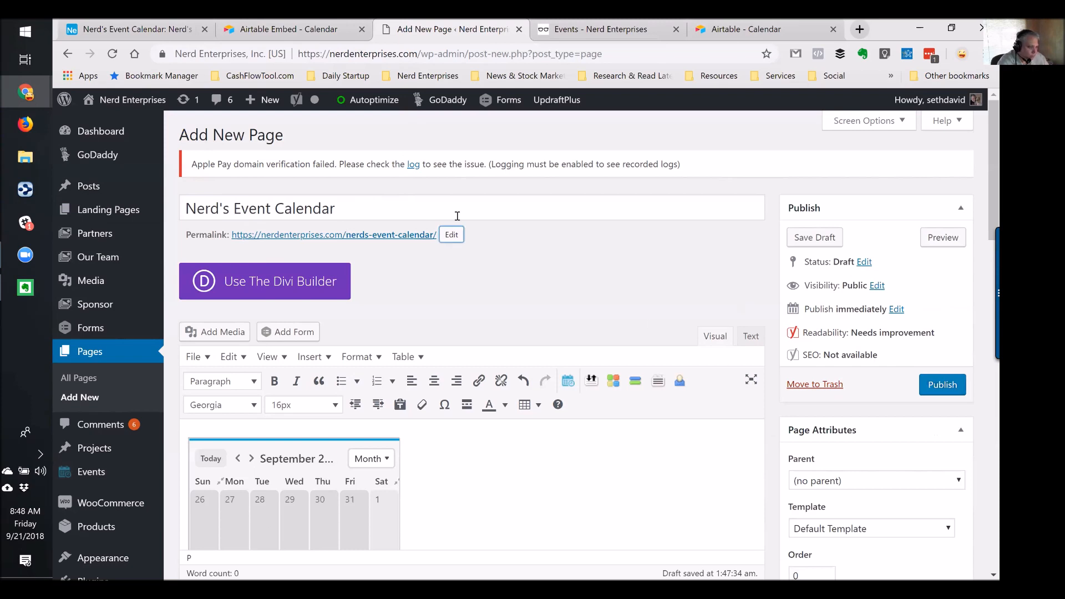
# Publish the page and close the leftover Events tab
pyautogui.click(938, 385)
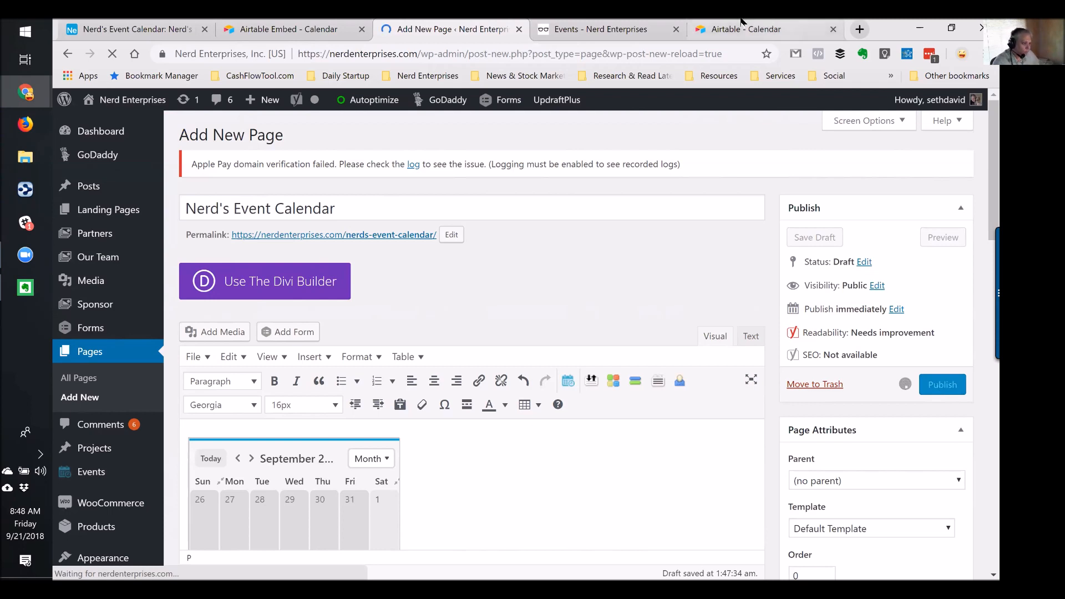
pyautogui.click(676, 29)
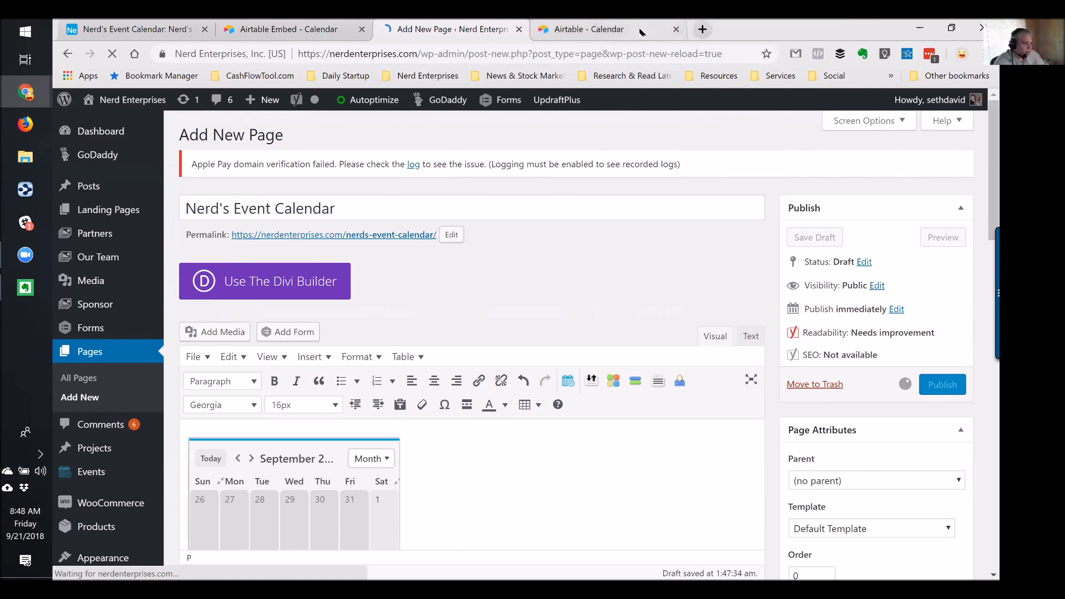
pyautogui.click(660, 32)
# Close the Airtable tab and scroll through the embedded September 2018 calendar to the footer
pyautogui.click(676, 29)
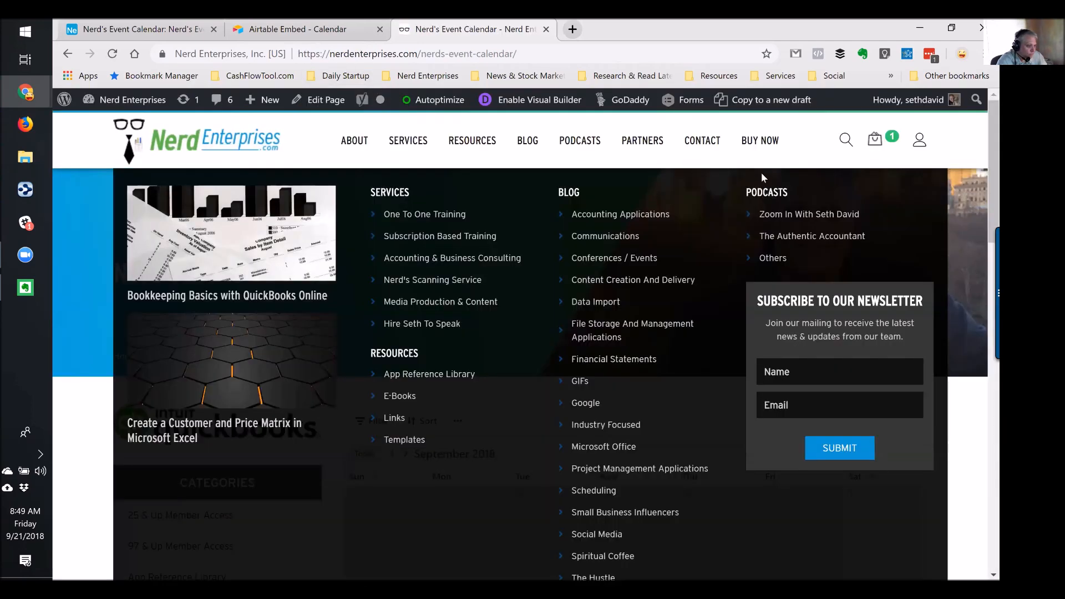
pyautogui.scroll(-6, 106, 181)
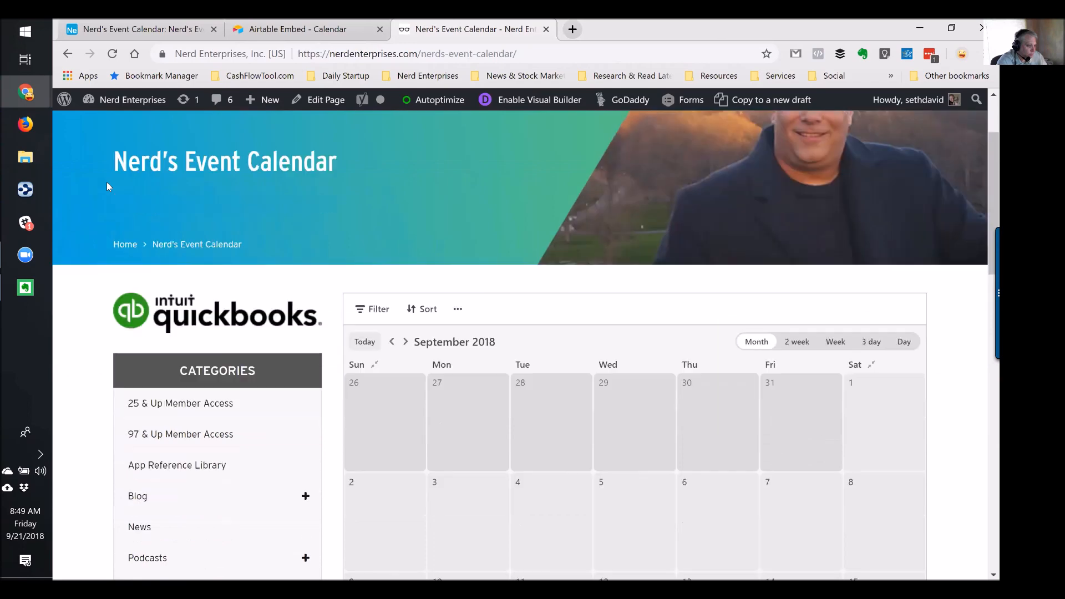
pyautogui.scroll(-2, 107, 182)
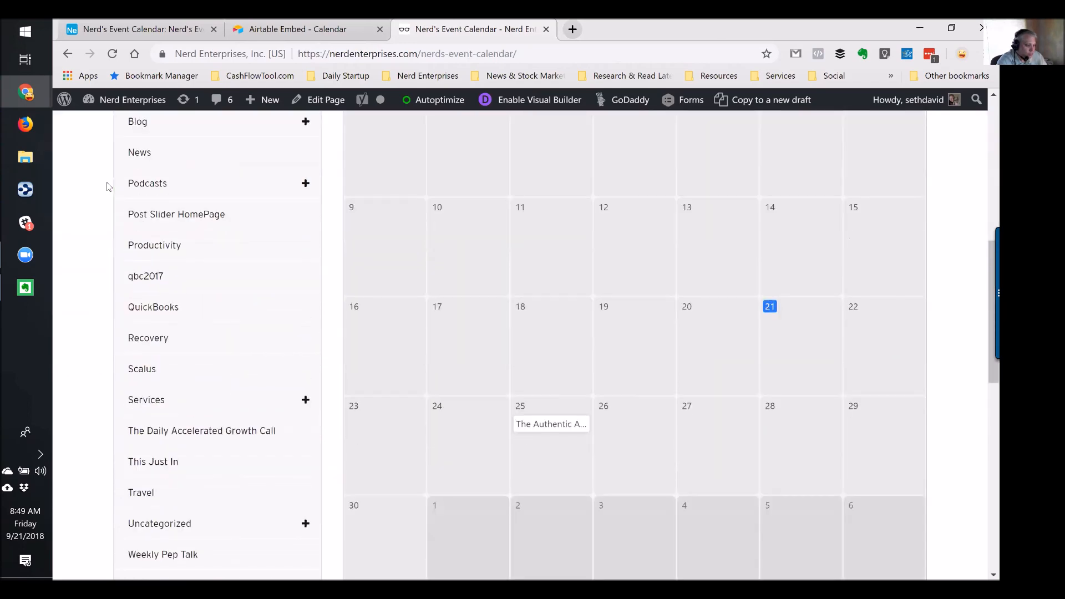
pyautogui.scroll(-1, 107, 182)
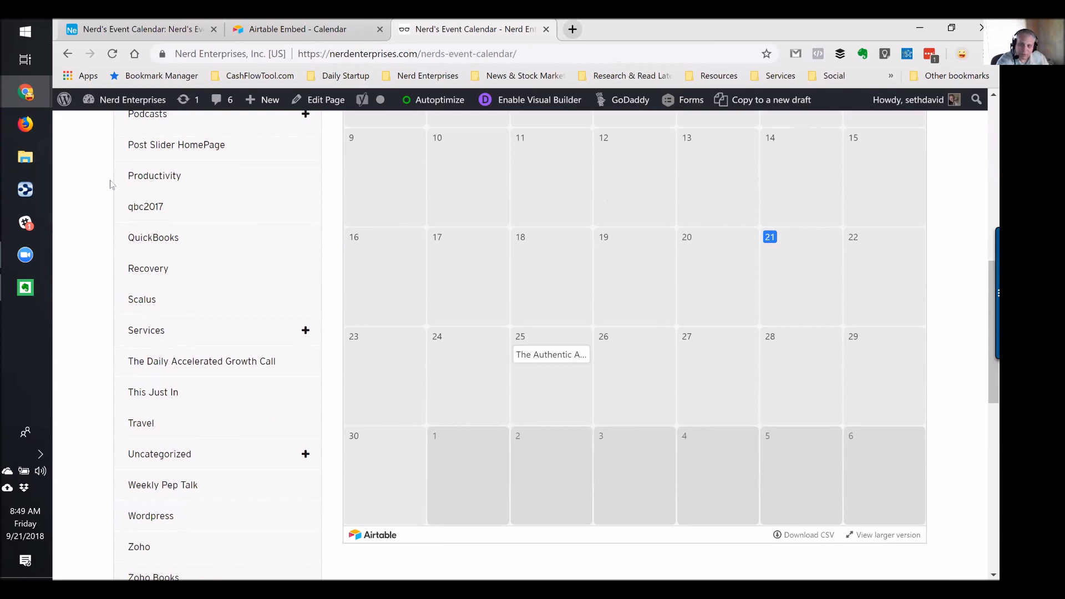
# Review the 25th's Authentic Accountant Podcast event details, dismiss the reminder, then return to the Airtable base
pyautogui.click(537, 354)
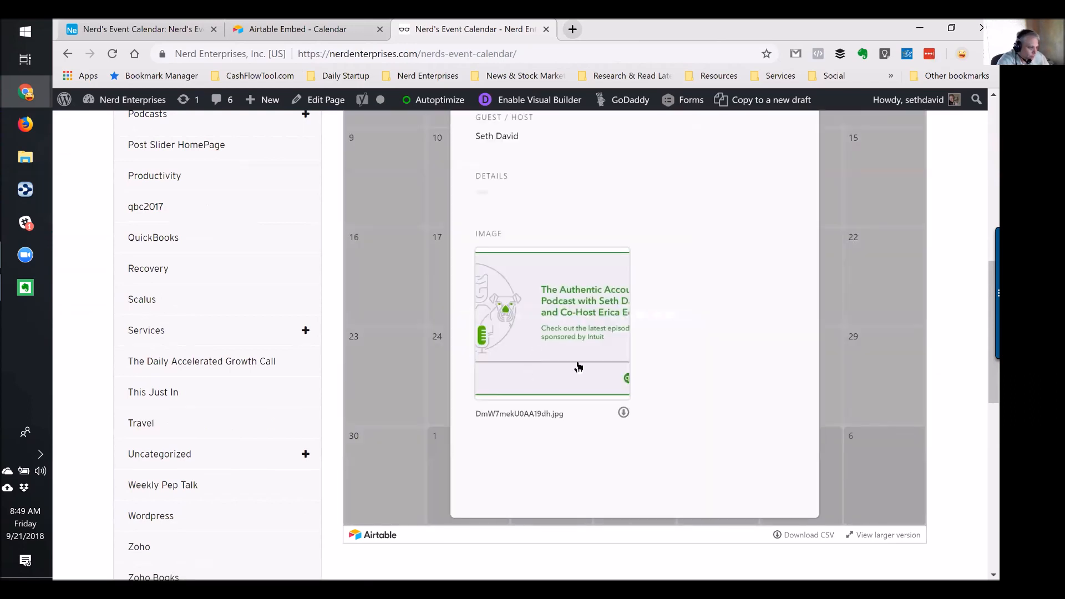
pyautogui.scroll(5, 577, 364)
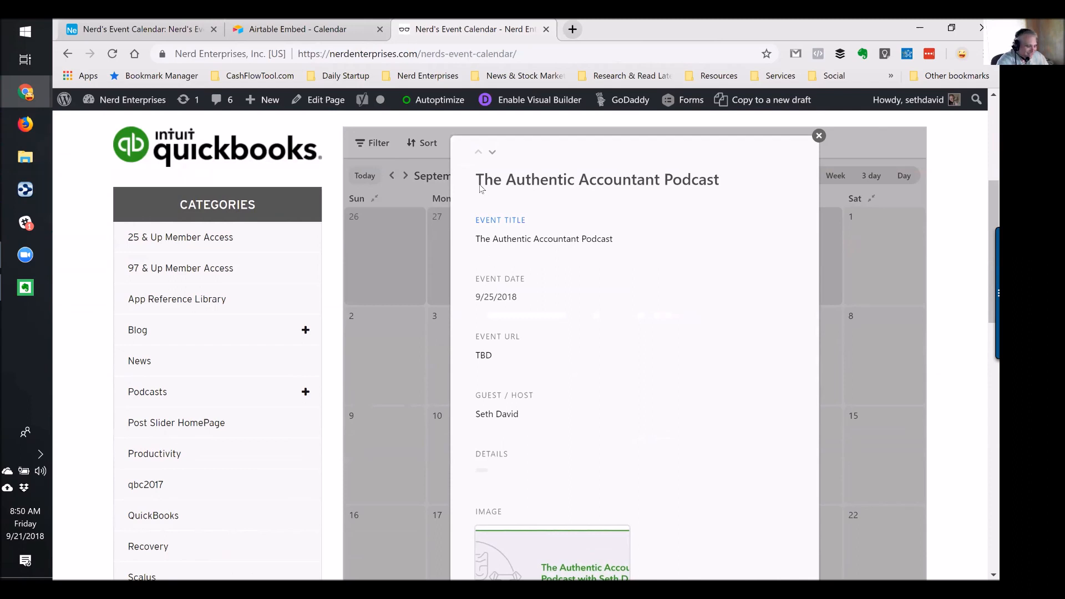
pyautogui.scroll(-1, 750, 271)
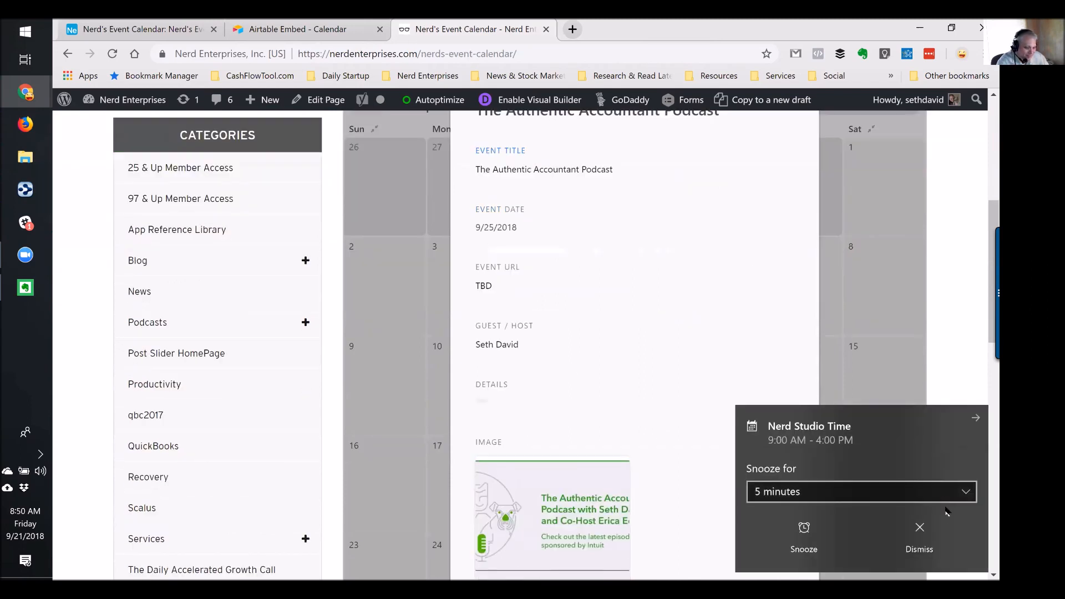
pyautogui.click(918, 535)
pyautogui.scroll(1, 651, 314)
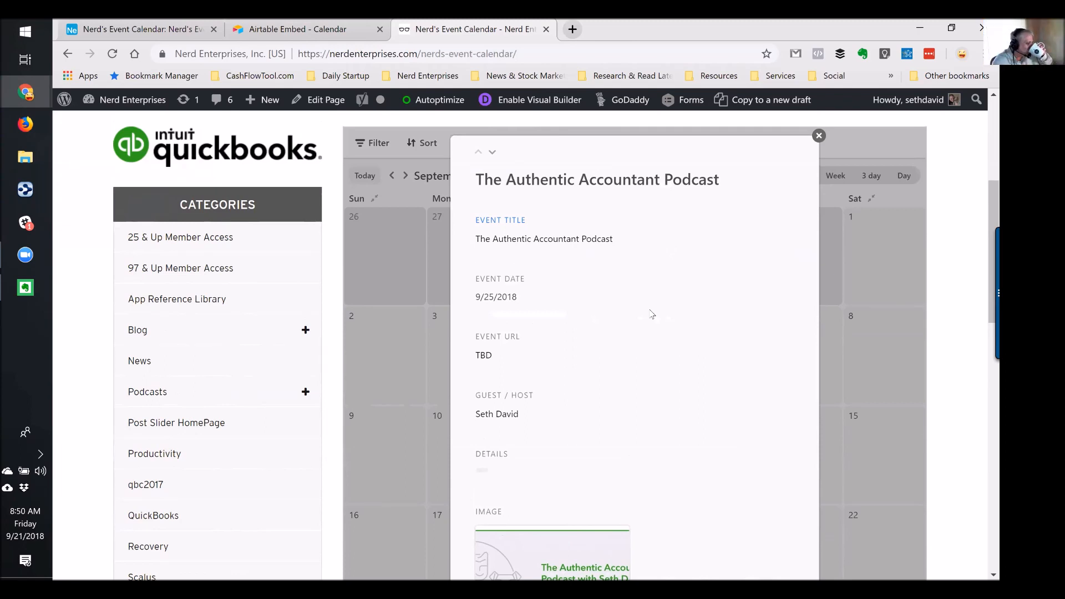
pyautogui.click(818, 137)
pyautogui.click(125, 31)
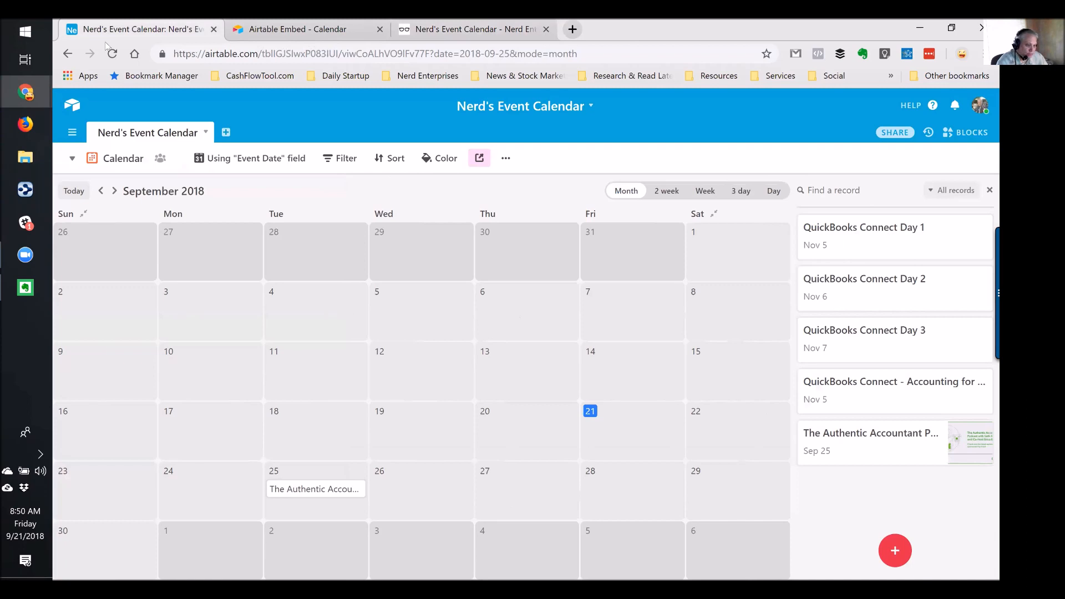
# Switch Nerd's Event Calendar to the Event Grid view, then close the calendar embed tab
pyautogui.click(72, 158)
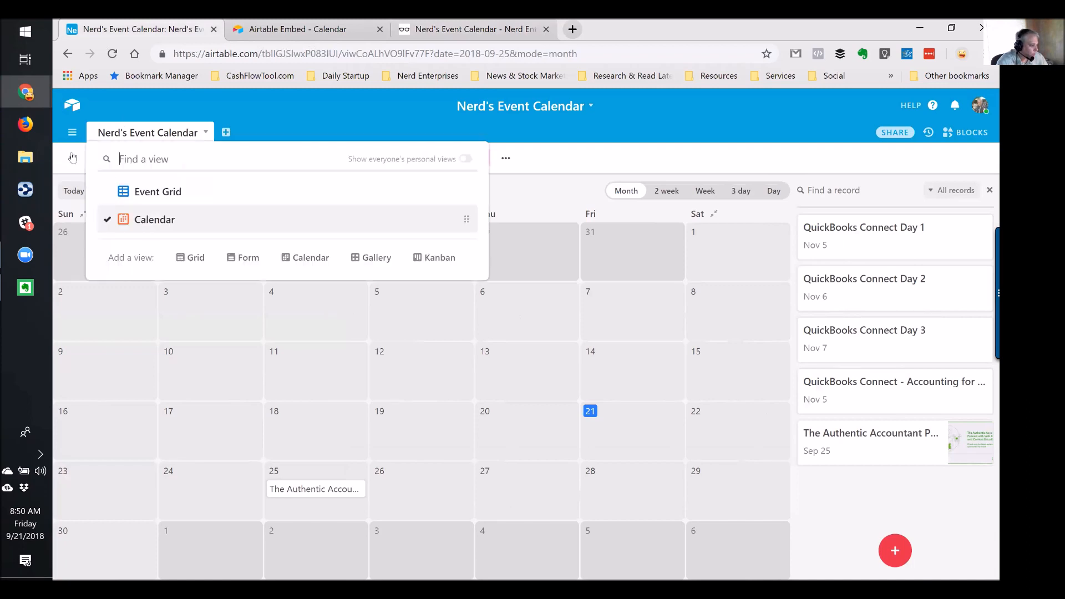
pyautogui.click(150, 191)
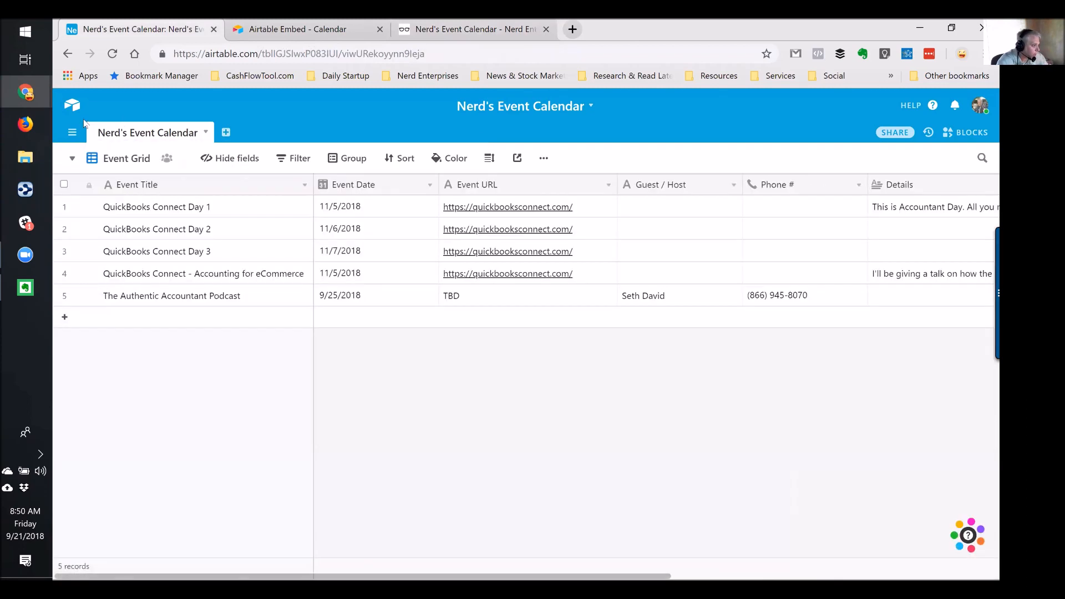
pyautogui.click(336, 26)
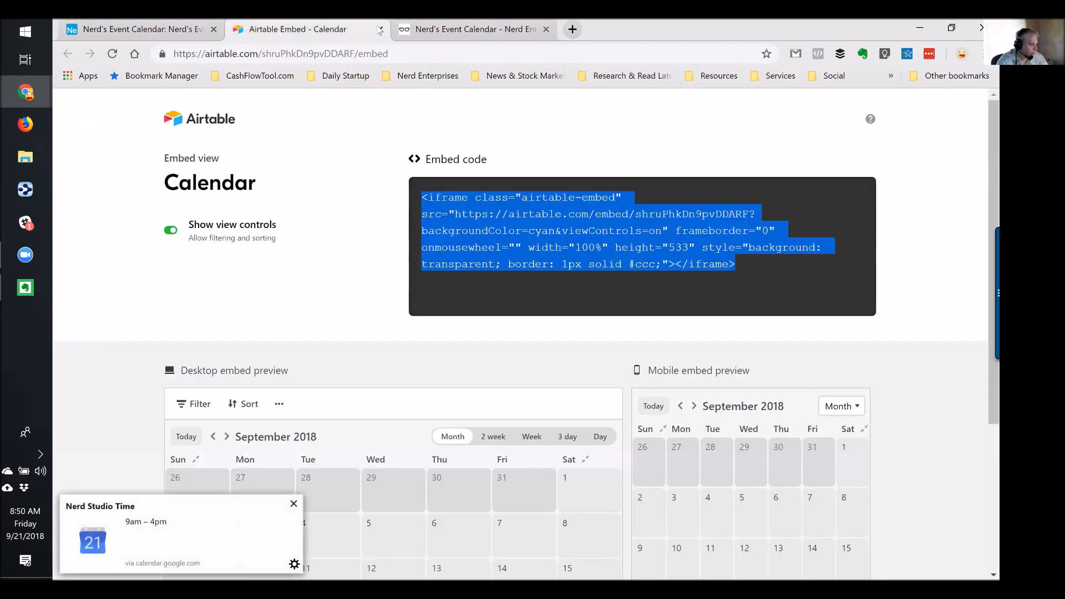
pyautogui.click(379, 28)
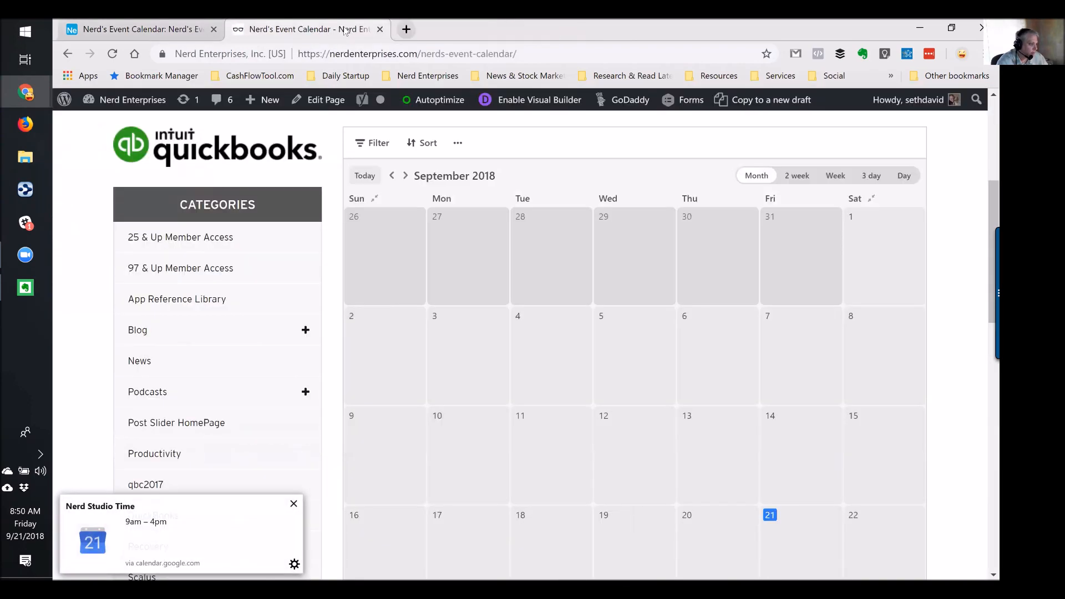
# Dismiss the Nerd Studio Time notification, select the published page's URL, and return to the Airtable Event Grid
pyautogui.click(293, 503)
pyautogui.click(310, 25)
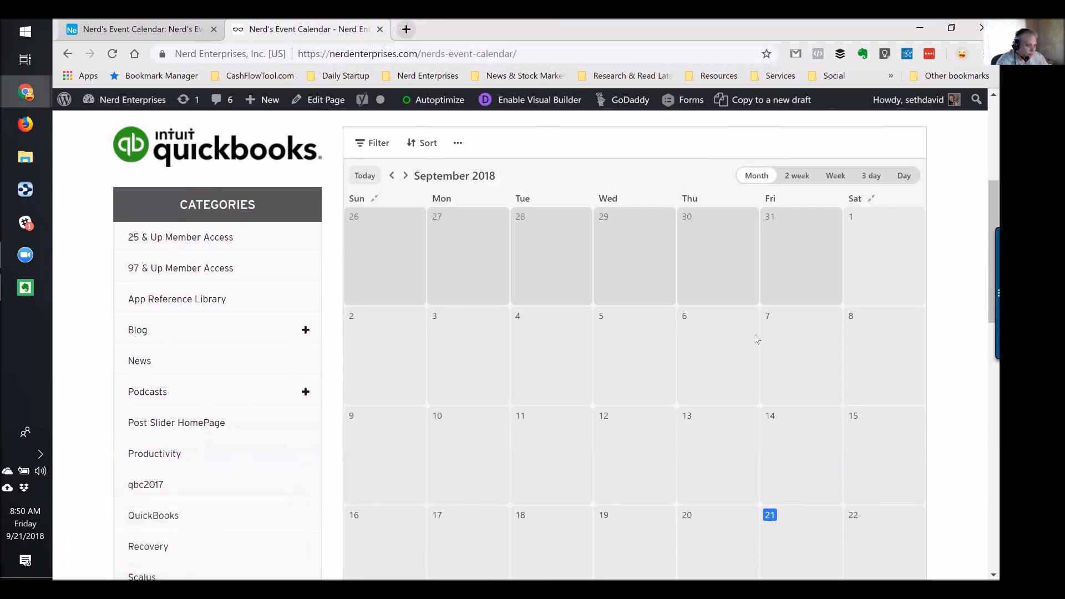
pyautogui.scroll(-1, 757, 339)
pyautogui.scroll(-1, 757, 340)
pyautogui.click(544, 47)
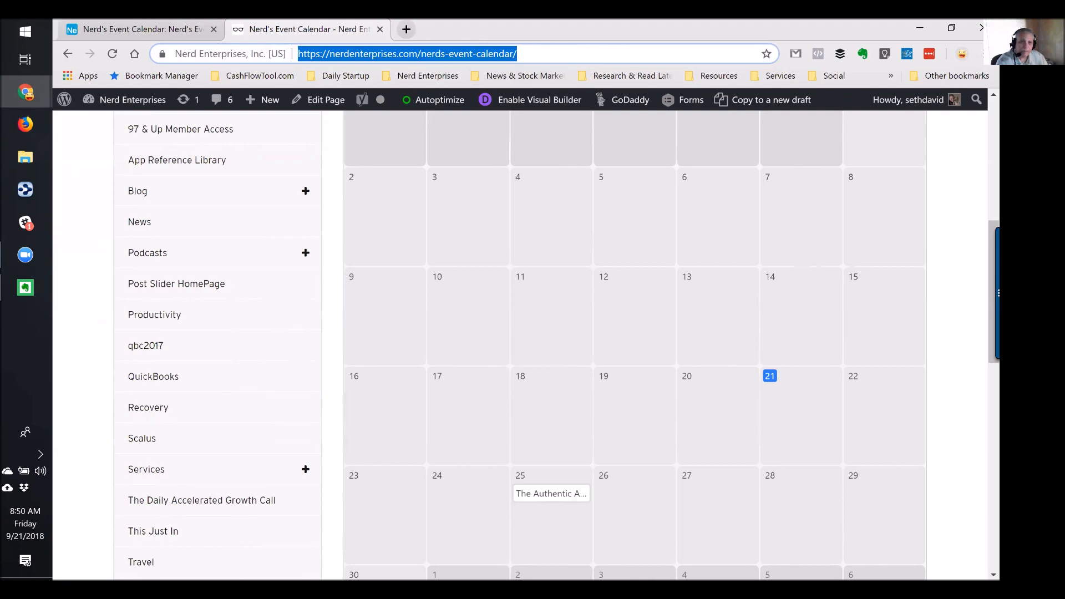
pyautogui.click(337, 30)
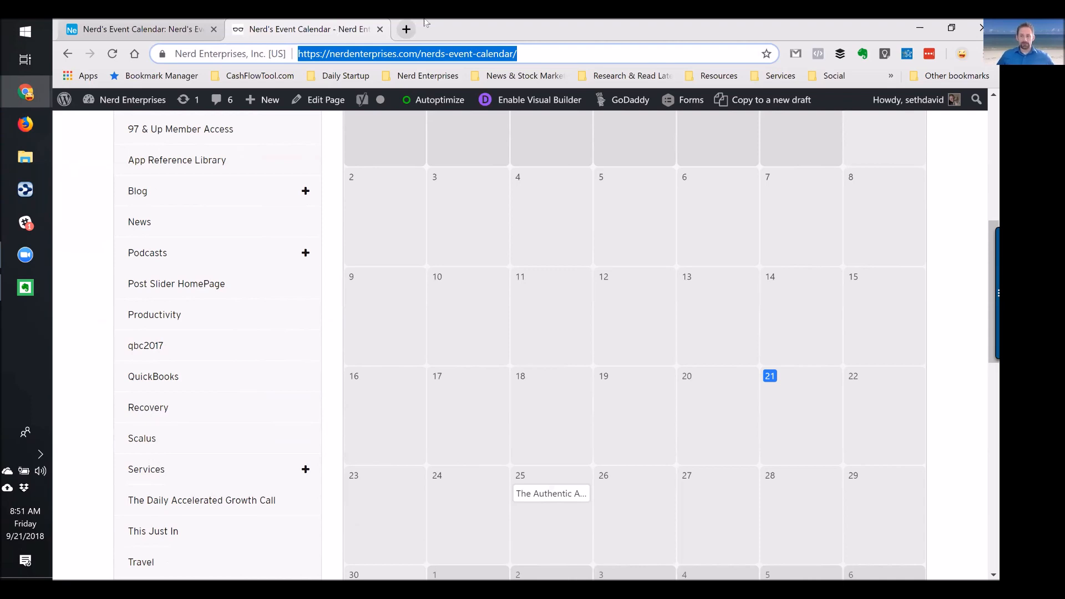
pyautogui.click(168, 34)
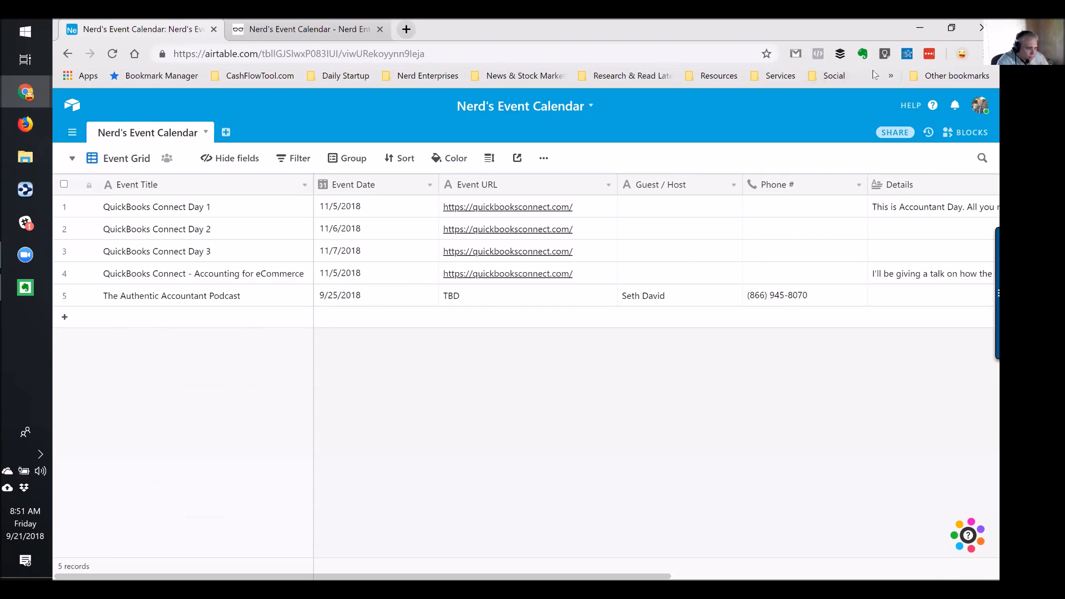
pyautogui.click(406, 29)
# Open the Bookmarks manager as the first tab and browse the Services, Project Management and The Office folders
pyautogui.click(155, 75)
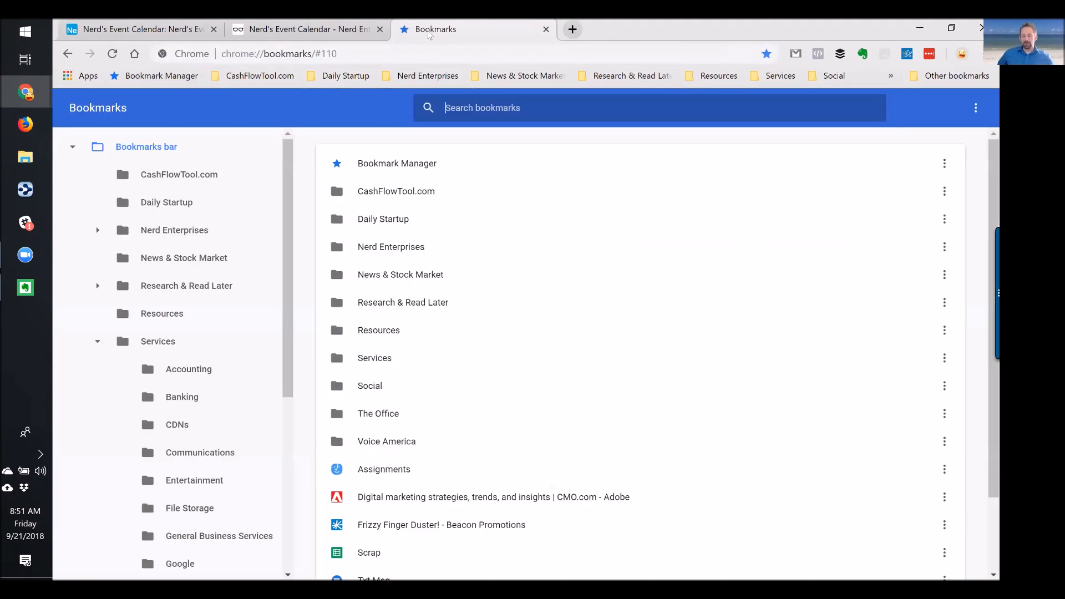
pyautogui.moveTo(439, 29); pyautogui.dragTo(100, 31)
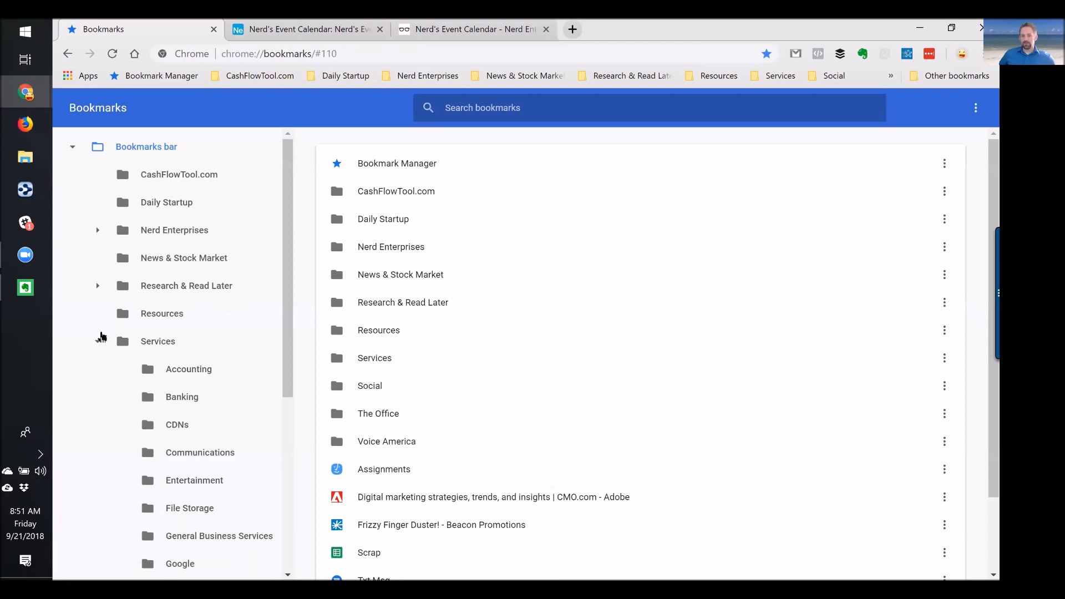
pyautogui.click(97, 341)
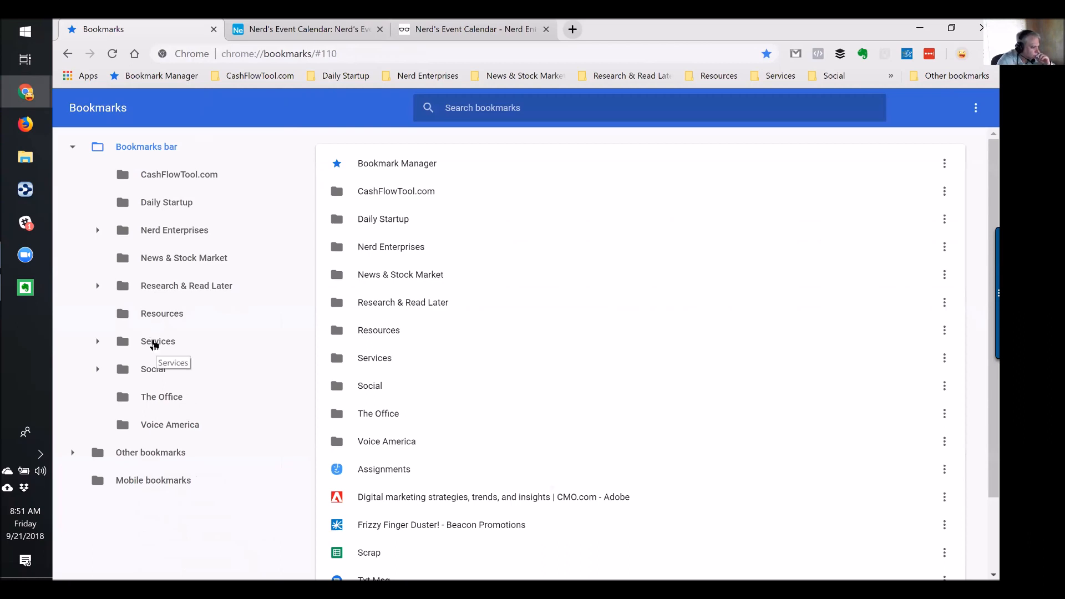
pyautogui.click(155, 343)
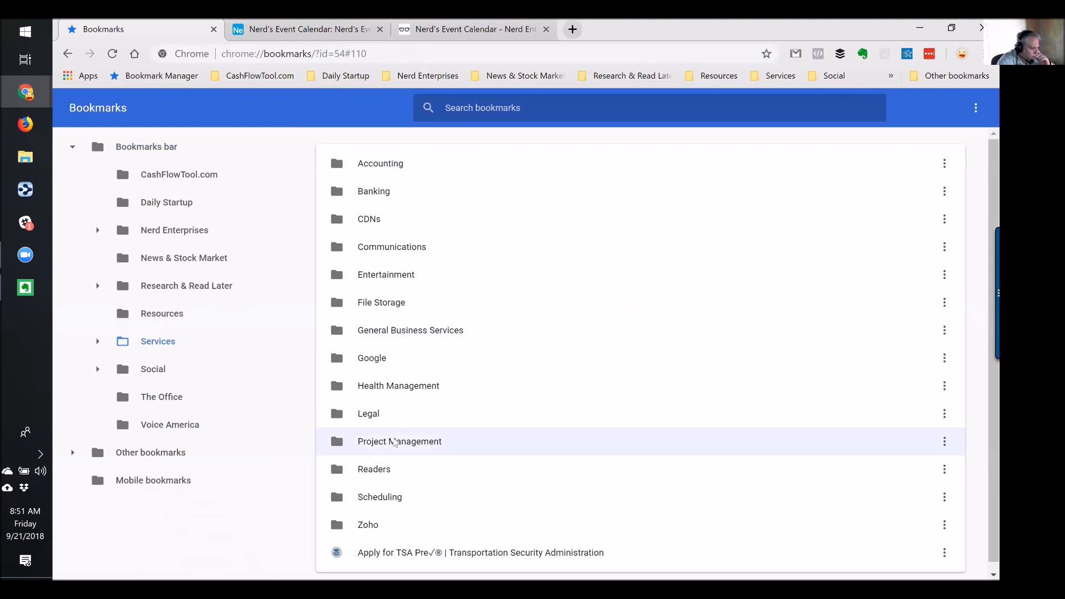
pyautogui.doubleClick(394, 442)
pyautogui.scroll(-1, 379, 429)
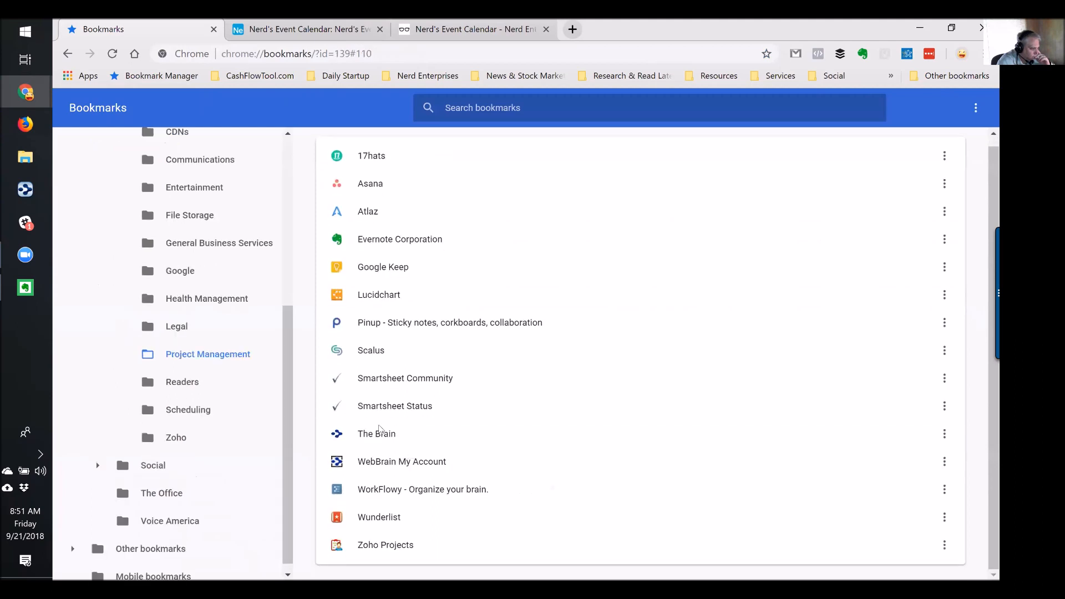
pyautogui.click(171, 493)
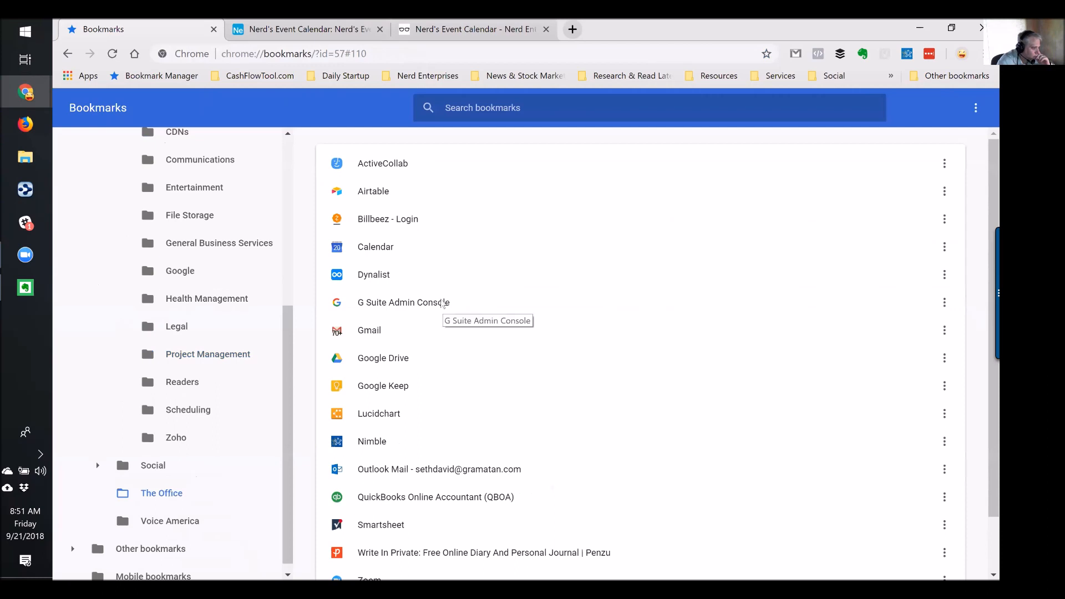
pyautogui.scroll(-1, 502, 362)
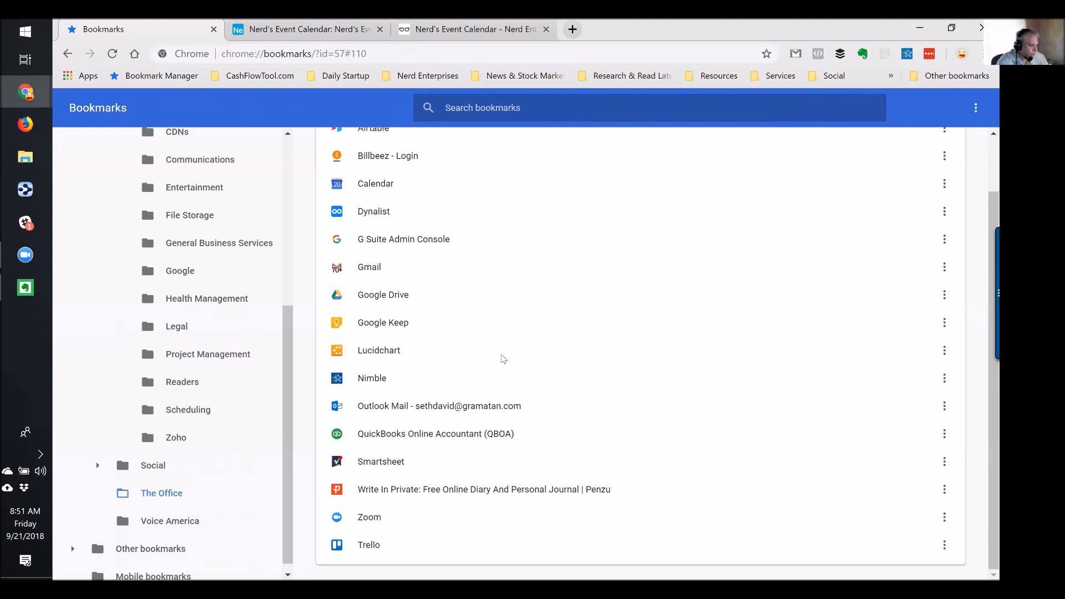
pyautogui.scroll(2, 503, 359)
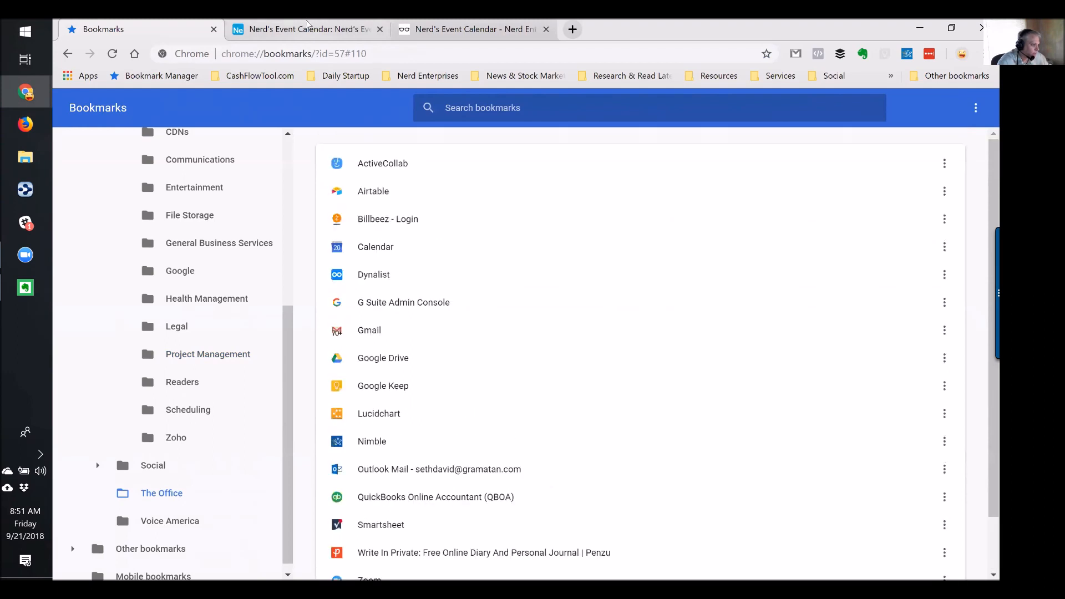
pyautogui.click(308, 28)
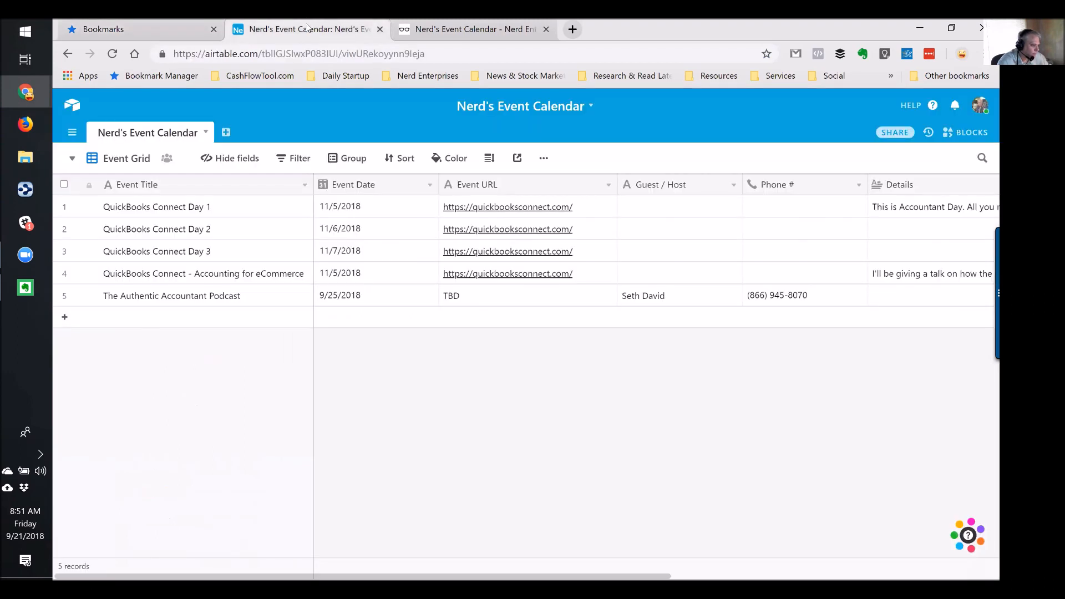
# Look through the account, notifications, help and base-settings menus, then go back to the Airtable home page
pyautogui.click(976, 113)
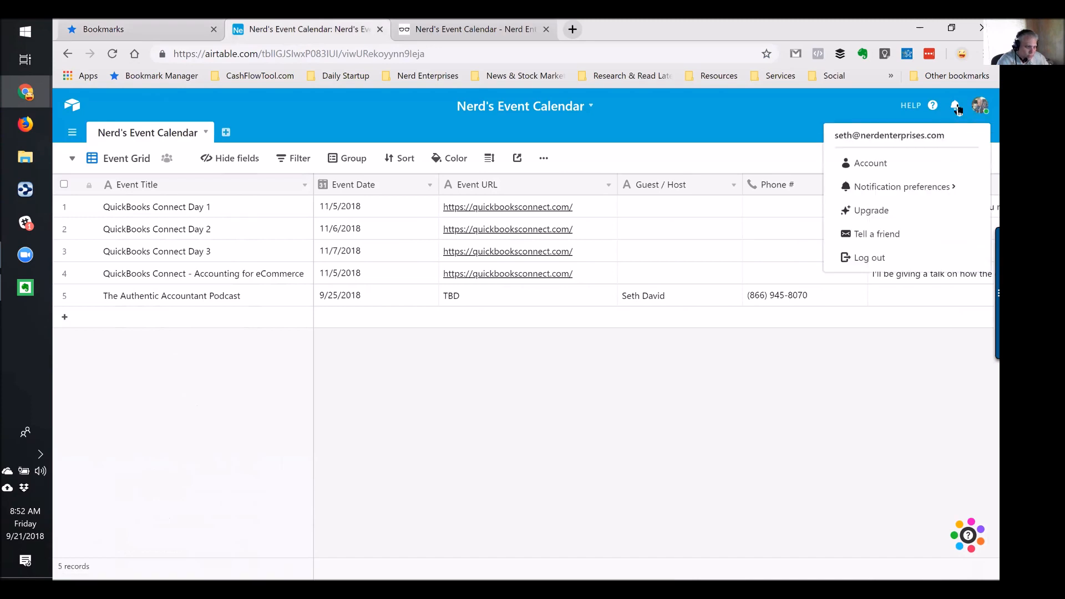
pyautogui.click(955, 108)
pyautogui.click(956, 110)
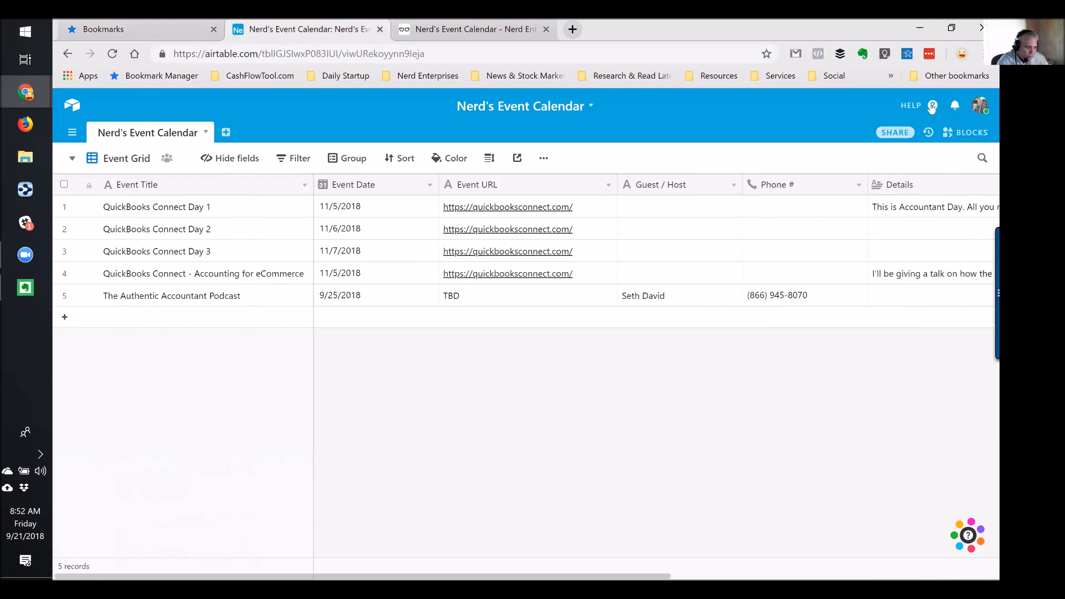
pyautogui.click(932, 107)
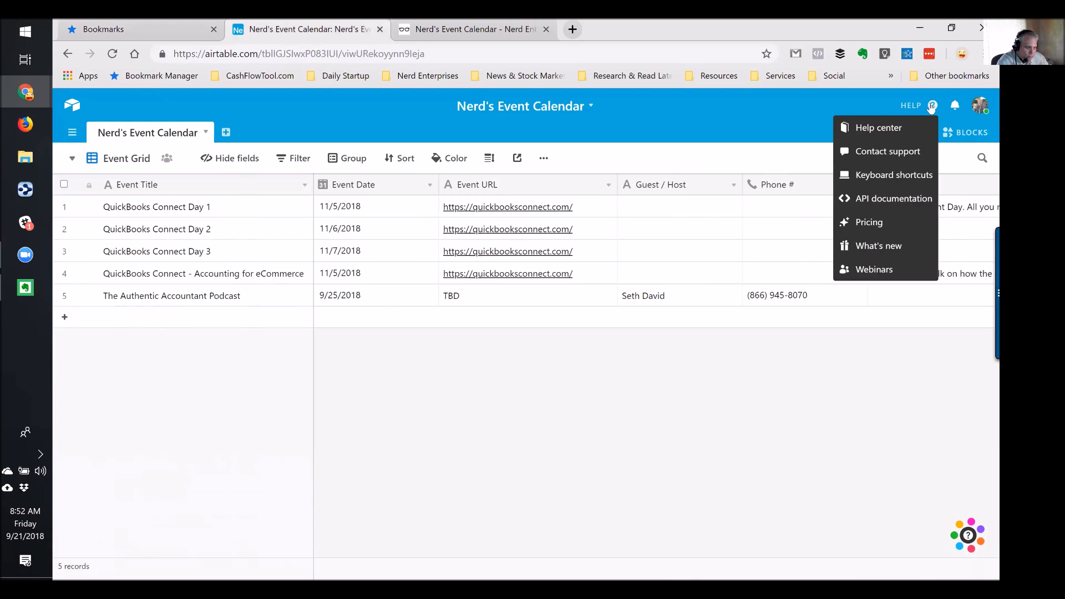
pyautogui.click(932, 107)
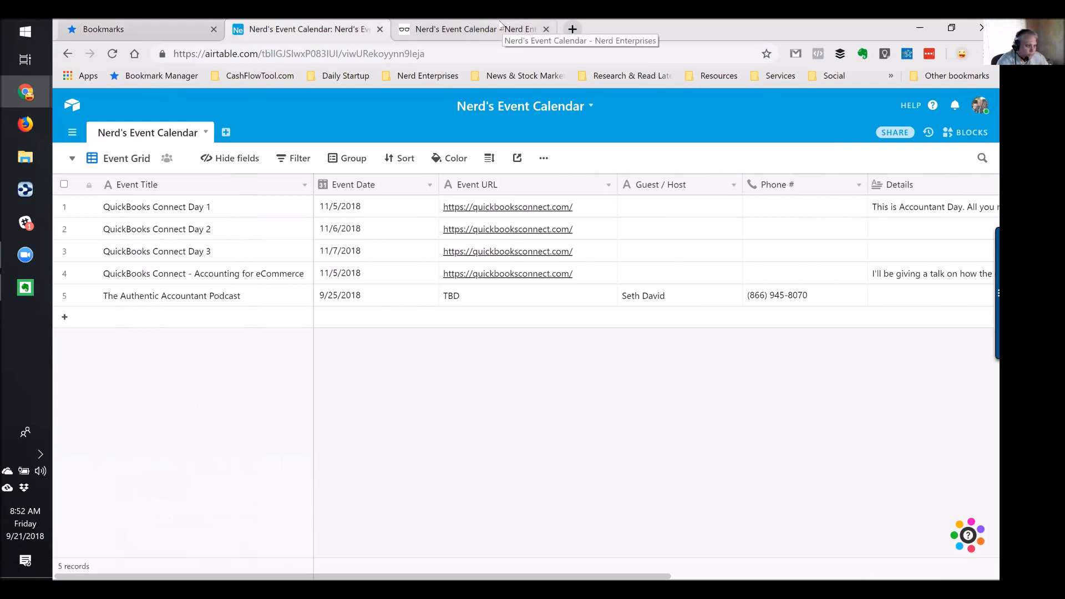
pyautogui.click(582, 113)
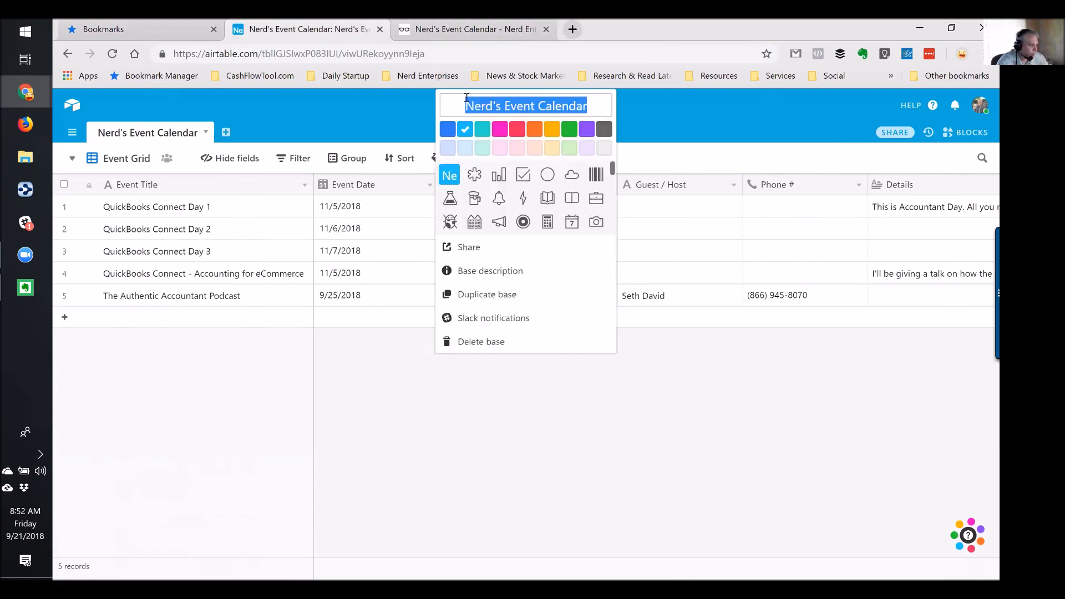
pyautogui.click(73, 107)
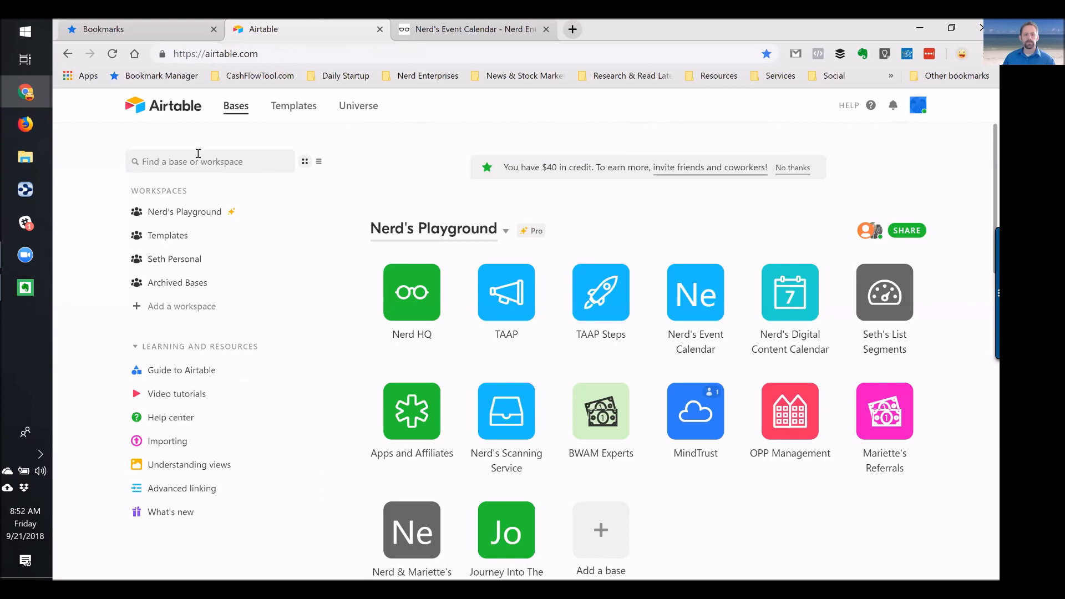
pyautogui.click(365, 111)
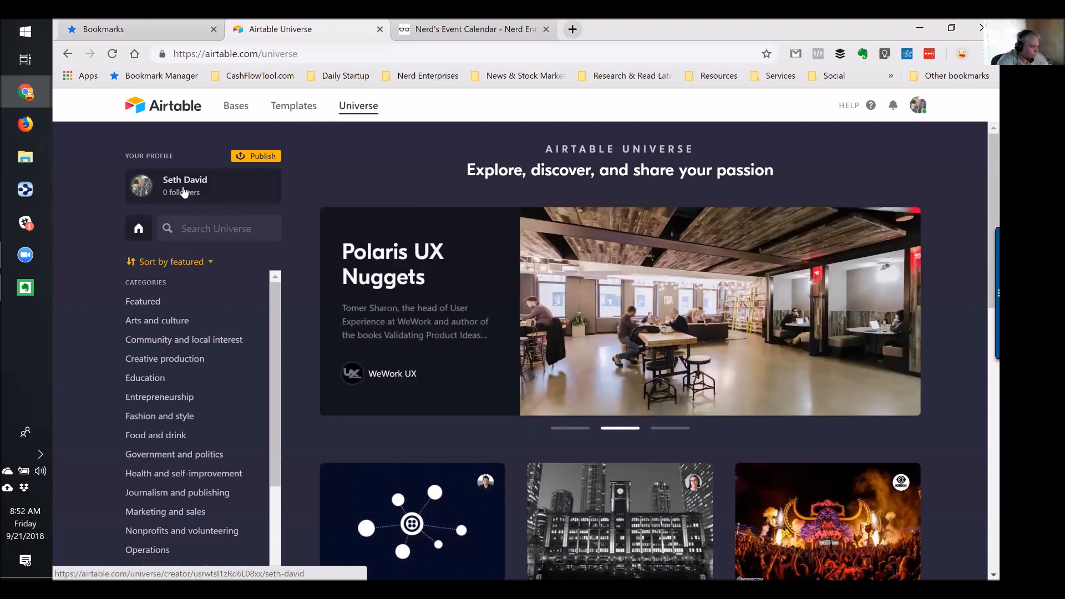
pyautogui.click(193, 186)
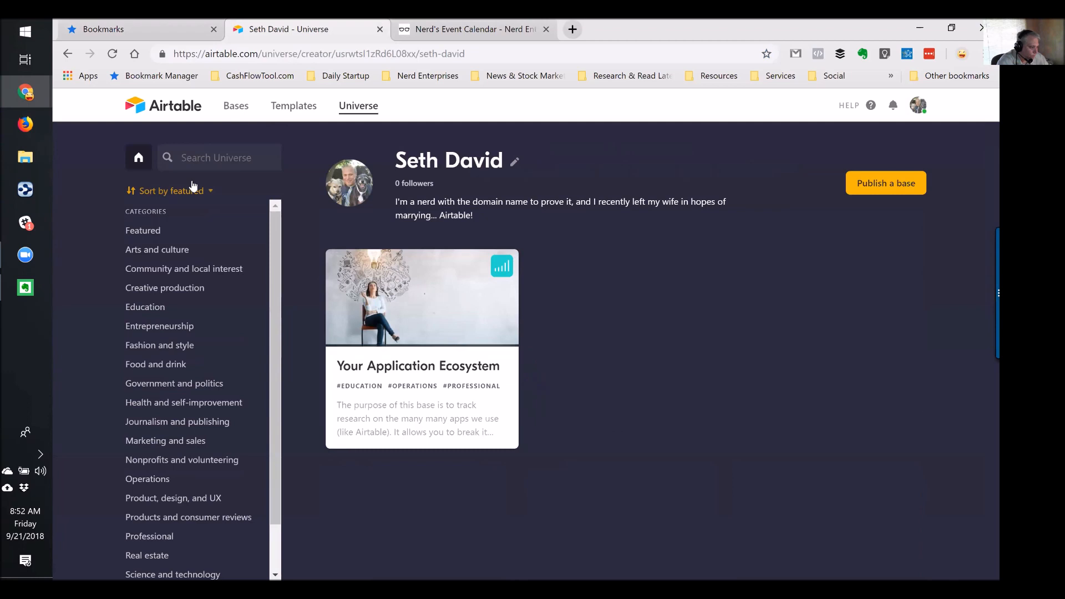
pyautogui.click(405, 366)
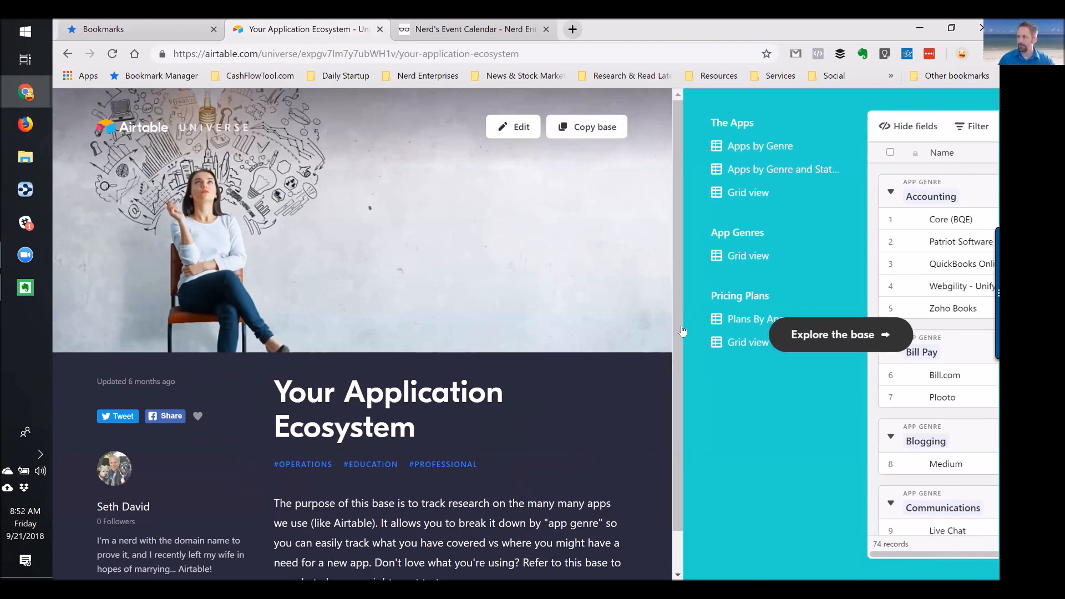
pyautogui.click(843, 339)
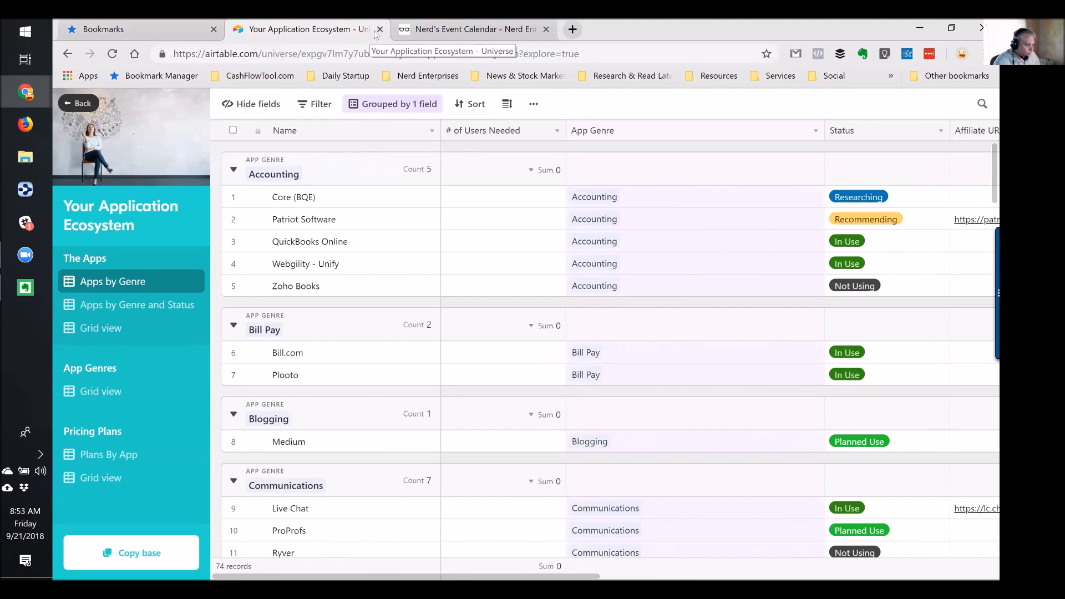
pyautogui.click(66, 53)
pyautogui.click(66, 53)
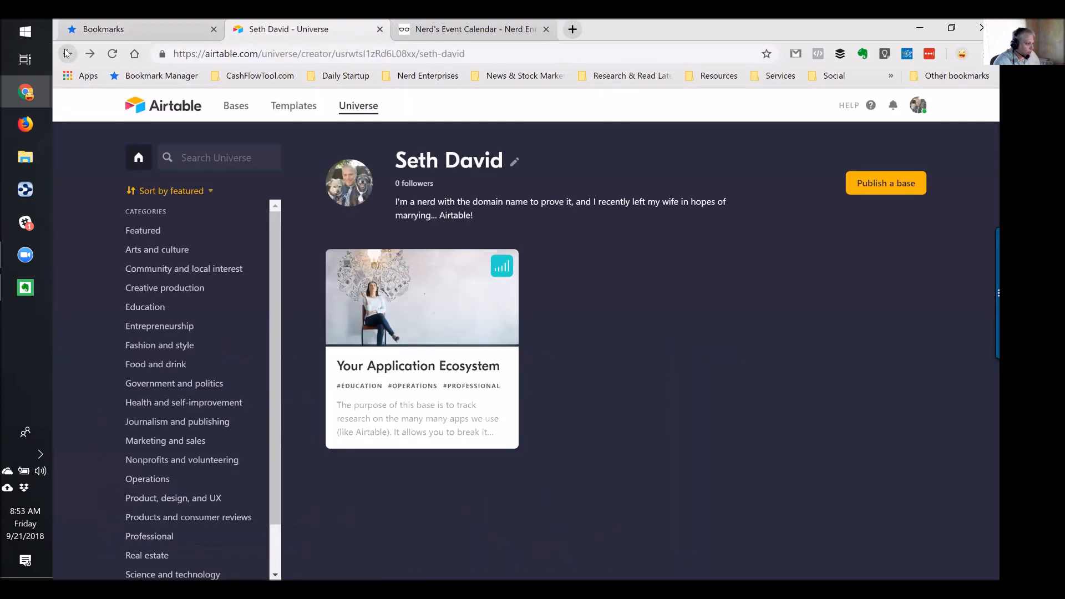
pyautogui.click(66, 53)
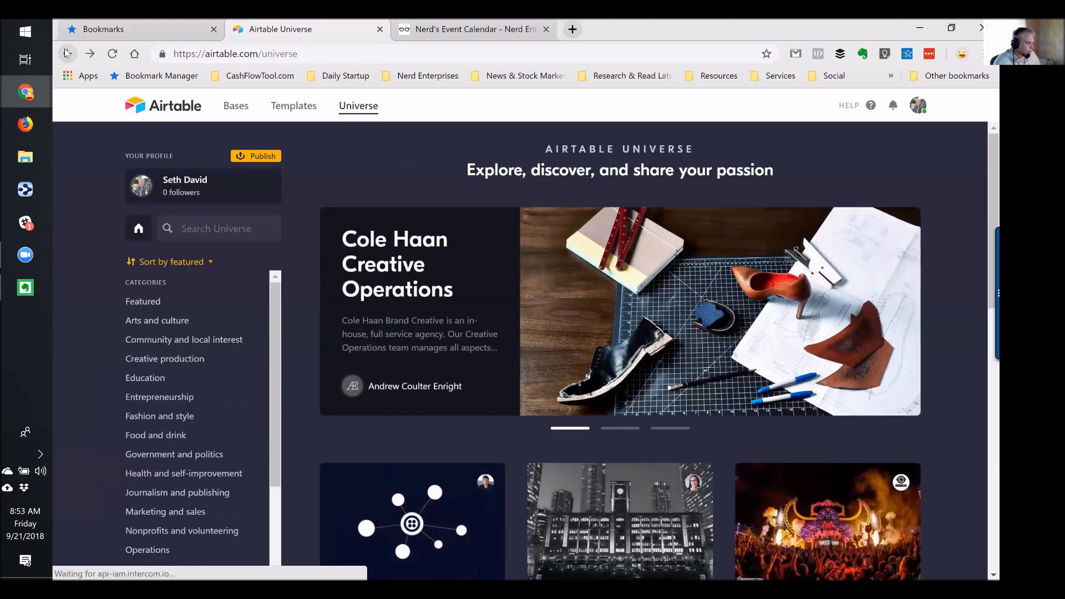
pyautogui.click(66, 53)
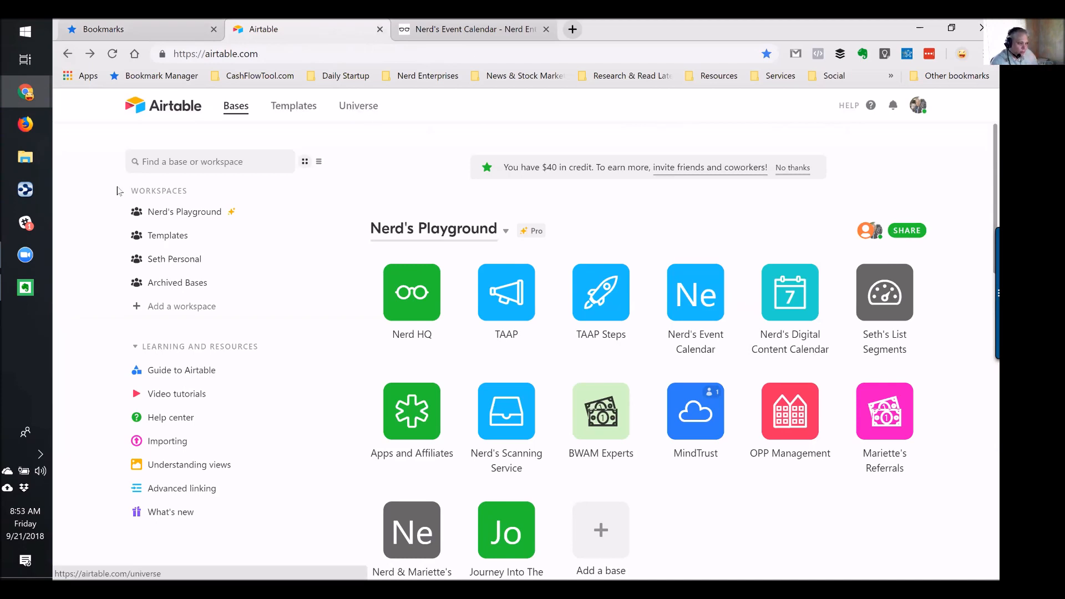
# Open the TAAP base, close the blocks panel, and show The Episodes table's On TAAP grid
pyautogui.click(500, 295)
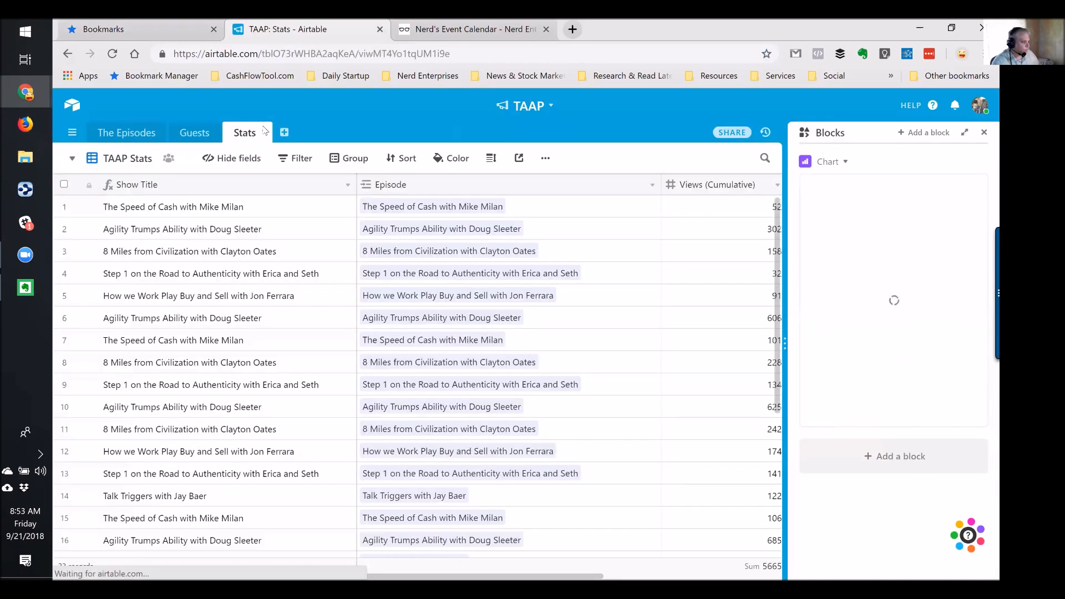
pyautogui.click(133, 134)
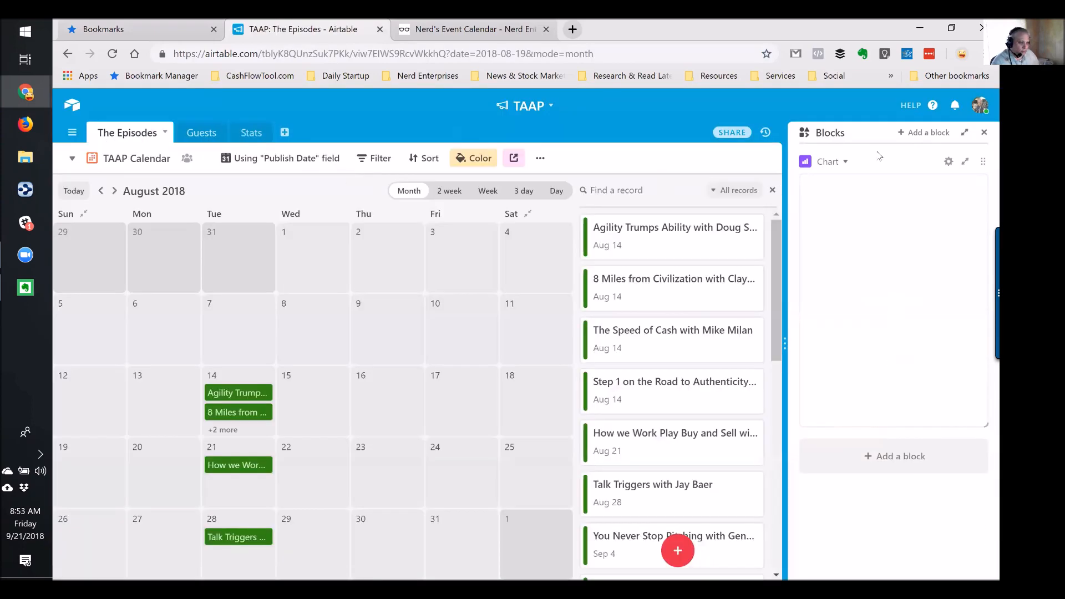
pyautogui.click(985, 132)
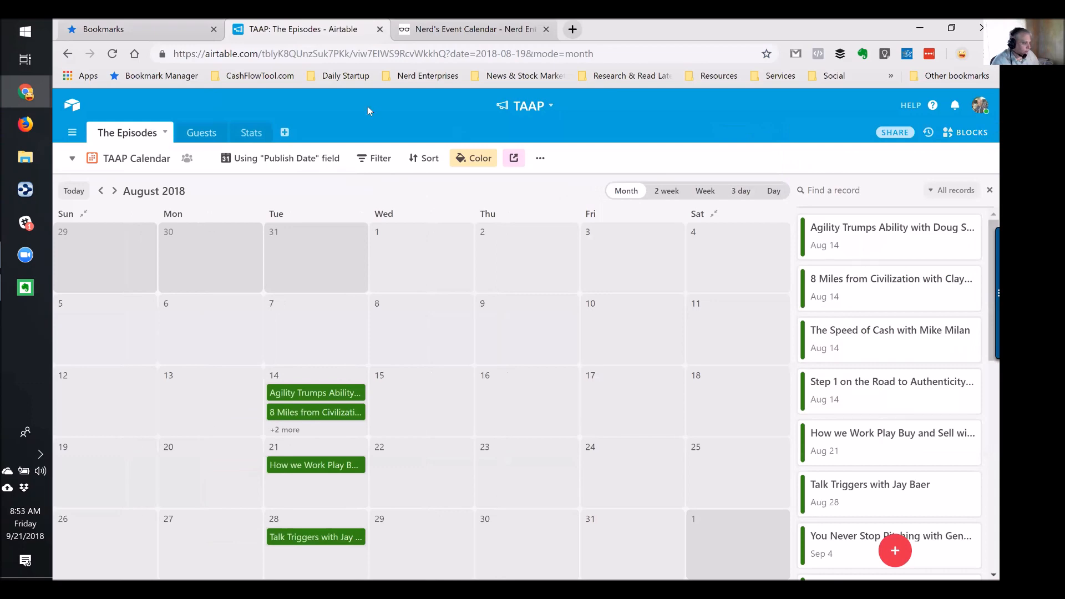
pyautogui.click(72, 158)
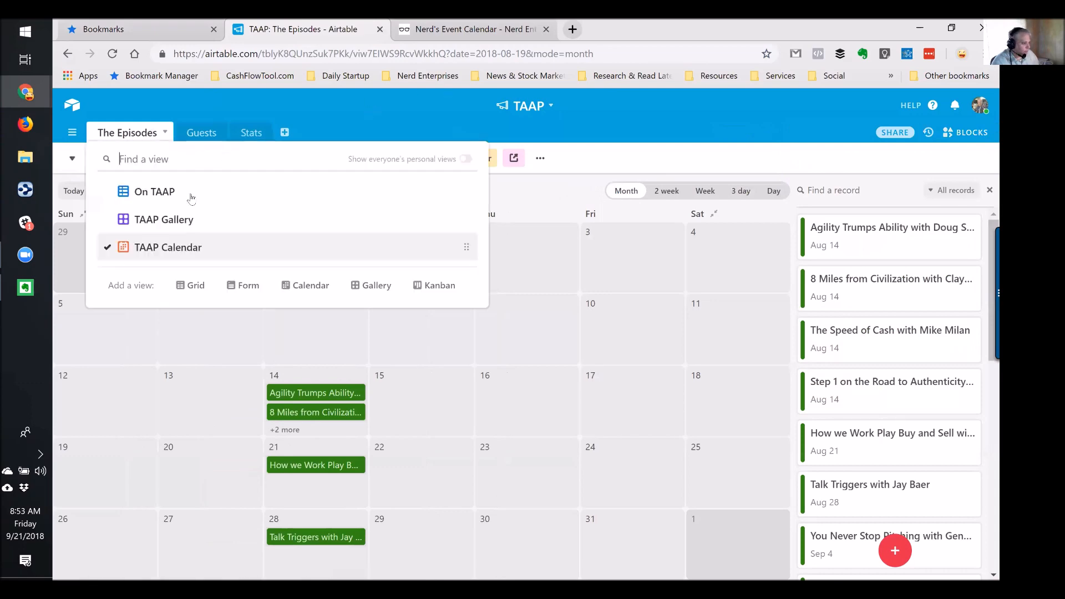
pyautogui.click(155, 192)
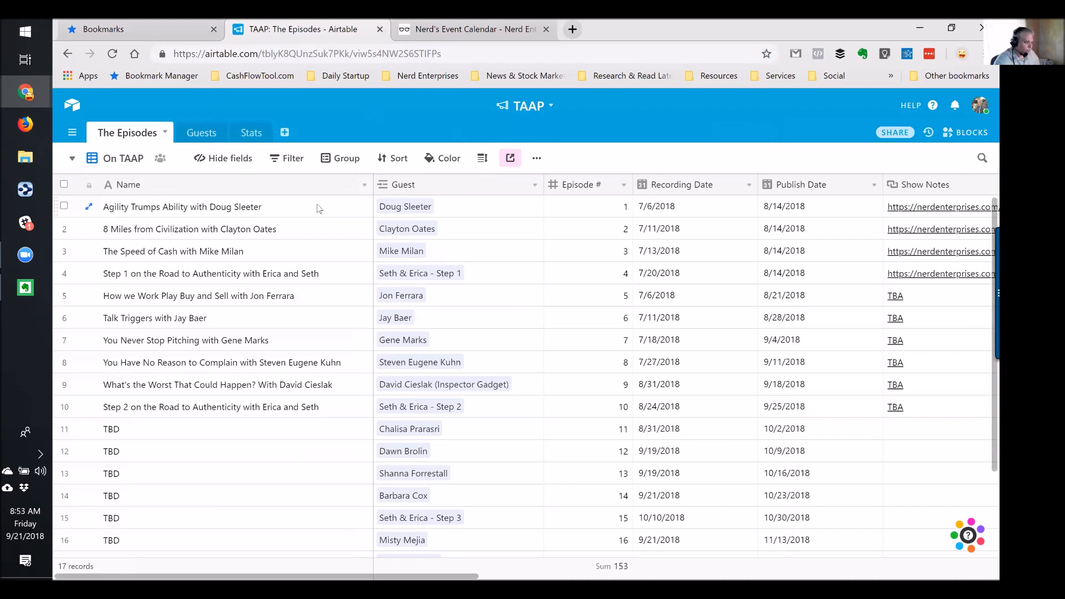
pyautogui.click(267, 209)
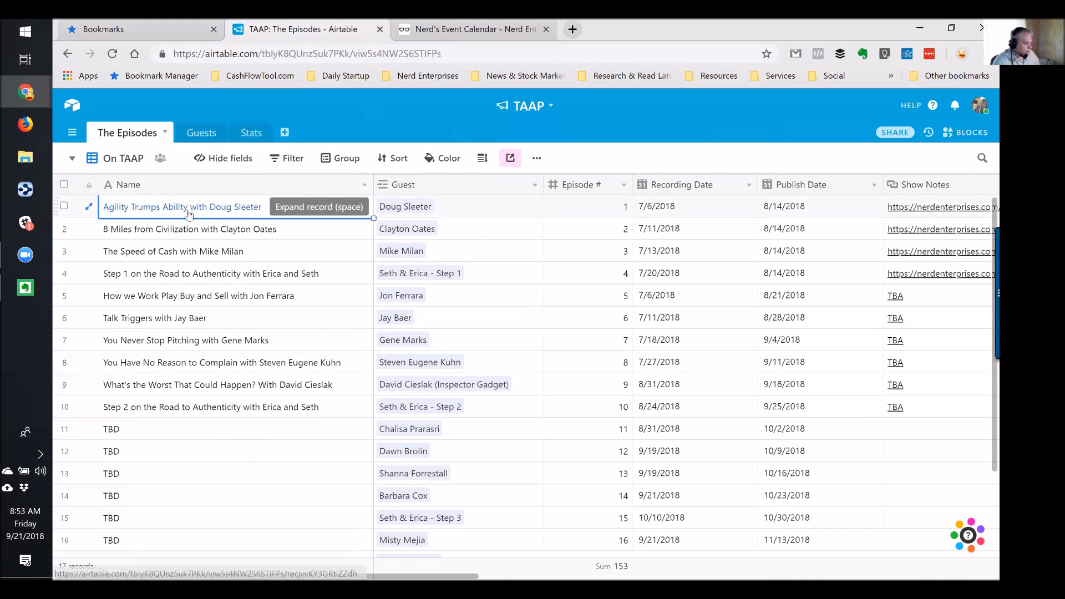
# Rename the Name primary field to 'Episode', then go to the Guests table's gallery
pyautogui.doubleClick(168, 181)
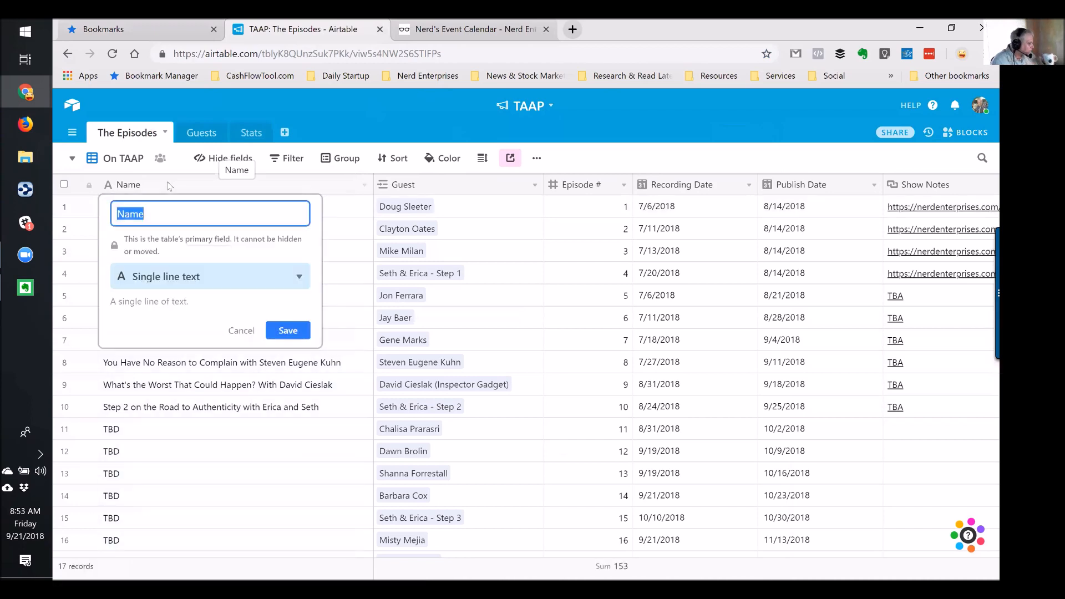
pyautogui.write('E')
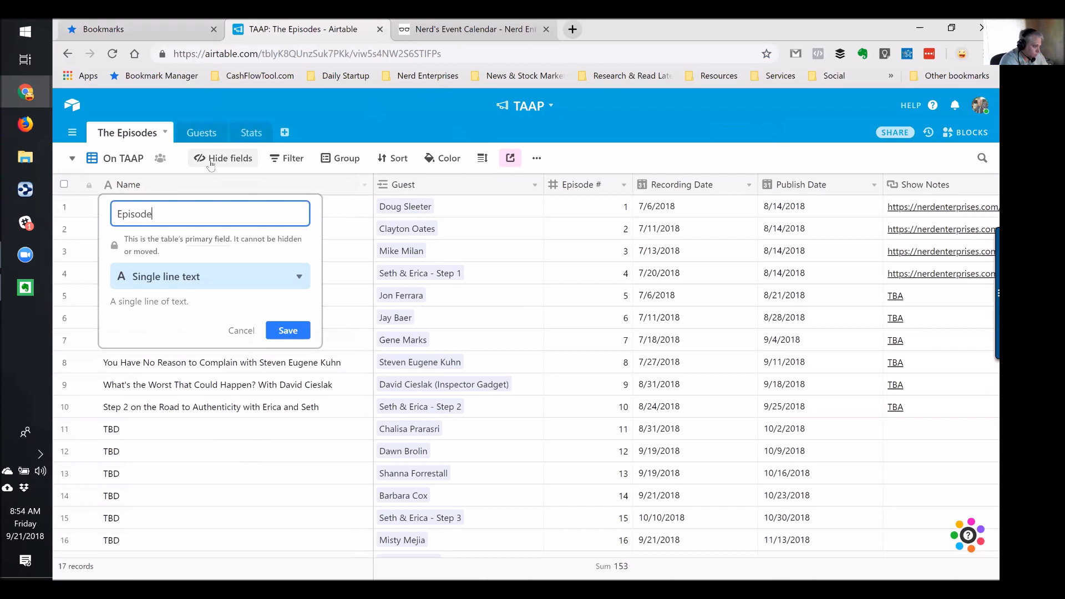
pyautogui.write('pisode')
pyautogui.press('Return')
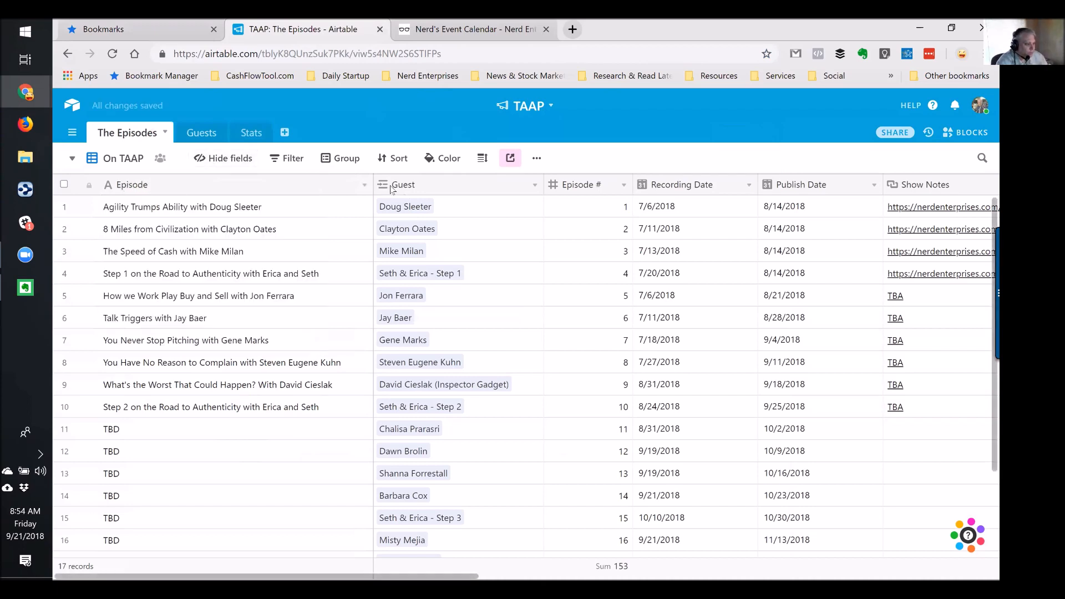
pyautogui.click(411, 208)
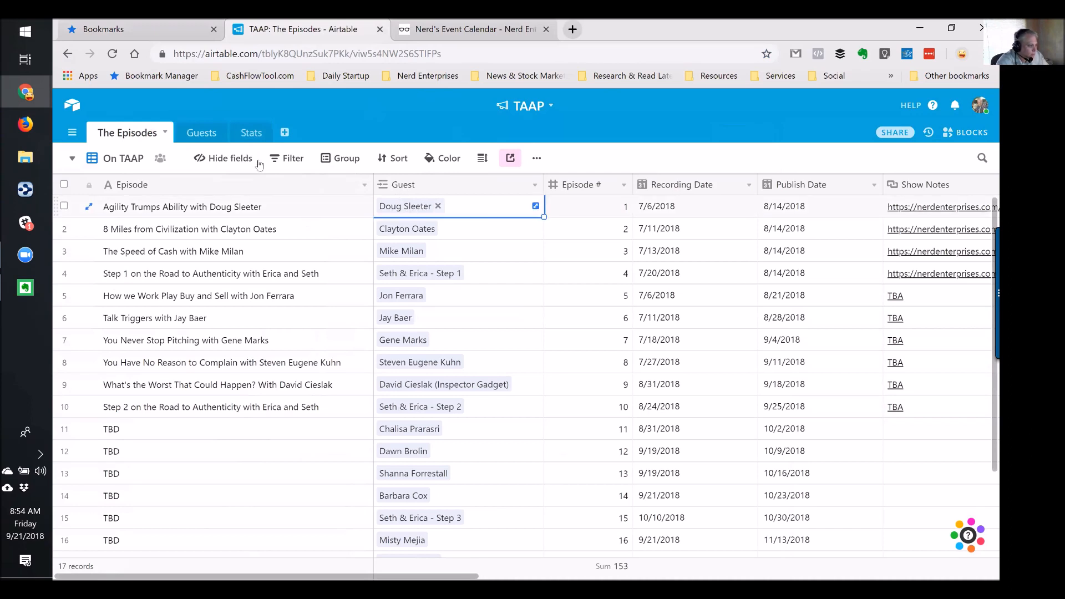
pyautogui.click(197, 136)
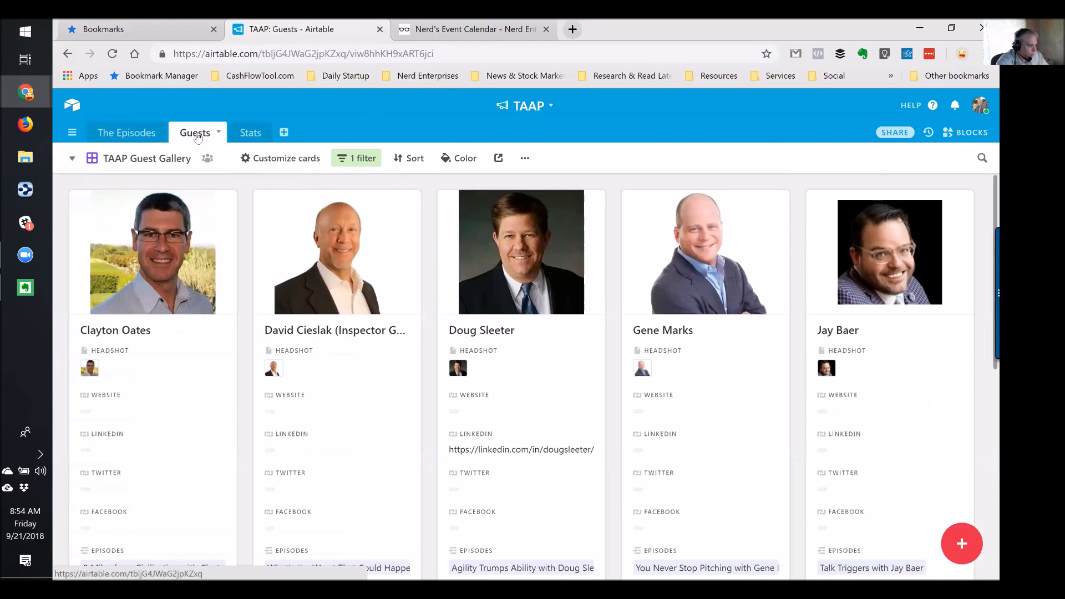
# Switch the Guests table to the TAAP Guest List view
pyautogui.click(161, 159)
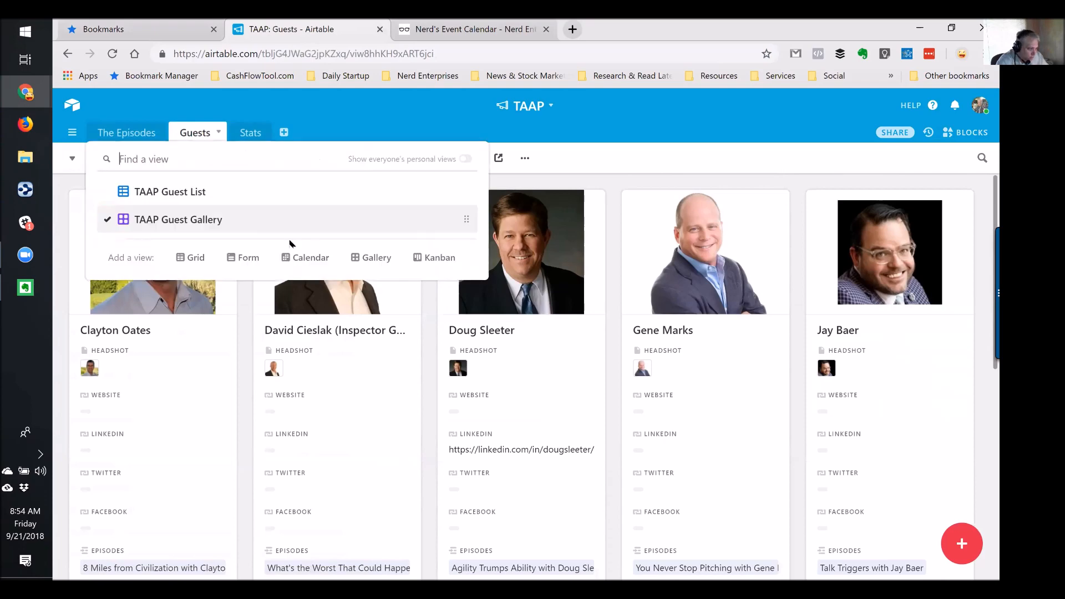
pyautogui.click(628, 119)
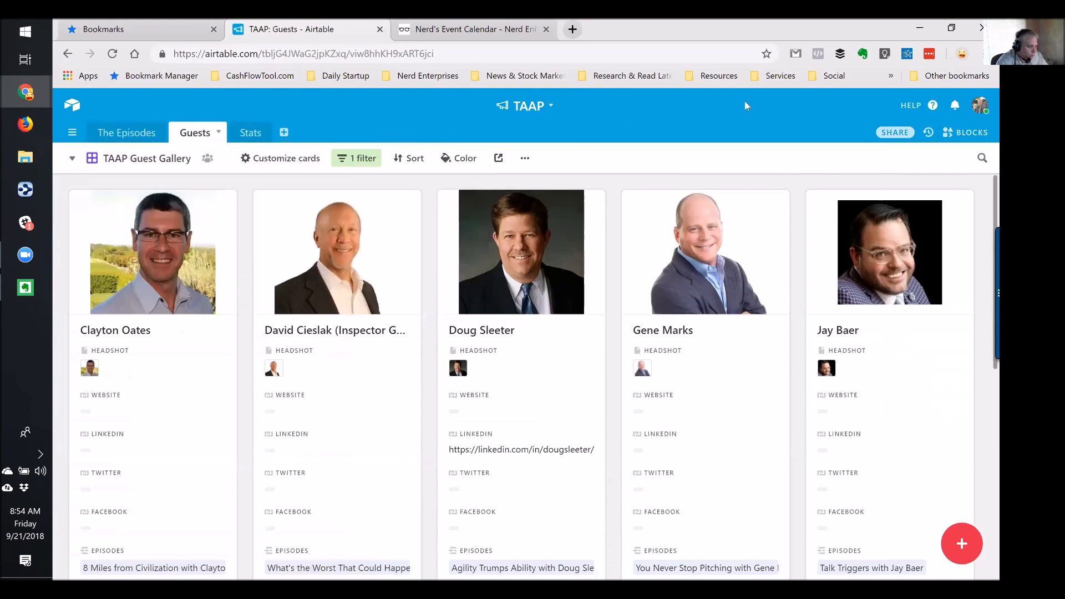
pyautogui.click(72, 159)
pyautogui.click(176, 198)
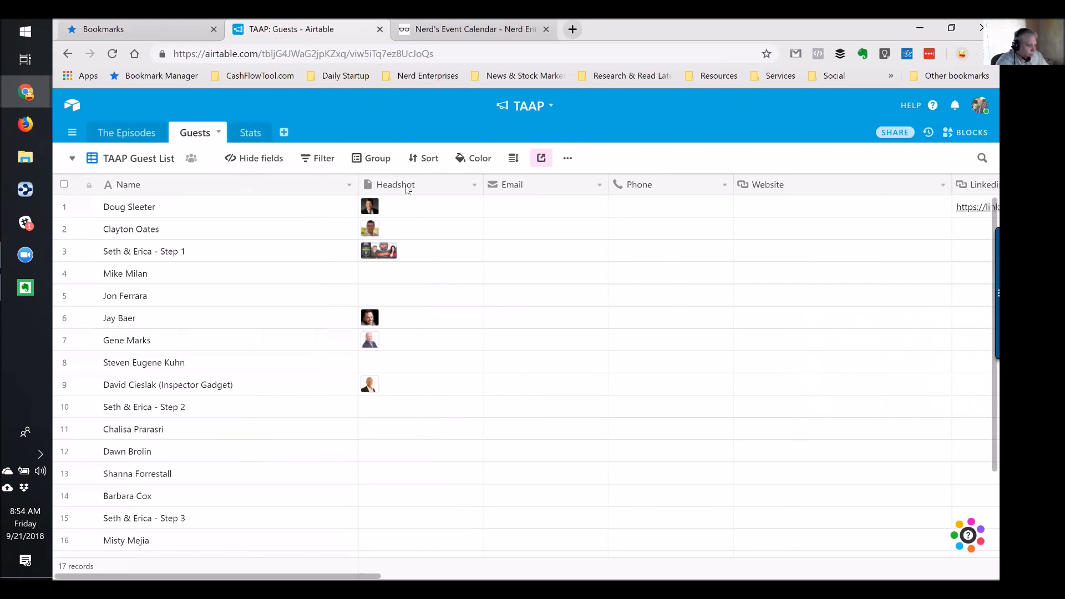
# Switch to the TAAP Guest Gallery view and scroll through the guest cards
pyautogui.click(72, 159)
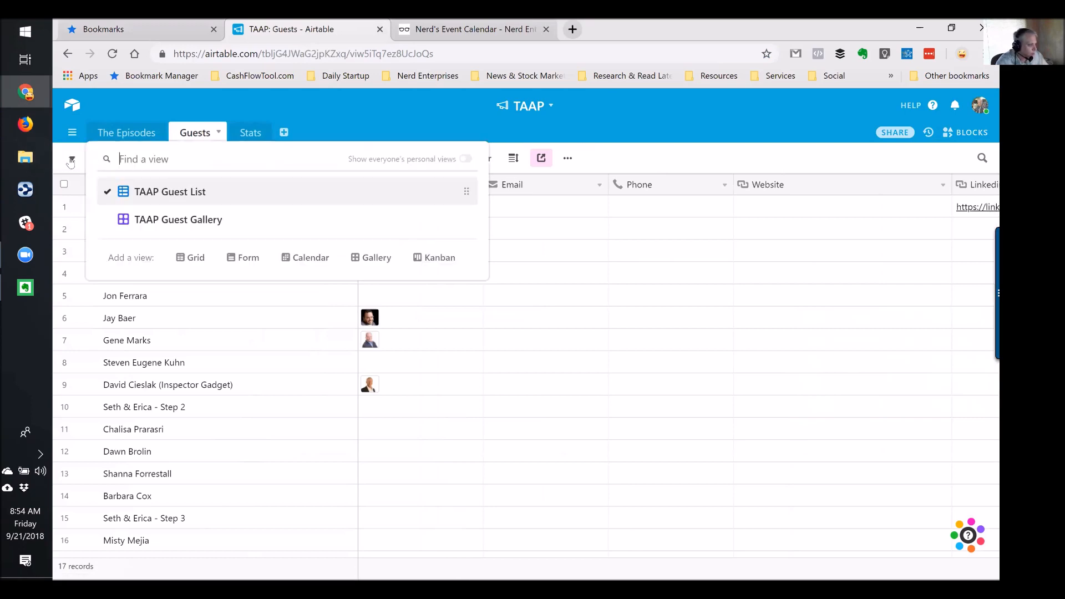
pyautogui.click(178, 220)
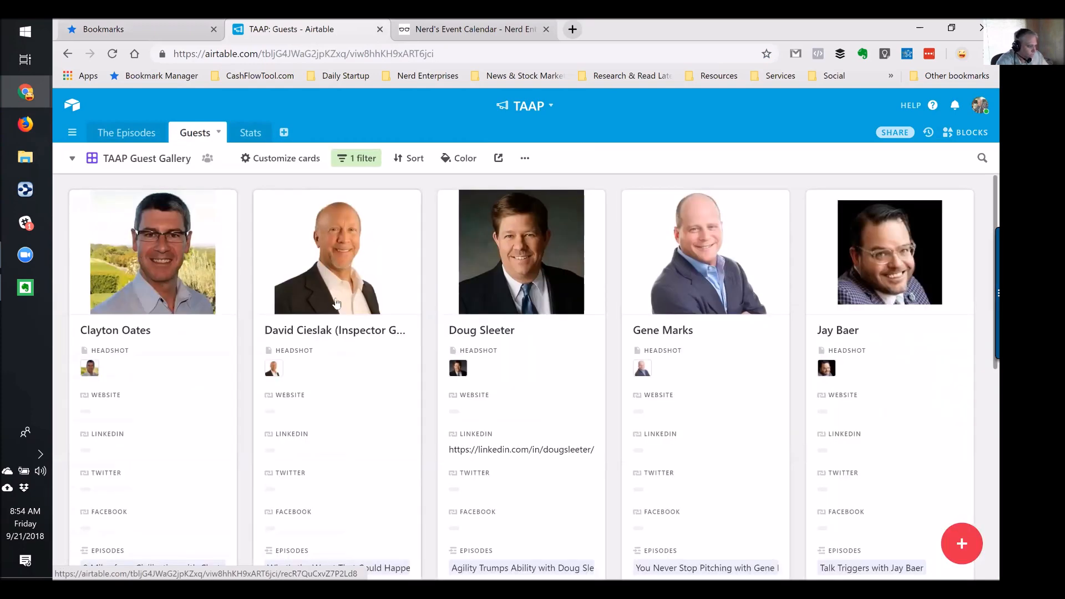
pyautogui.scroll(-1, 335, 305)
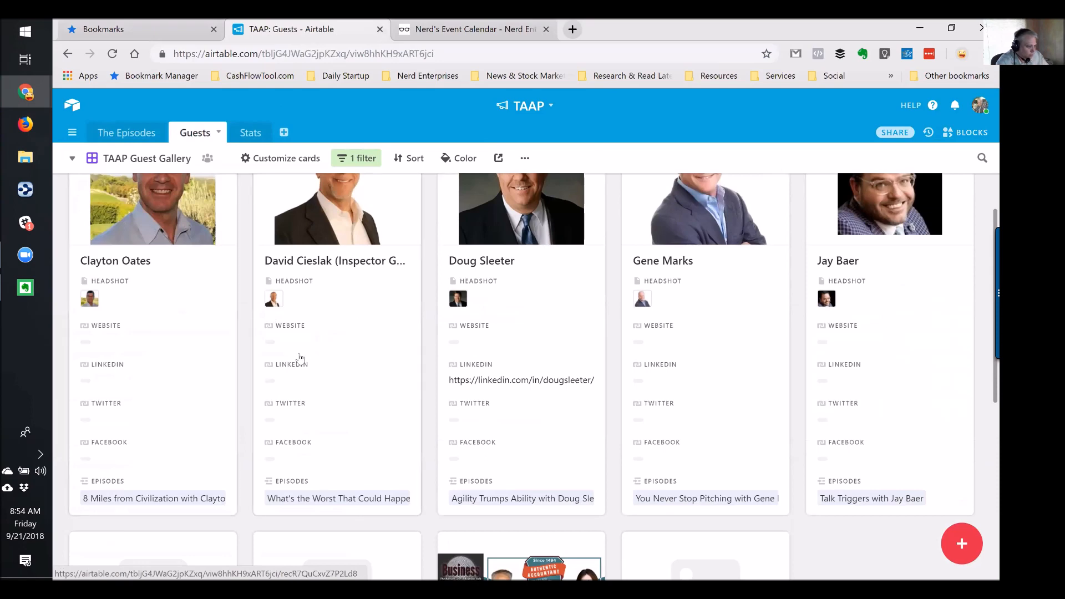
pyautogui.scroll(-4, 485, 322)
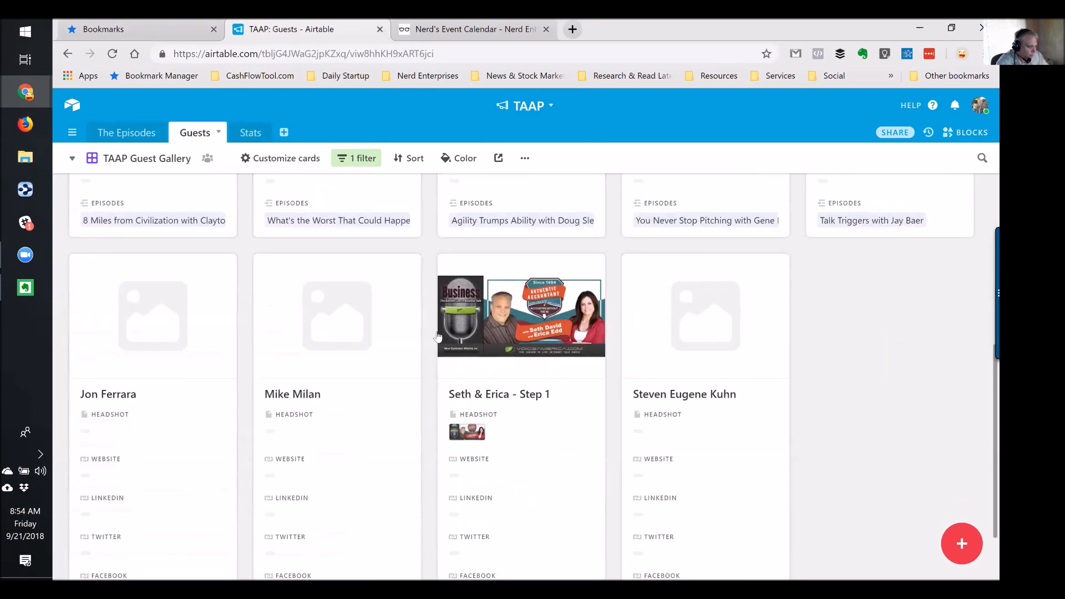
pyautogui.scroll(5, 314, 440)
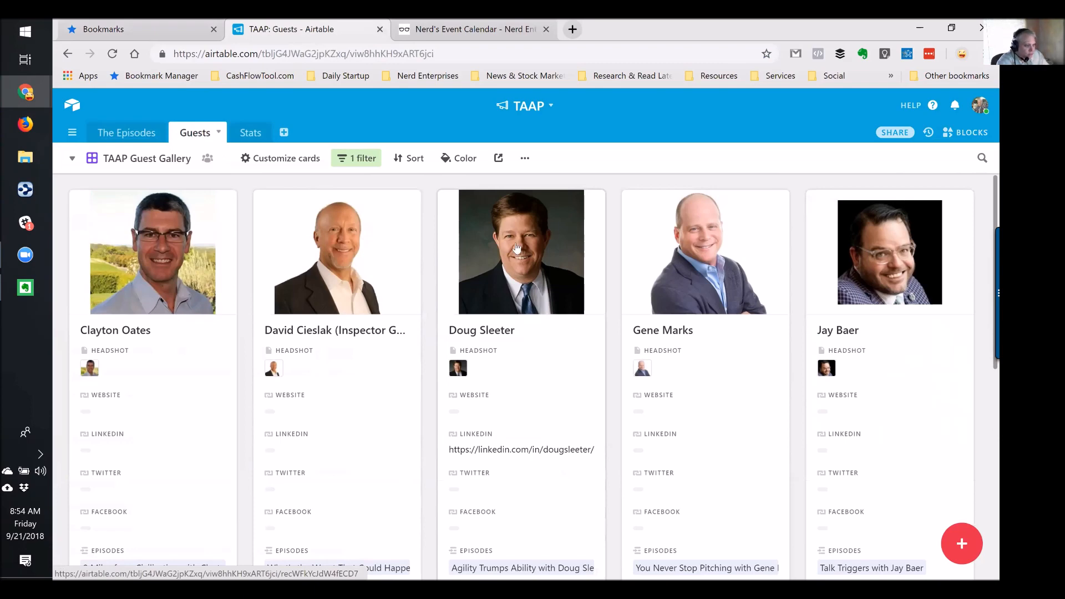
# Peek at the gallery's share-view option, then go to The Episodes table
pyautogui.click(499, 160)
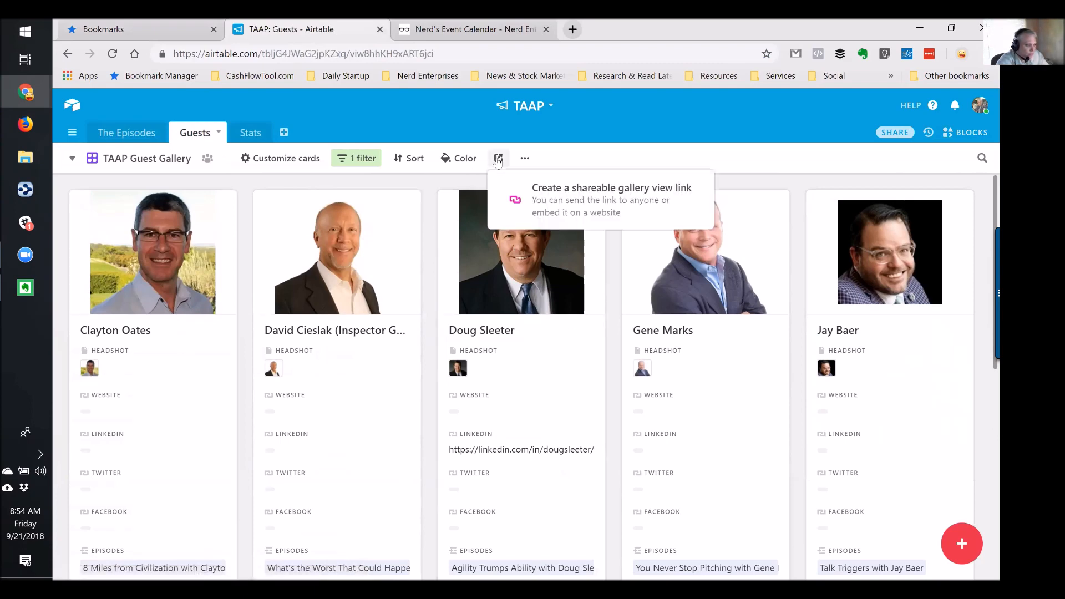
pyautogui.click(626, 156)
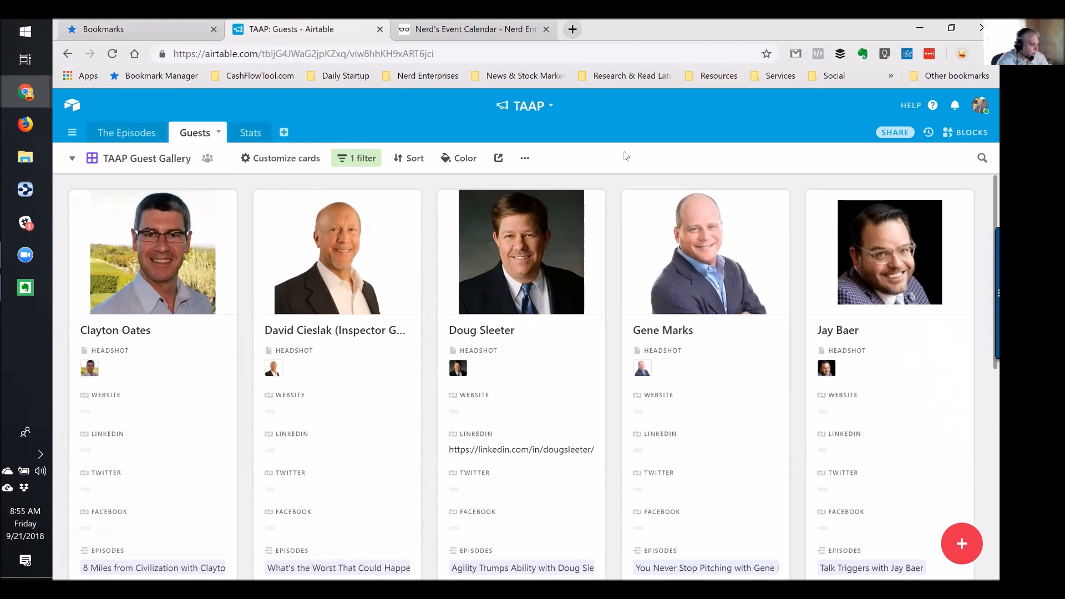
pyautogui.click(111, 132)
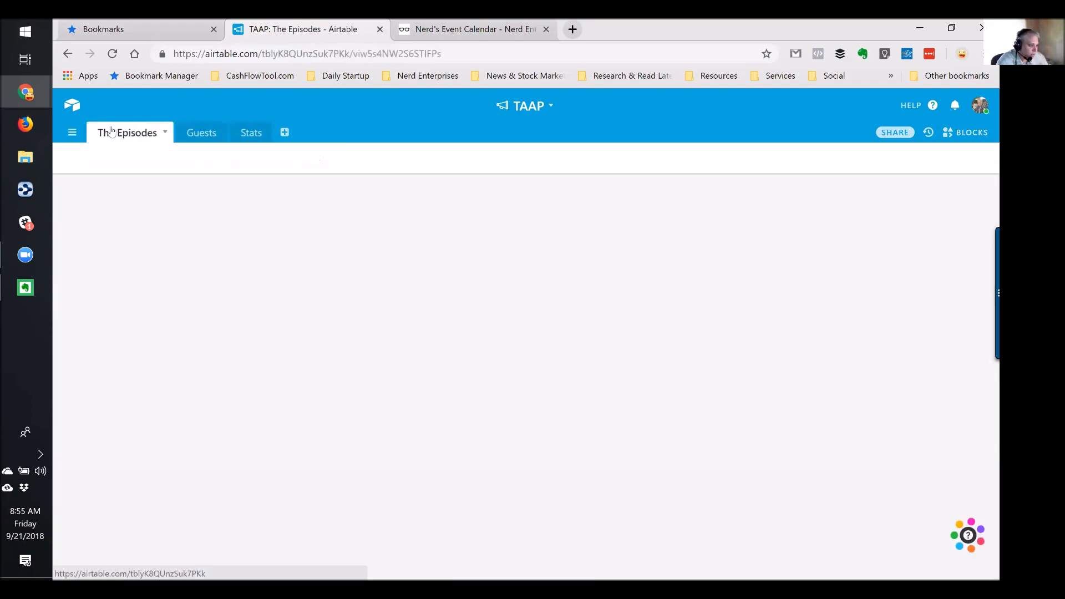
pyautogui.click(550, 105)
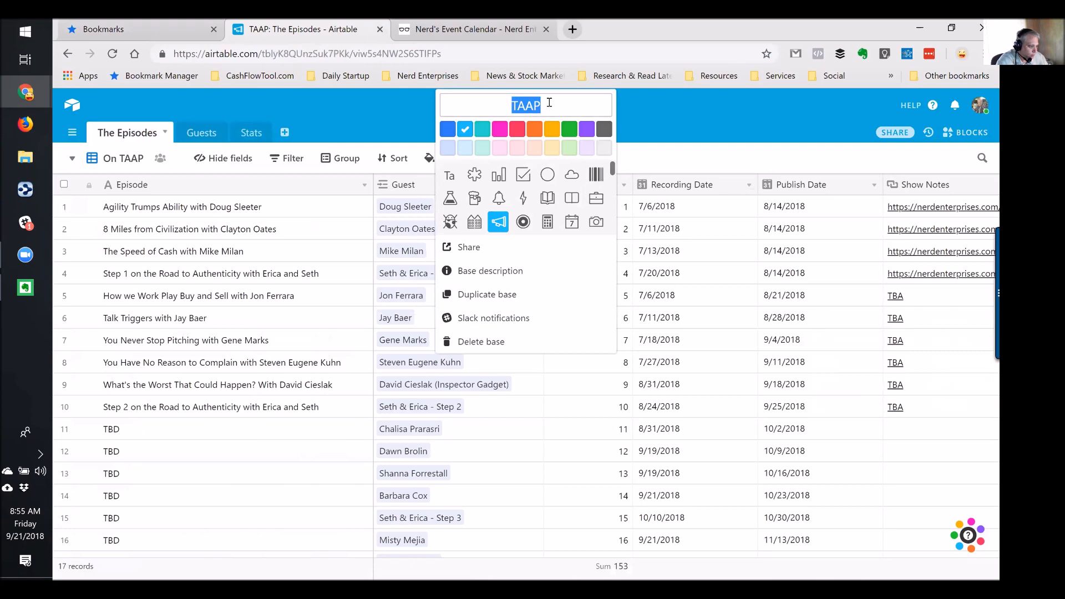
pyautogui.click(715, 103)
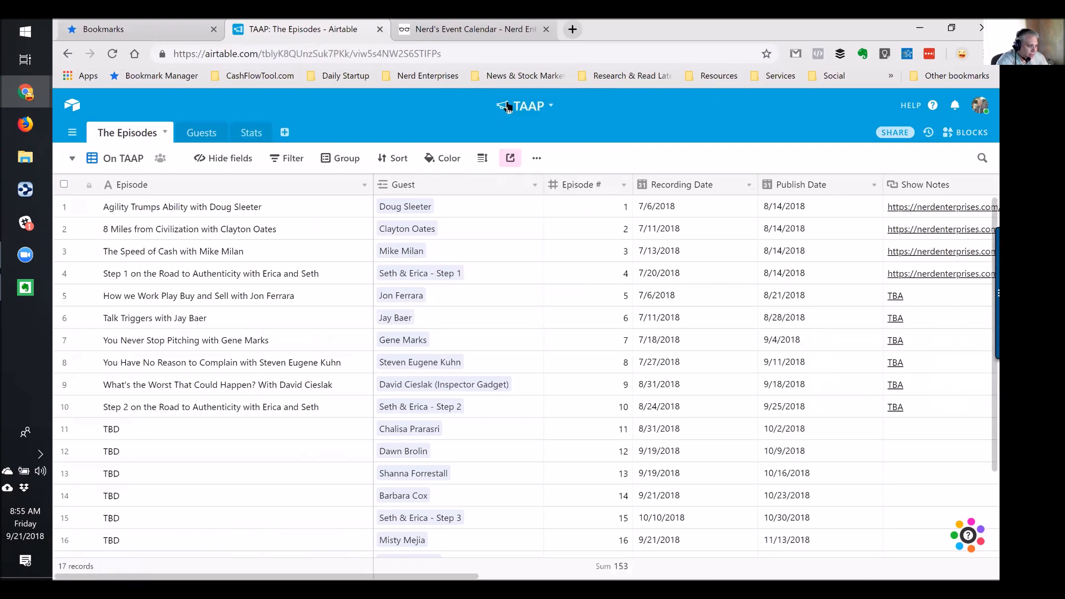
pyautogui.click(549, 106)
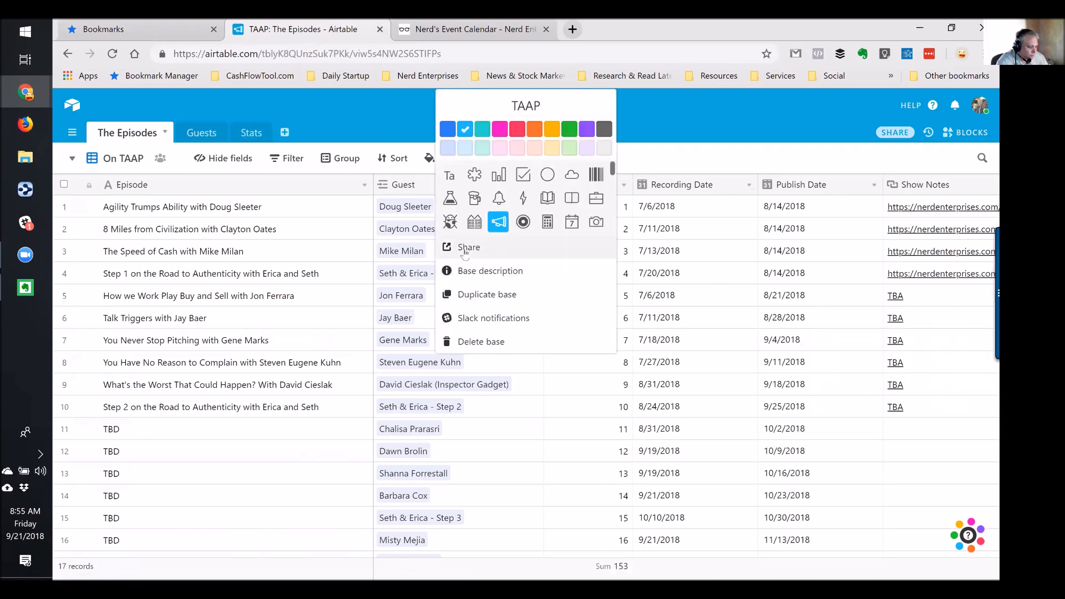
pyautogui.click(466, 249)
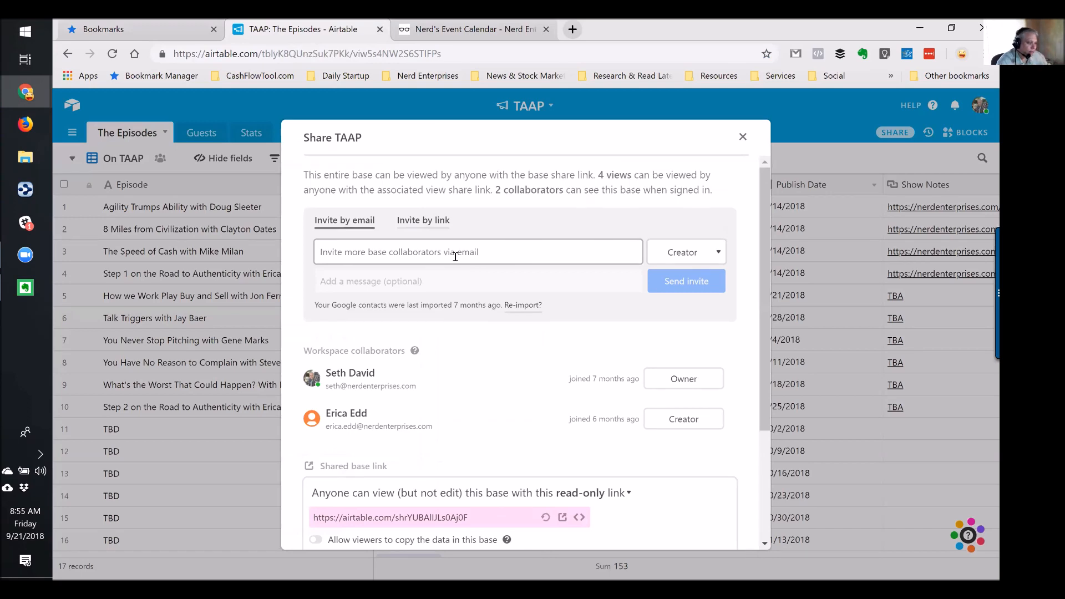
pyautogui.scroll(-3, 487, 377)
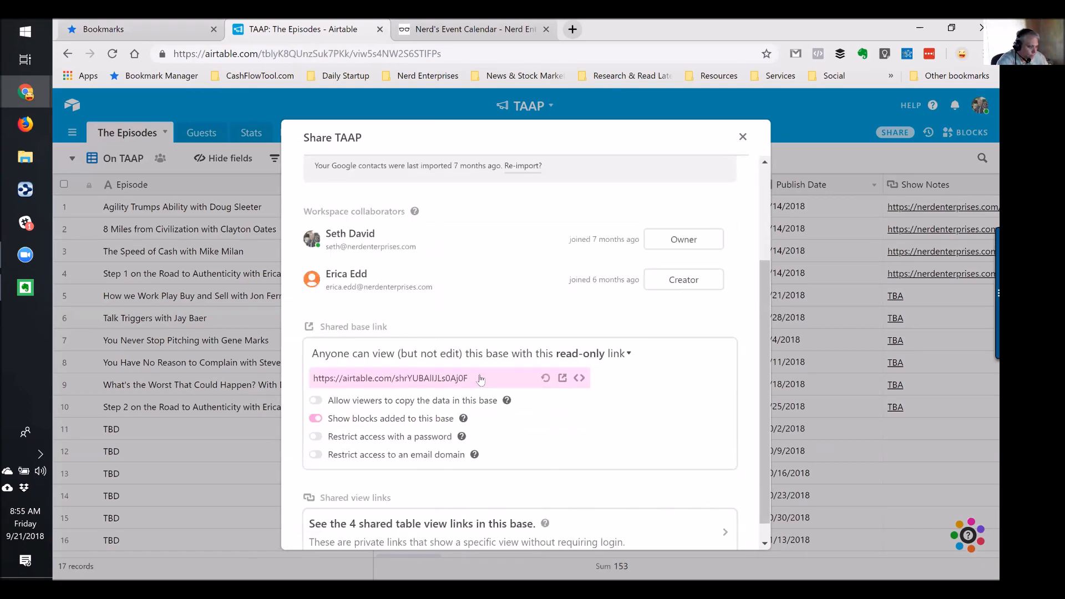
pyautogui.click(743, 136)
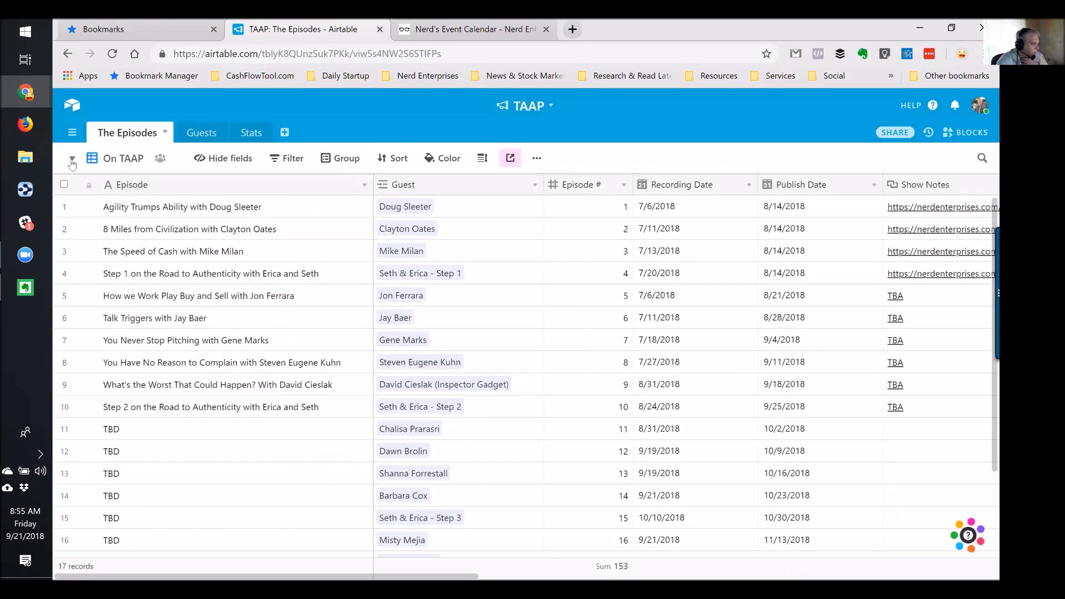
pyautogui.click(72, 159)
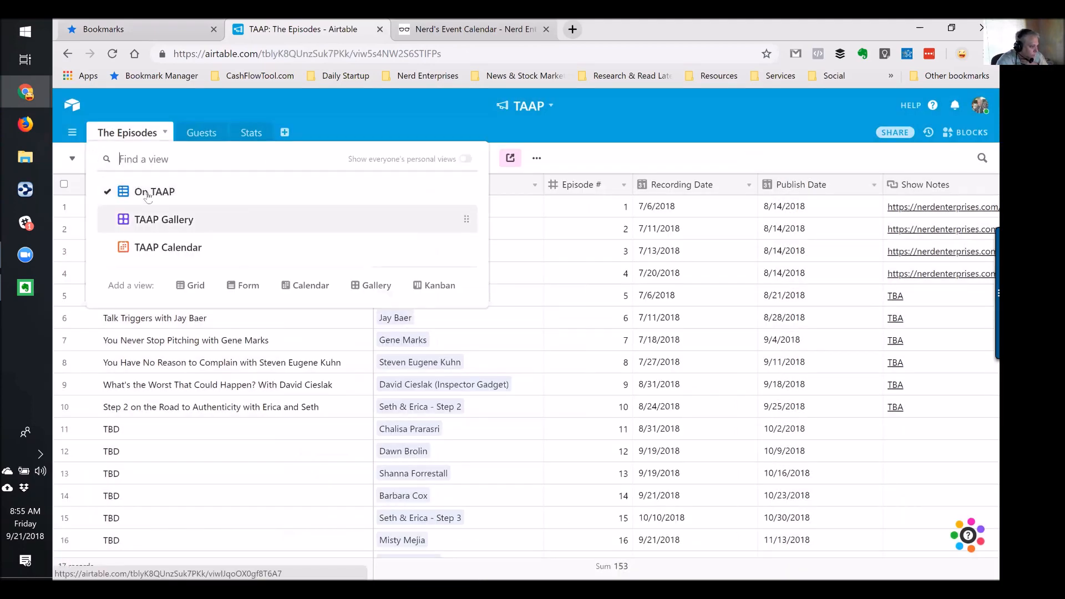
# Stay on the On TAAP grid and inspect row 1's Publish Date and Recording Date cells
pyautogui.click(692, 208)
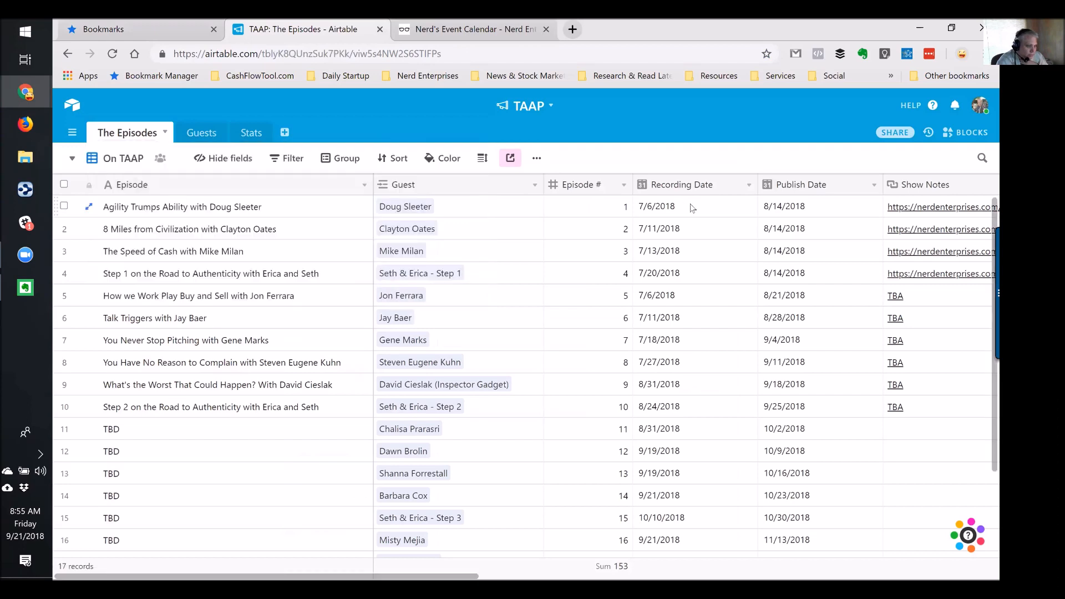
pyautogui.click(844, 208)
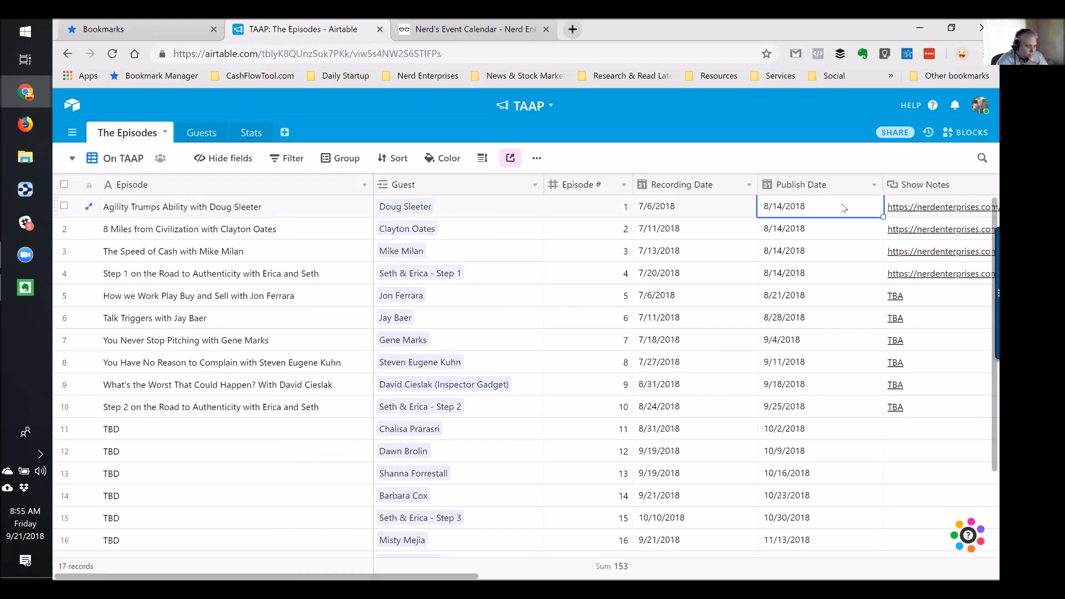
pyautogui.click(702, 211)
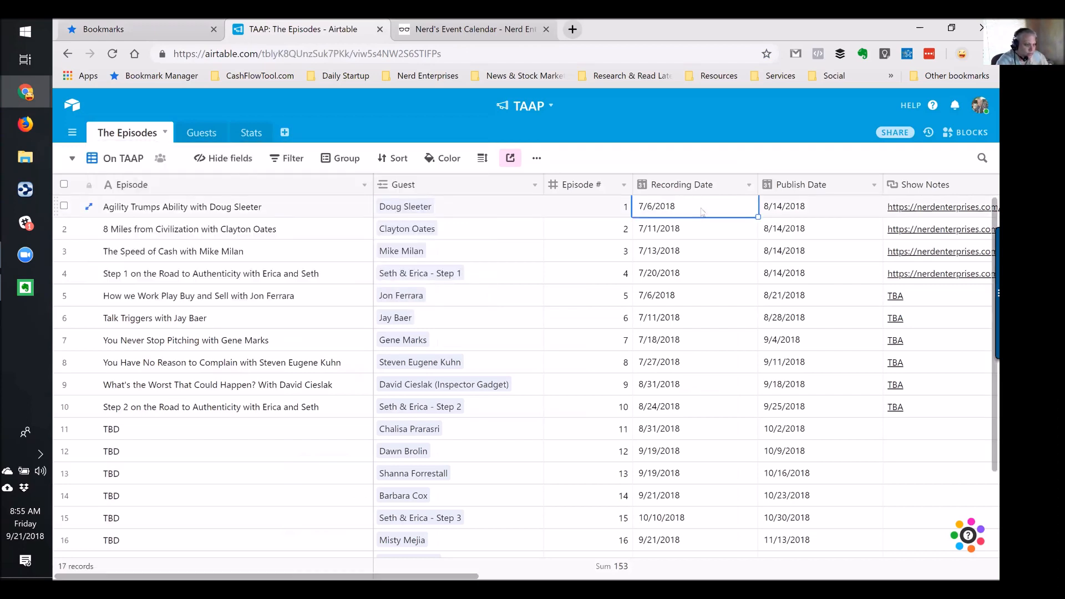
pyautogui.press('Right')
pyautogui.press('Right')
pyautogui.press('Right')
pyautogui.press('Right')
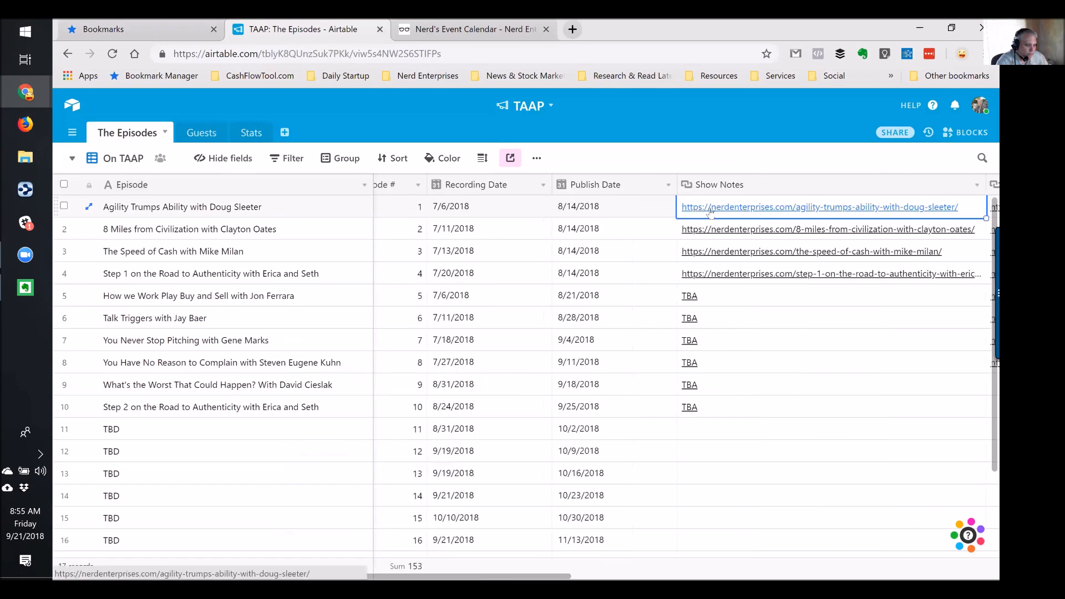
pyautogui.press('Left')
pyautogui.press('Left')
pyautogui.press('Left')
pyautogui.press('Right')
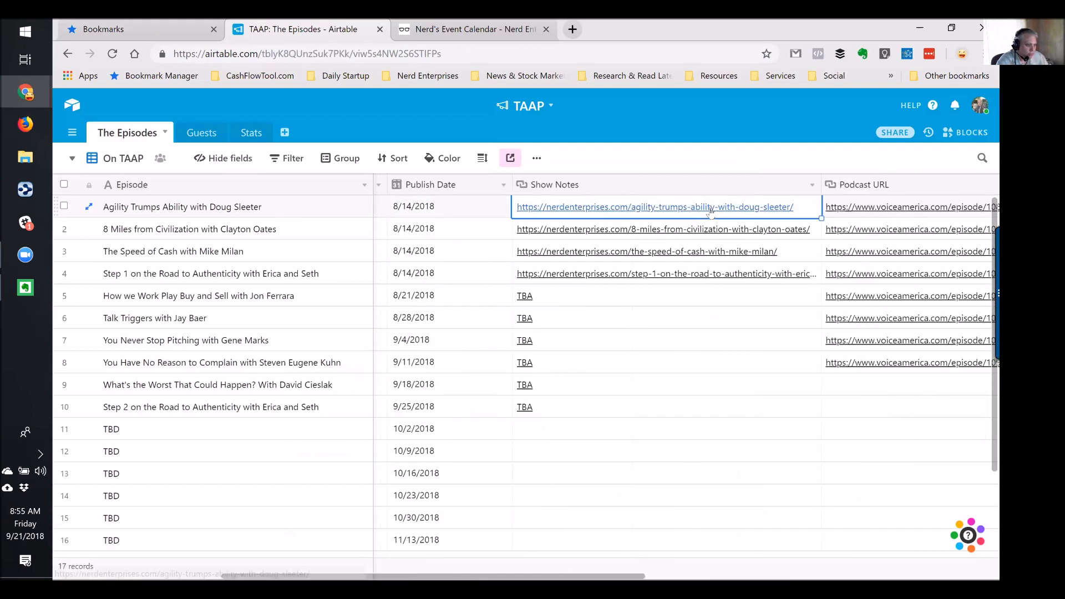
# Step through row 1's Podcast URL and Image fields, then switch to TAAP Gallery
pyautogui.press('Right')
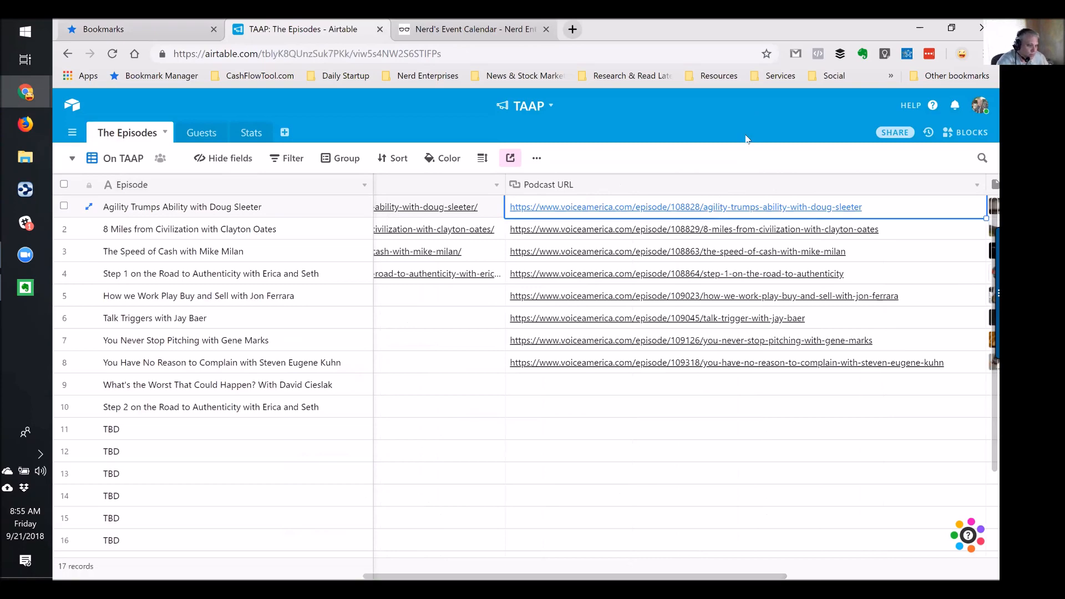
pyautogui.press('Right')
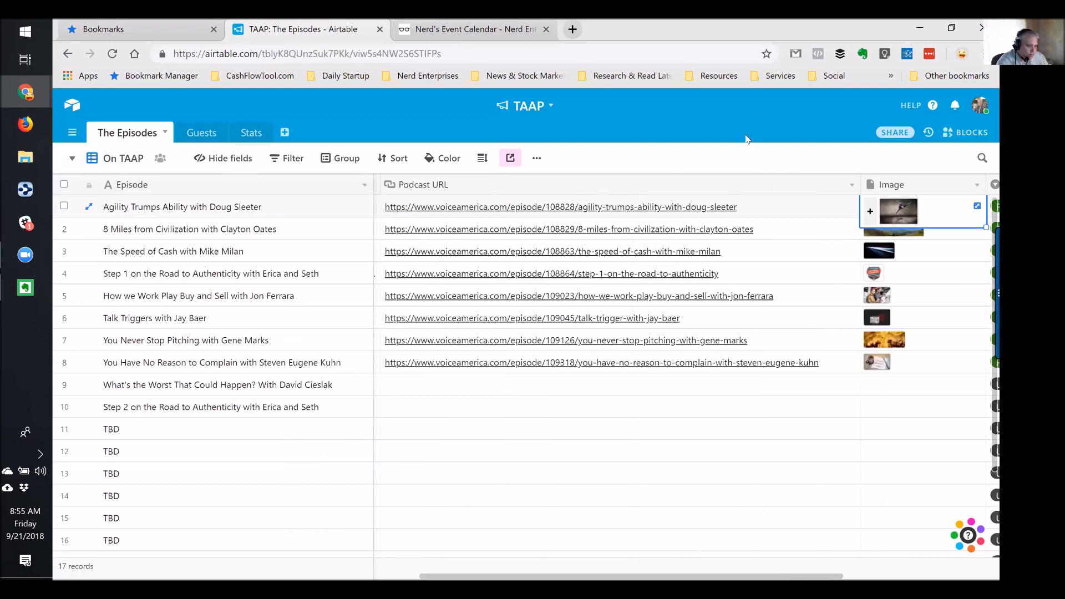
pyautogui.press('Right')
pyautogui.press('Left')
pyautogui.press('Left')
pyautogui.press('Left')
pyautogui.press('Left')
pyautogui.press('Left')
pyautogui.press('Left')
pyautogui.press('Left')
pyautogui.press('Left')
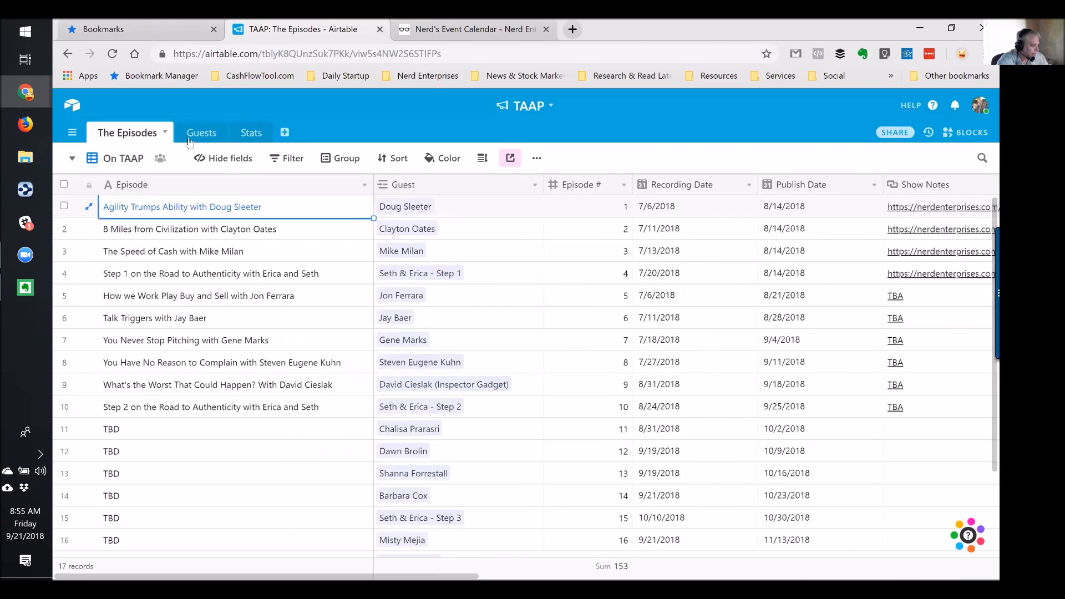
pyautogui.click(72, 159)
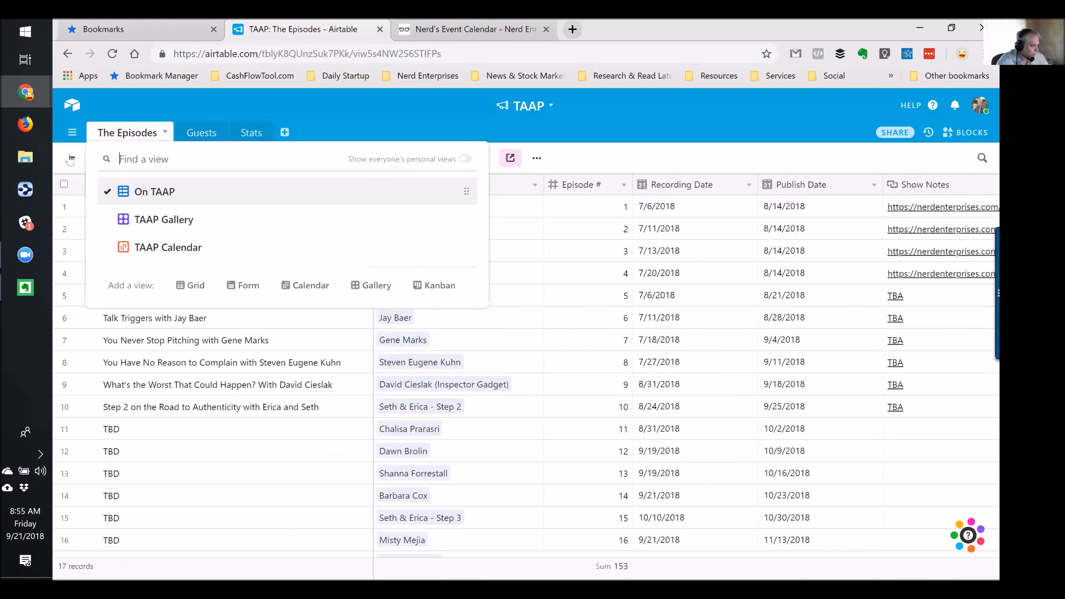
pyautogui.click(142, 220)
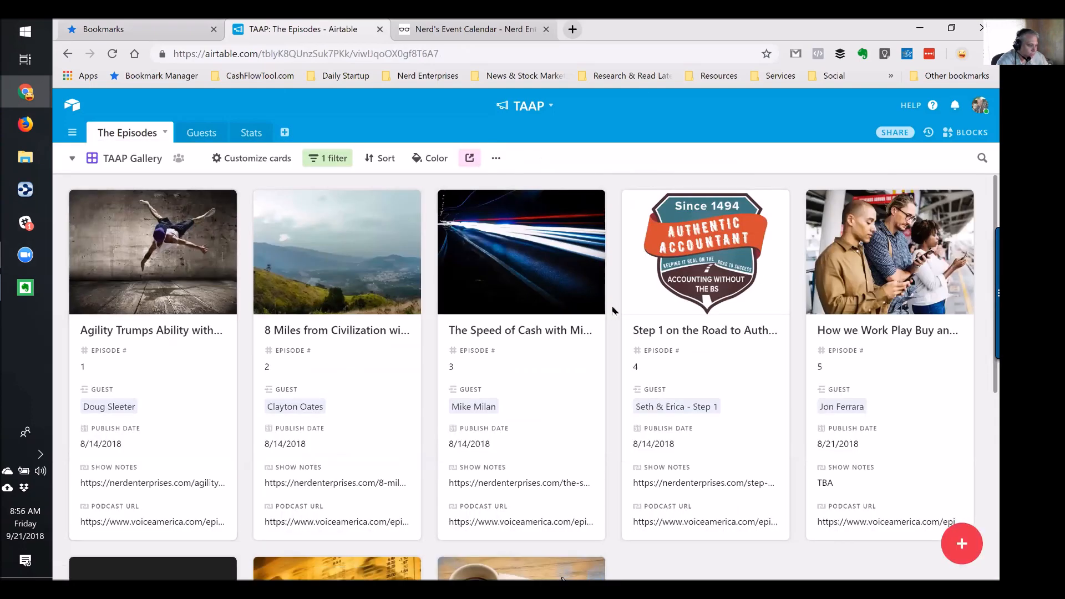
pyautogui.scroll(-6, 717, 331)
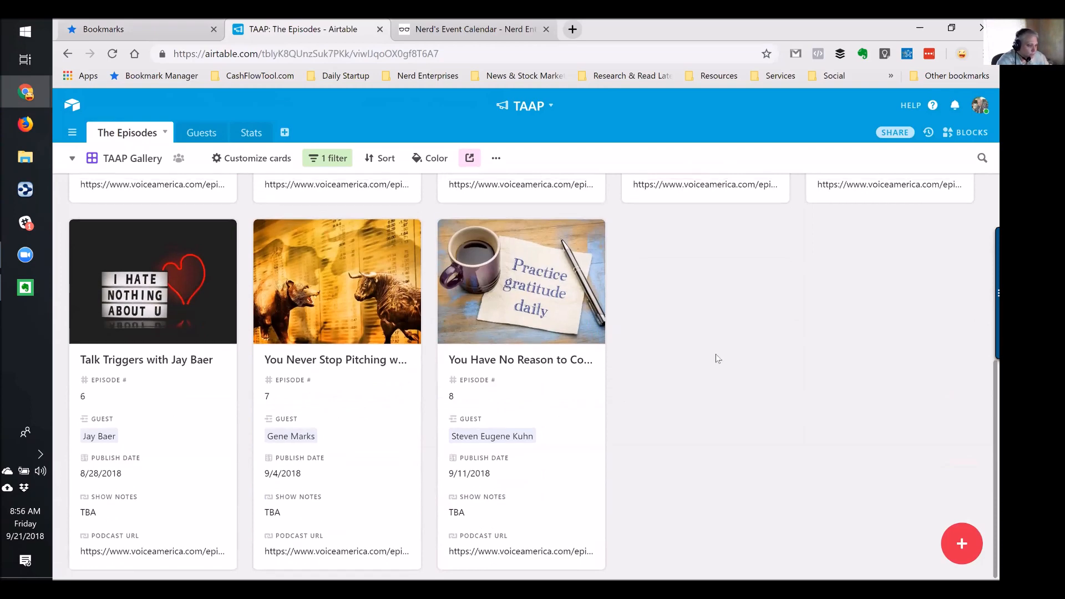
pyautogui.scroll(6, 716, 353)
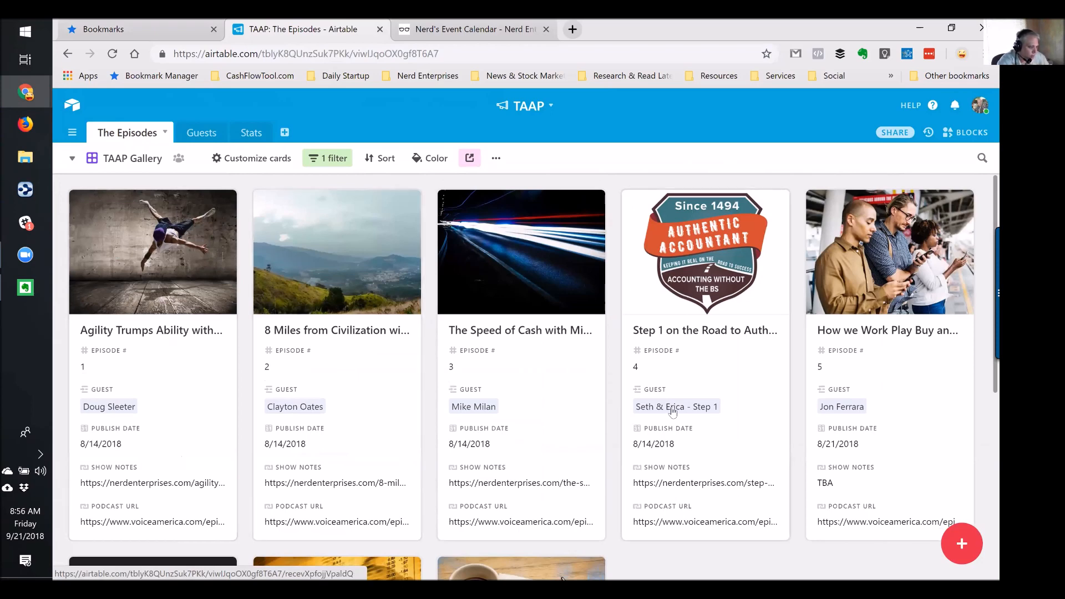
pyautogui.scroll(-5, 673, 409)
pyautogui.scroll(5, 673, 410)
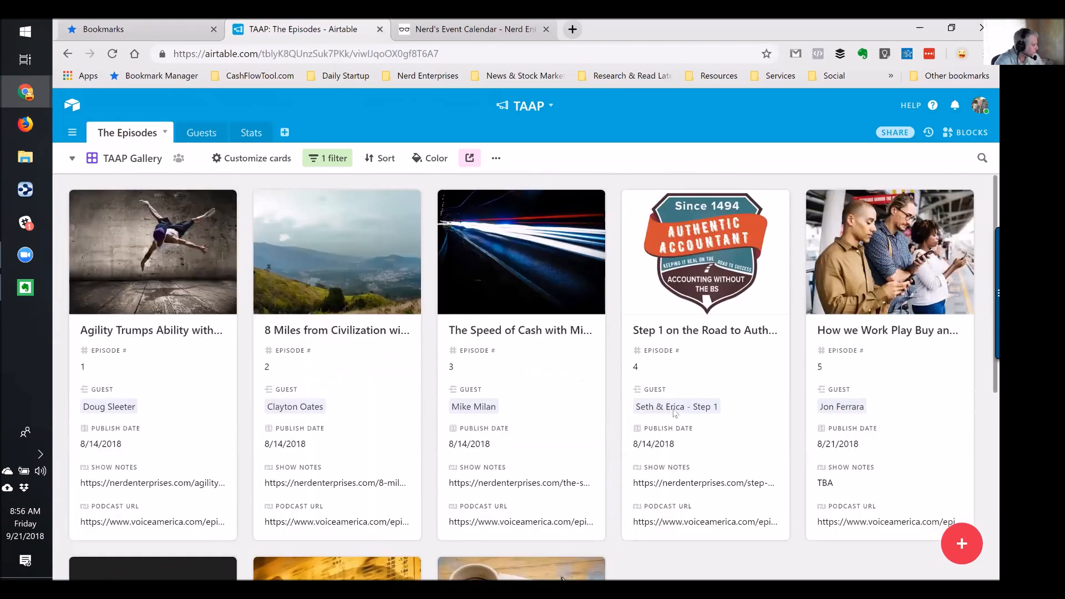
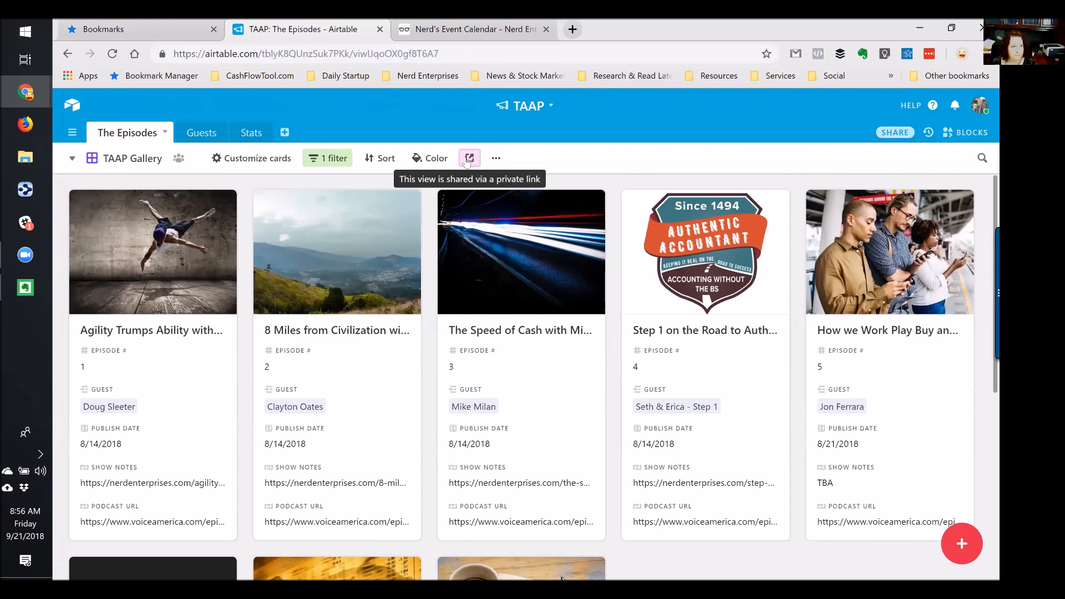
# Launch the TAAP Gallery's private shared-view link in a new browser tab
pyautogui.click(468, 160)
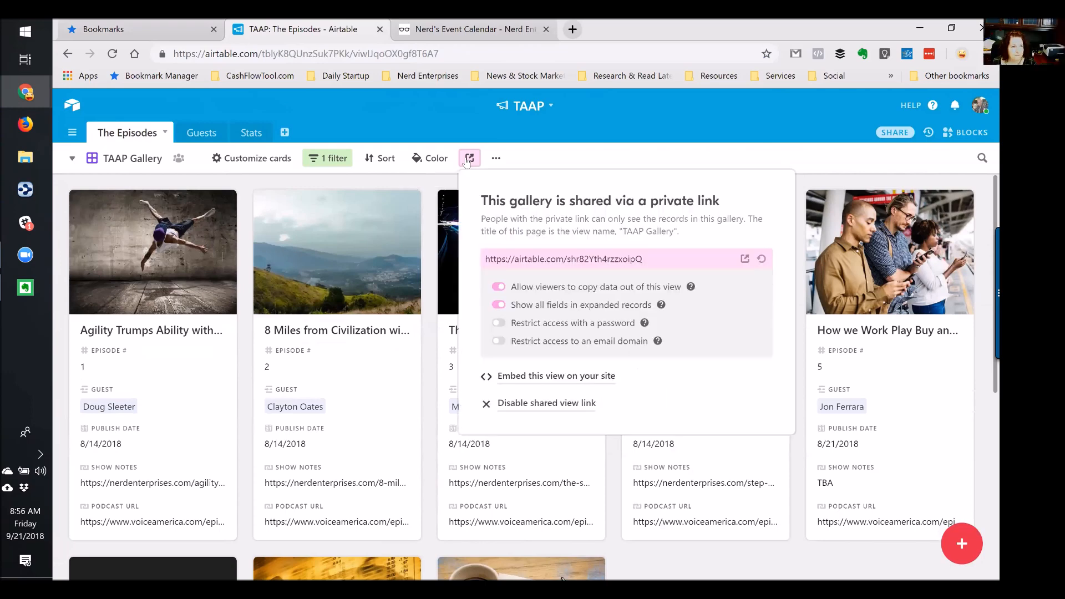
pyautogui.click(744, 259)
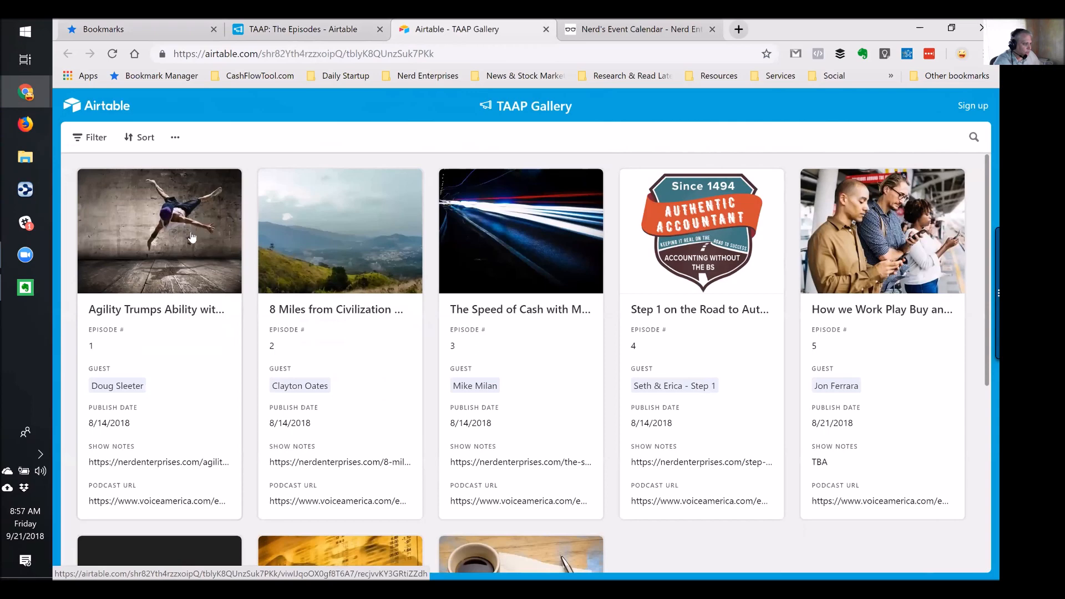
# Preview episode 1's record in the shared gallery, then go back to the base's TAAP Gallery with the share popup closed
pyautogui.click(148, 314)
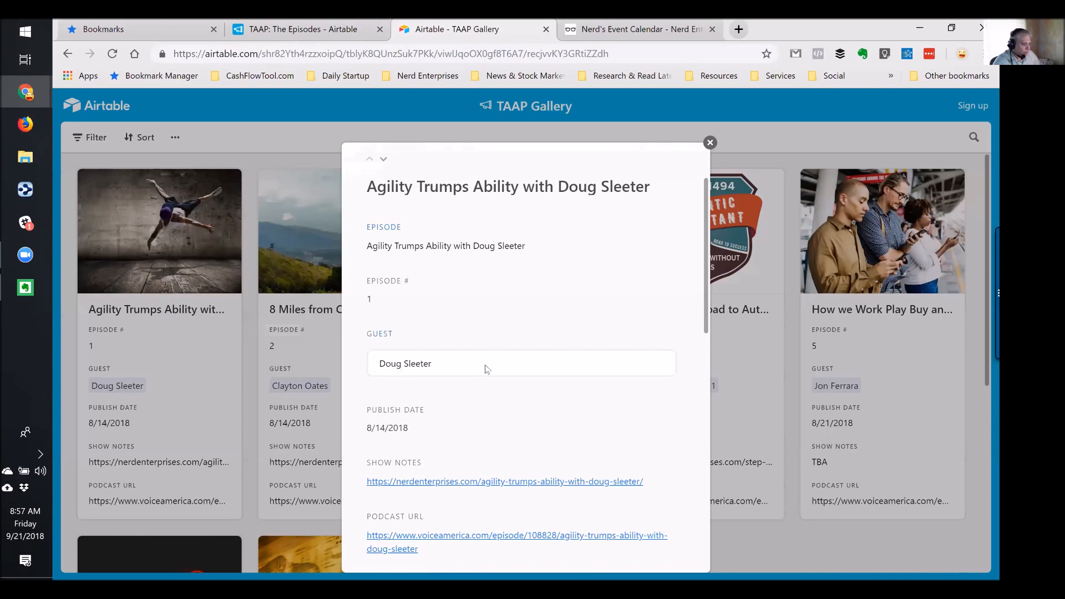
pyautogui.click(710, 142)
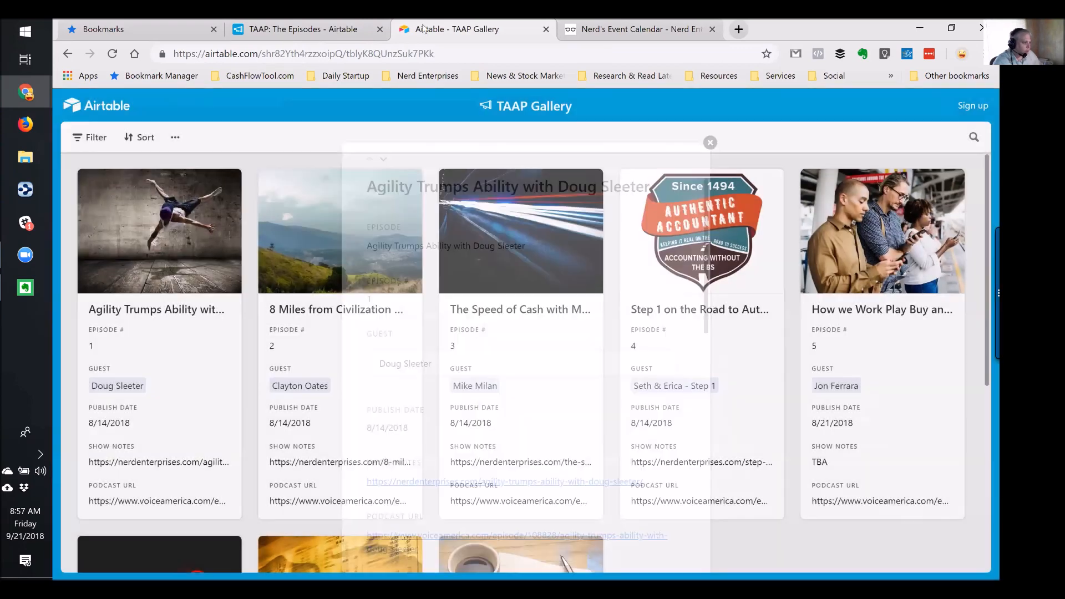
pyautogui.click(346, 28)
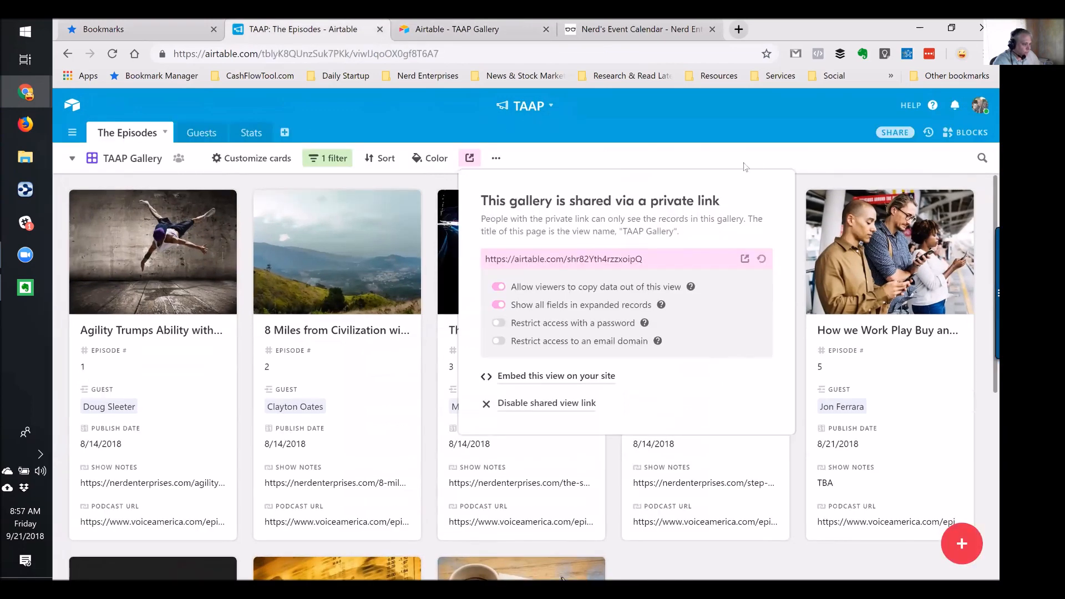
pyautogui.click(758, 126)
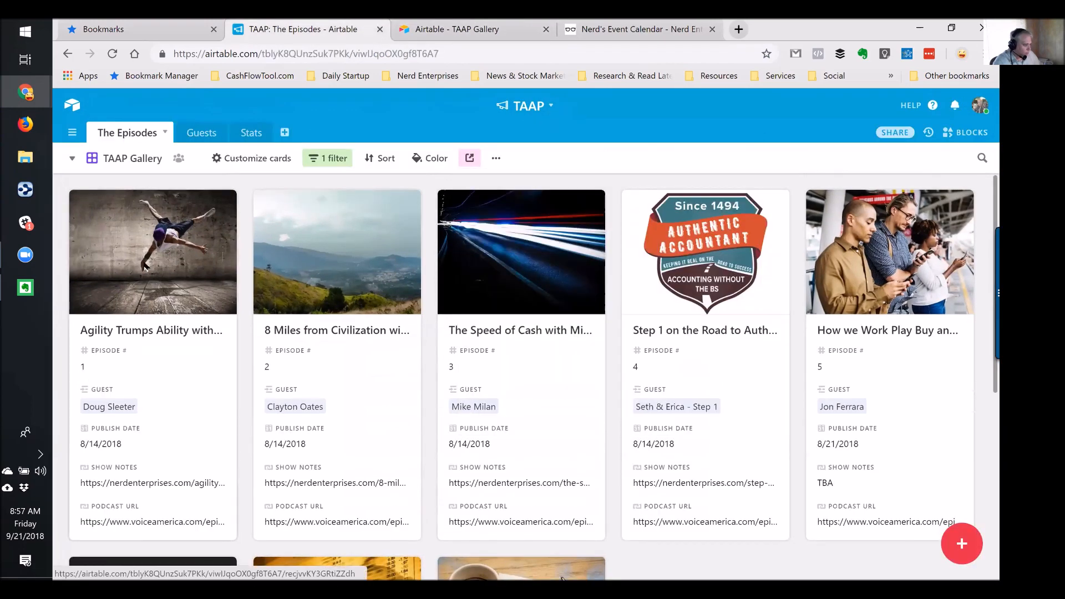
pyautogui.click(144, 266)
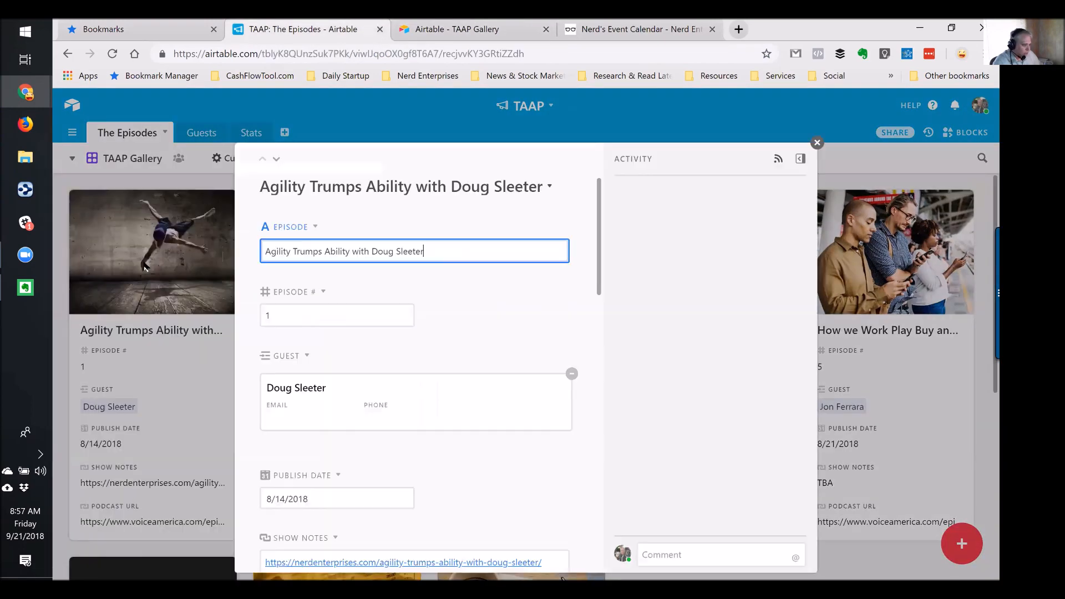
pyautogui.click(299, 387)
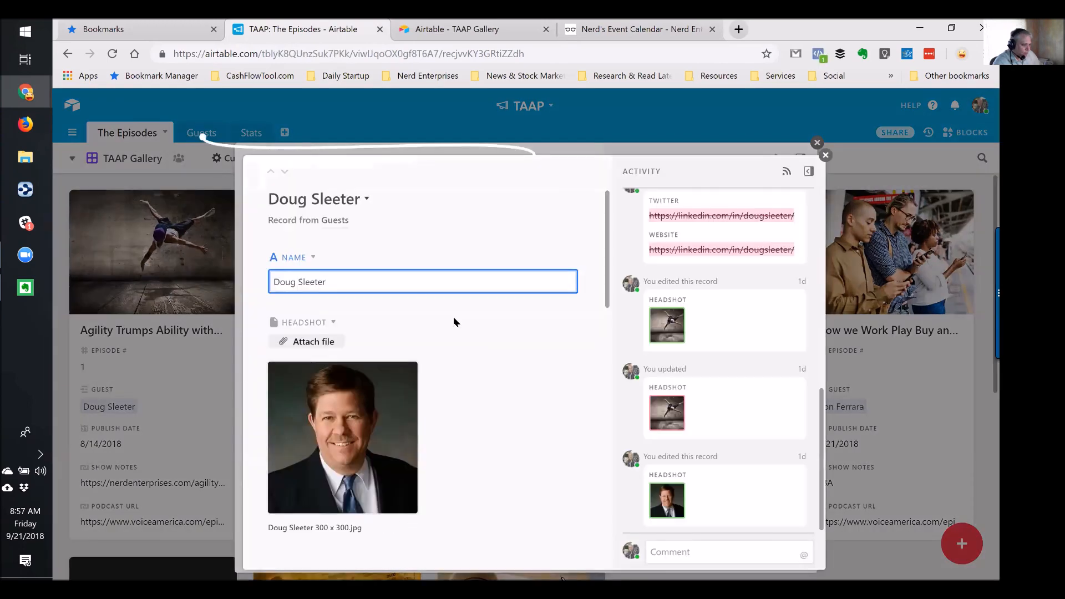
pyautogui.scroll(-10, 451, 314)
pyautogui.scroll(-3, 316, 368)
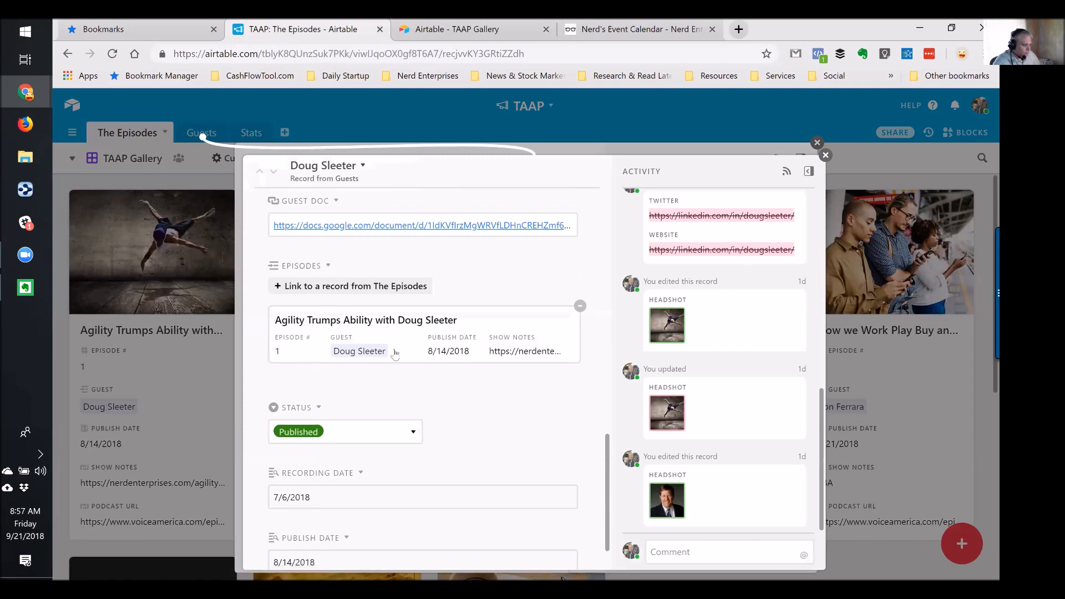
pyautogui.scroll(6, 443, 354)
pyautogui.scroll(1, 459, 354)
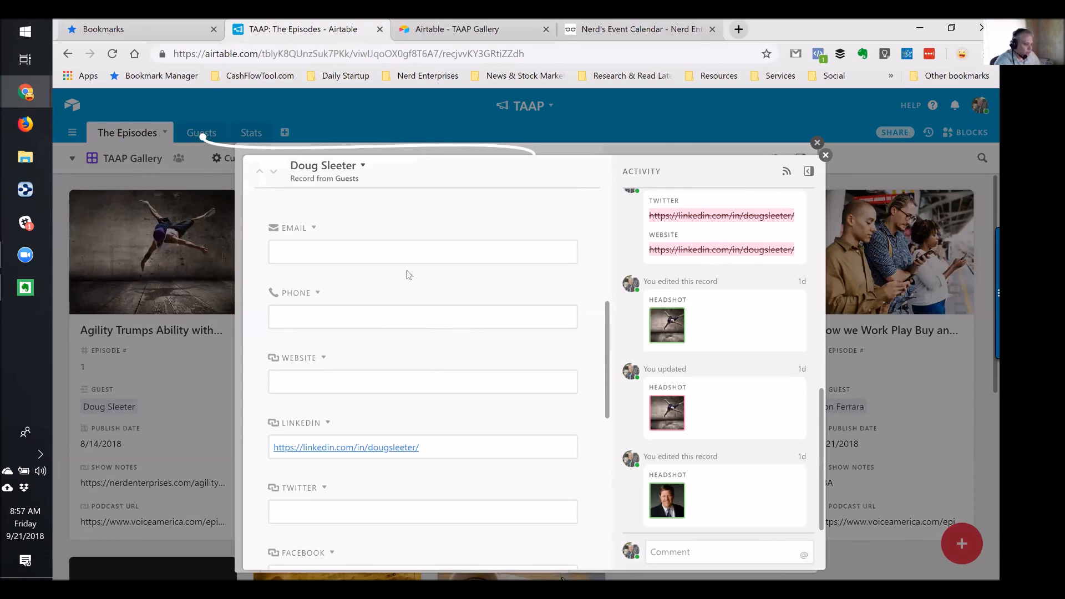
pyautogui.scroll(-7, 414, 294)
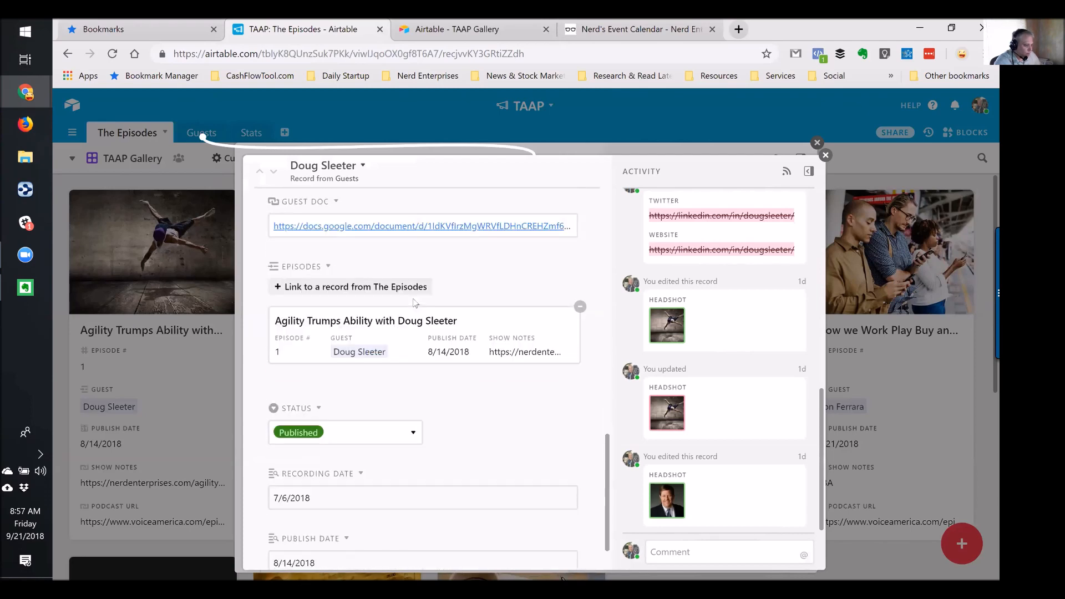
pyautogui.scroll(-1, 413, 302)
pyautogui.click(377, 268)
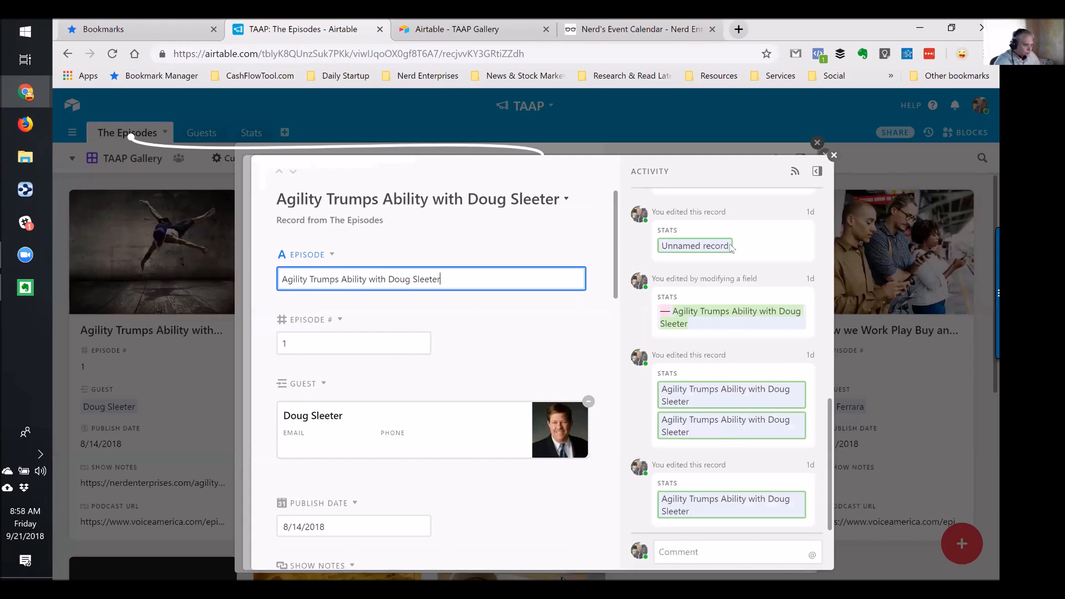
pyautogui.click(833, 155)
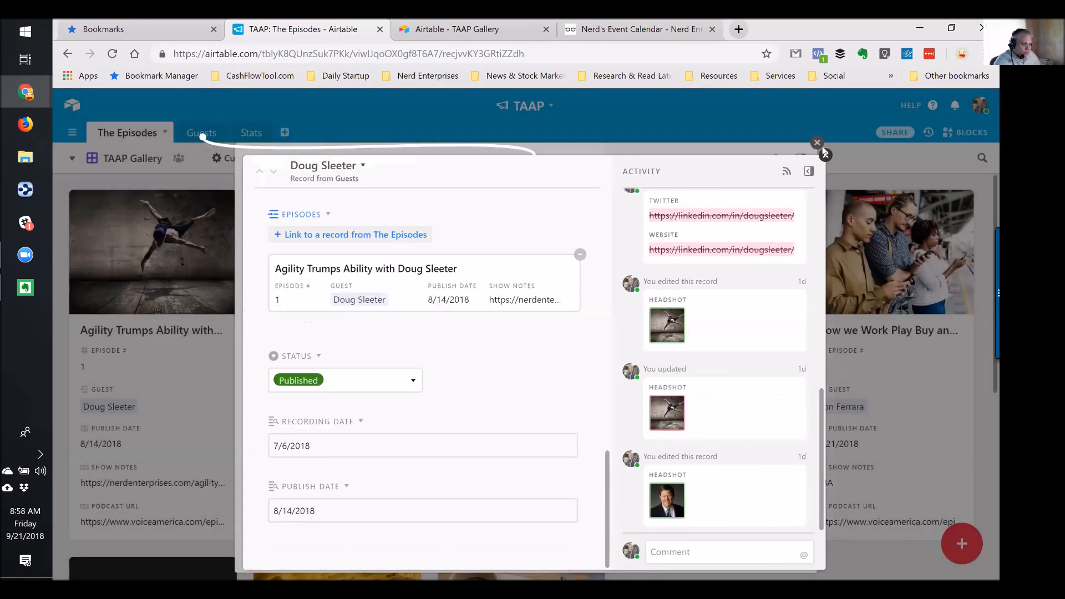
pyautogui.click(817, 143)
pyautogui.click(816, 143)
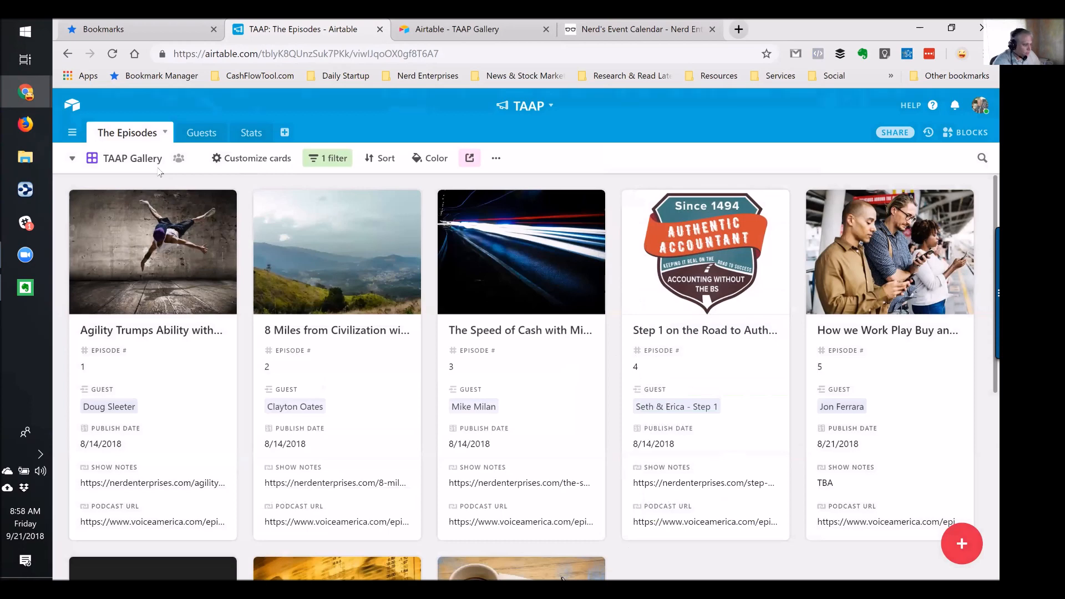
pyautogui.click(160, 231)
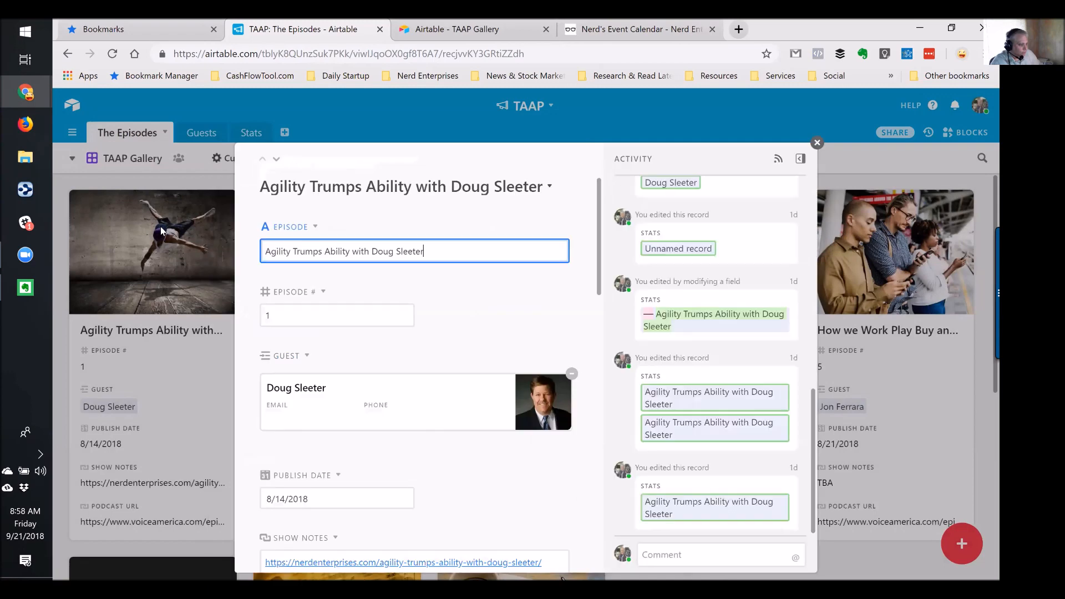
pyautogui.scroll(-4, 459, 352)
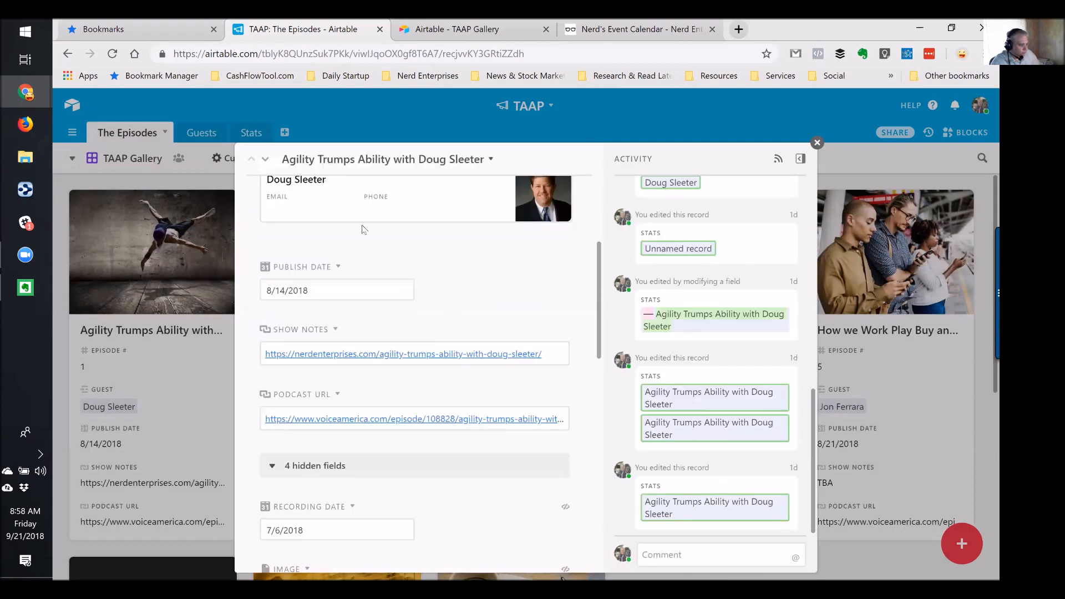
pyautogui.click(304, 198)
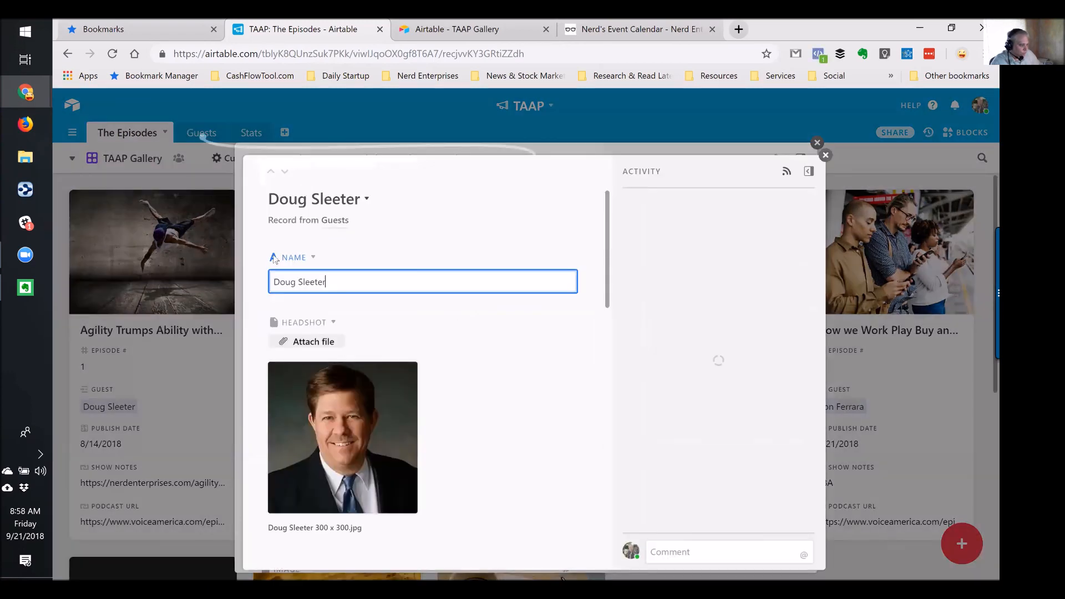
pyautogui.scroll(-6, 523, 368)
pyautogui.click(318, 247)
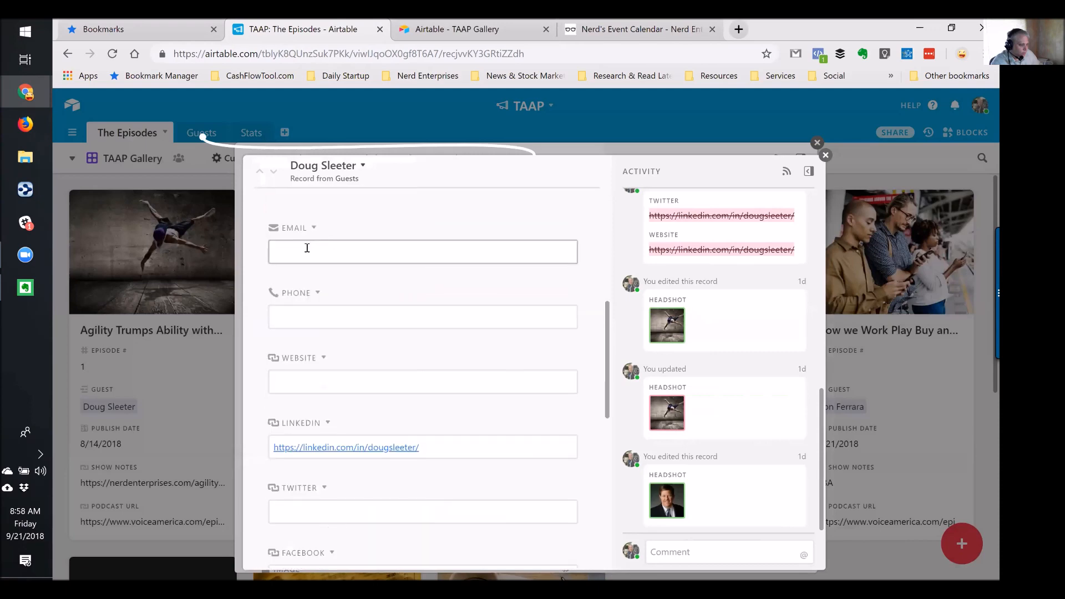
pyautogui.click(315, 315)
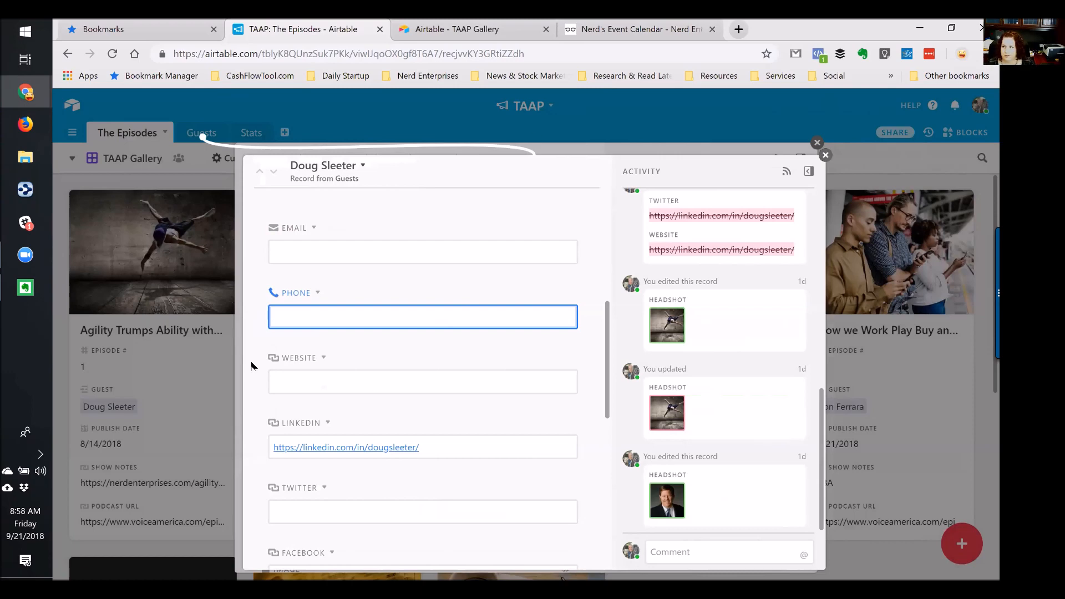
pyautogui.click(313, 375)
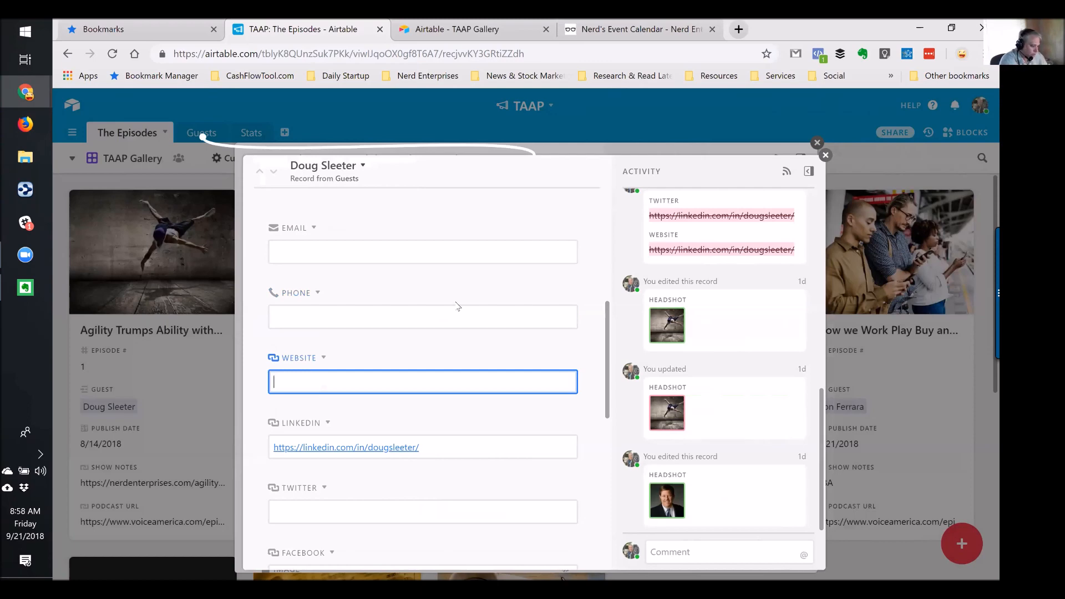
pyautogui.write('www.')
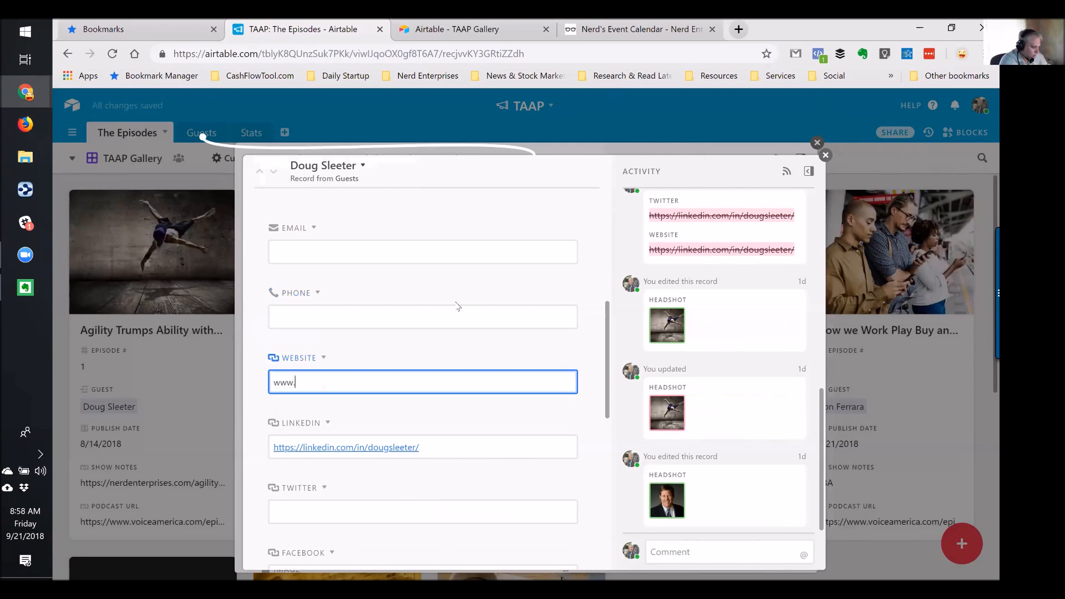
pyautogui.write('sleeter.com')
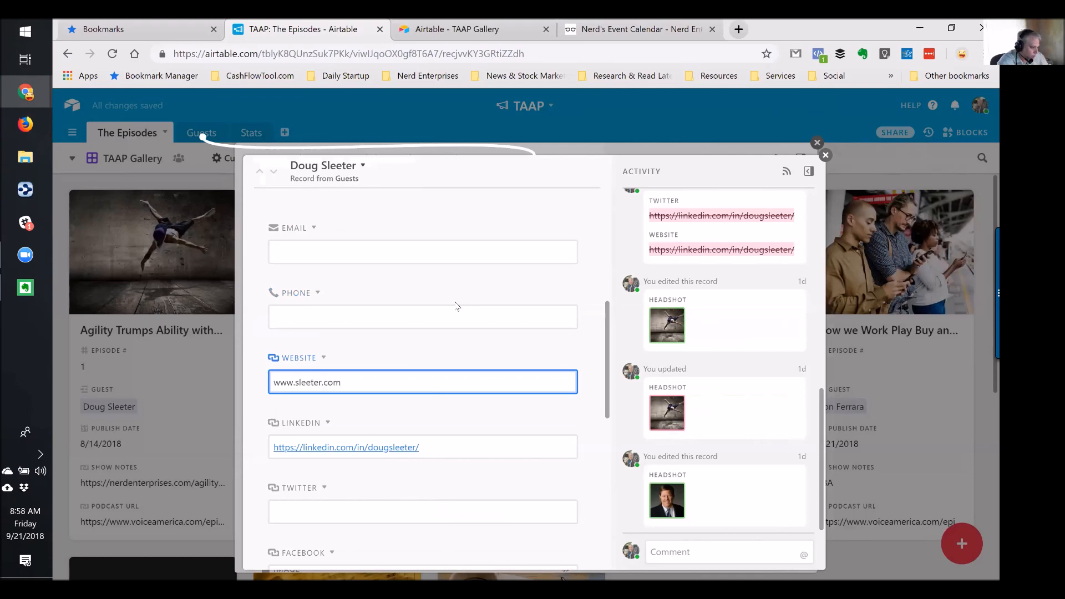
pyautogui.press('Tab')
pyautogui.click(825, 155)
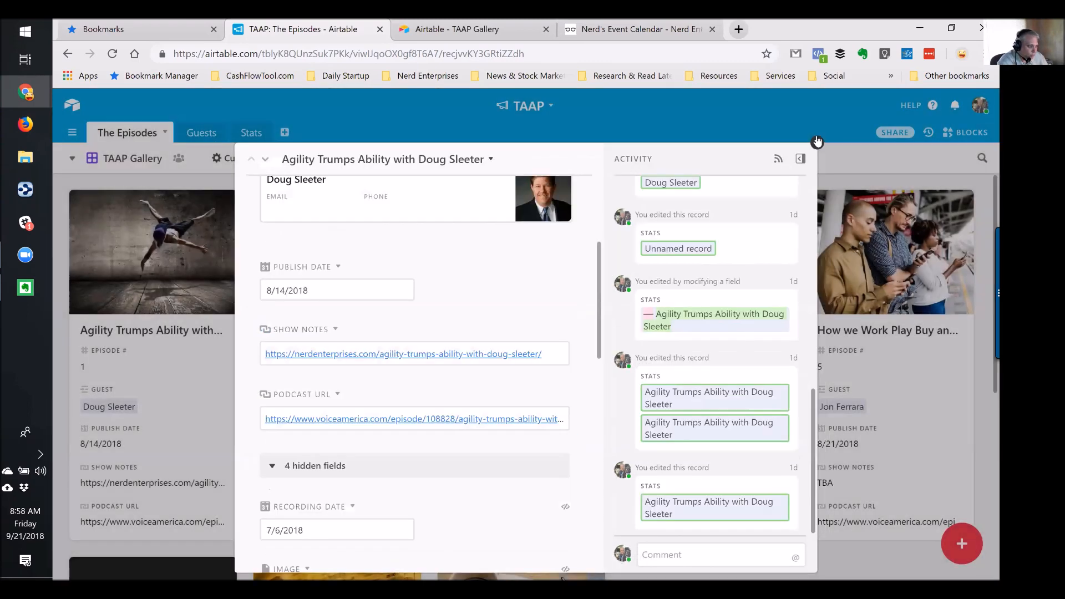
pyautogui.click(430, 29)
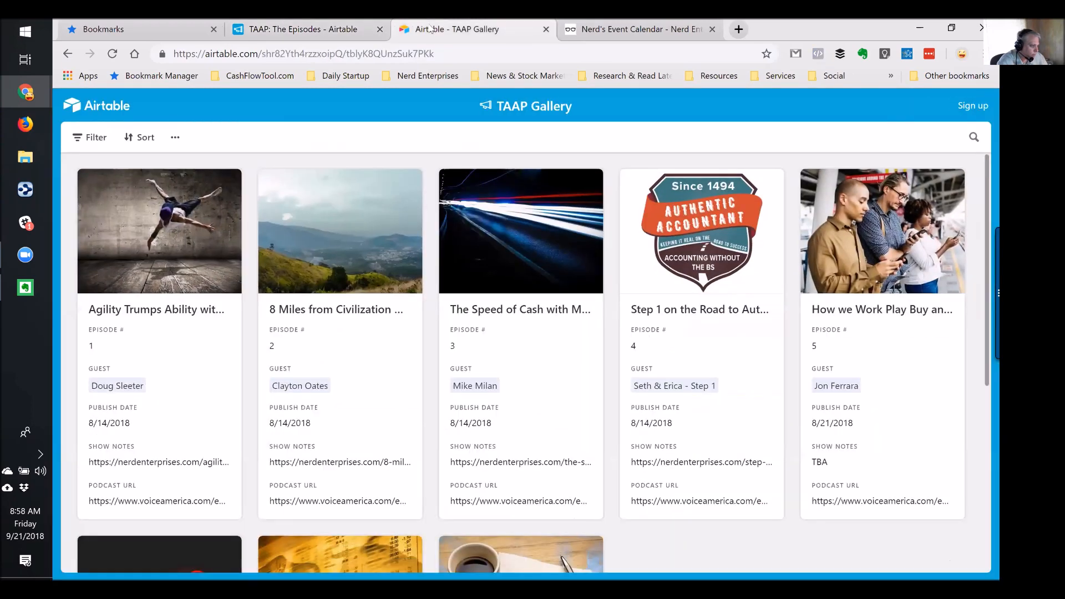
# Check episode 1's record in the shared gallery, then close the shared gallery tab
pyautogui.click(105, 233)
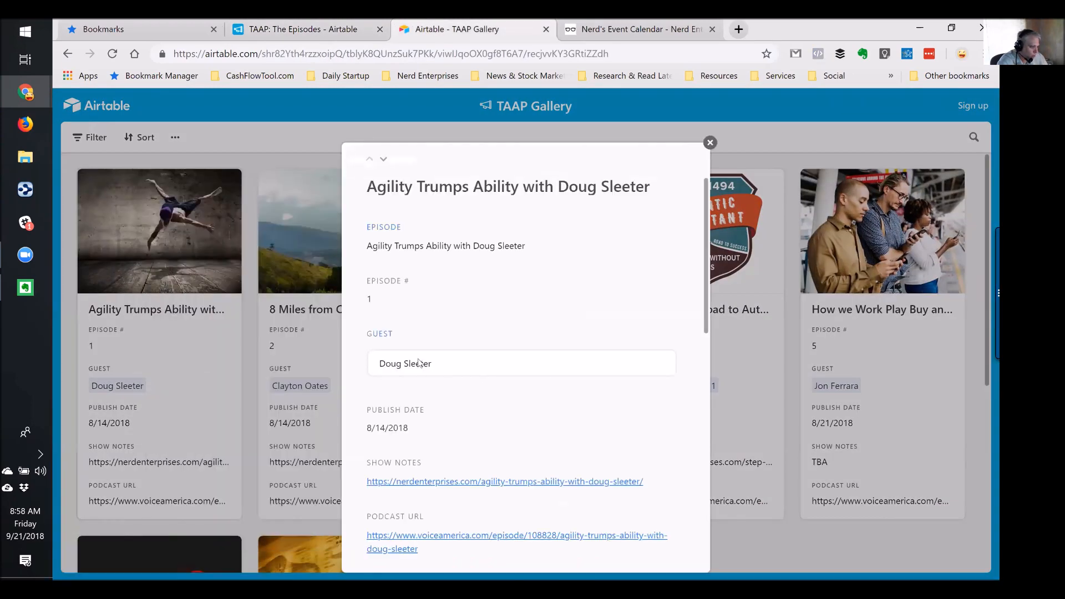
pyautogui.scroll(-2, 416, 374)
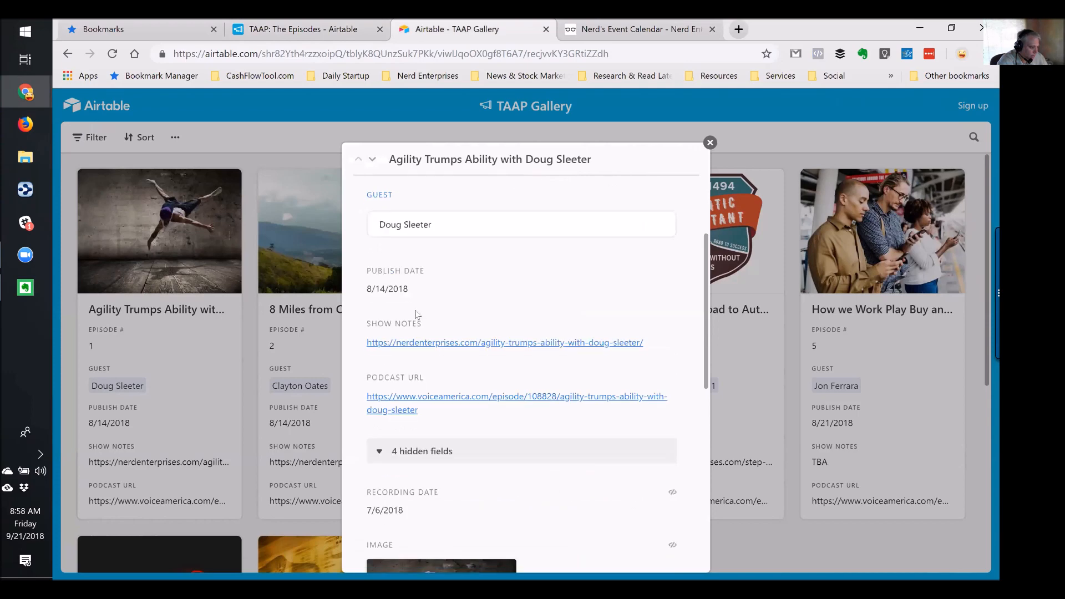
pyautogui.click(710, 142)
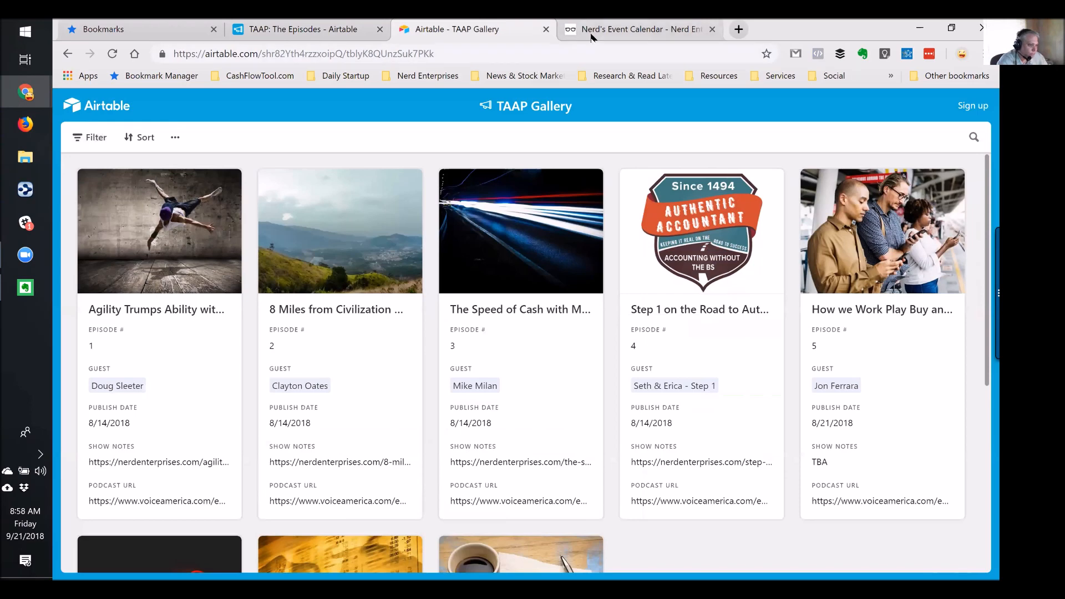
pyautogui.click(546, 29)
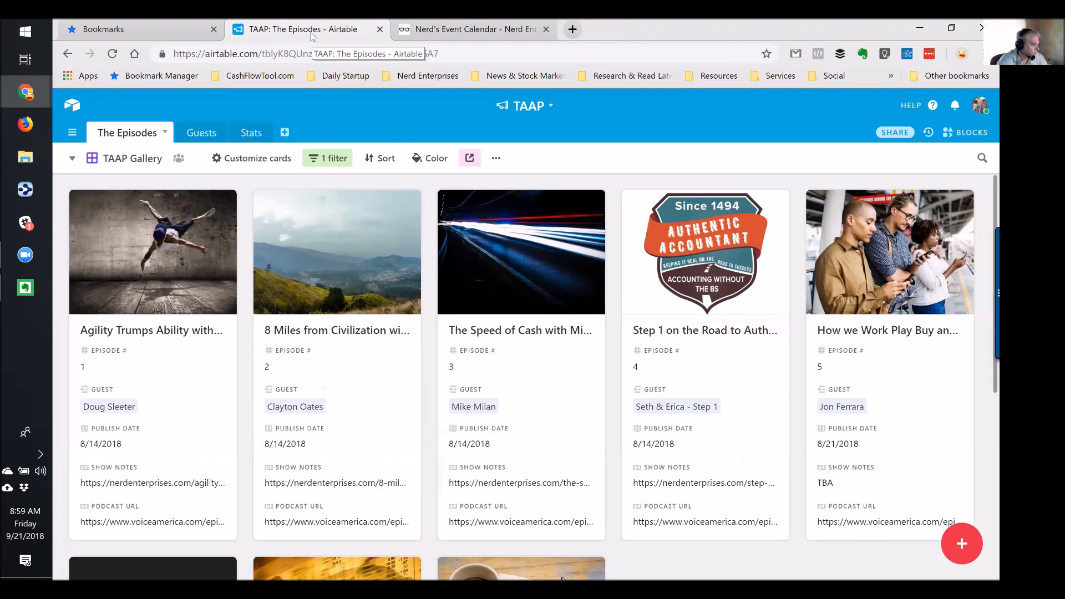
# Glance at the Guests table, return to The Episodes, and bring up the TAAP base menu
pyautogui.click(197, 134)
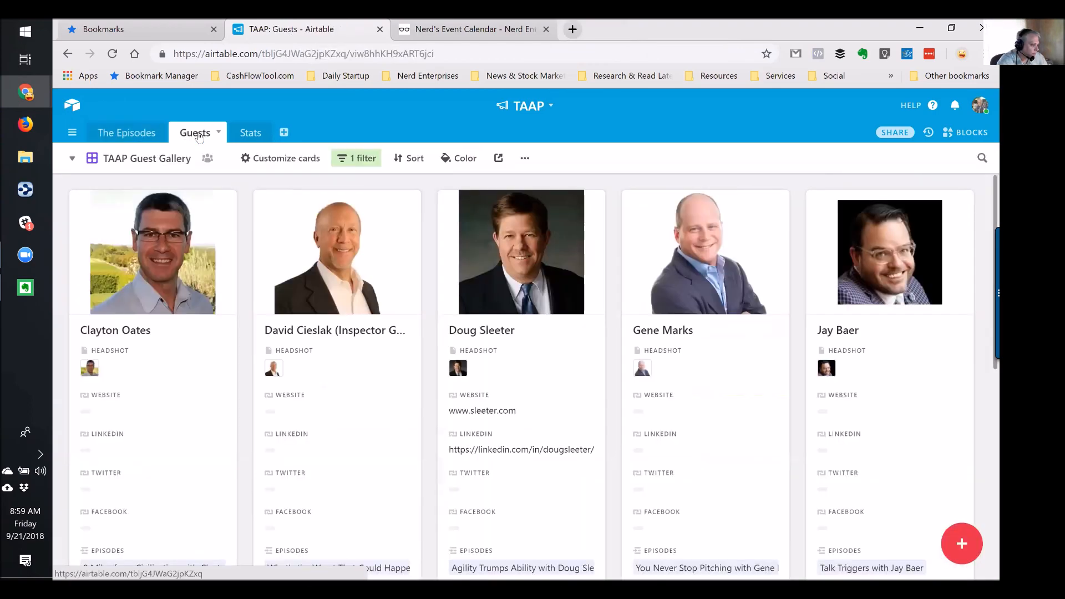
pyautogui.click(132, 136)
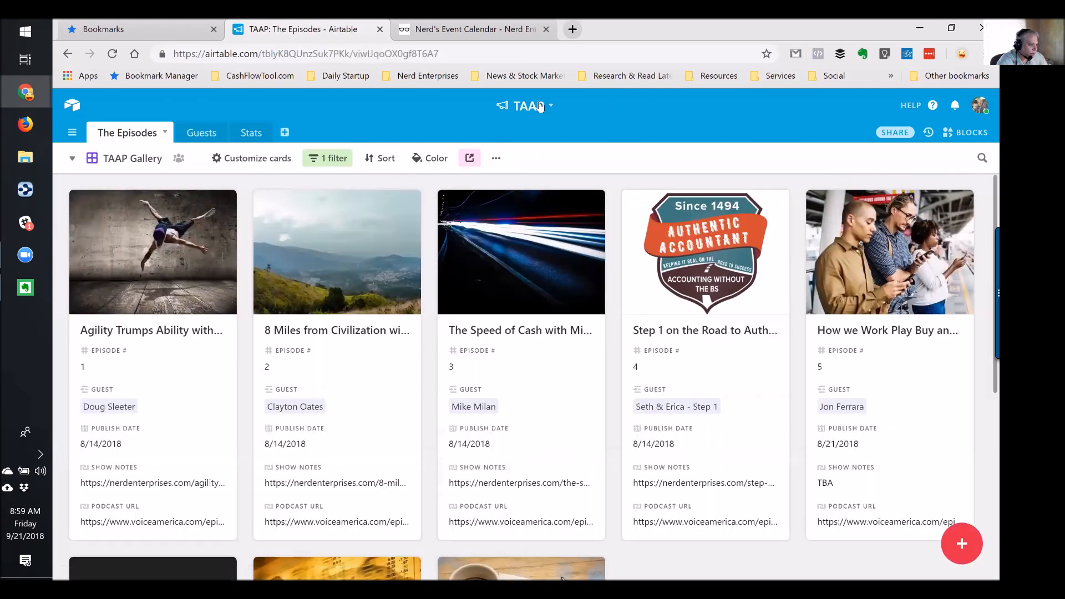
pyautogui.click(541, 107)
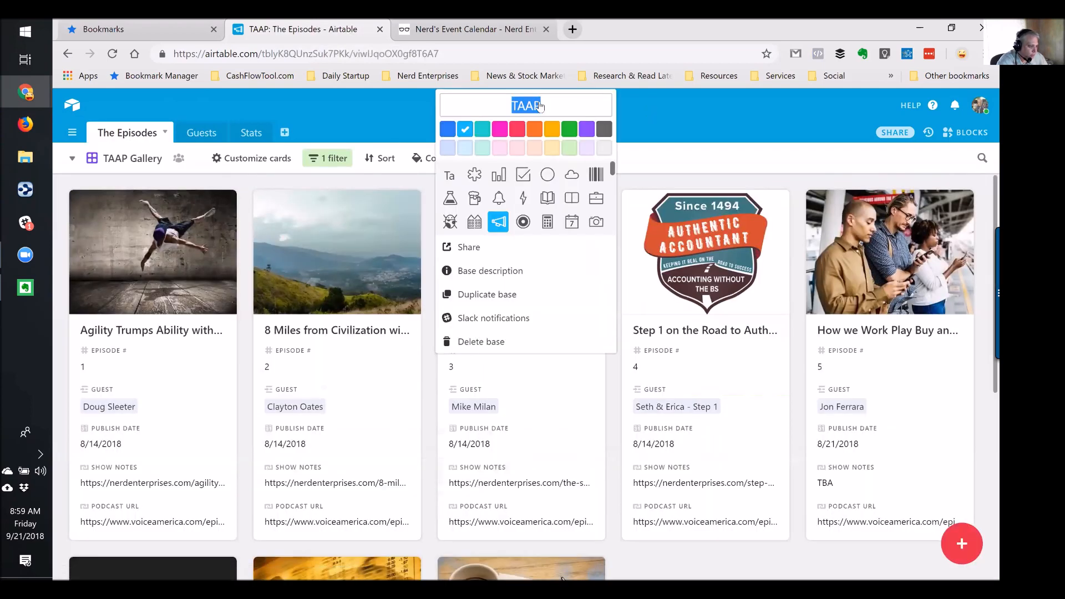
# Choose Share for the TAAP base and preview its read-only shared base link
pyautogui.click(466, 250)
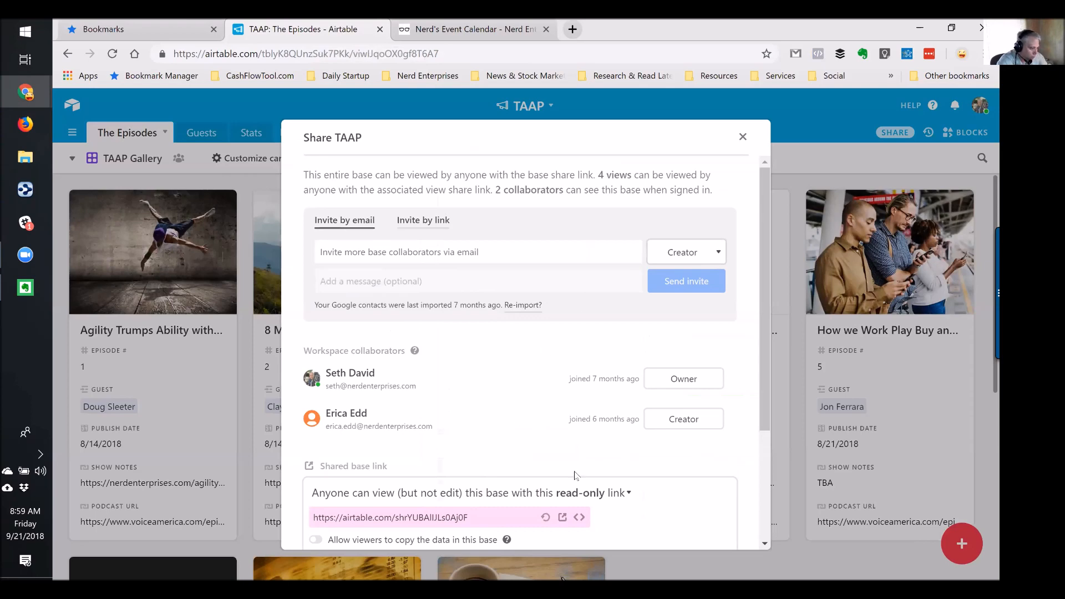
pyautogui.scroll(-3, 576, 476)
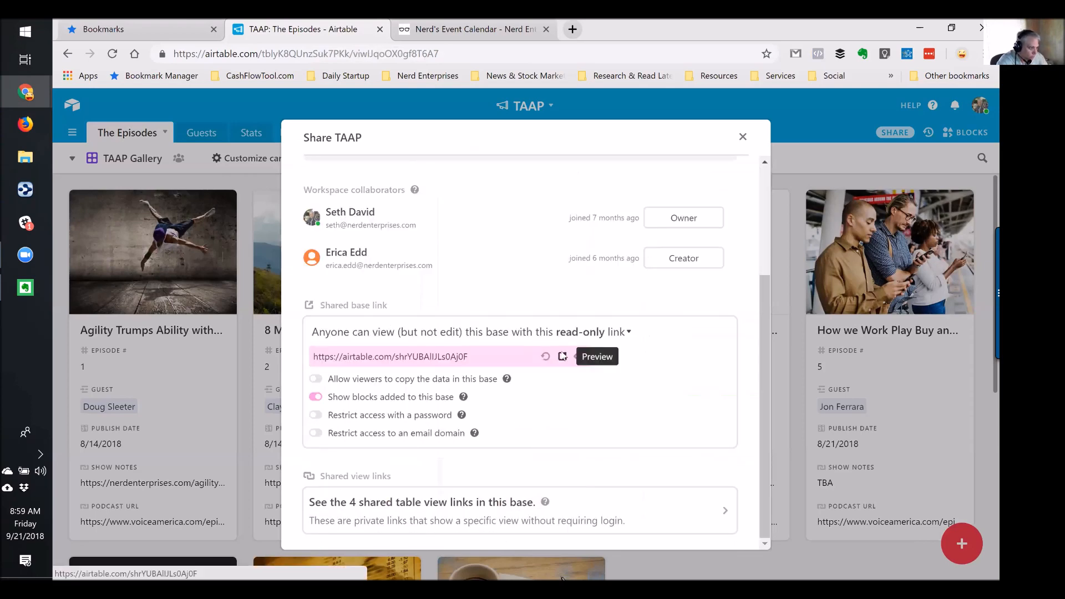
pyautogui.click(563, 357)
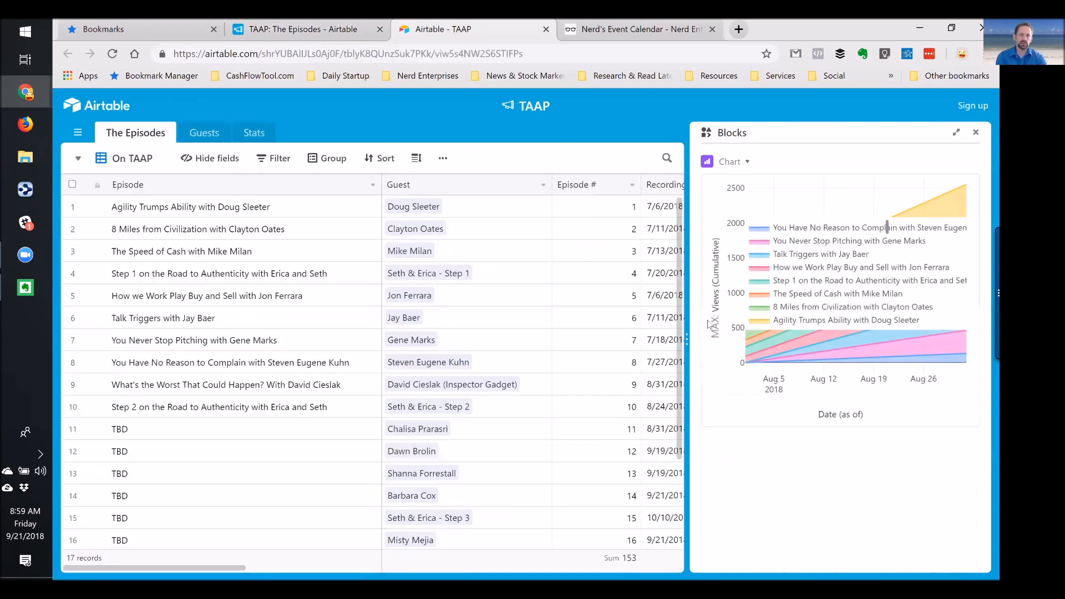
# Close the Blocks chart panel in the shared base, then view the Guests table
pyautogui.click(975, 133)
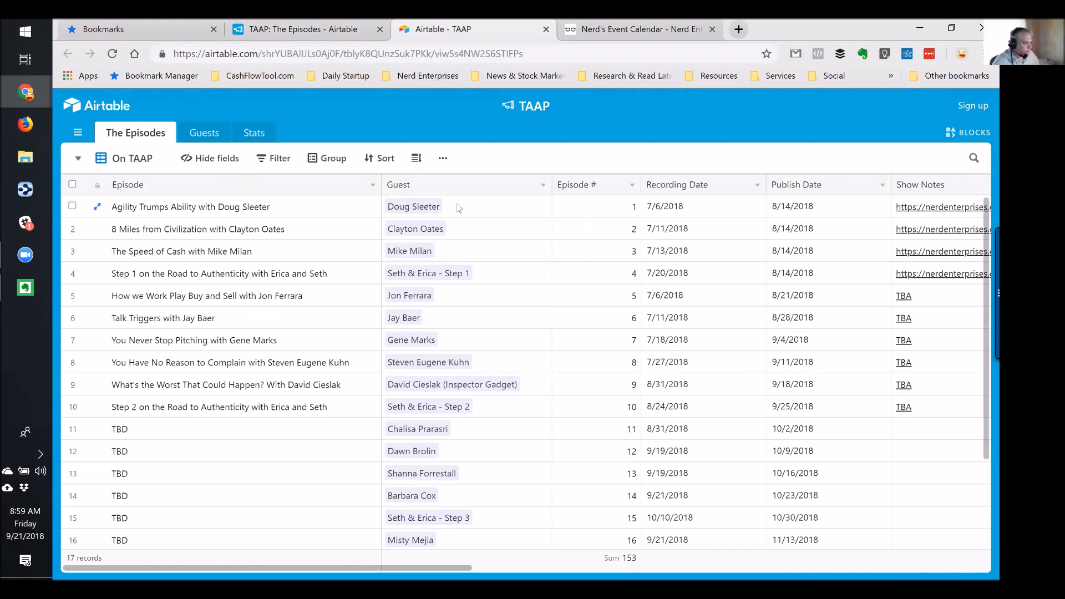
pyautogui.click(210, 131)
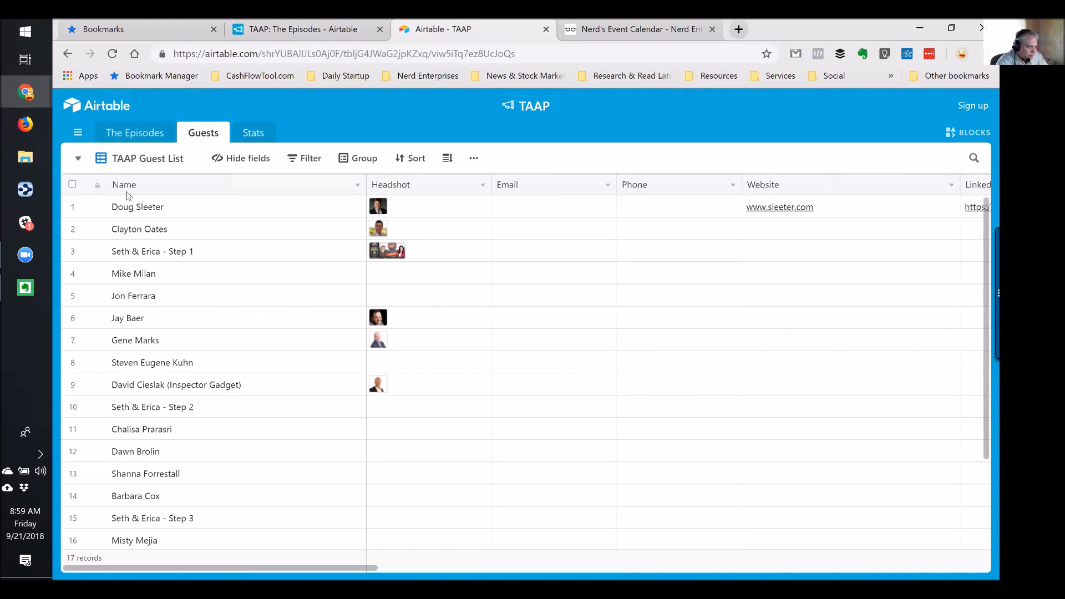
# Browse the shared guest list's Name and Email cells, then return to the editable base with Share closed
pyautogui.click(132, 211)
pyautogui.press('Right')
pyautogui.press('Right')
pyautogui.press('Right')
pyautogui.press('Right')
pyautogui.press('Right')
pyautogui.press('Right')
pyautogui.press('Right')
pyautogui.press('Right')
pyautogui.press('Right')
pyautogui.press('Right')
pyautogui.press('Right')
pyautogui.press('Left')
pyautogui.press('Left')
pyautogui.press('Left')
pyautogui.press('Left')
pyautogui.press('Left')
pyautogui.press('Left')
pyautogui.press('Left')
pyautogui.press('Left')
pyautogui.press('Left')
pyautogui.press('Left')
pyautogui.press('Left')
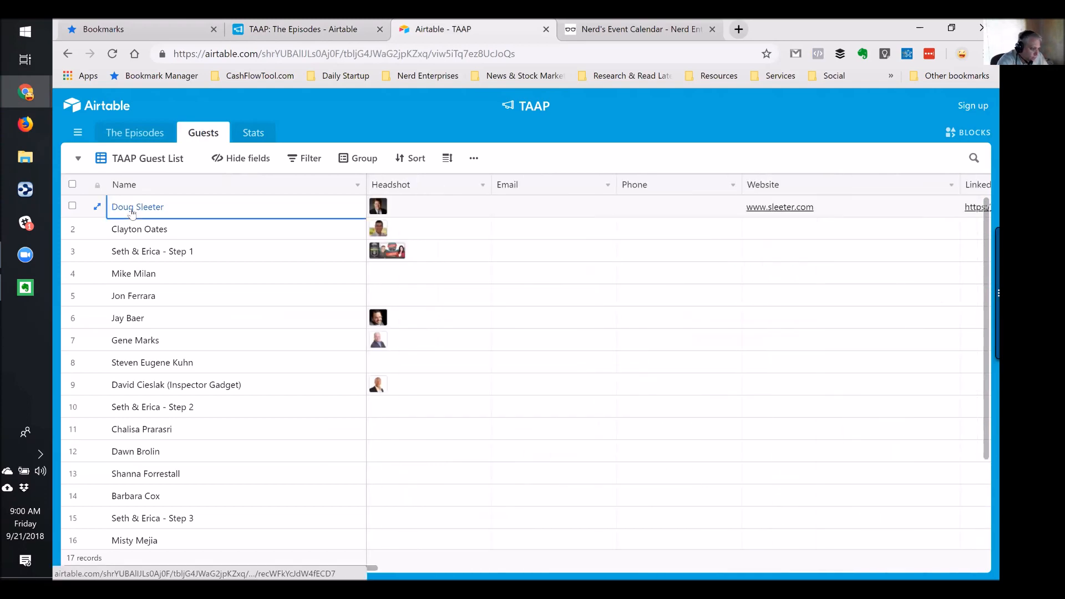
pyautogui.click(573, 278)
pyautogui.scroll(-4, 571, 302)
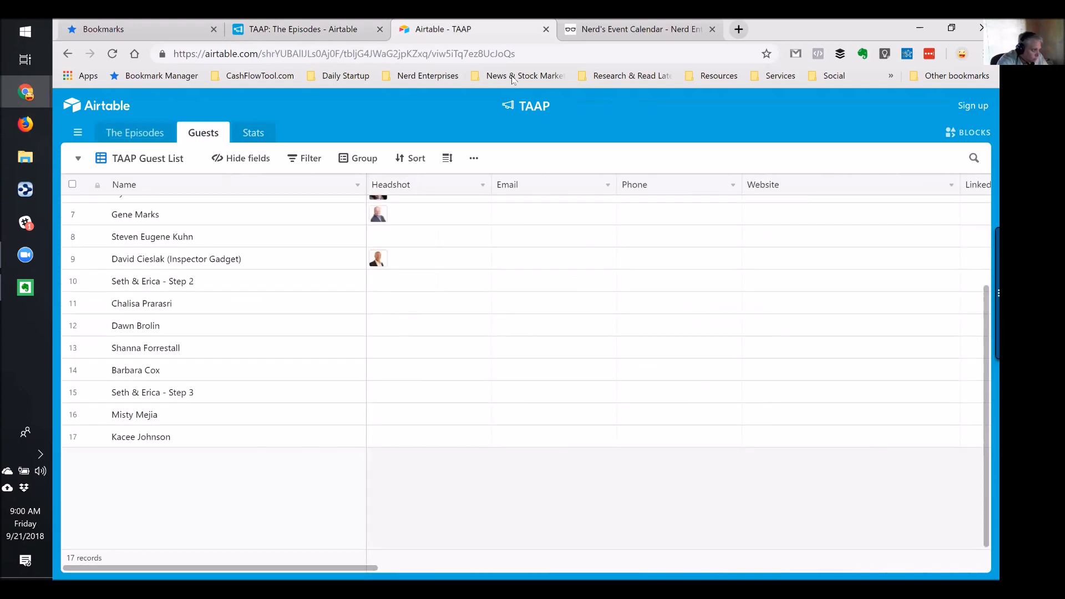
pyautogui.click(325, 30)
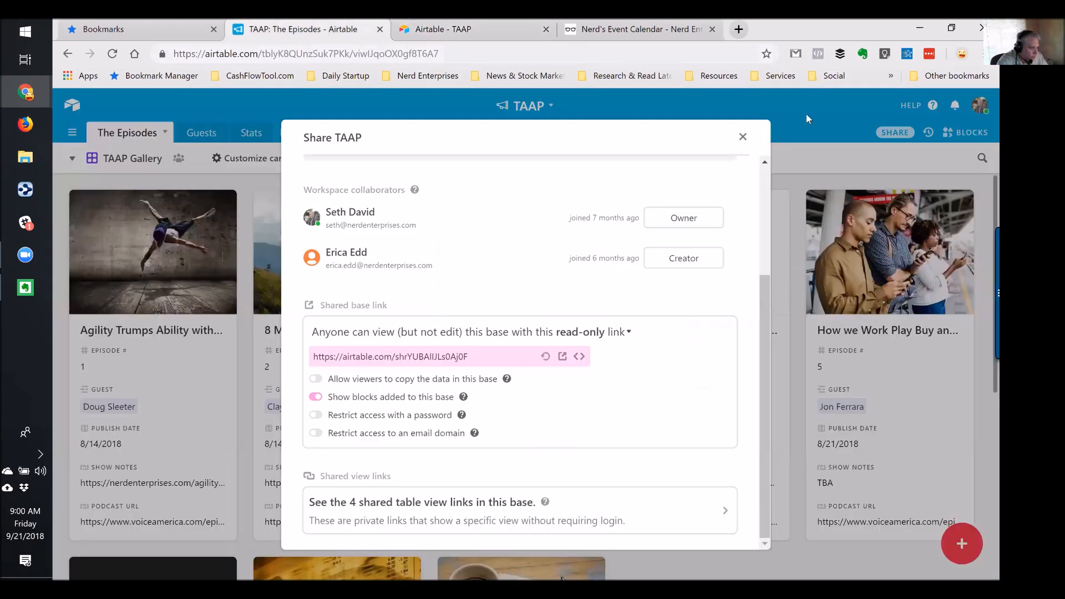
pyautogui.click(743, 137)
# Hide Email and Phone in the Guests table's TAAP Guest List view, then return to the shared base tab
pyautogui.click(194, 136)
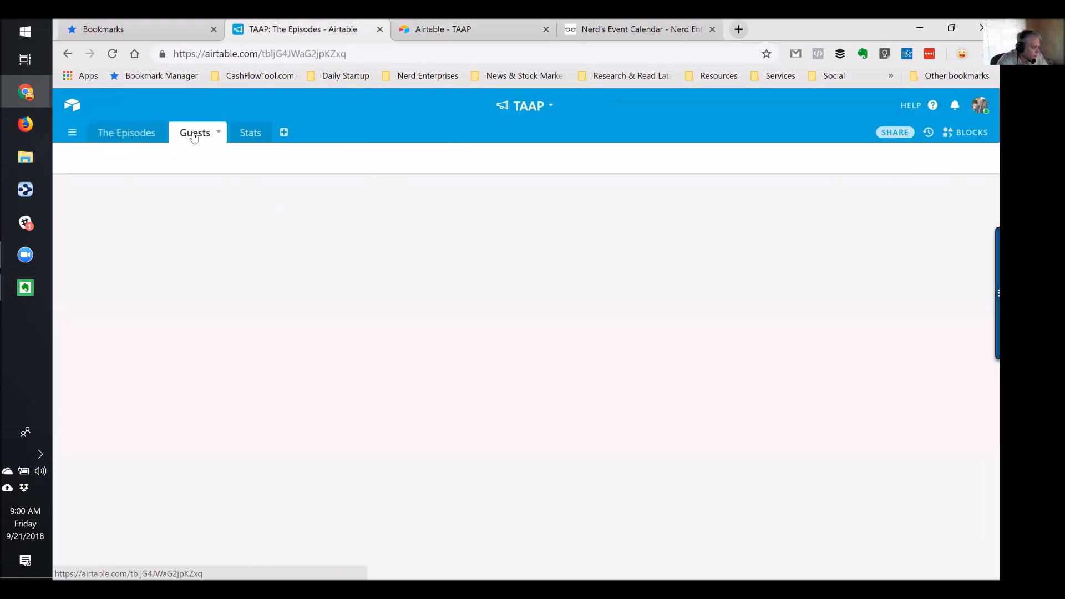
pyautogui.click(72, 158)
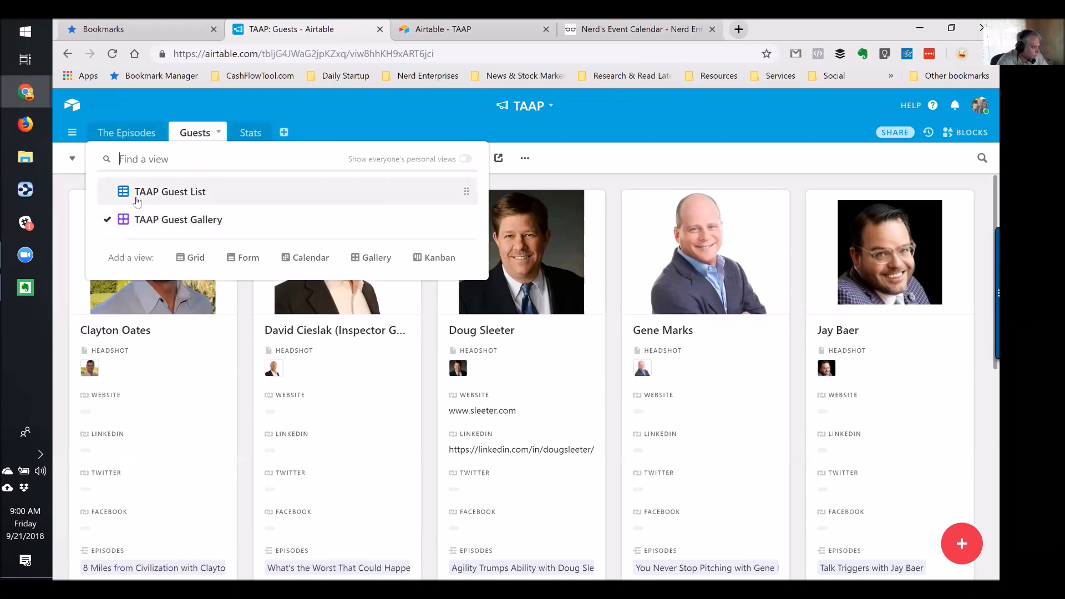
pyautogui.click(136, 188)
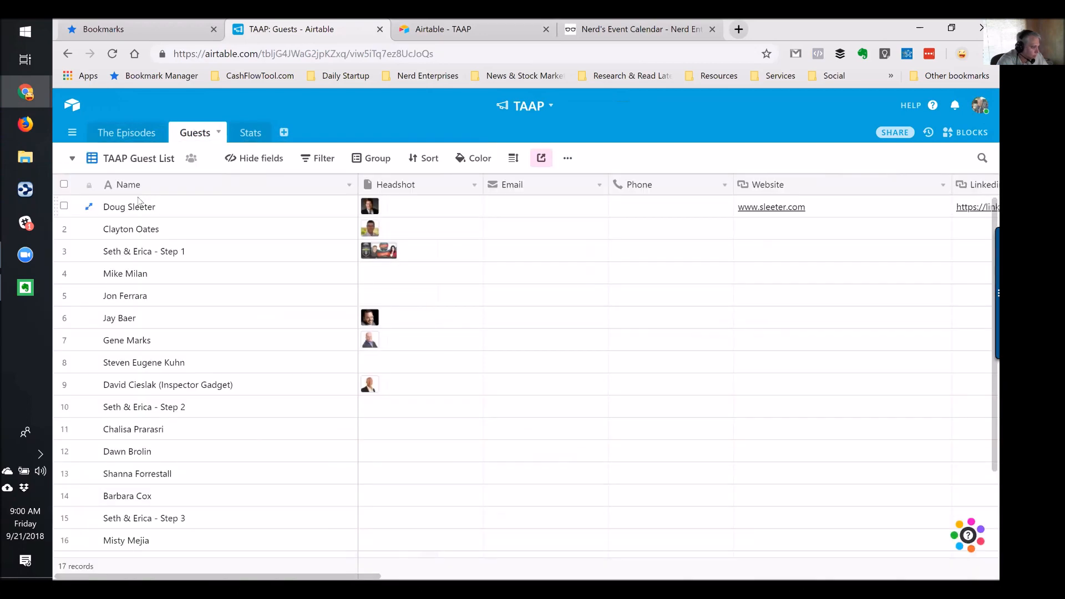
pyautogui.click(254, 158)
pyautogui.click(237, 255)
pyautogui.click(238, 237)
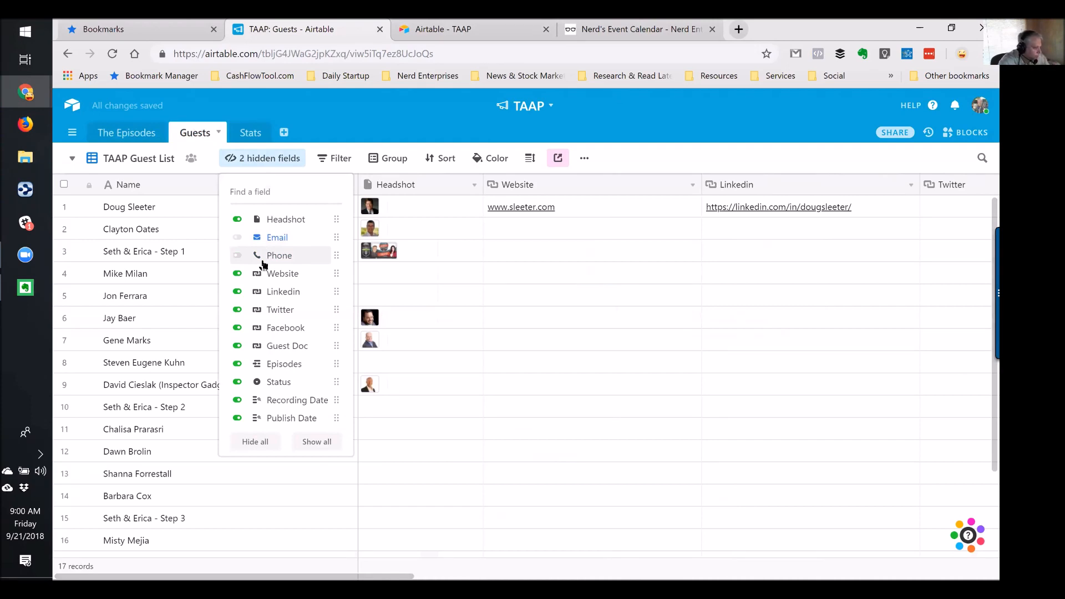
pyautogui.click(441, 29)
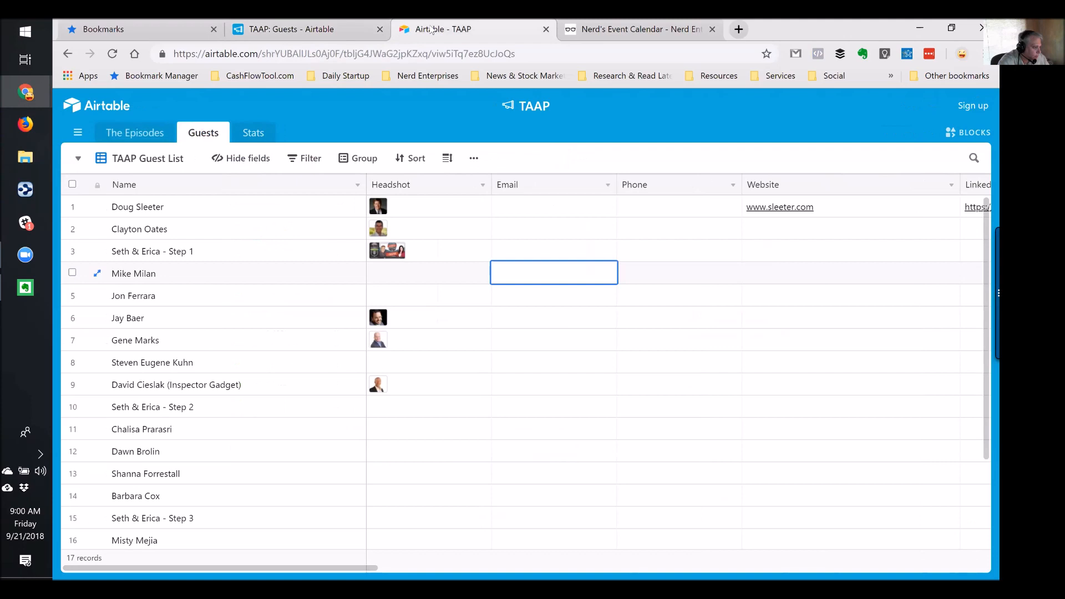
# View Doug Sleeter's card in the shared TAAP Guest Gallery, check The Episodes, then close the shared tab
pyautogui.click(79, 160)
pyautogui.click(159, 216)
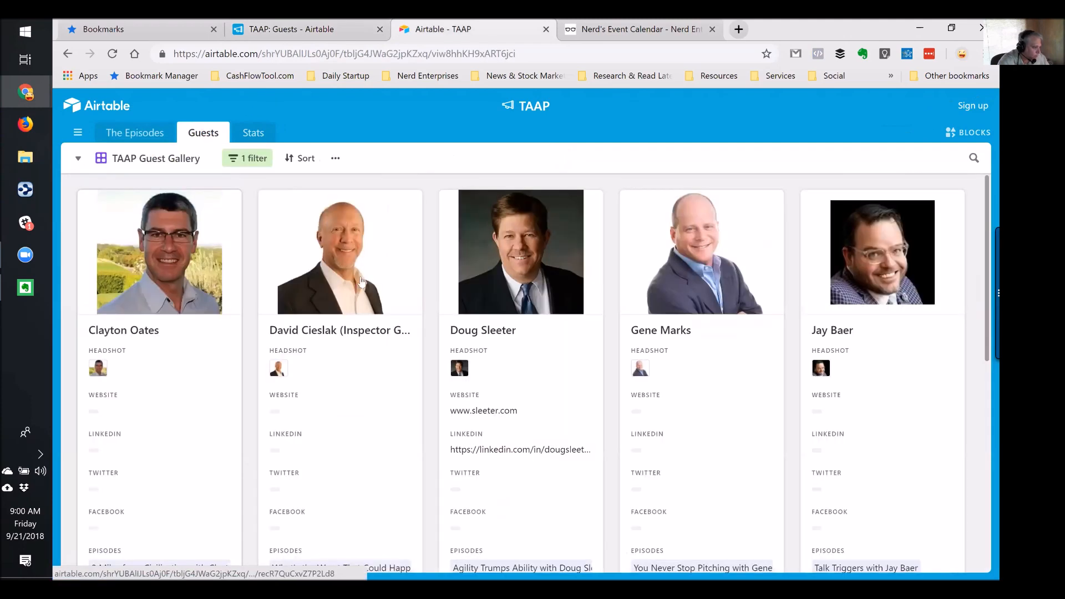
pyautogui.click(518, 263)
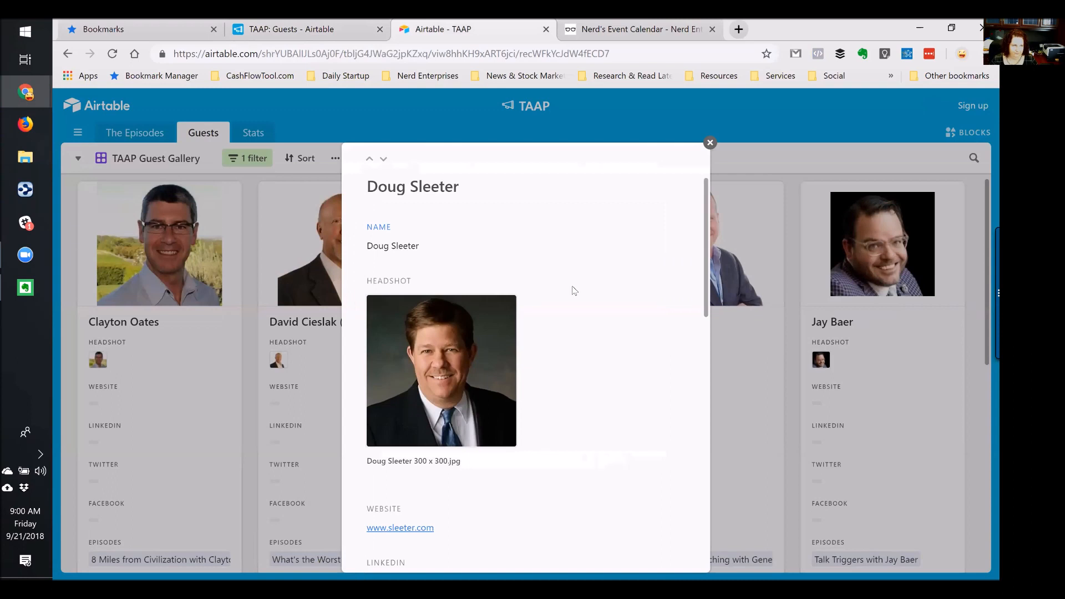
pyautogui.scroll(-6, 571, 289)
pyautogui.scroll(1, 404, 310)
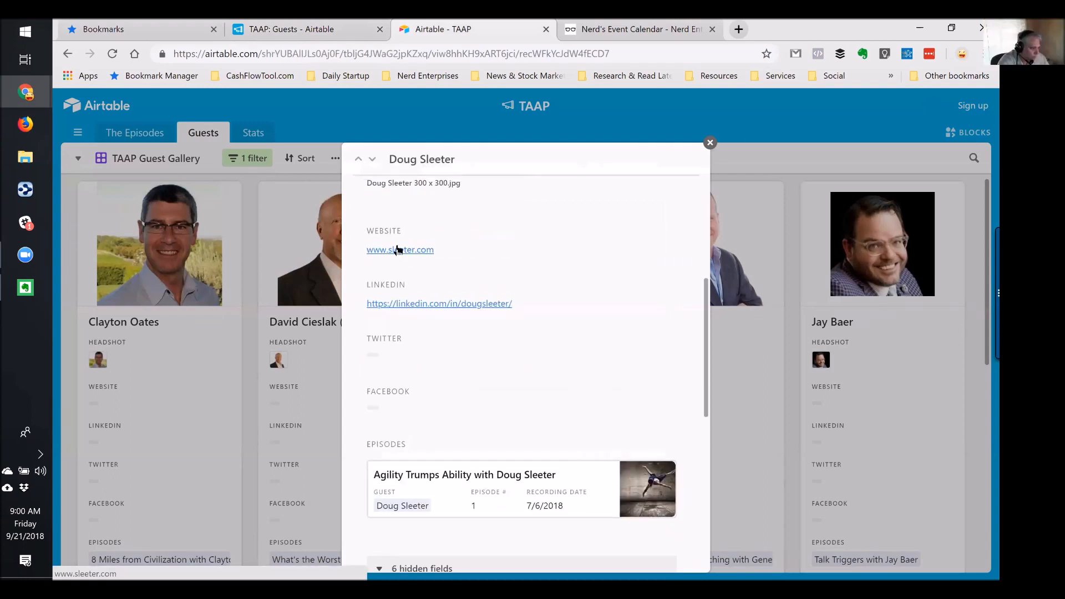
pyautogui.click(709, 142)
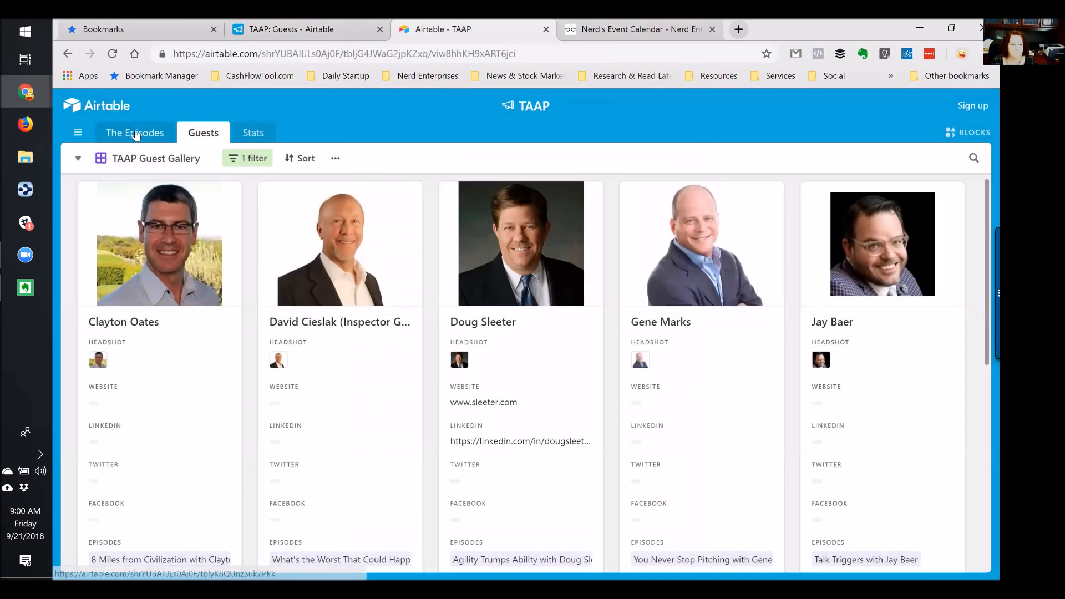
pyautogui.click(140, 133)
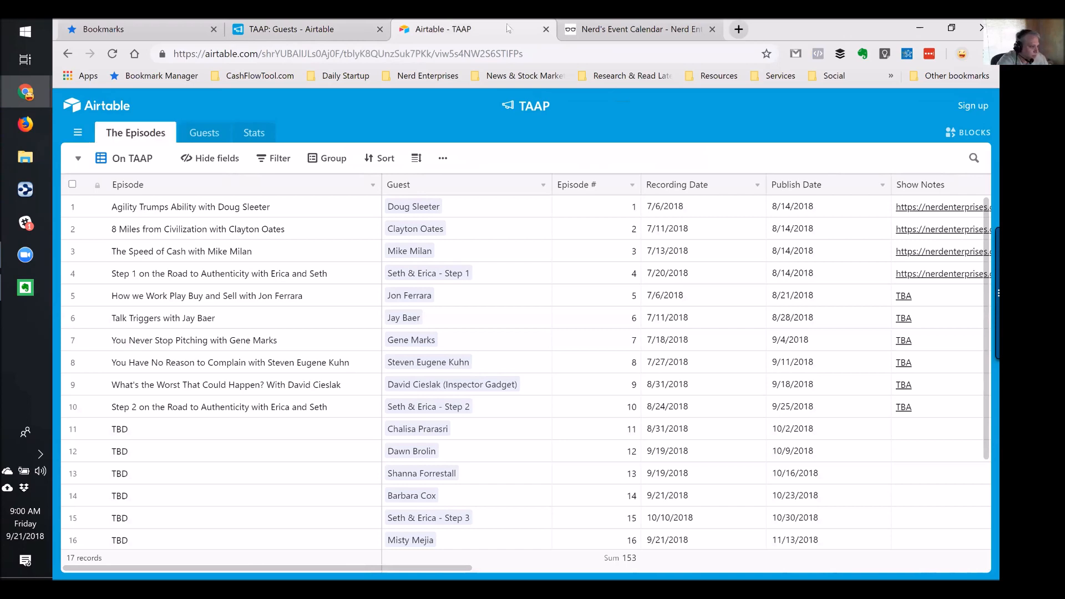
pyautogui.click(546, 30)
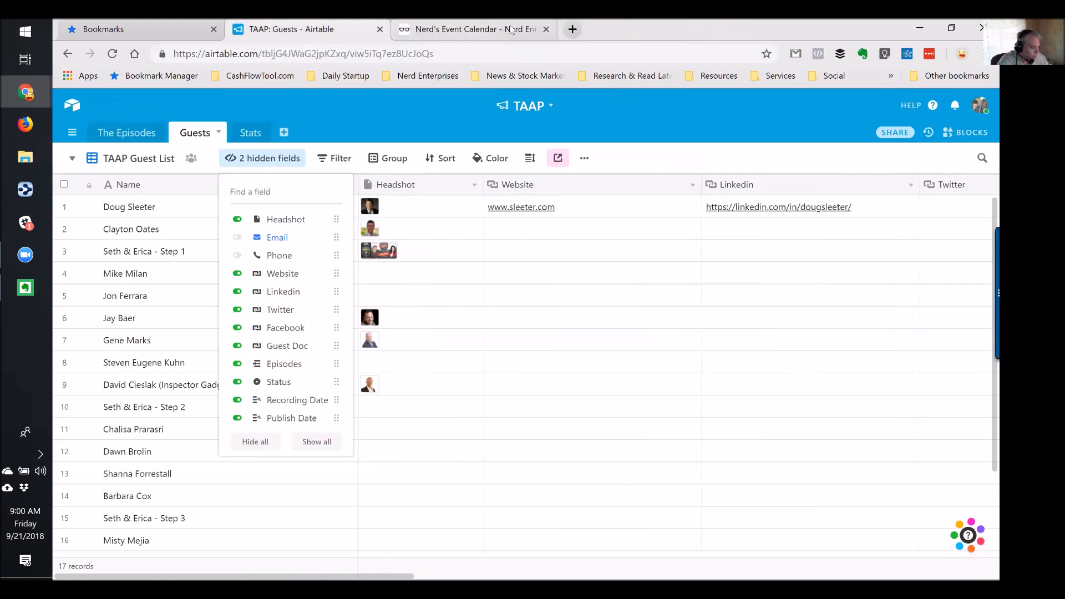
# Close the Nerd's Event Calendar browser tab to return to the TAAP: Guests base
pyautogui.click(538, 32)
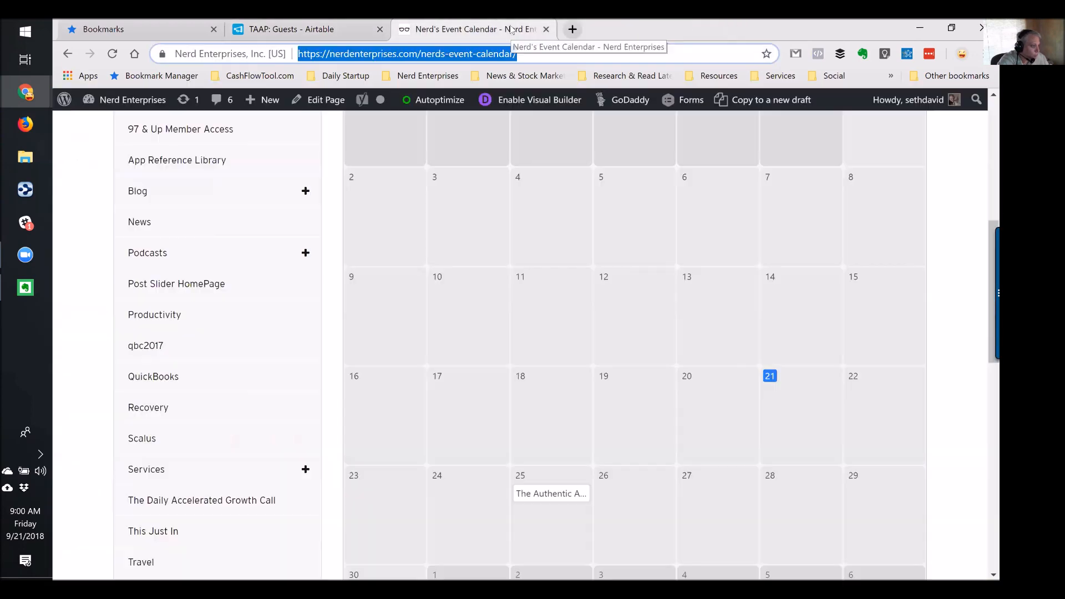
pyautogui.click(545, 29)
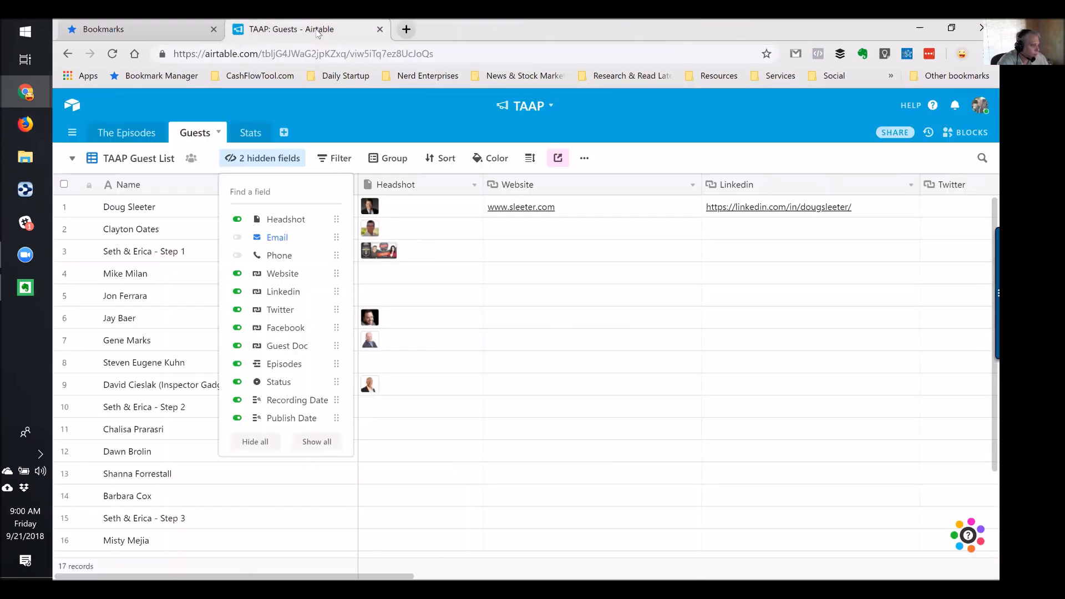
pyautogui.click(956, 136)
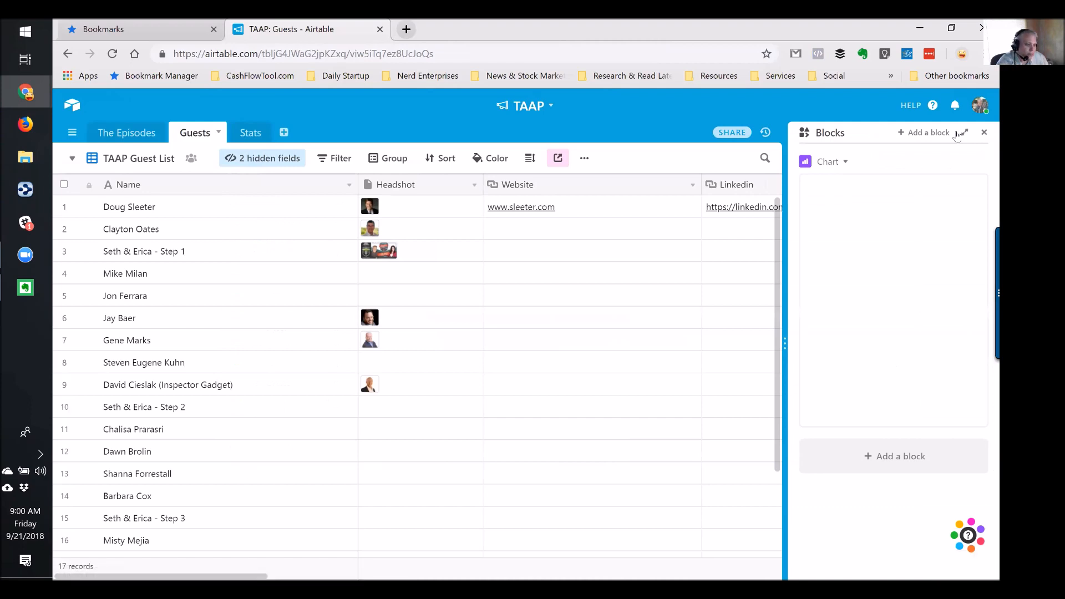
pyautogui.moveTo(781, 343); pyautogui.dragTo(415, 345)
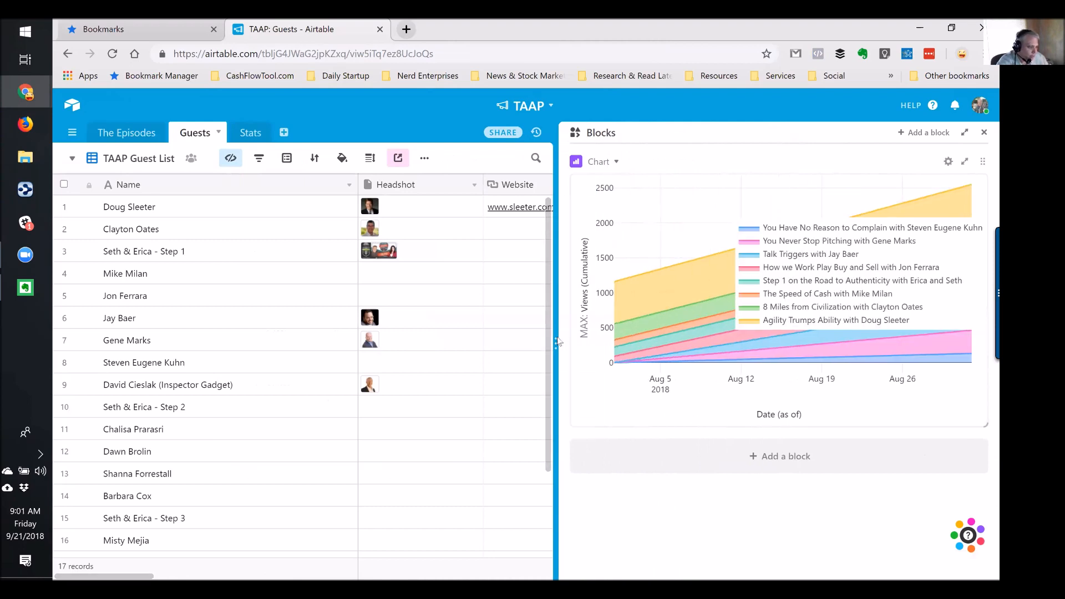
pyautogui.moveTo(555, 339); pyautogui.dragTo(481, 354)
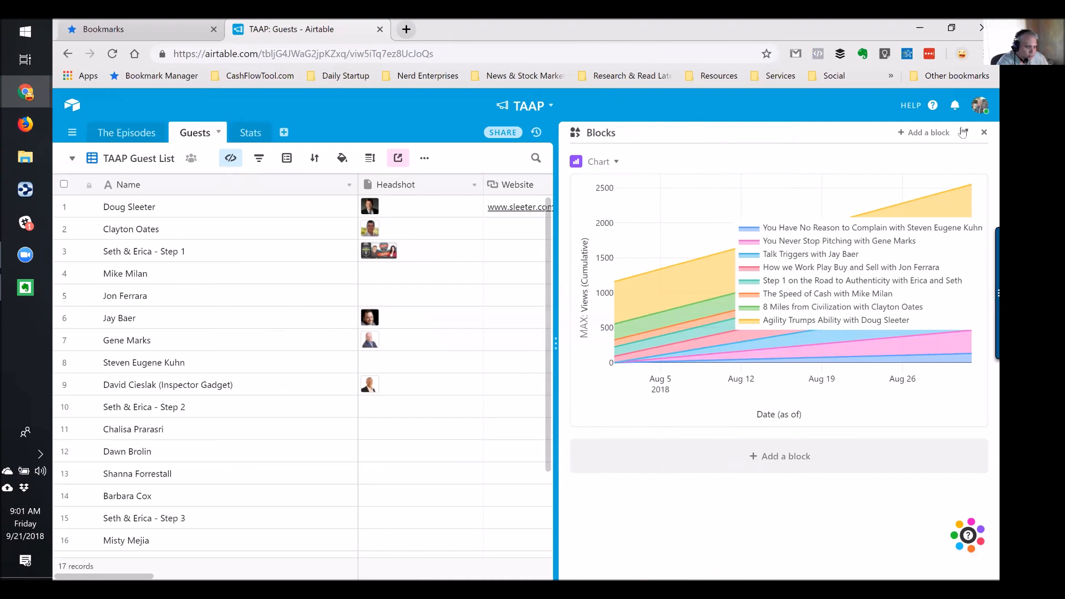
pyautogui.click(964, 132)
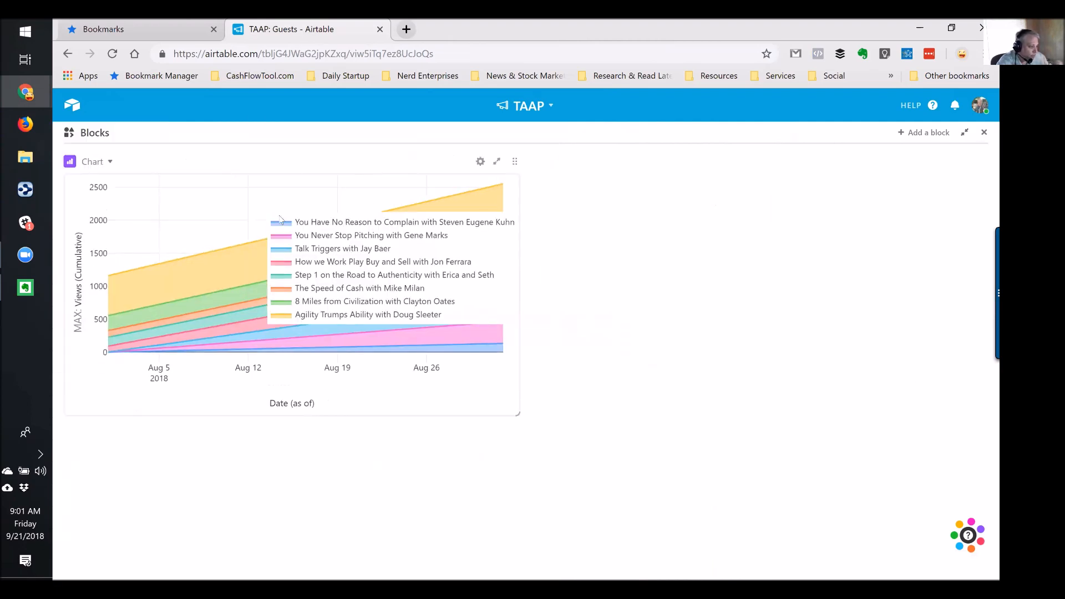
pyautogui.click(423, 228)
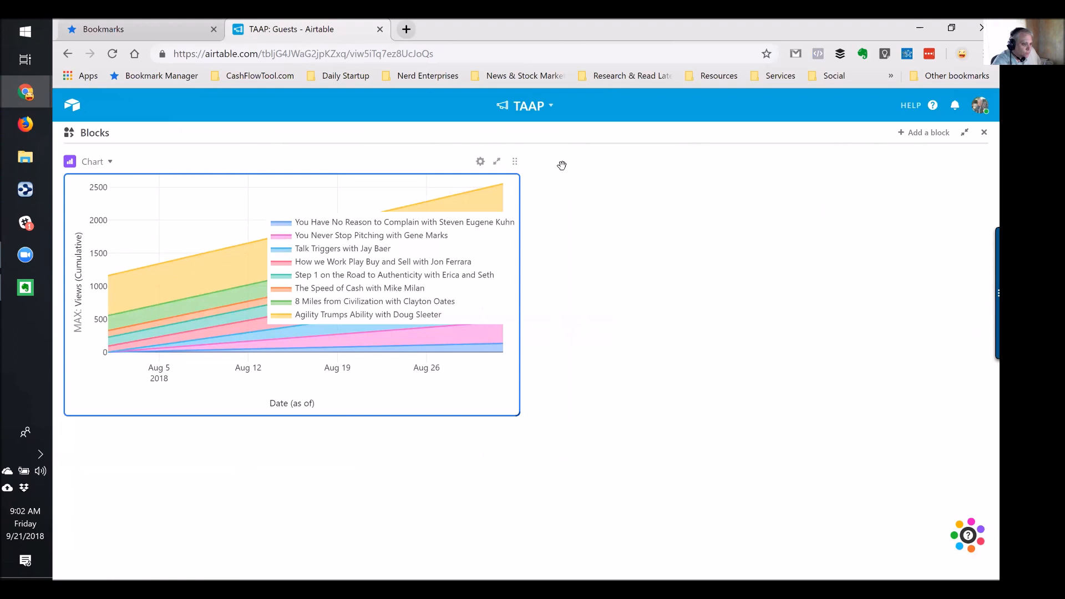
pyautogui.click(964, 132)
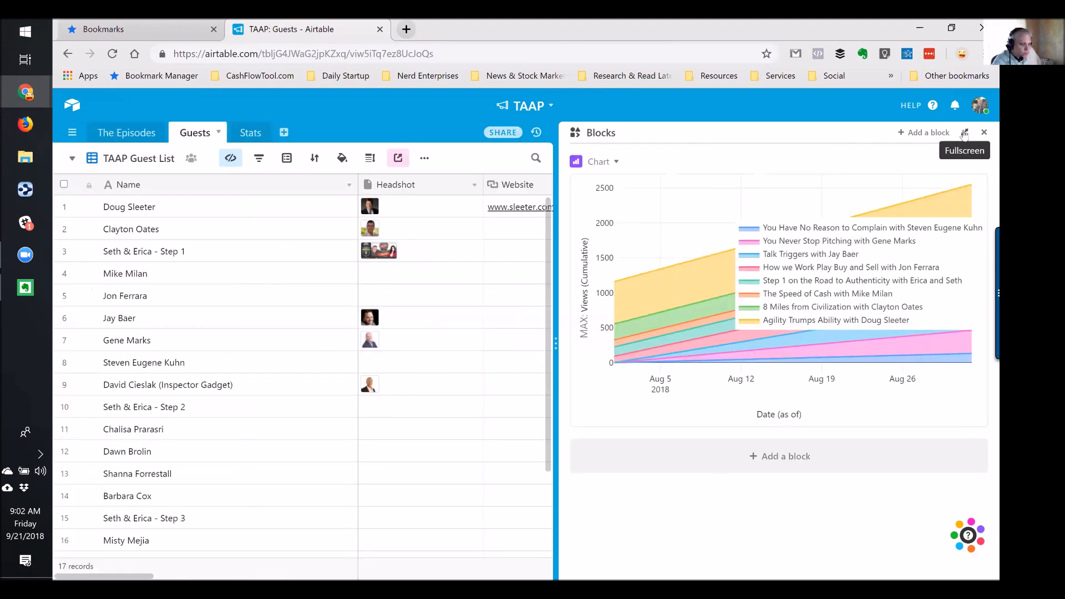
# Switch to the Stats table and close the blocks panel to widen the grid
pyautogui.click(243, 134)
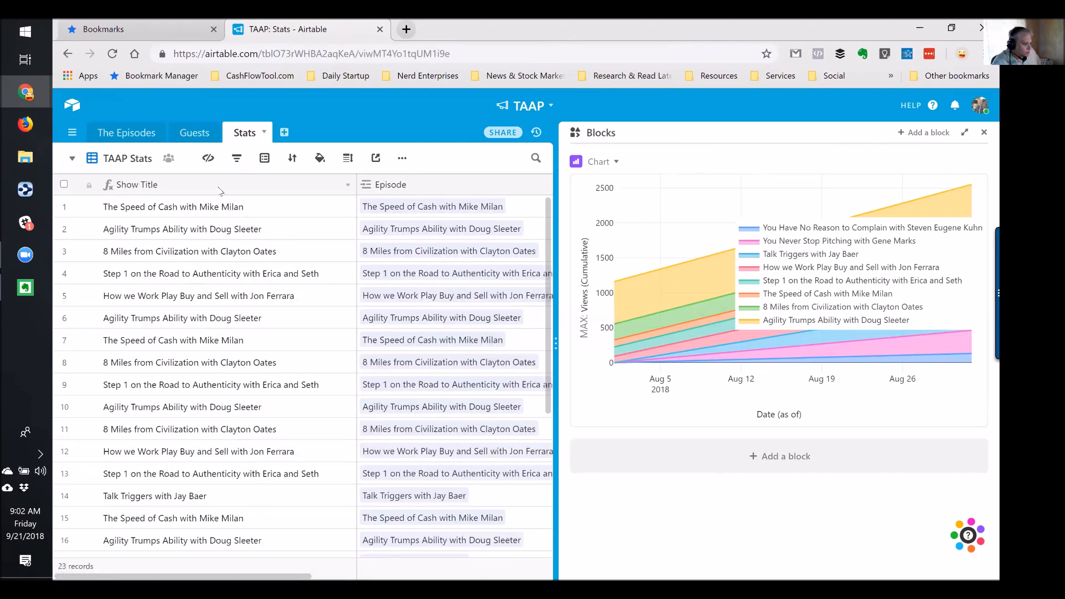
pyautogui.click(215, 208)
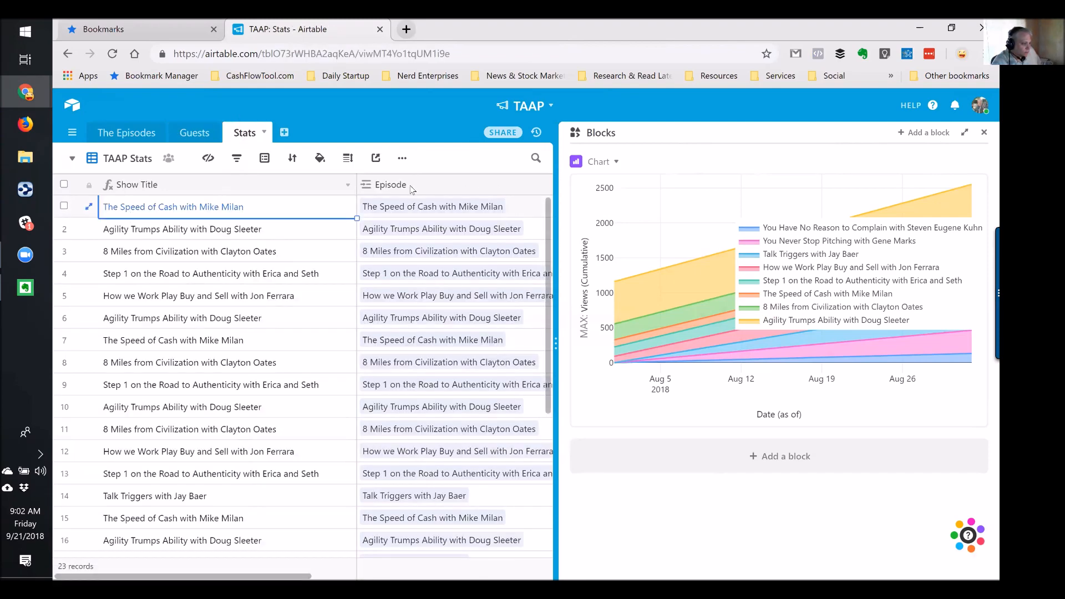
pyautogui.click(982, 133)
pyautogui.click(546, 208)
pyautogui.scroll(-5, 594, 272)
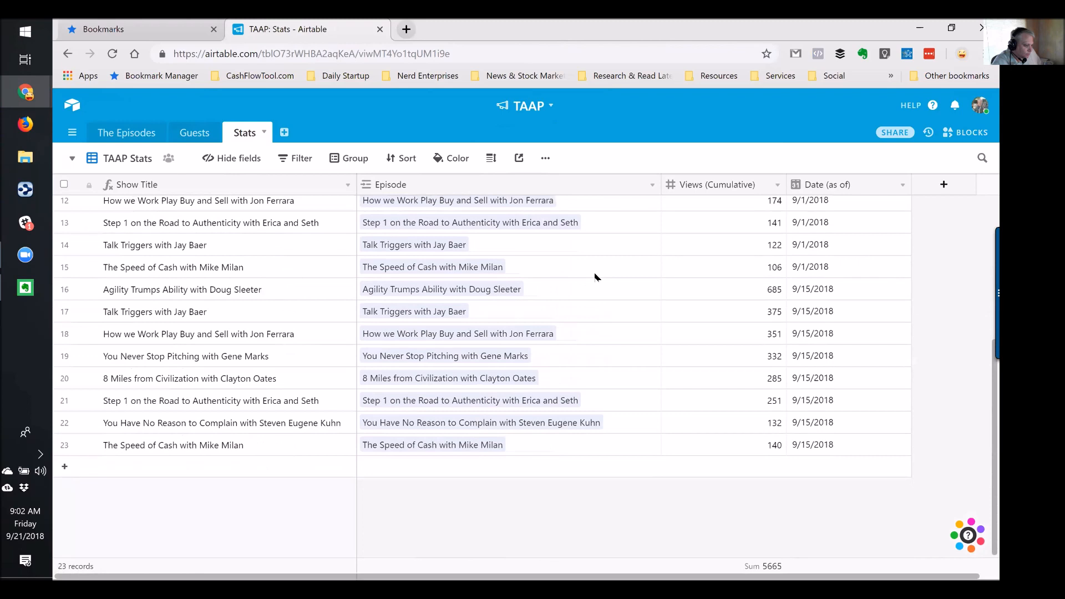
# Add a new Stats record linked to The Speed of Cash with Mike Milan episode
pyautogui.click(404, 476)
pyautogui.click(388, 471)
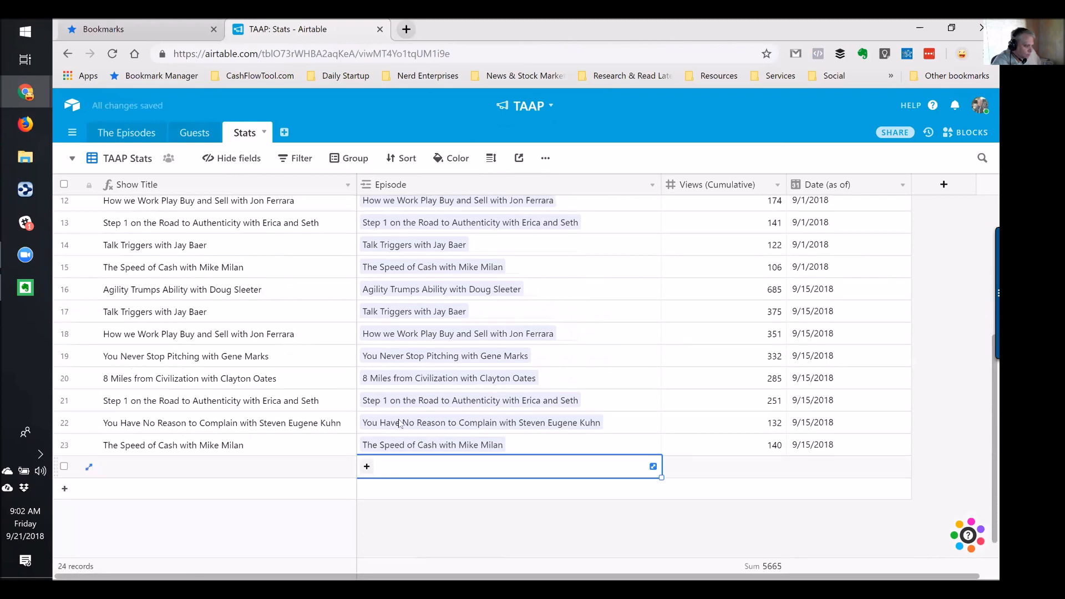
pyautogui.doubleClick(413, 187)
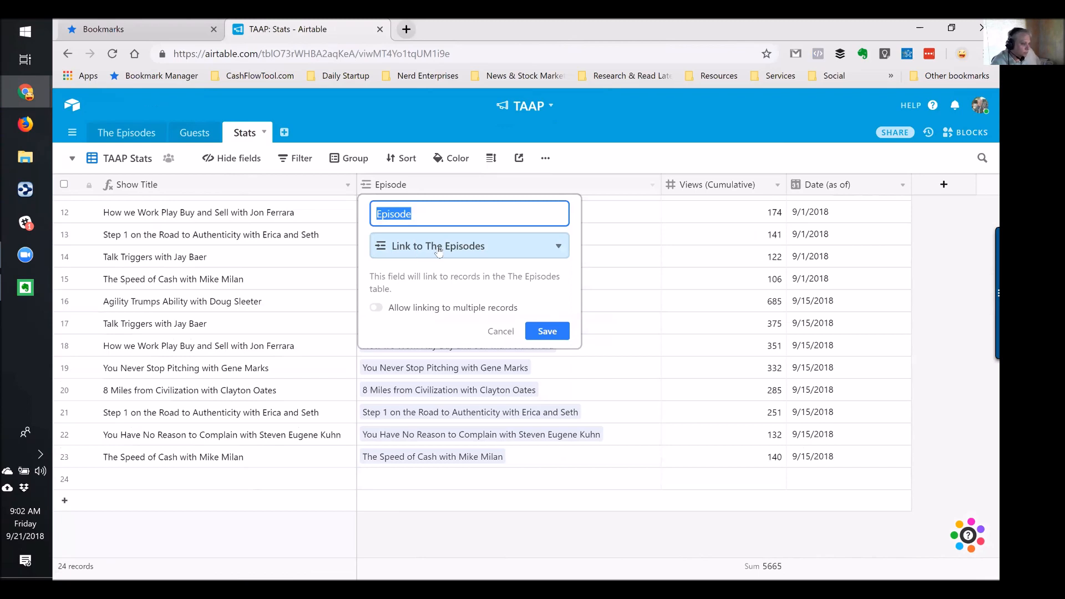
pyautogui.click(501, 331)
pyautogui.click(395, 484)
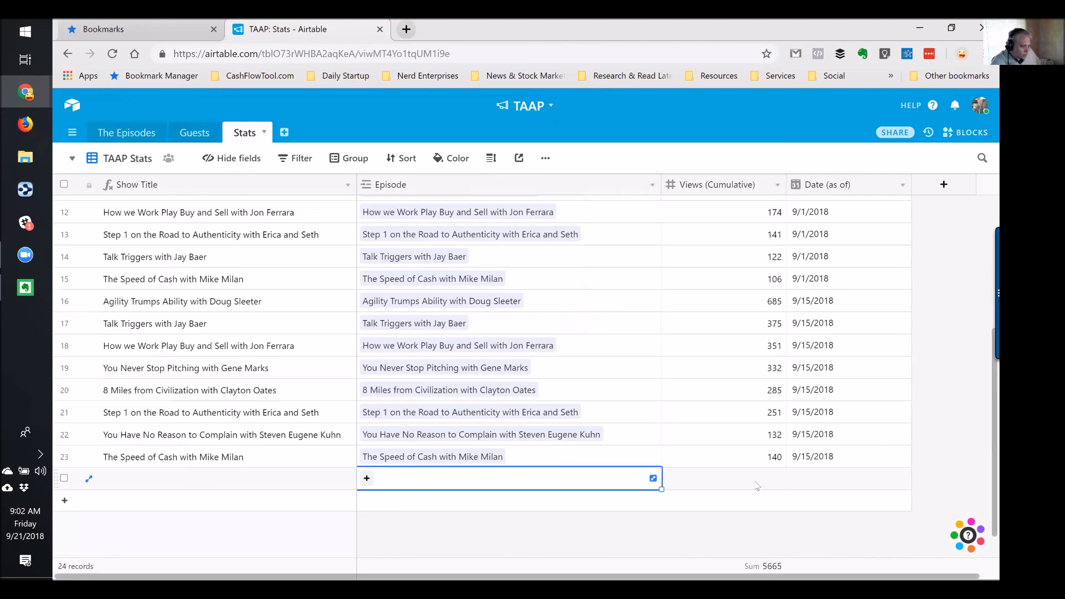
pyautogui.click(370, 478)
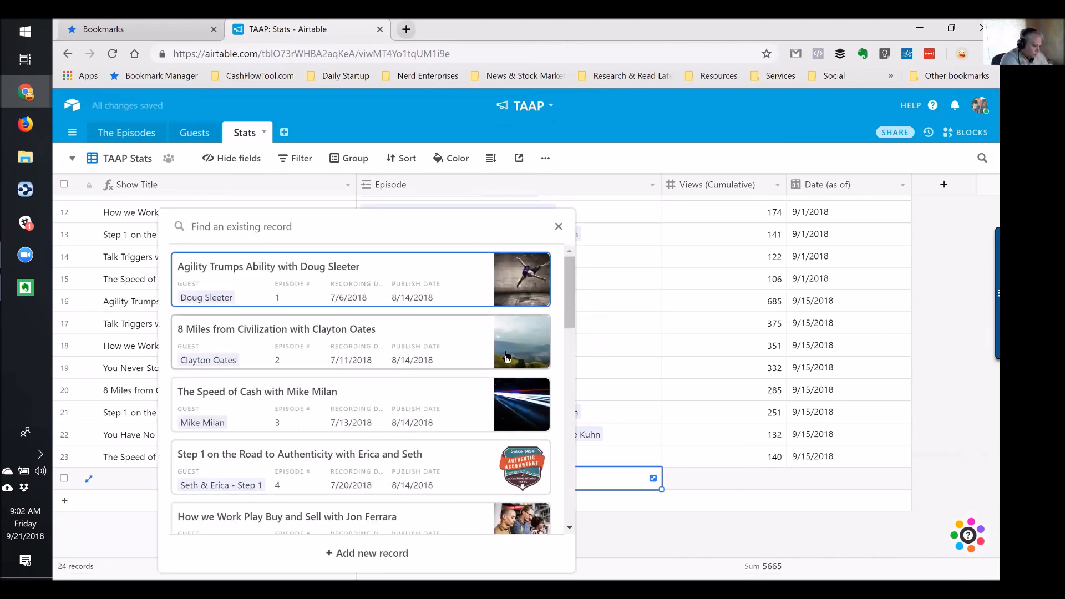
pyautogui.write('speed')
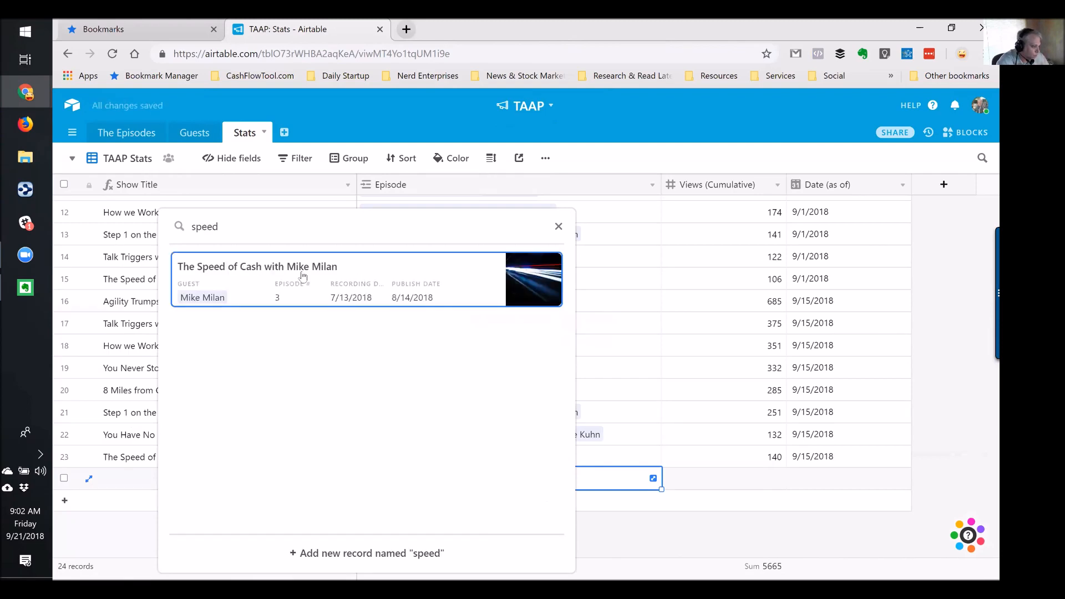
pyautogui.click(303, 275)
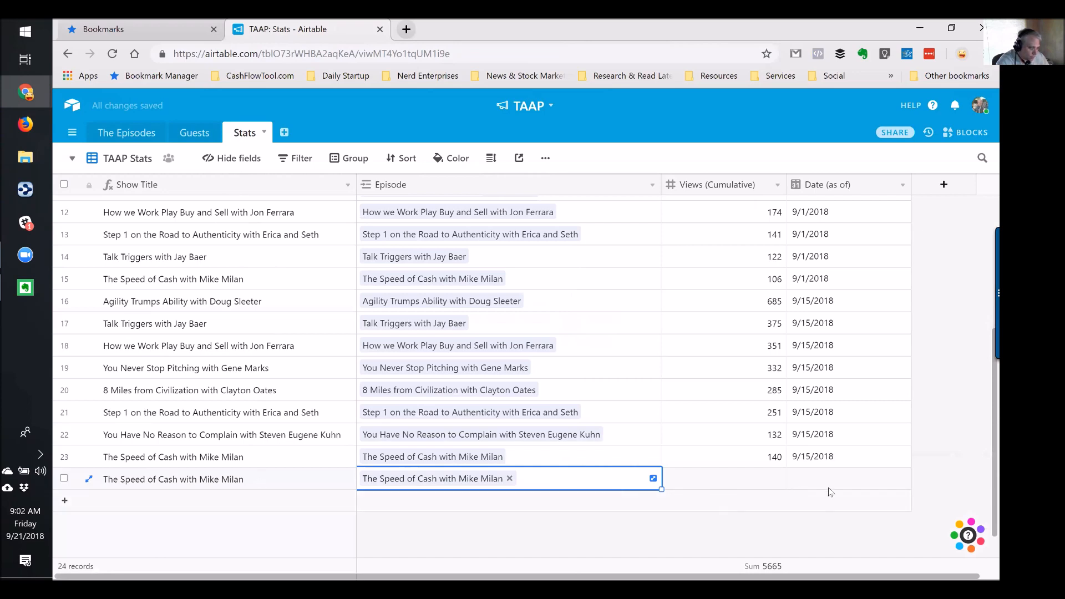
pyautogui.click(761, 489)
# Delete the trial Stats record, then switch to The Episodes table
pyautogui.click(792, 480)
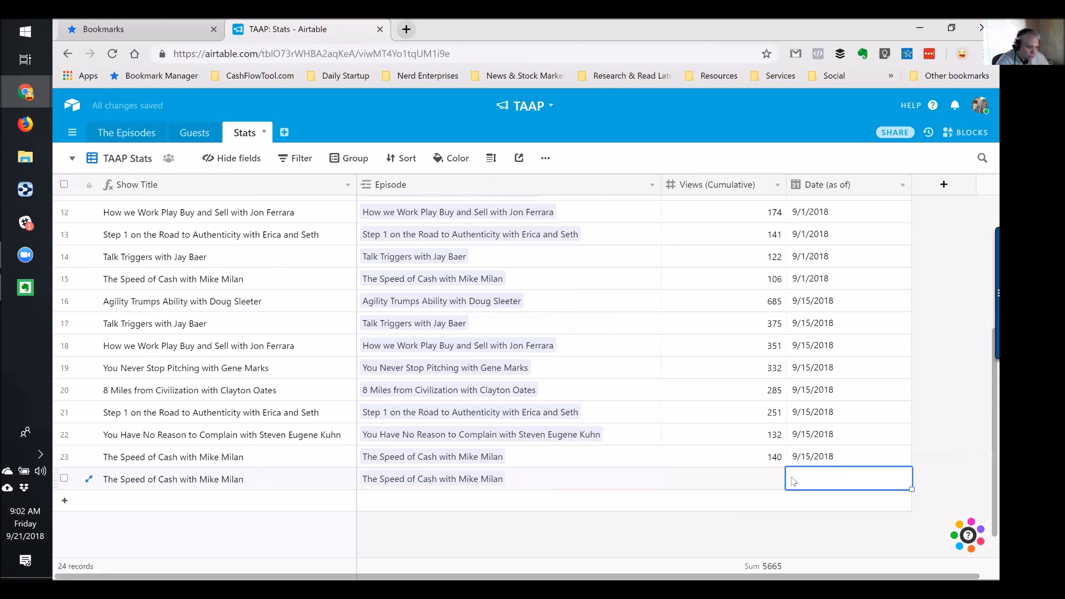
pyautogui.rightClick(246, 482)
pyautogui.click(257, 475)
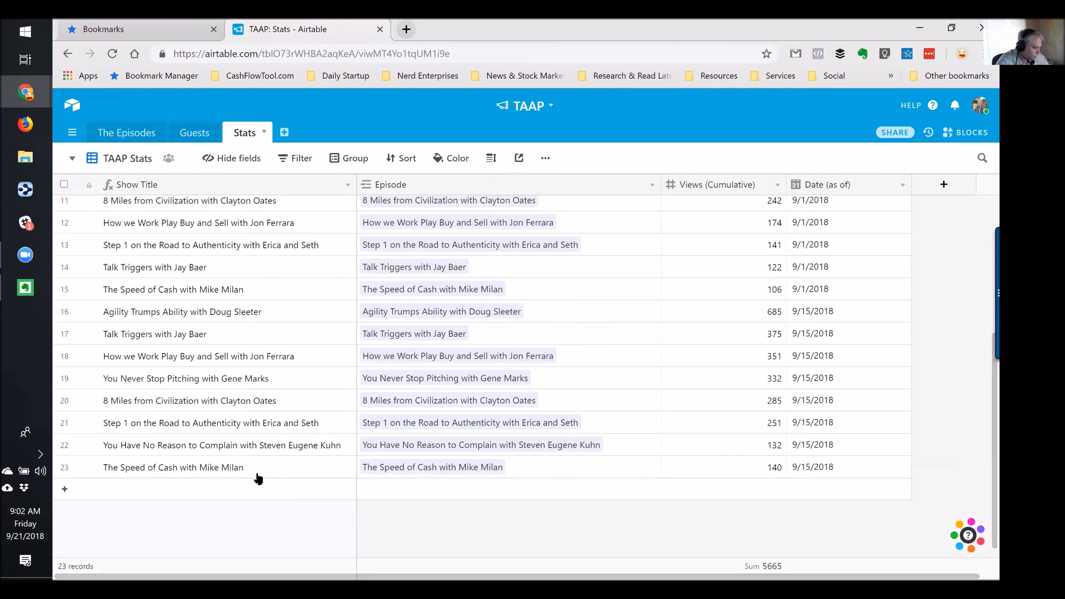
pyautogui.click(134, 133)
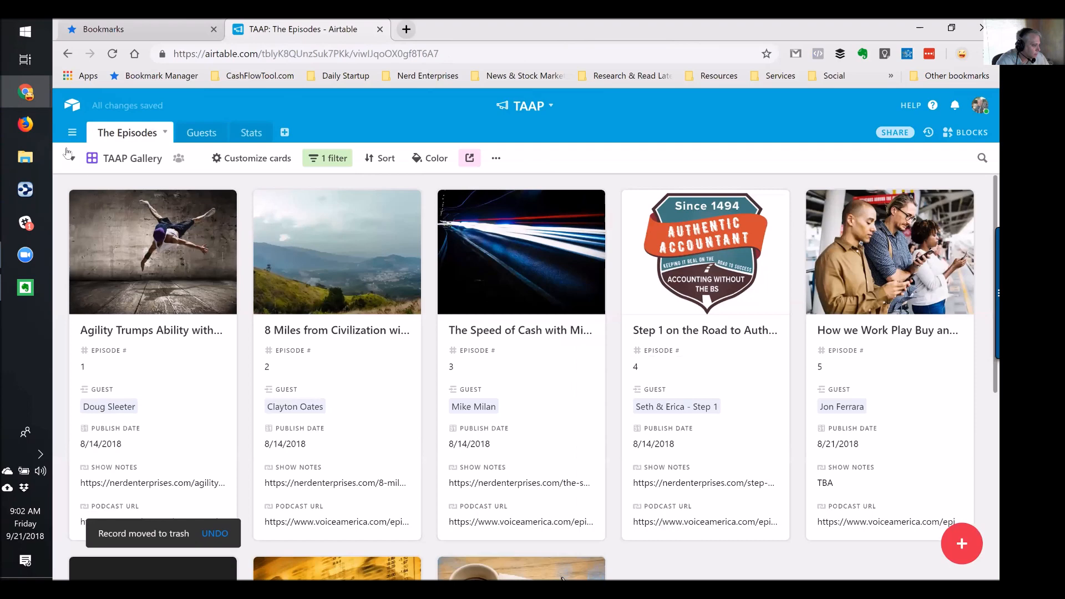
# Show The Episodes in the TAAP Calendar view, advanced to September 2018
pyautogui.click(72, 159)
pyautogui.click(145, 249)
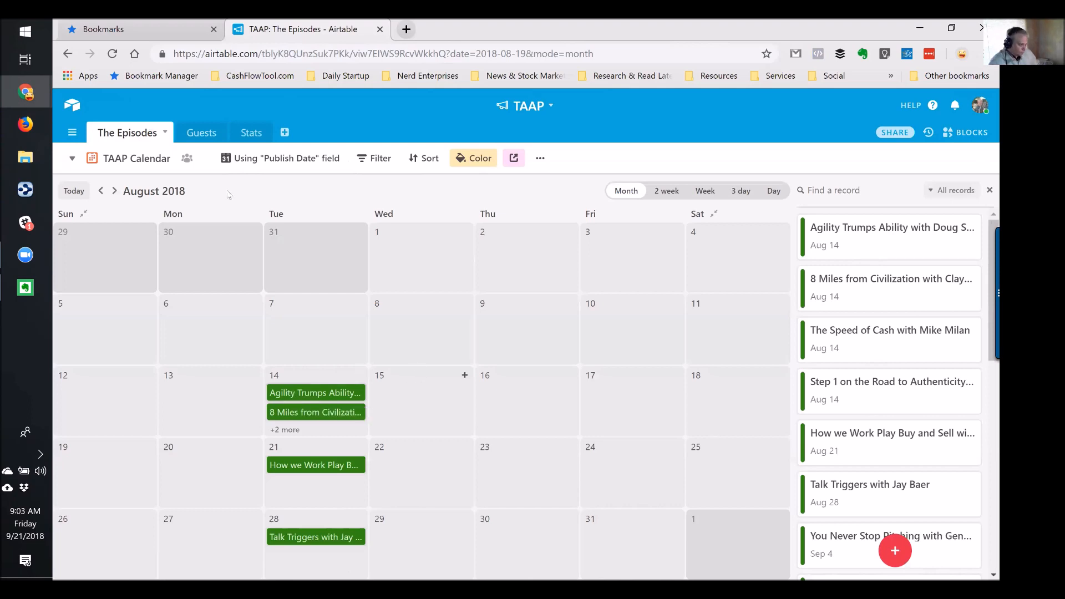
pyautogui.click(114, 191)
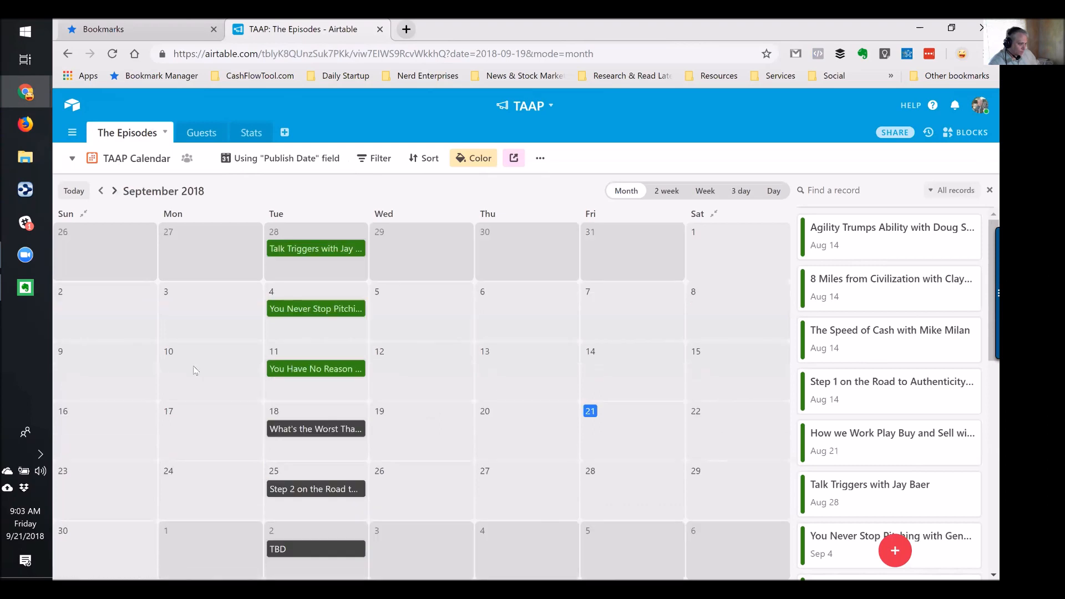
# Review the Sep 18 episode's full record, then switch to the On TAAP view
pyautogui.click(316, 431)
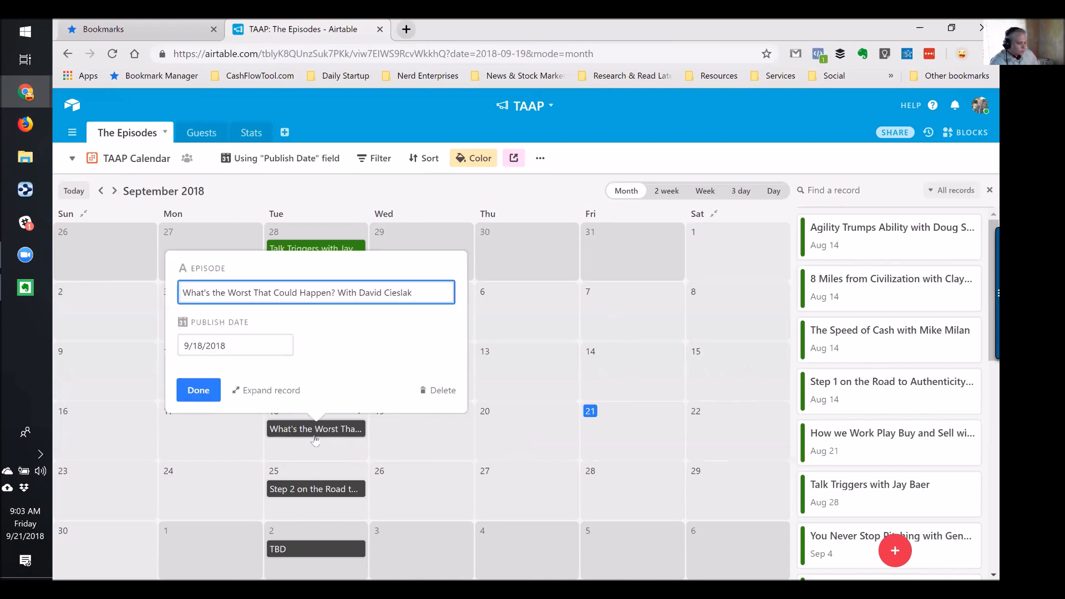
pyautogui.click(279, 391)
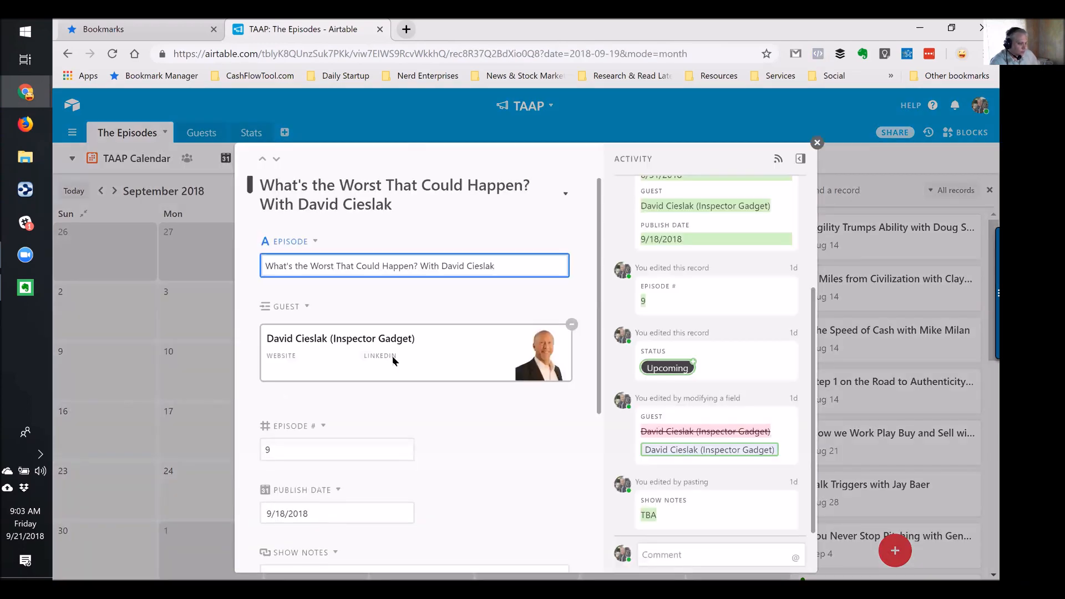
pyautogui.scroll(-3, 392, 355)
pyautogui.scroll(3, 389, 366)
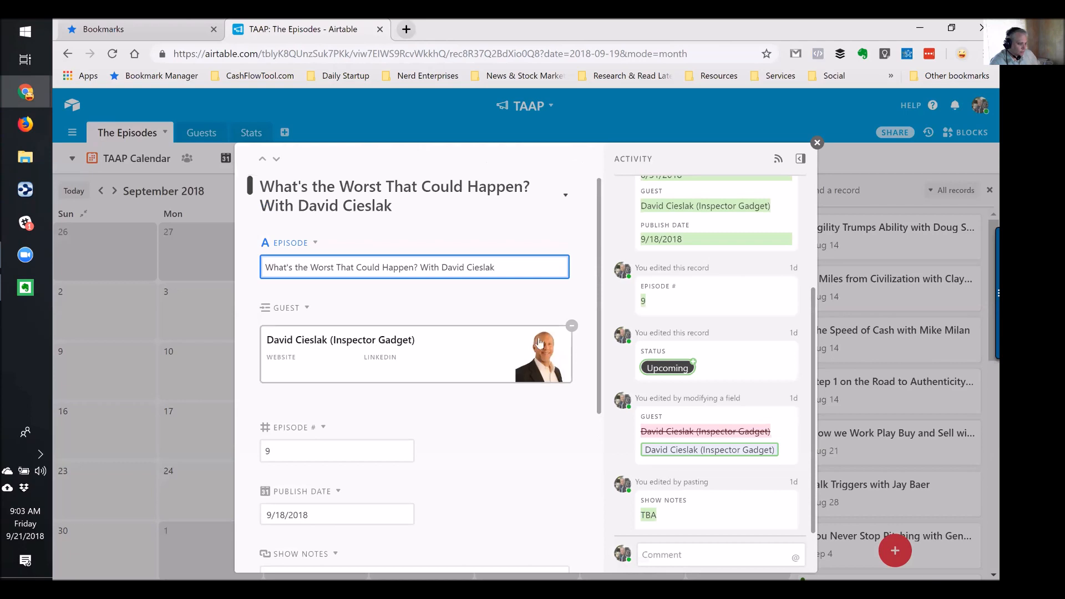
pyautogui.scroll(-5, 490, 387)
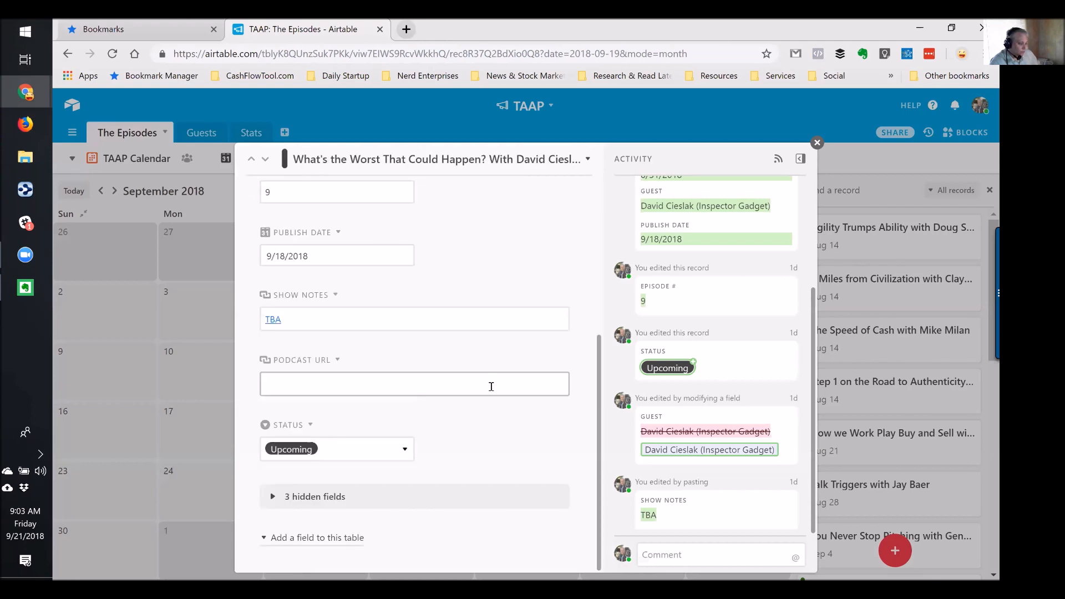
pyautogui.click(816, 143)
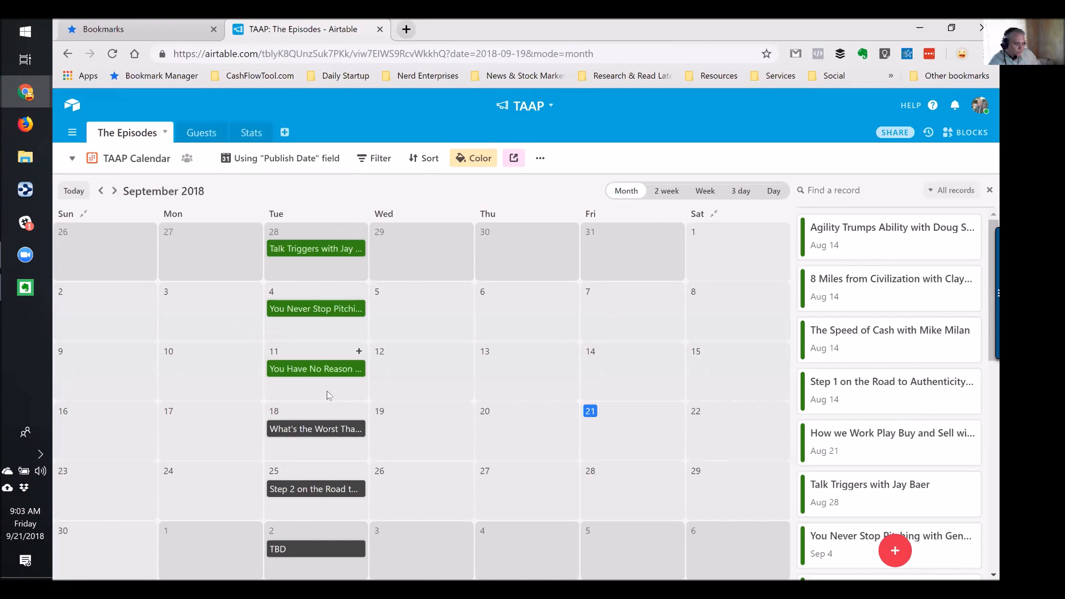
pyautogui.click(71, 160)
pyautogui.click(143, 192)
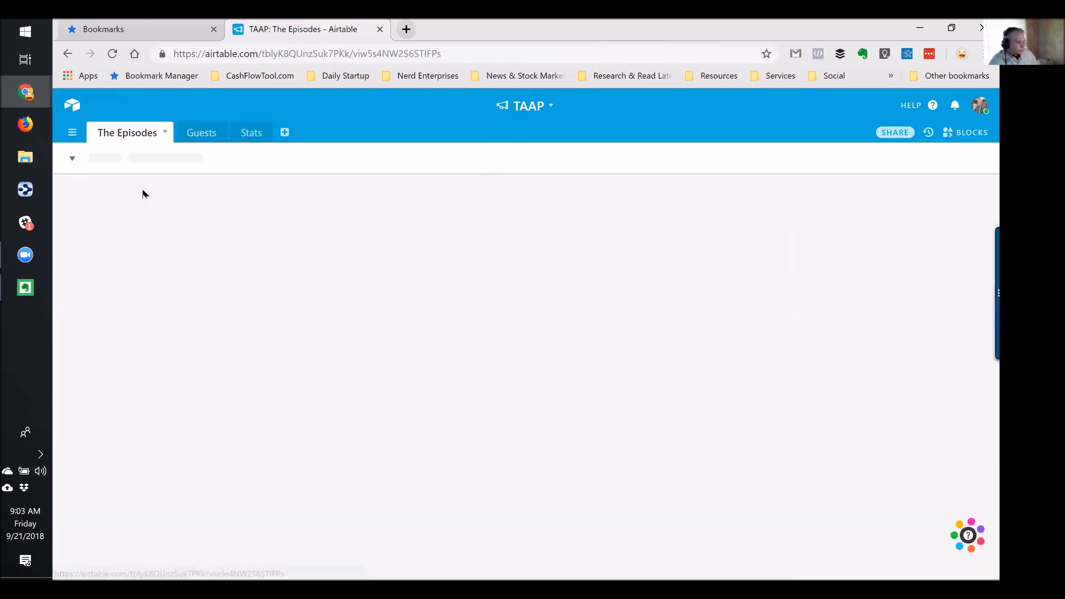